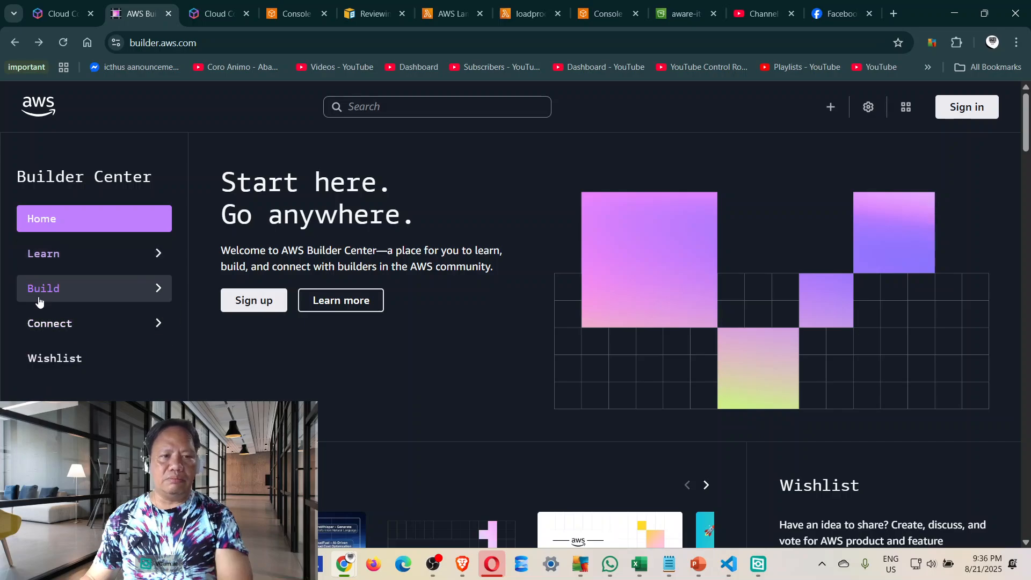
Switch to the AWS Console Home and open the S3 service.
{"action": "left_click", "coordinate": [227, 15]}
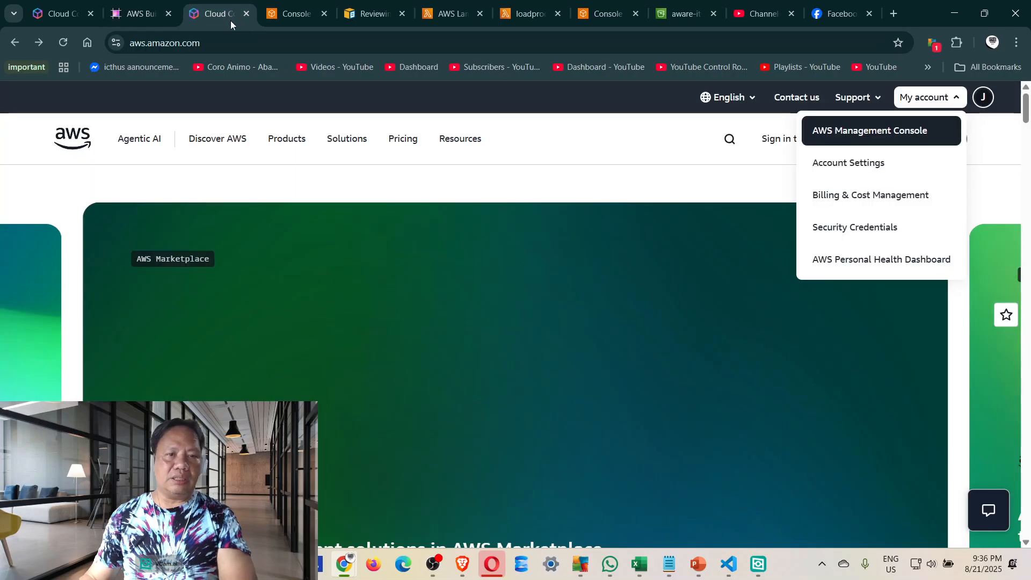
{"action": "left_click", "coordinate": [279, 15]}
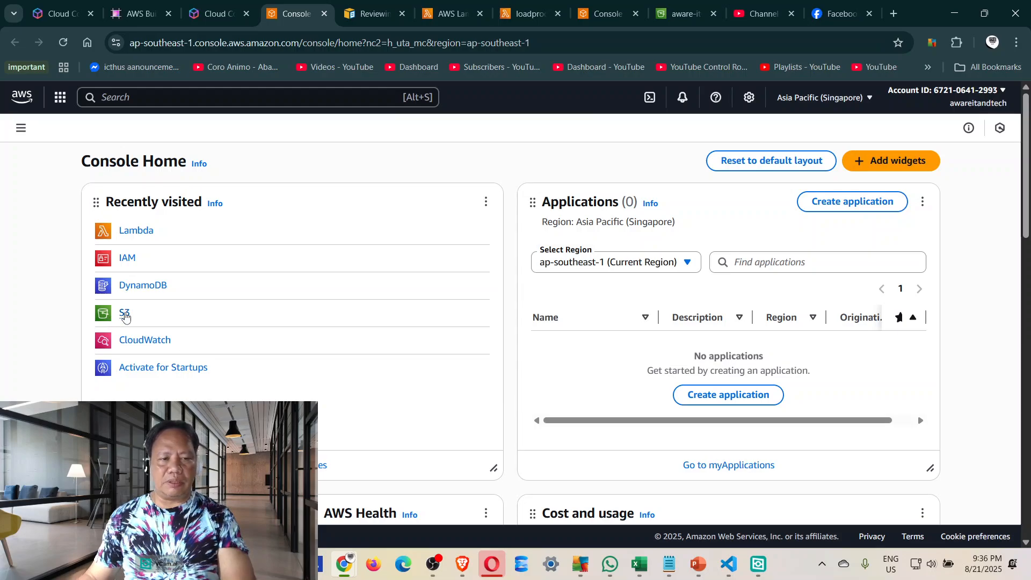
{"action": "left_click", "coordinate": [129, 316]}
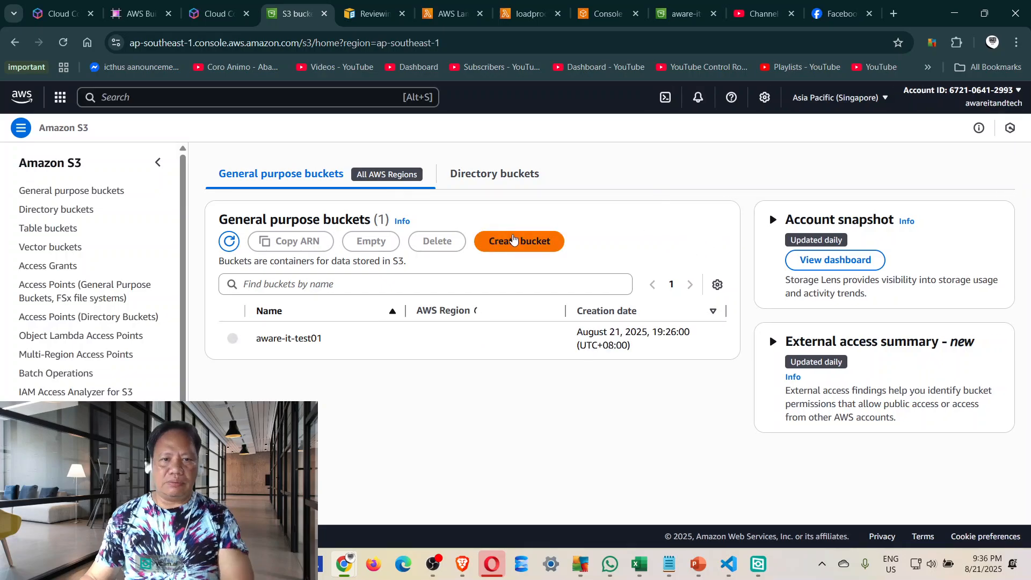
Start creating a general purpose bucket and name it aware-it-test02.
{"action": "left_click", "coordinate": [512, 243]}
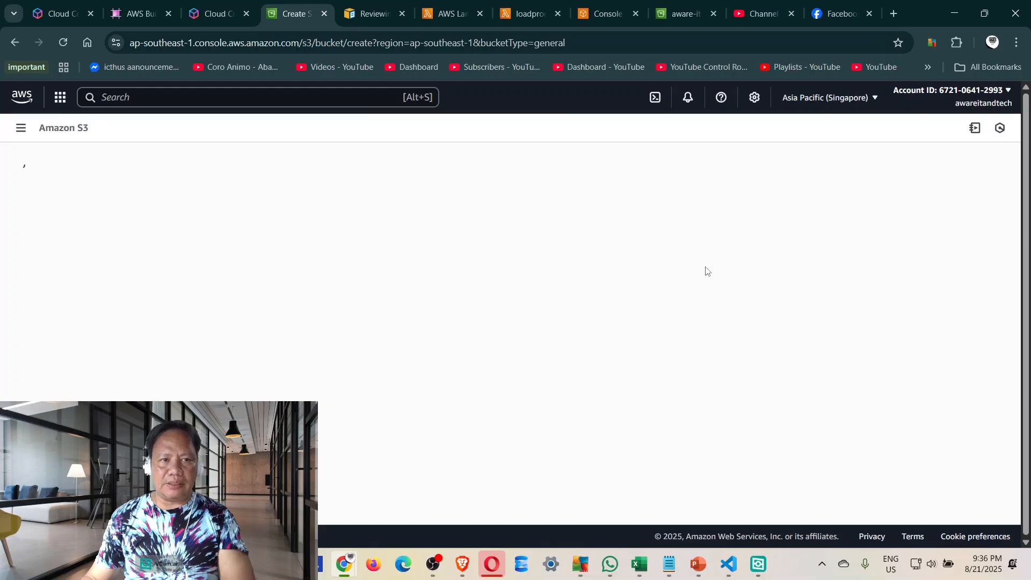
{"action": "scroll", "coordinate": [307, 231], "scroll_direction": "down", "scroll_amount": 2}
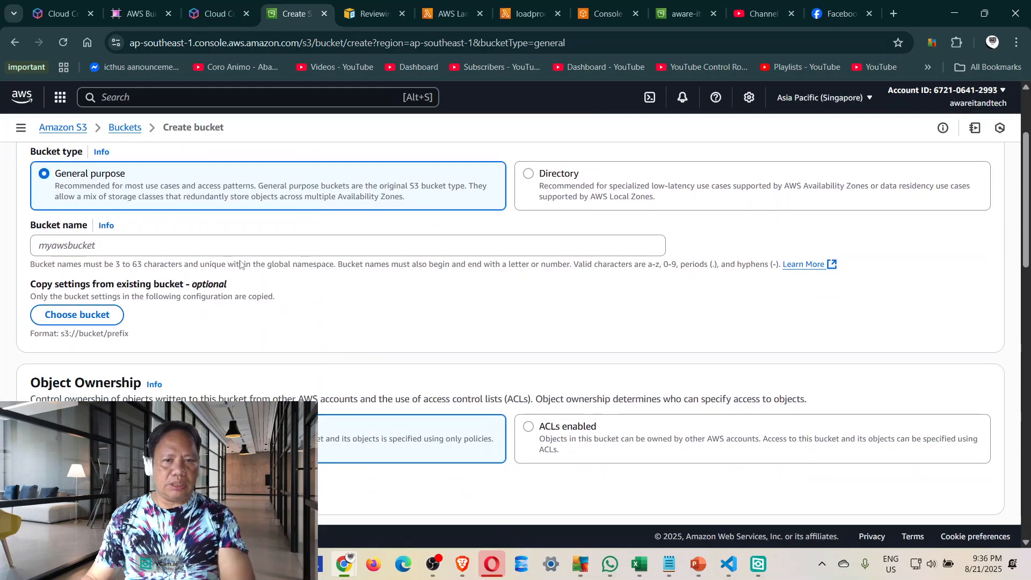
{"action": "left_click", "coordinate": [109, 251]}
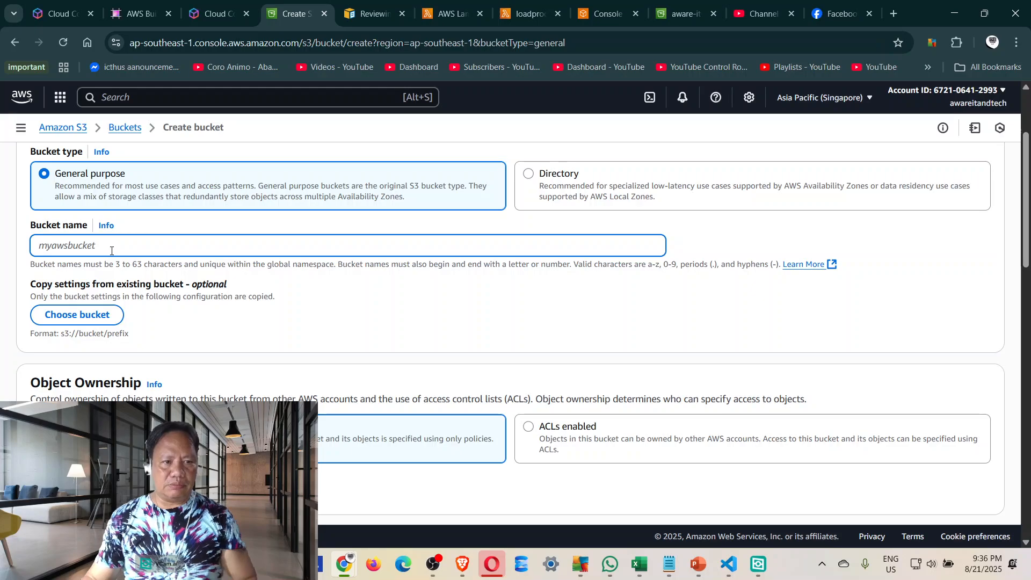
{"action": "type", "text": "aware-it-tes"}
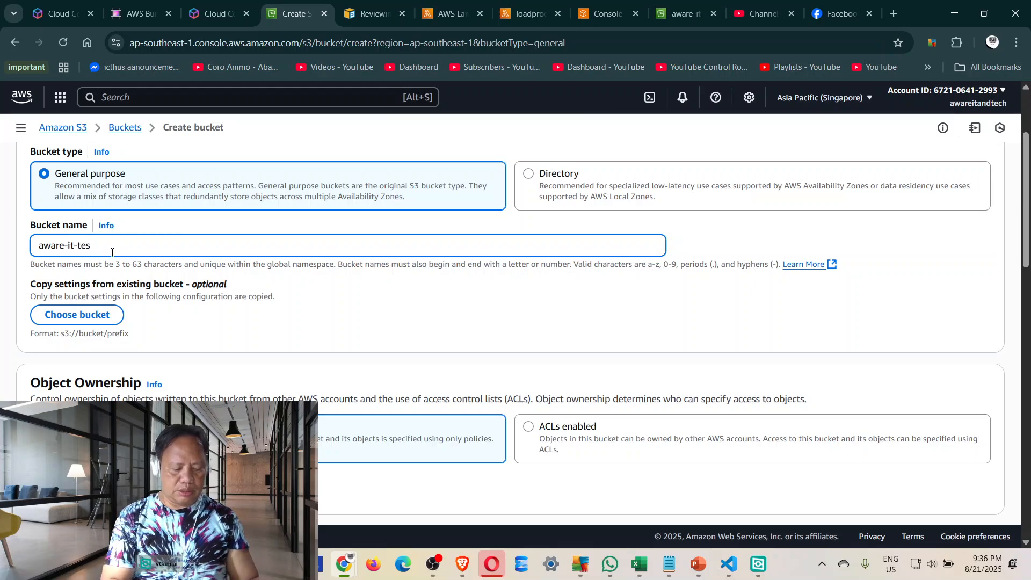
{"action": "type", "text": "t02"}
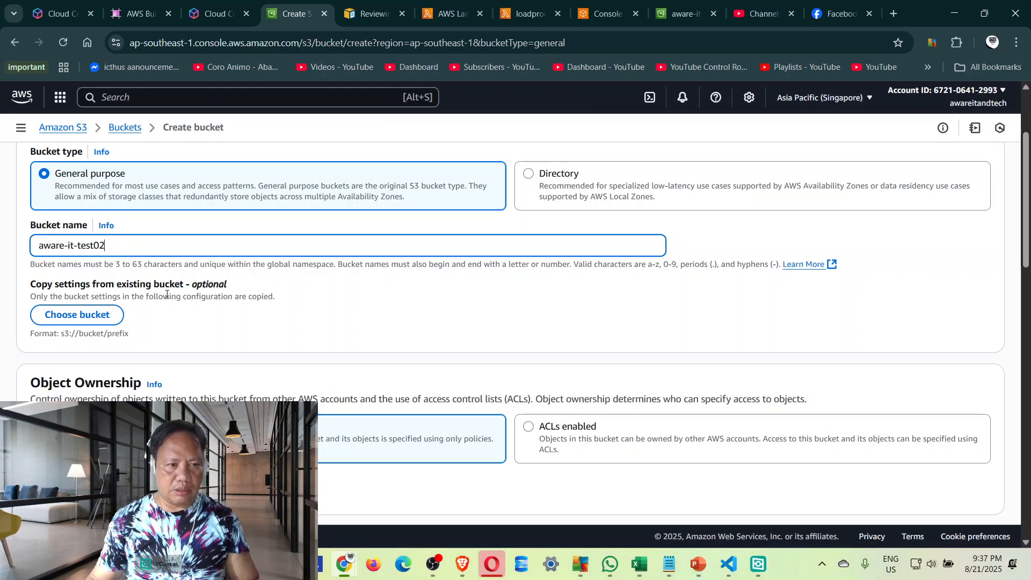
Keep bucket versioning disabled and the default SSE-S3 encryption, and create the bucket.
{"action": "scroll", "coordinate": [226, 365], "scroll_direction": "down", "scroll_amount": 6}
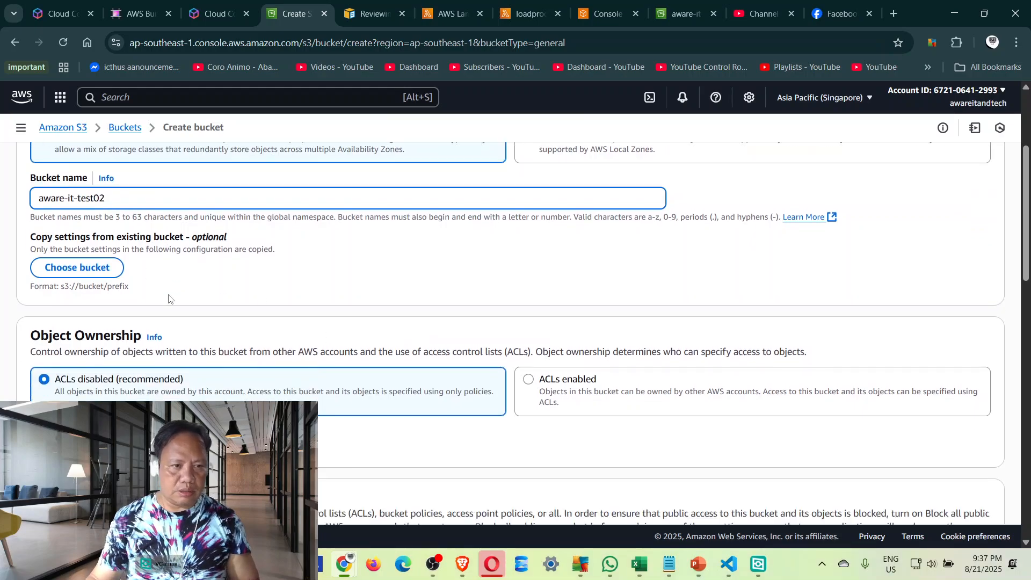
{"action": "scroll", "coordinate": [220, 366], "scroll_direction": "down", "scroll_amount": 6}
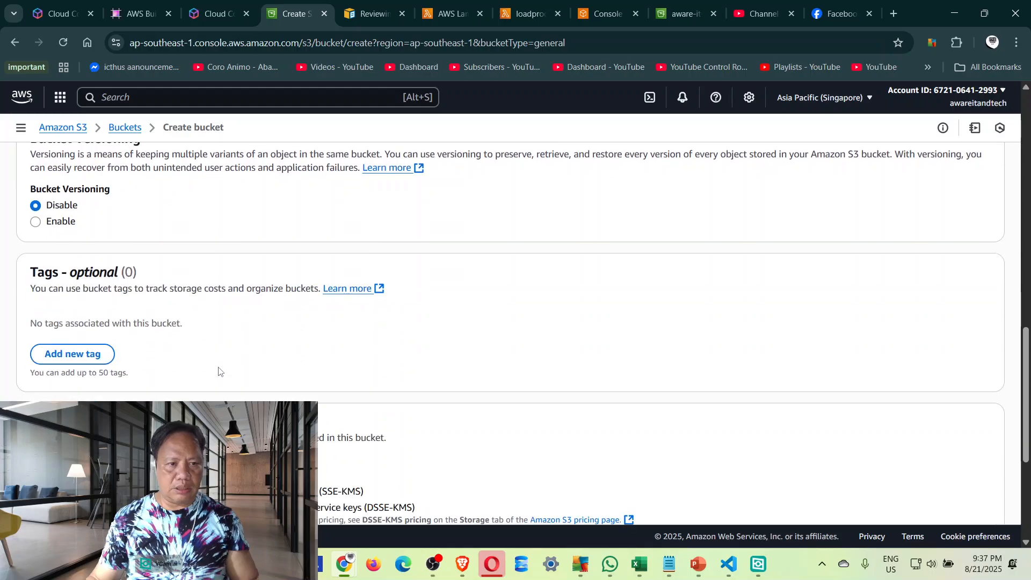
{"action": "left_click", "coordinate": [35, 221]}
{"action": "left_click", "coordinate": [36, 205]}
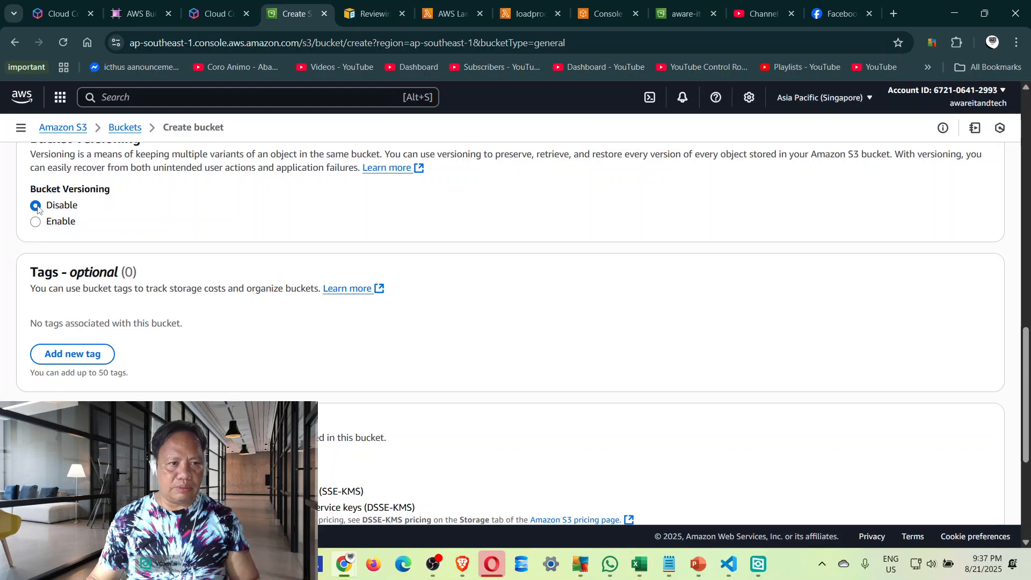
{"action": "scroll", "coordinate": [263, 317], "scroll_direction": "down", "scroll_amount": 4}
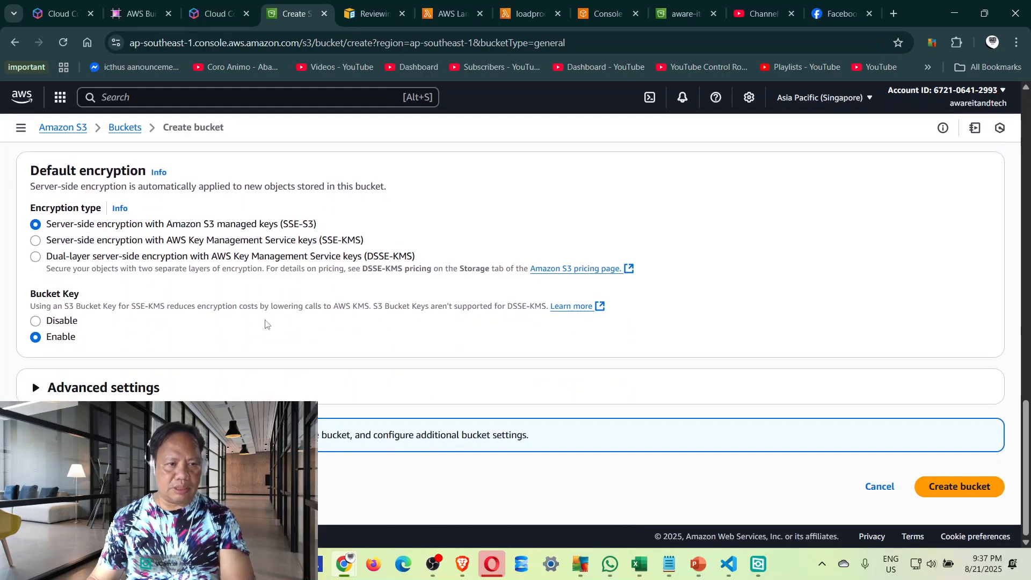
{"action": "scroll", "coordinate": [83, 212], "scroll_direction": "up", "scroll_amount": 1}
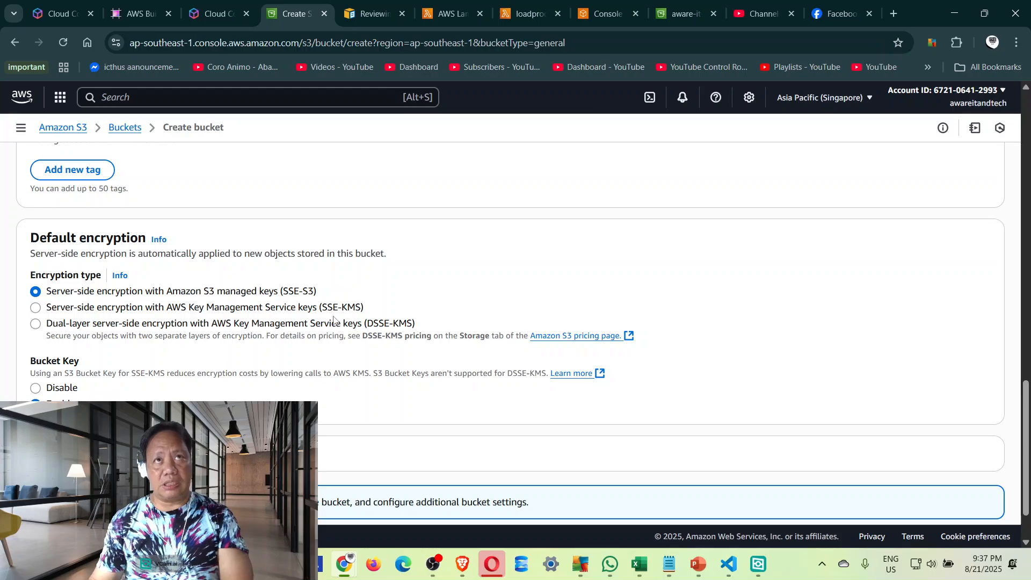
{"action": "scroll", "coordinate": [275, 303], "scroll_direction": "down", "scroll_amount": 1}
{"action": "scroll", "coordinate": [275, 303], "scroll_direction": "down", "scroll_amount": 1}
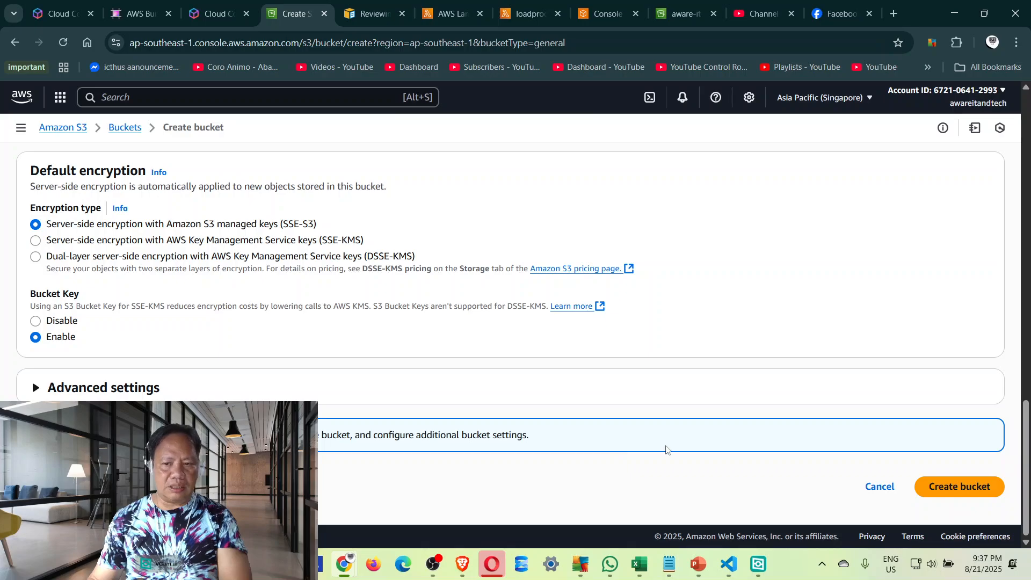
{"action": "left_click", "coordinate": [986, 494]}
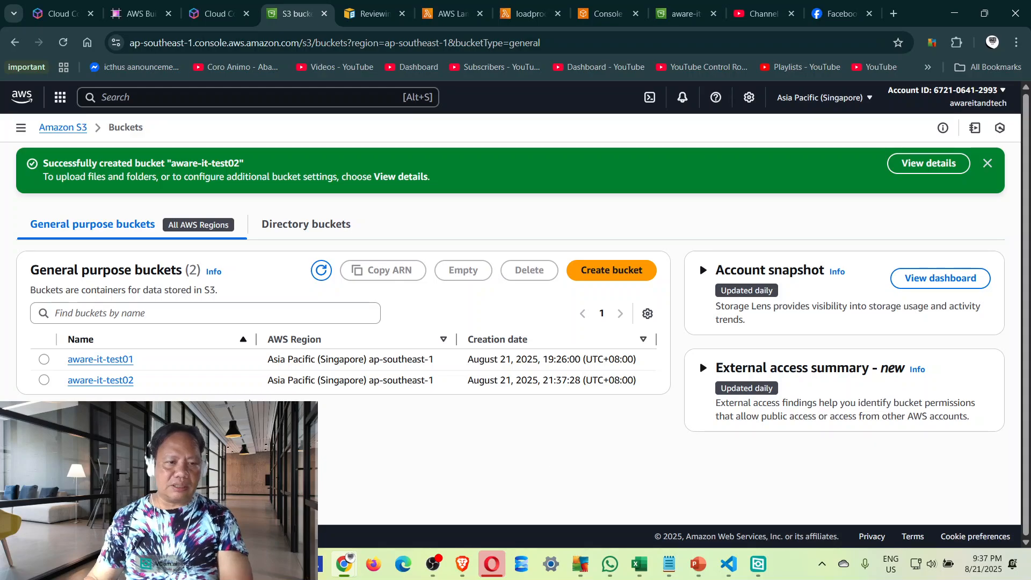
Open the aware-it-test02 bucket and add products.csv from the Downloads folder to a new upload.
{"action": "left_click", "coordinate": [100, 384]}
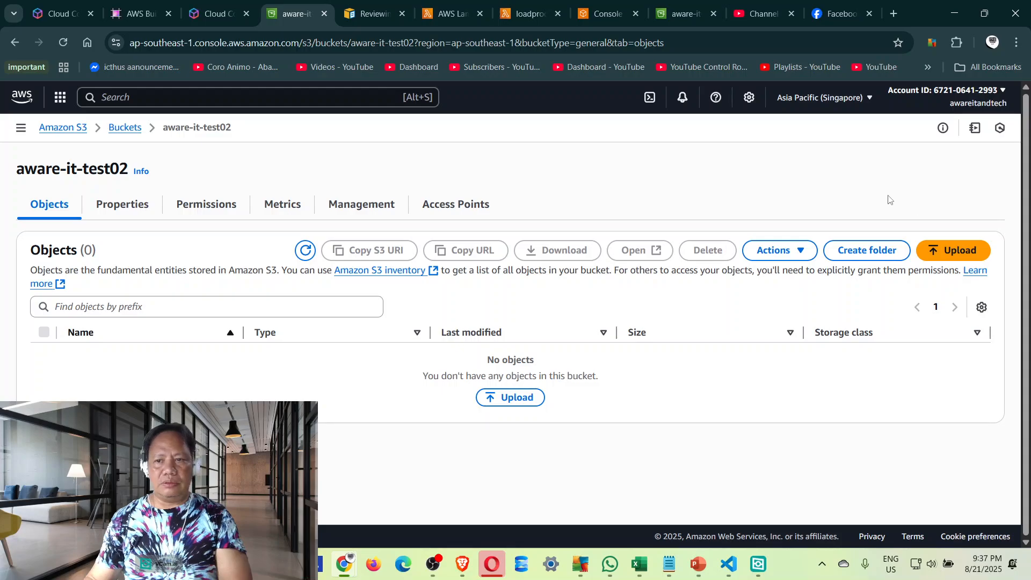
{"action": "left_click", "coordinate": [947, 252]}
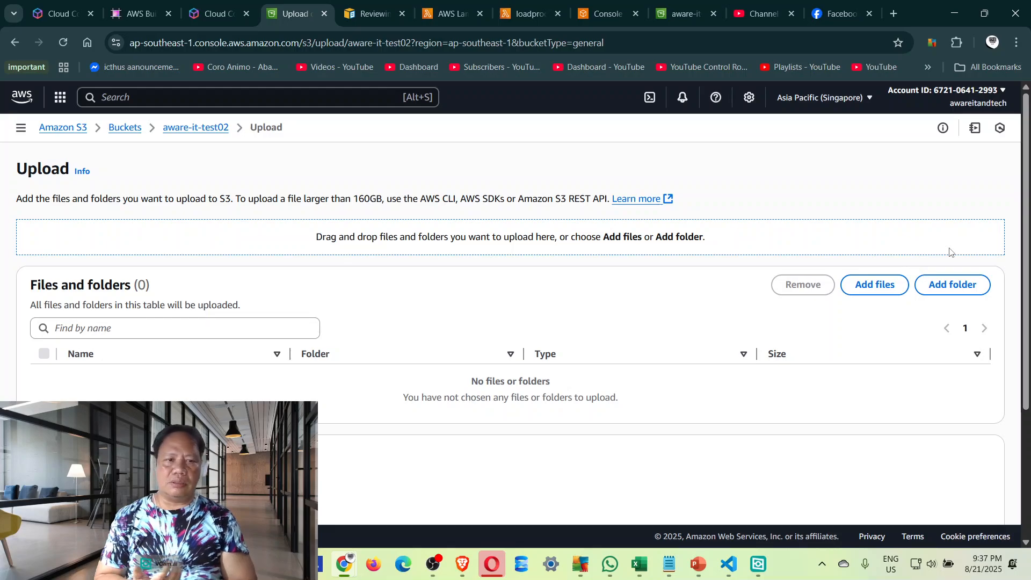
{"action": "left_click", "coordinate": [868, 290]}
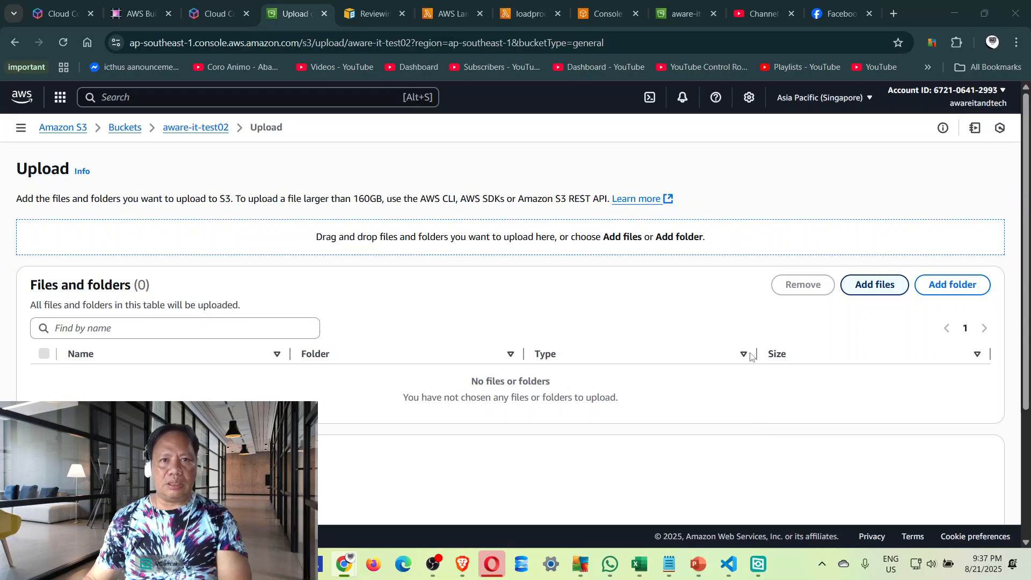
{"action": "left_click", "coordinate": [858, 286]}
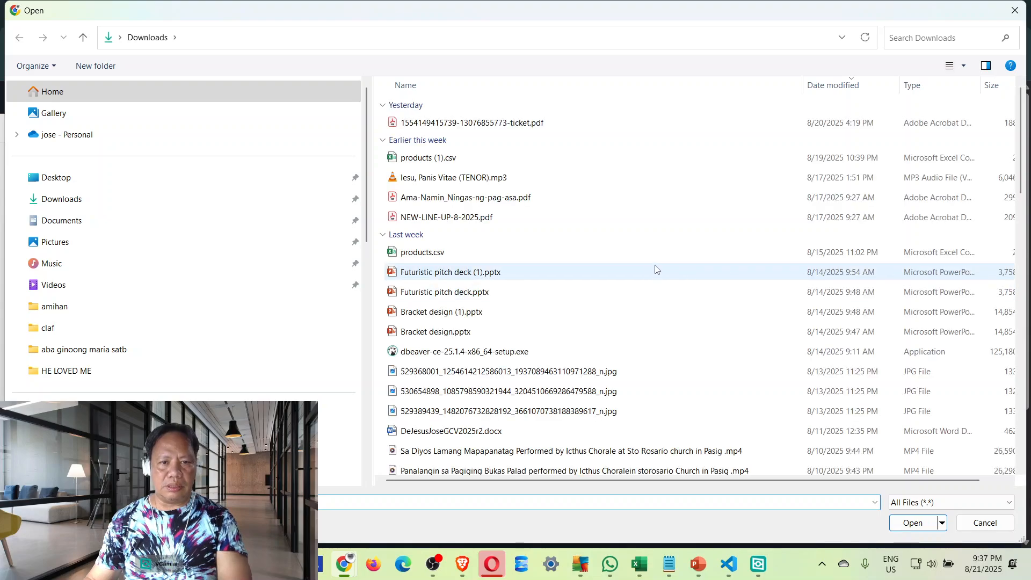
{"action": "scroll", "coordinate": [654, 269], "scroll_direction": "down", "scroll_amount": 2}
{"action": "left_click", "coordinate": [424, 147]}
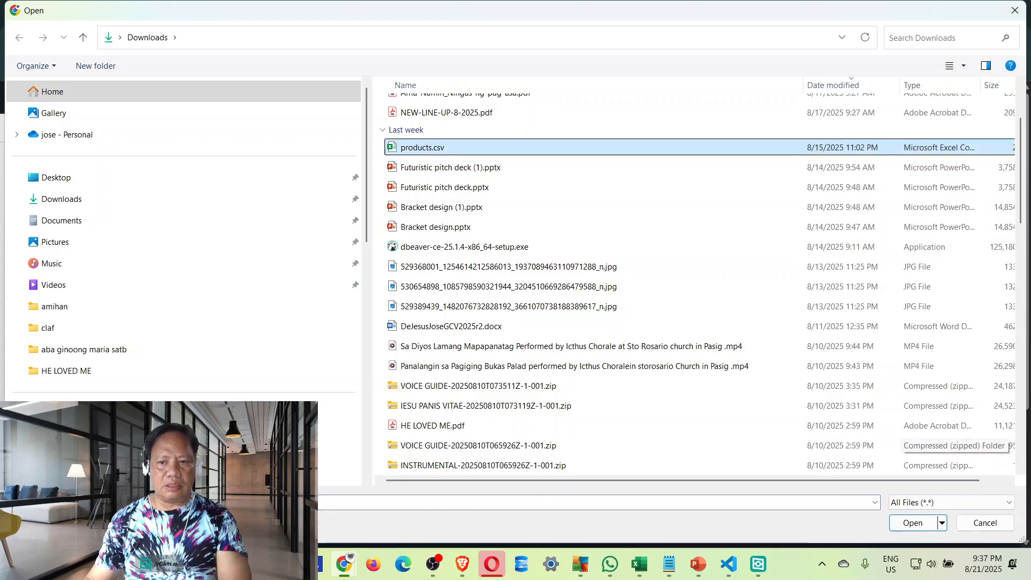
{"action": "left_click", "coordinate": [900, 520]}
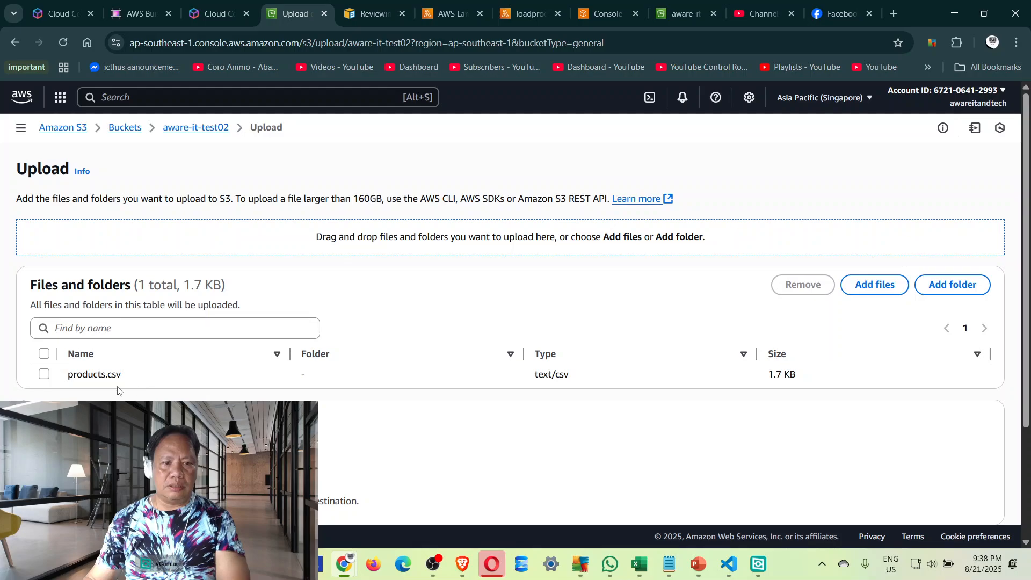
Select products.csv in the file list and upload it to the aware-it-test02 bucket.
{"action": "left_click", "coordinate": [59, 381]}
{"action": "scroll", "coordinate": [573, 385], "scroll_direction": "down", "scroll_amount": 3}
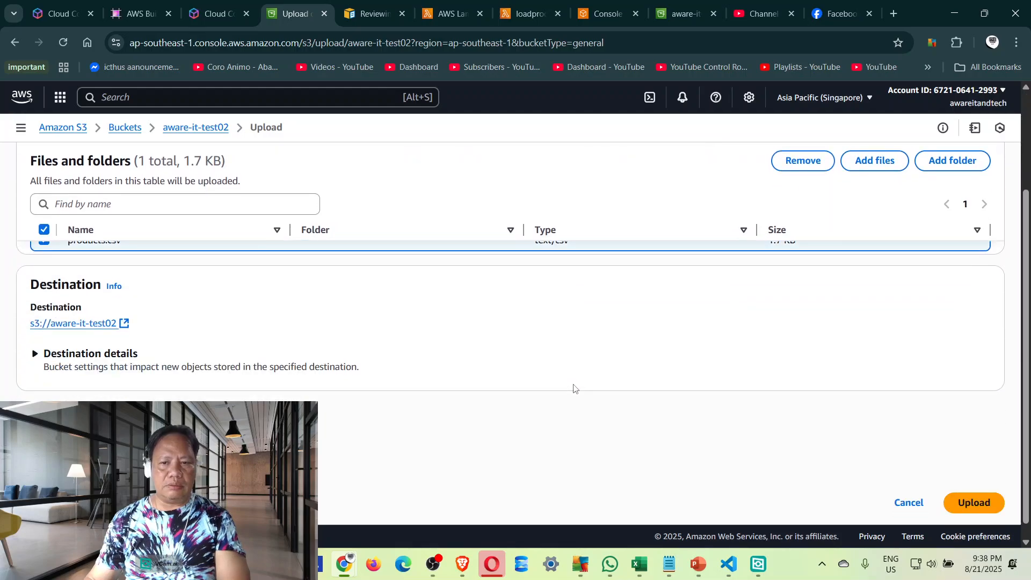
{"action": "scroll", "coordinate": [574, 388], "scroll_direction": "up", "scroll_amount": 3}
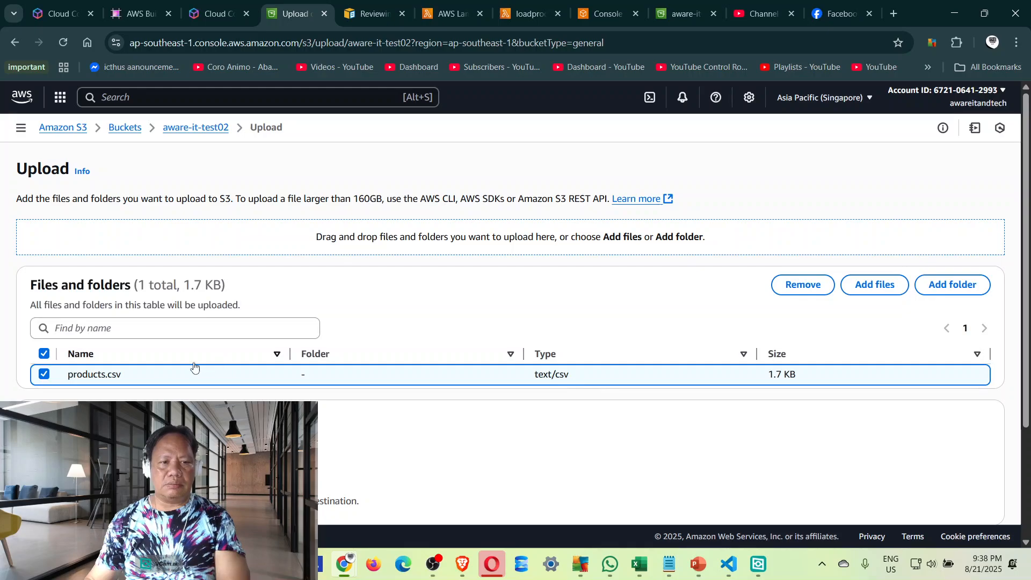
{"action": "scroll", "coordinate": [480, 386], "scroll_direction": "down", "scroll_amount": 3}
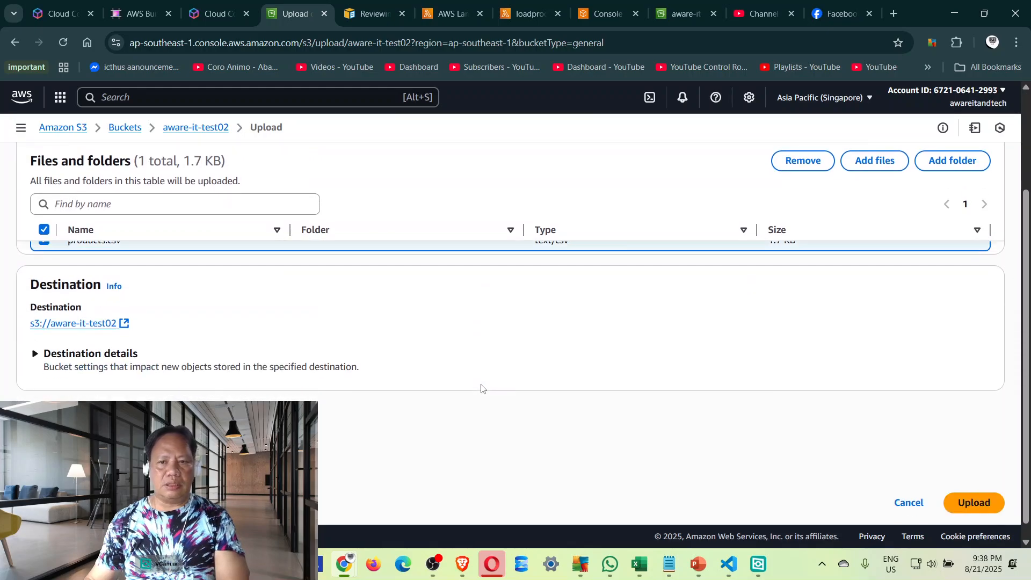
{"action": "scroll", "coordinate": [478, 384], "scroll_direction": "up", "scroll_amount": 3}
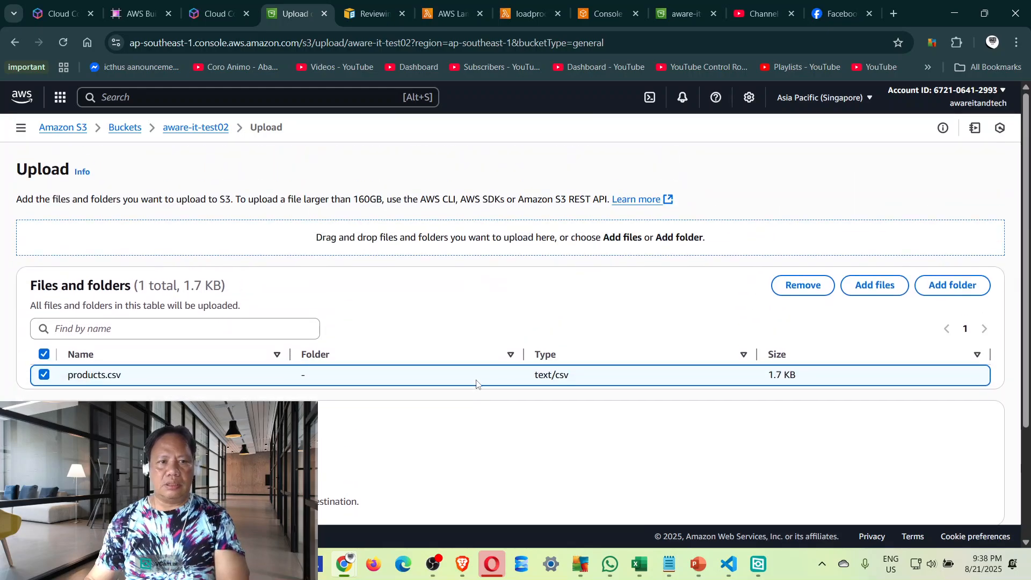
{"action": "left_click", "coordinate": [217, 127]}
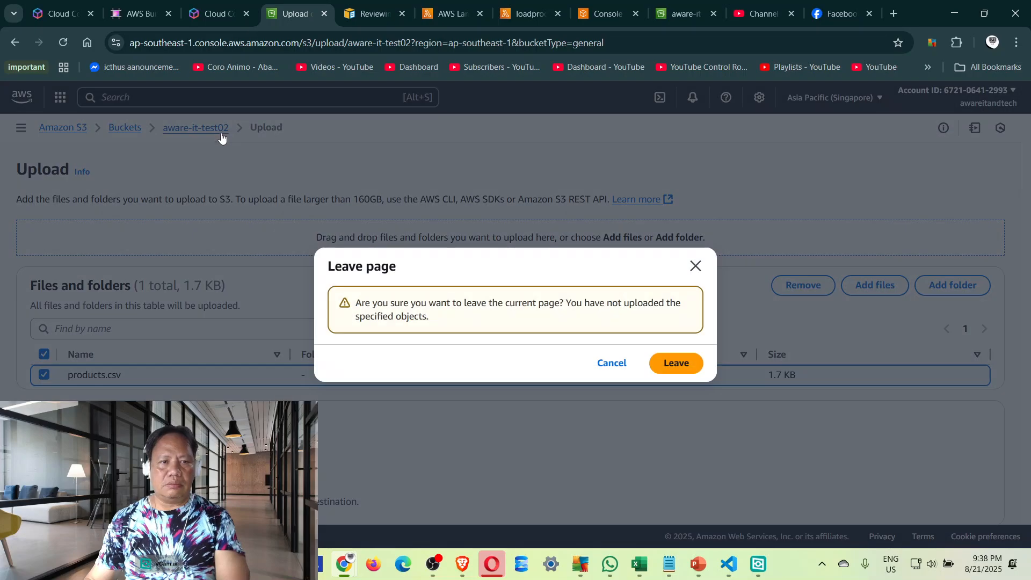
{"action": "left_click", "coordinate": [696, 268]}
{"action": "scroll", "coordinate": [879, 342], "scroll_direction": "down", "scroll_amount": 3}
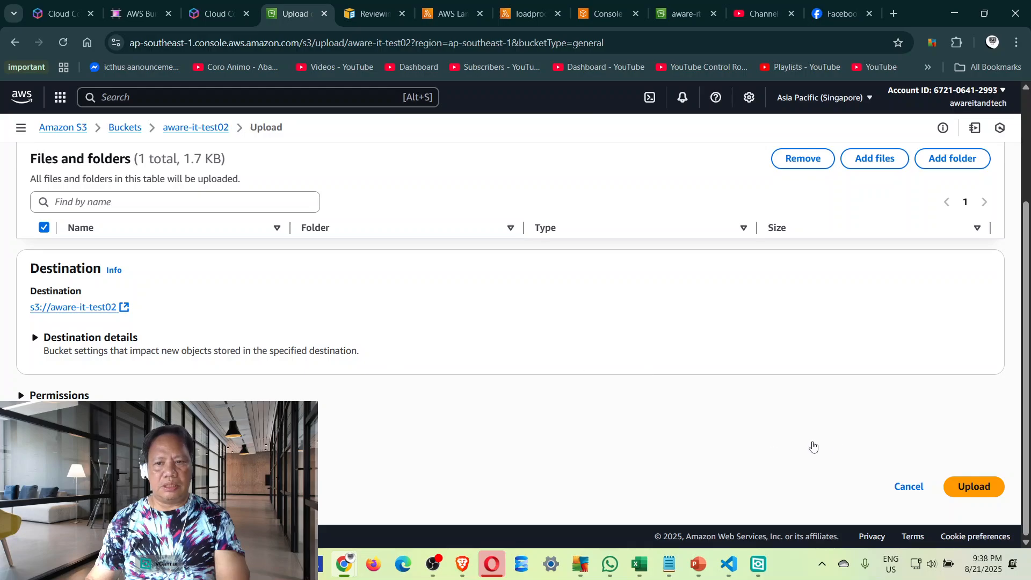
{"action": "left_click", "coordinate": [949, 488]}
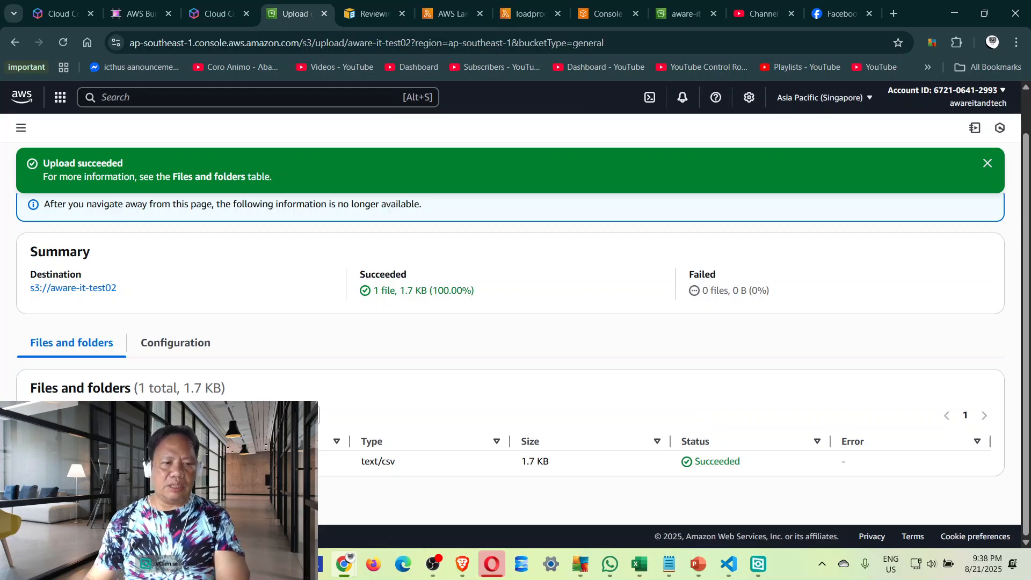
Open the details of the uploaded products.csv, try its object URL in the browser, and return to the object's details.
{"action": "left_click", "coordinate": [55, 461]}
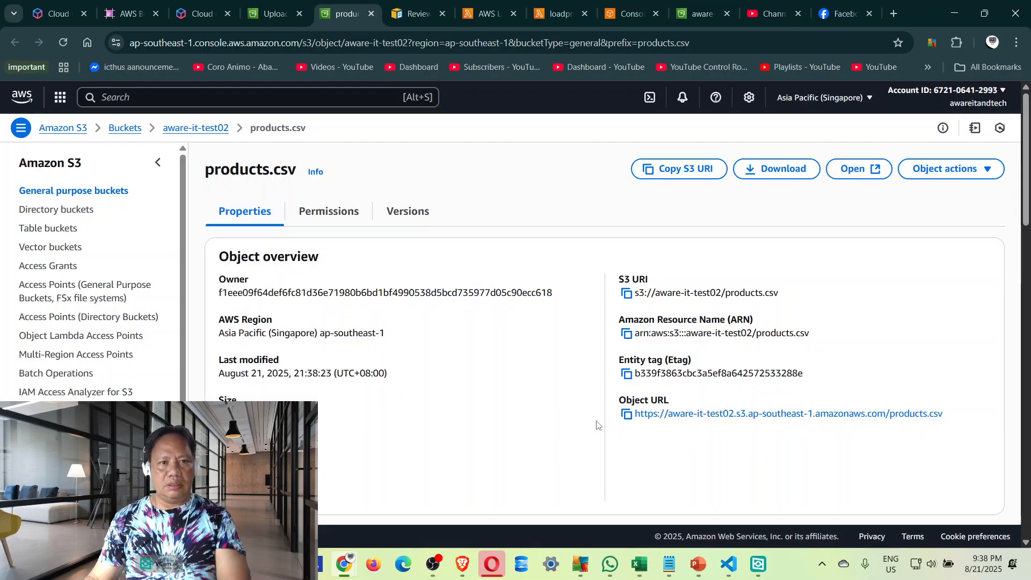
{"action": "left_click", "coordinate": [706, 414]}
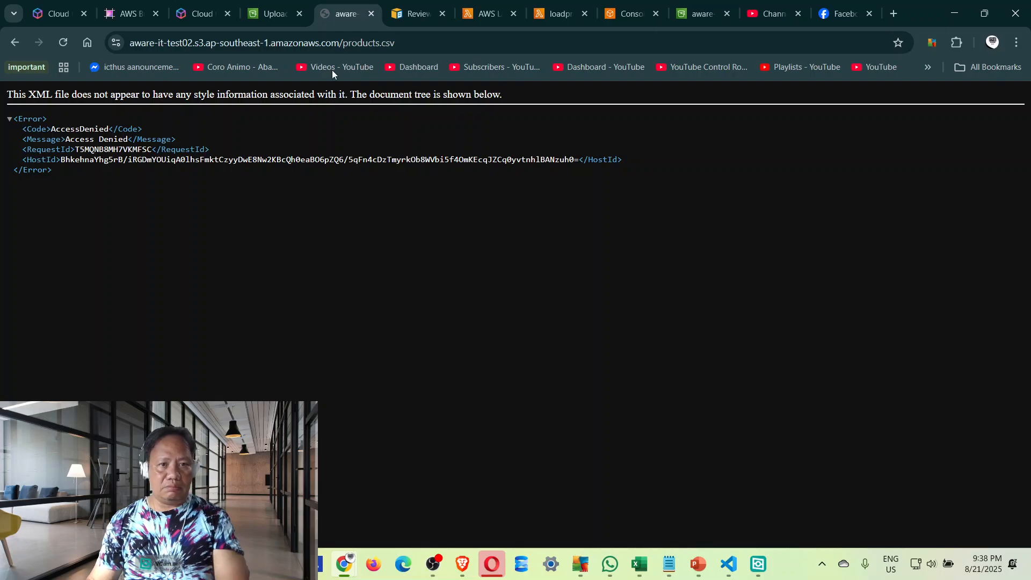
{"action": "left_click", "coordinate": [281, 17]}
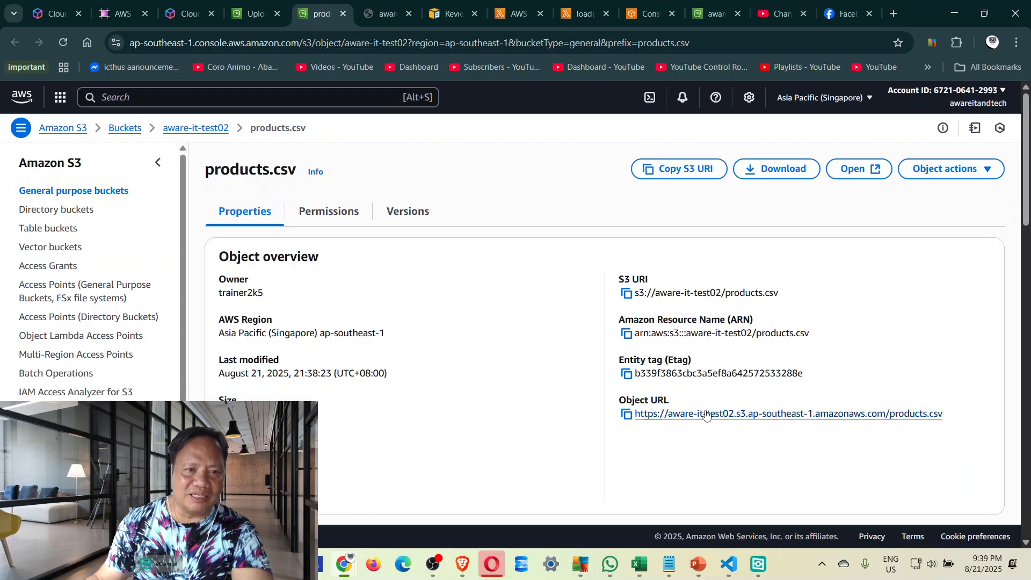
{"action": "left_click", "coordinate": [707, 414]}
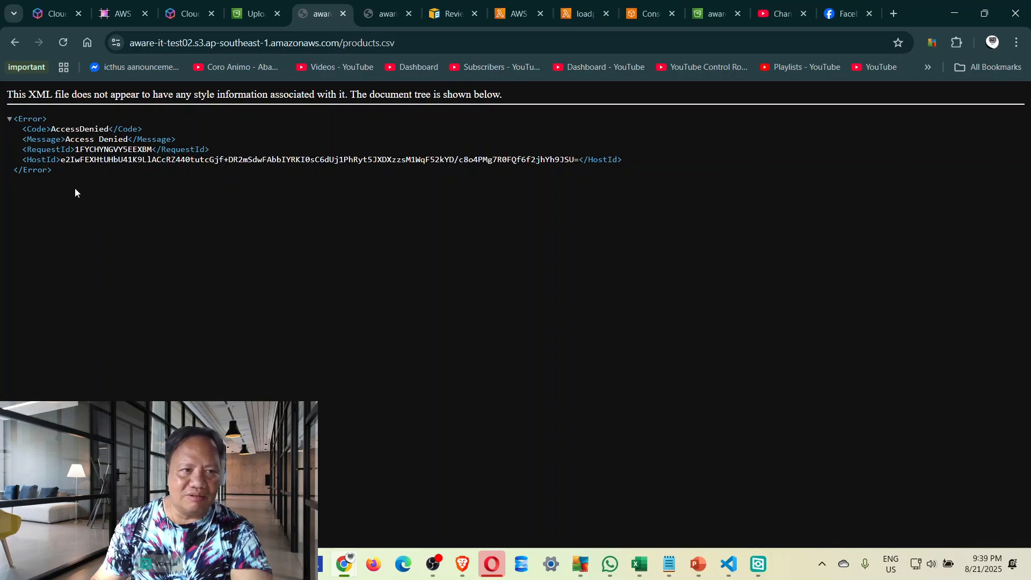
{"action": "left_click", "coordinate": [14, 42]}
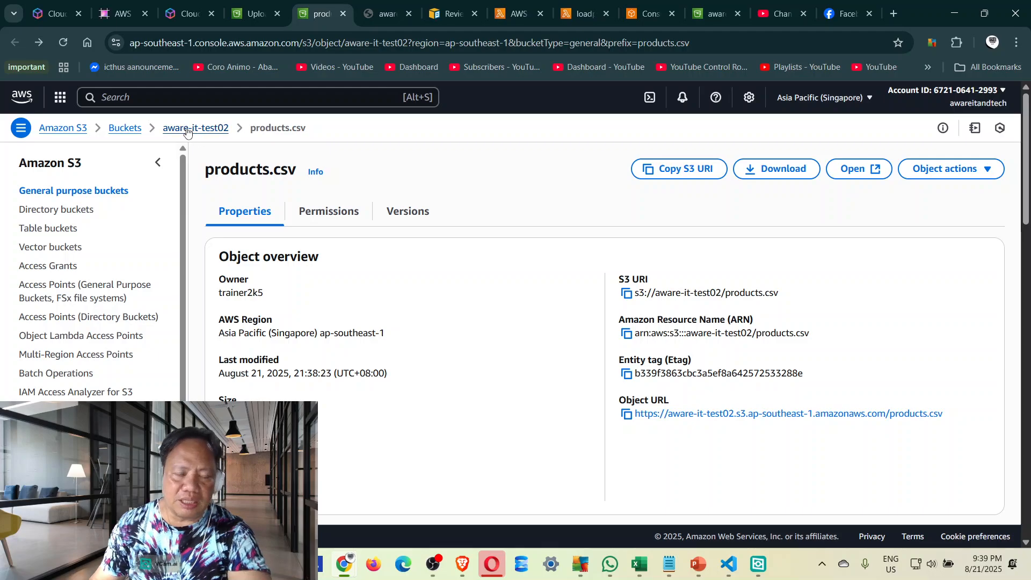
Open the details of products.csv in the aware-it-test01 bucket, try its object URL in the browser, and close that page.
{"action": "left_click", "coordinate": [126, 129]}
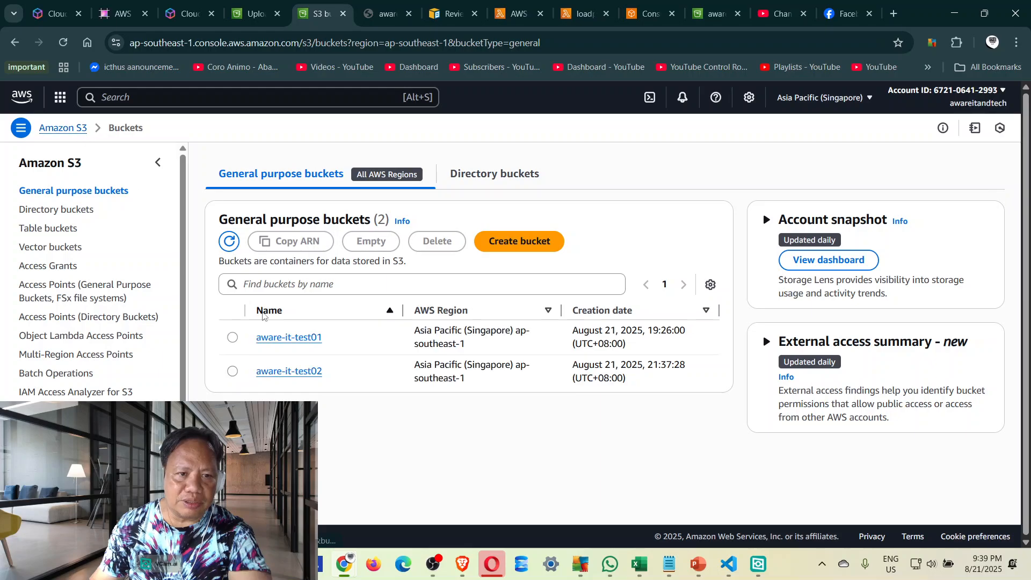
{"action": "left_click", "coordinate": [299, 340]}
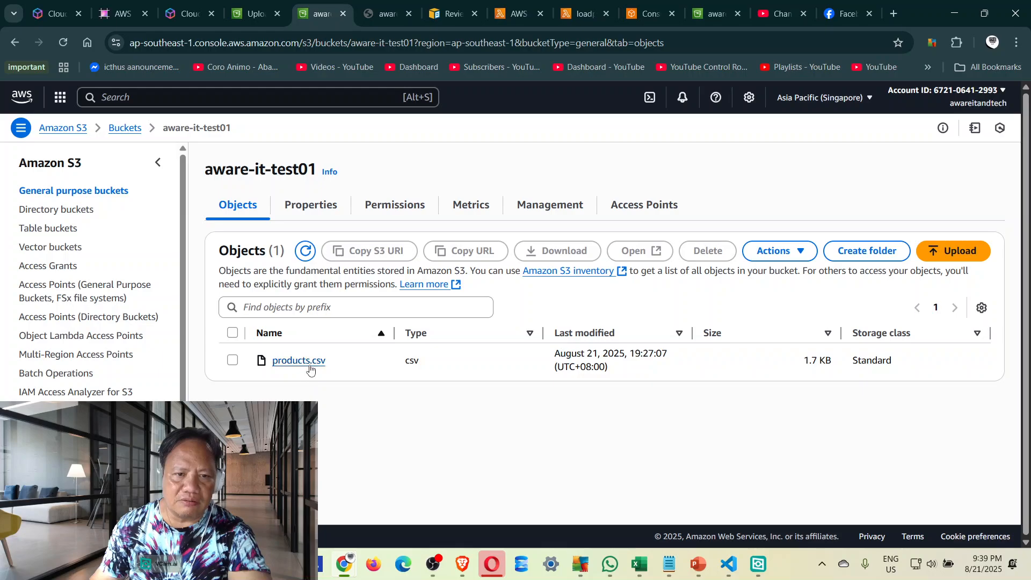
{"action": "left_click", "coordinate": [290, 361]}
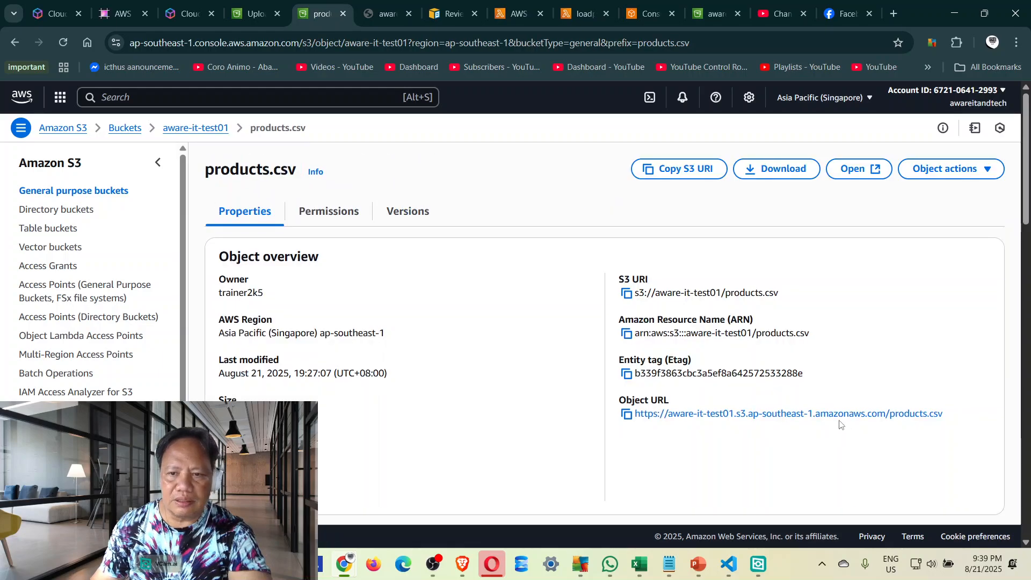
{"action": "left_click", "coordinate": [840, 421]}
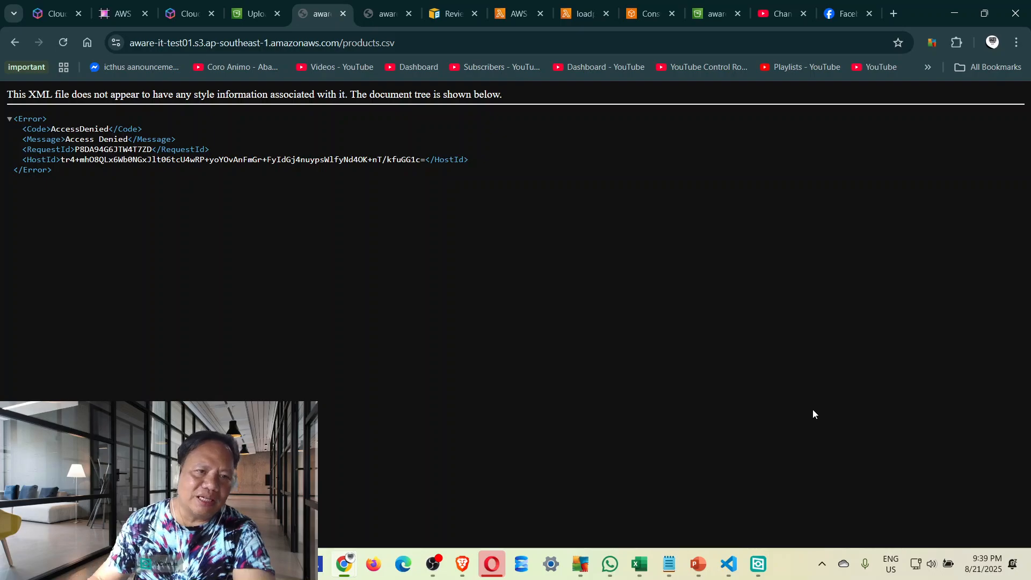
{"action": "left_click", "coordinate": [344, 14]}
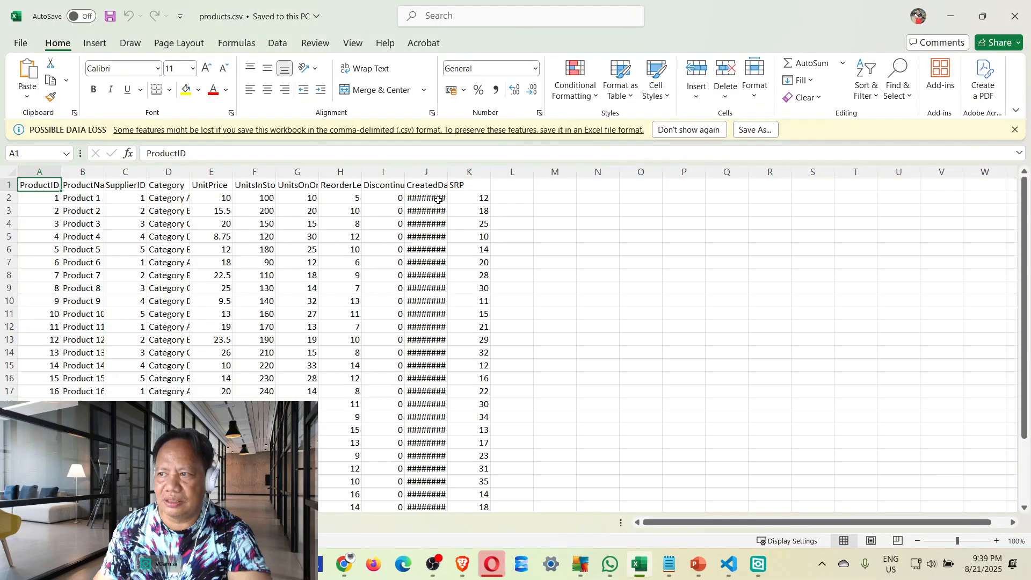
Examine the product records and columns of products.csv in Excel, and minimize the workbook.
{"action": "left_click", "coordinate": [635, 304]}
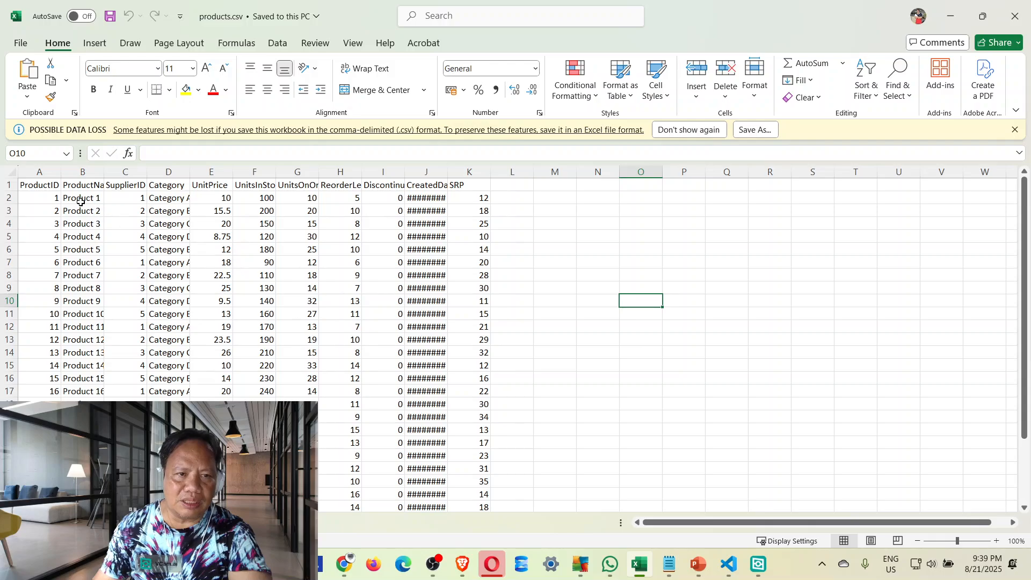
{"action": "left_click", "coordinate": [60, 188]}
{"action": "left_click", "coordinate": [119, 195]}
{"action": "left_click", "coordinate": [479, 223]}
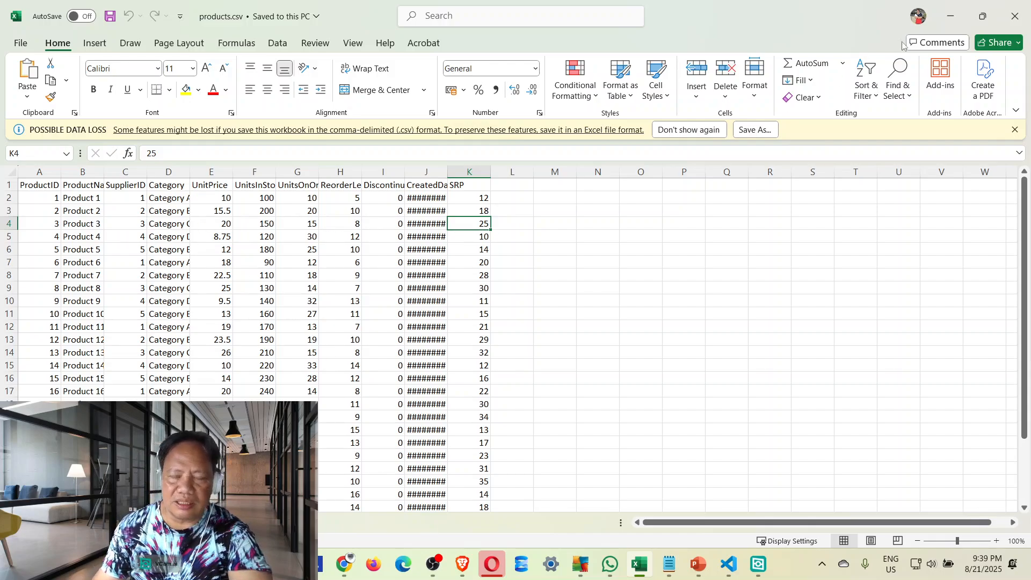
{"action": "left_click", "coordinate": [959, 18]}
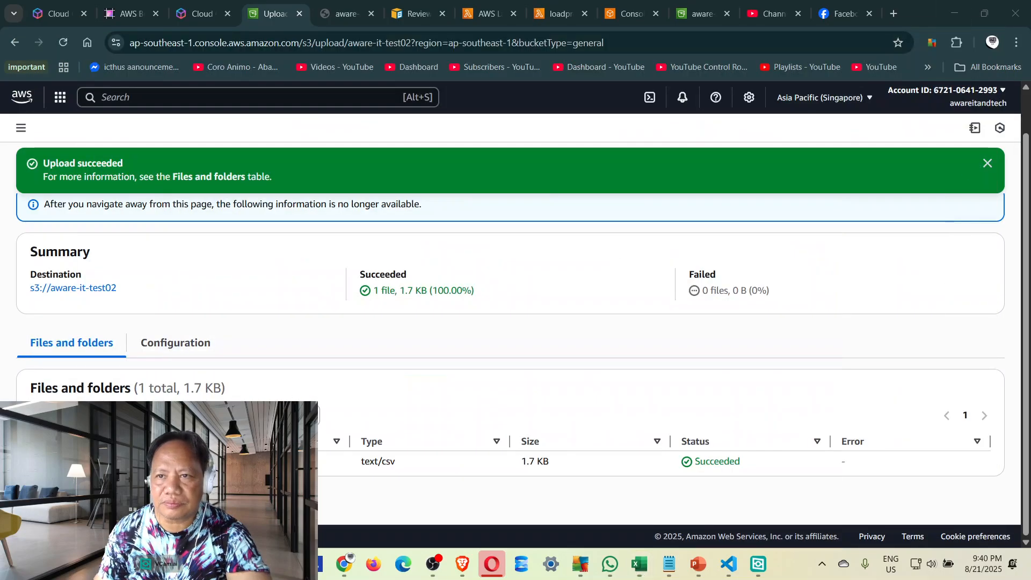
Leave the upload summary for the bucket list and open aware-it-test02 to check its stored objects.
{"action": "left_click", "coordinate": [9, 44]}
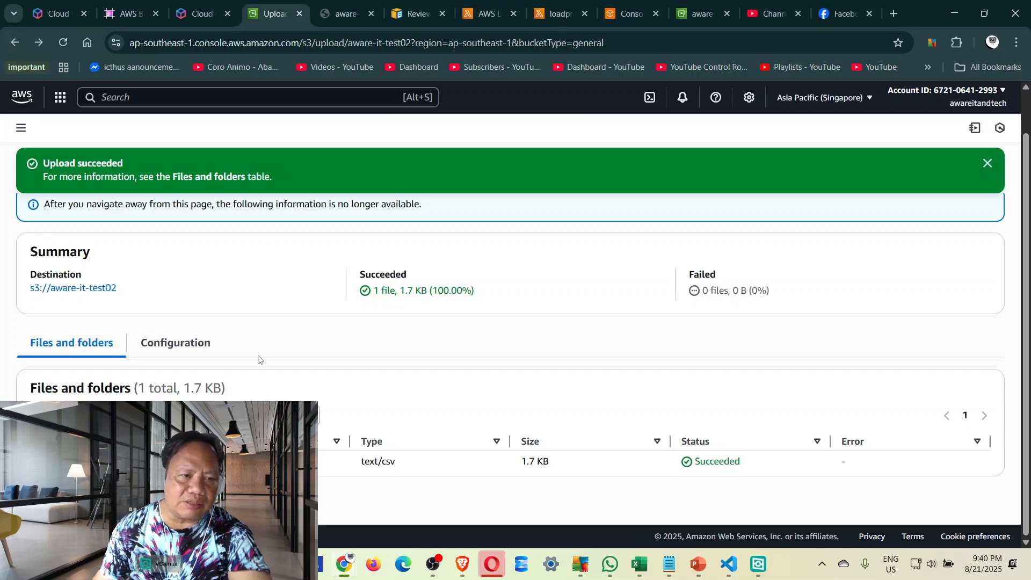
{"action": "left_click", "coordinate": [17, 45]}
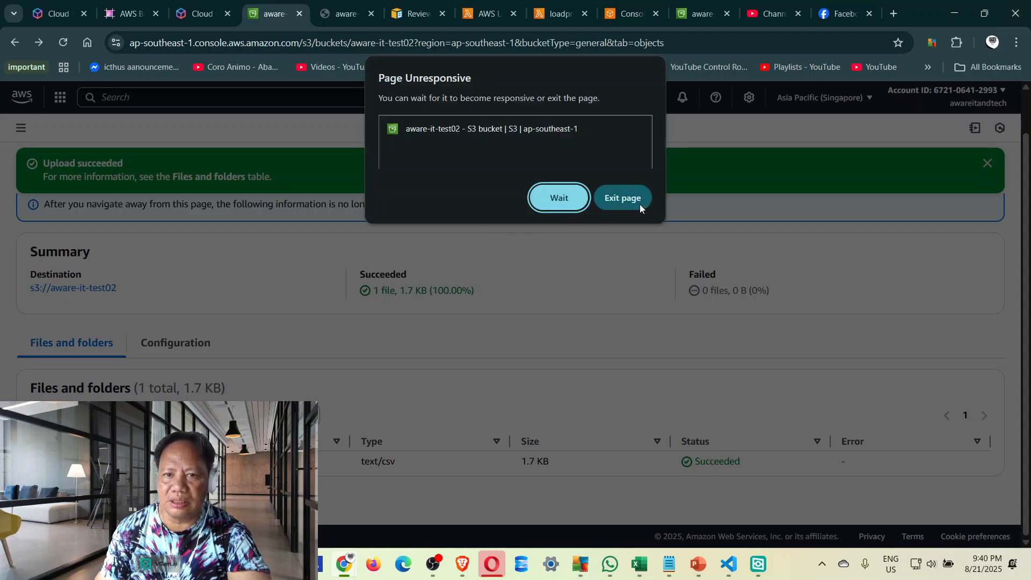
{"action": "left_click", "coordinate": [559, 200]}
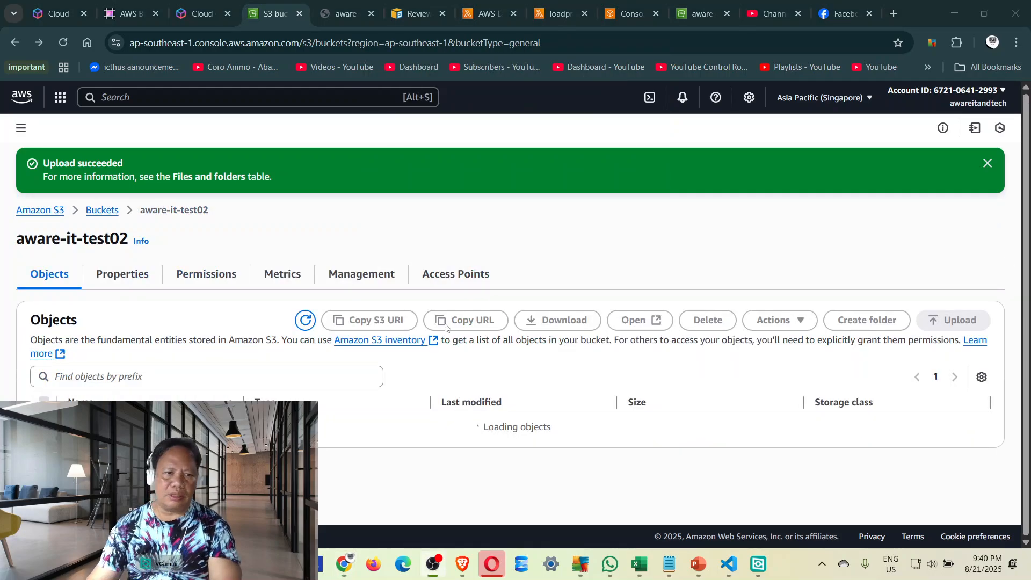
{"action": "left_click", "coordinate": [114, 210]}
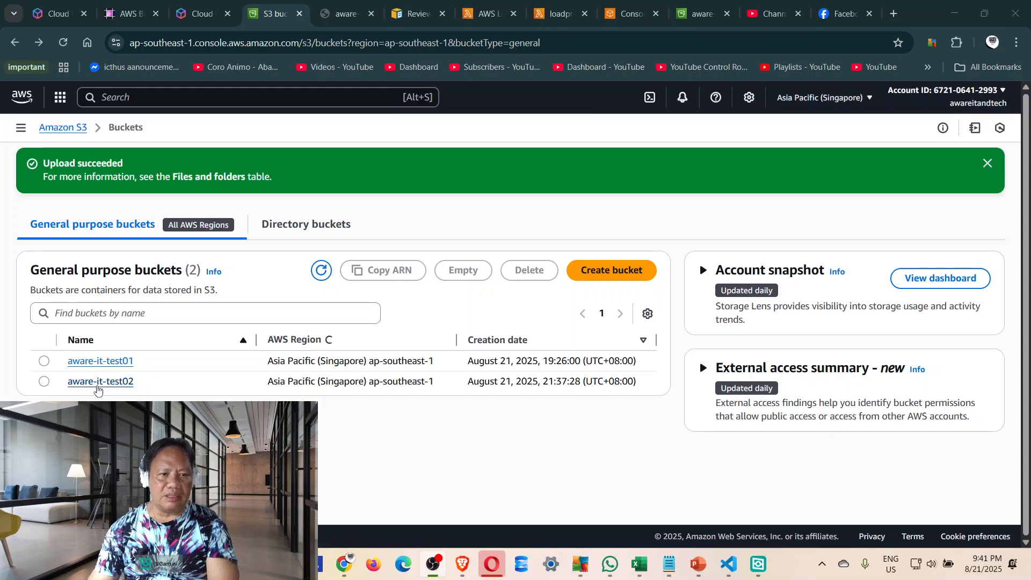
{"action": "left_click", "coordinate": [98, 387]}
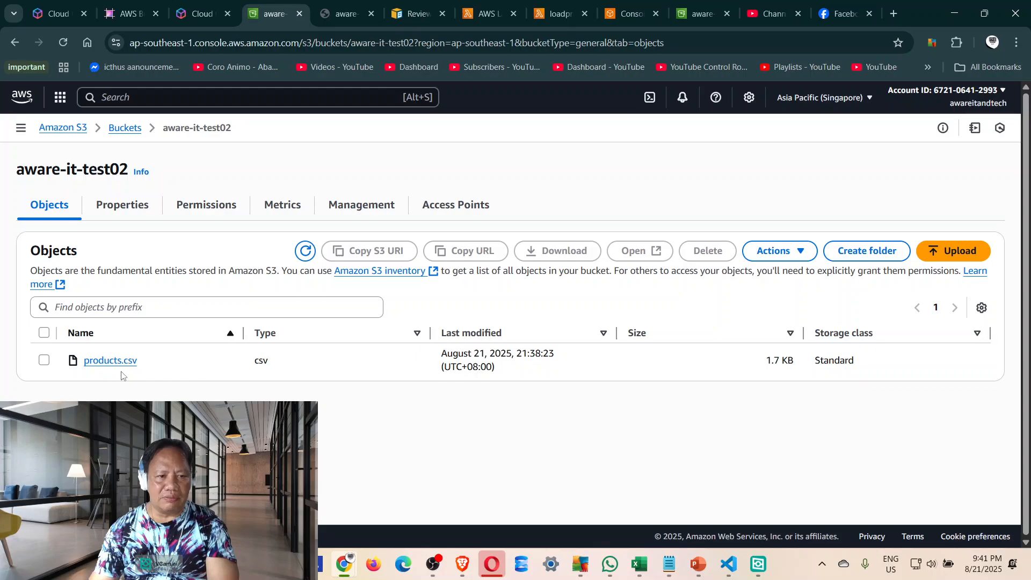
Return to the AWS Console Home and open the DynamoDB service.
{"action": "left_click", "coordinate": [15, 43]}
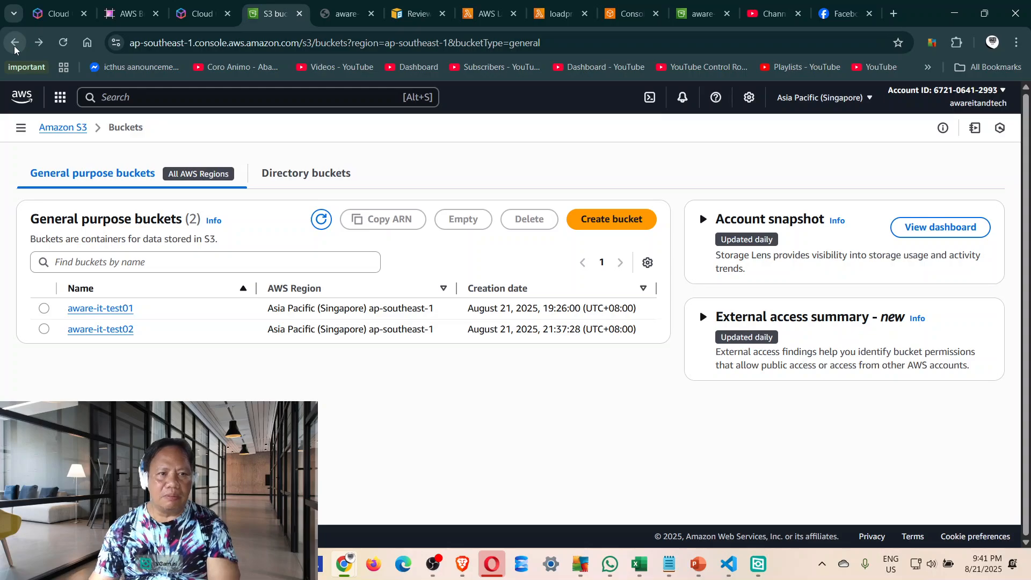
{"action": "left_click", "coordinate": [62, 129]}
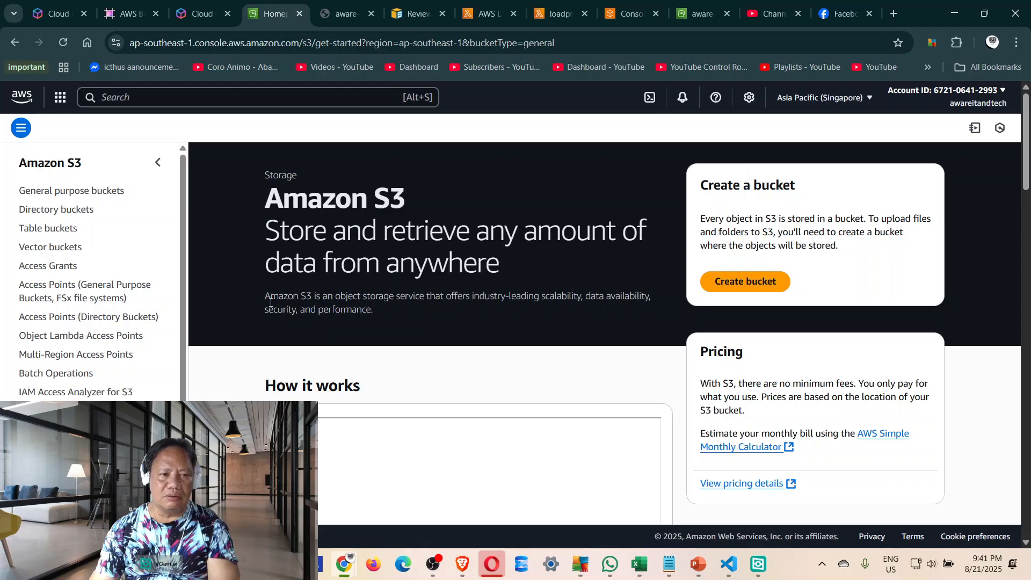
{"action": "left_click", "coordinate": [22, 103]}
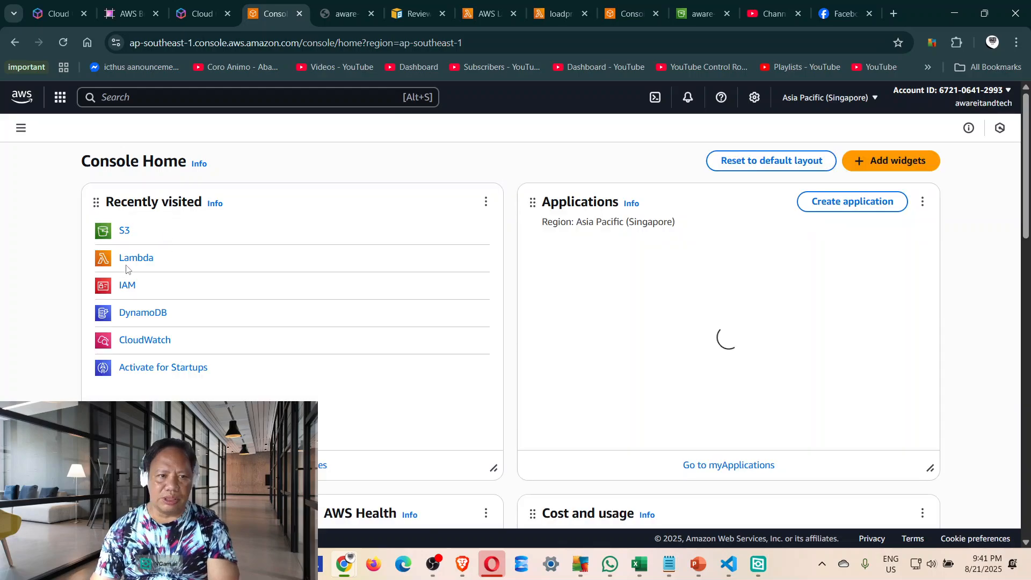
{"action": "left_click", "coordinate": [228, 101]}
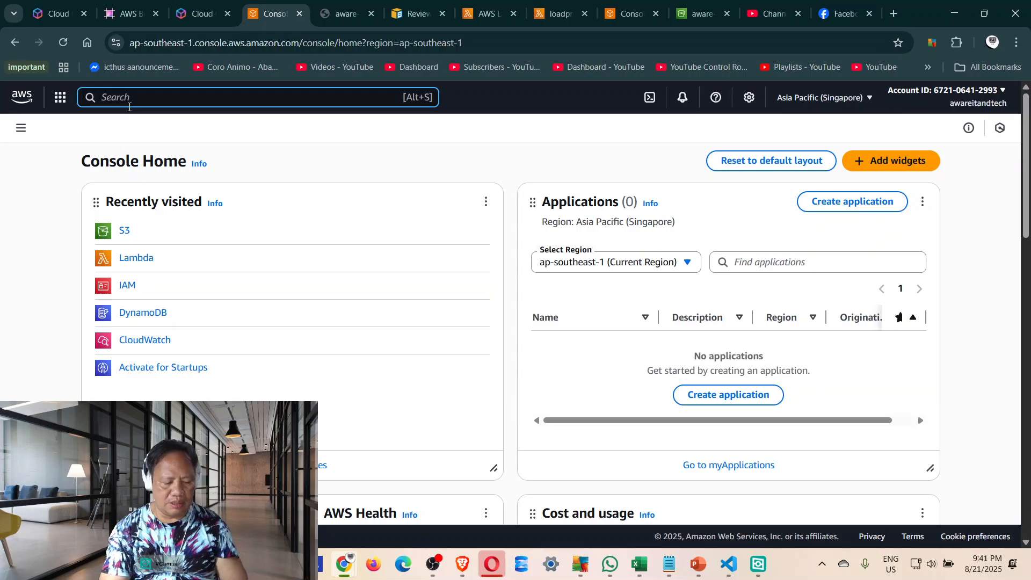
{"action": "type", "text": "dynamoDB"}
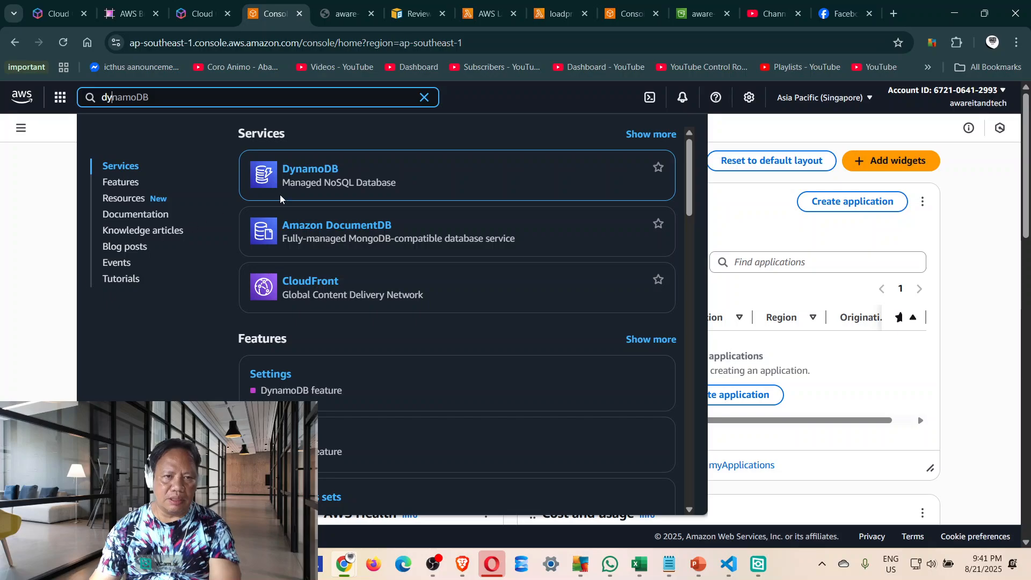
{"action": "left_click", "coordinate": [29, 352]}
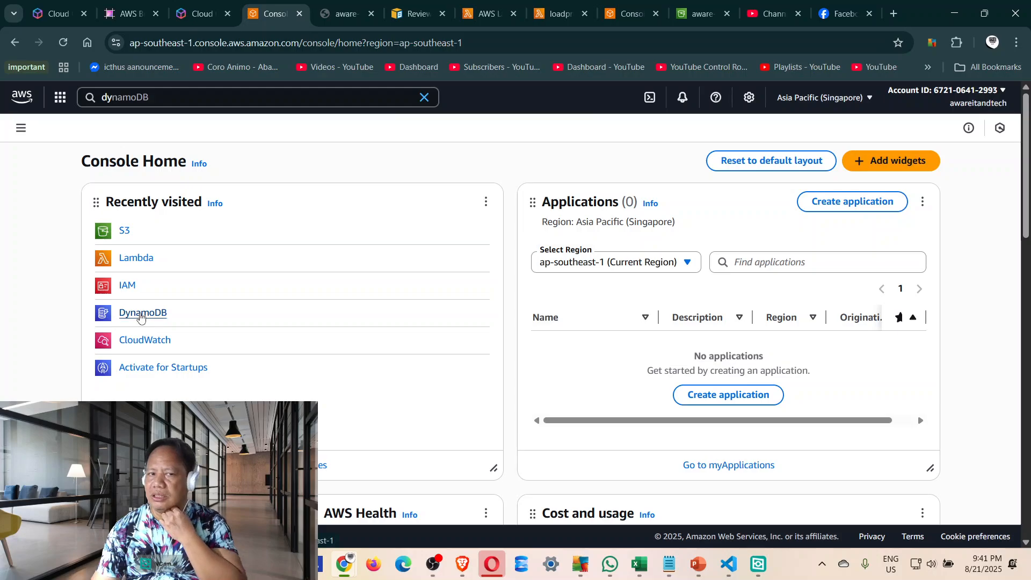
{"action": "left_click", "coordinate": [140, 316]}
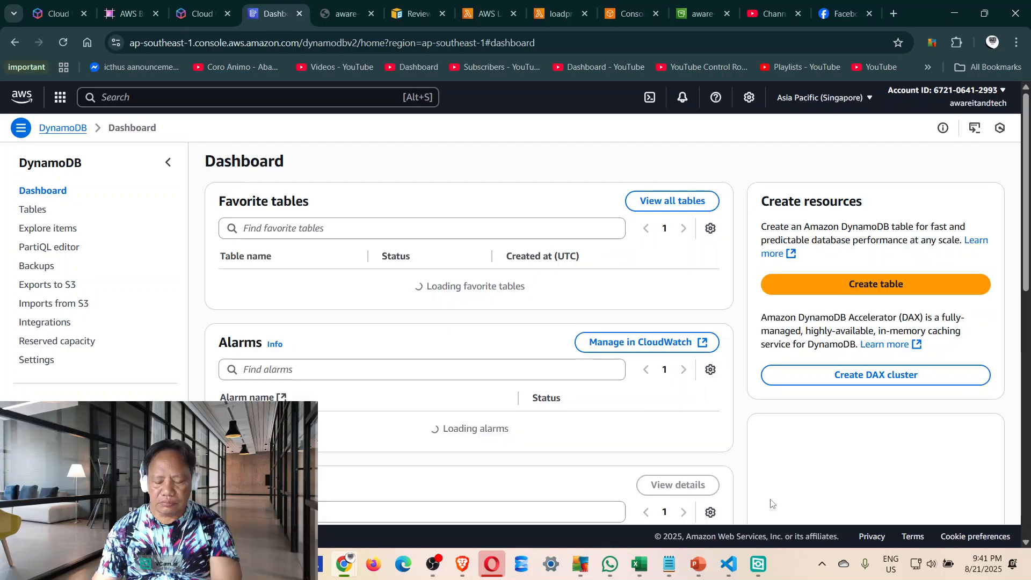
Delete the Products table from the DynamoDB tables, entering "confirm" to approve the deletion.
{"action": "left_click", "coordinate": [43, 215]}
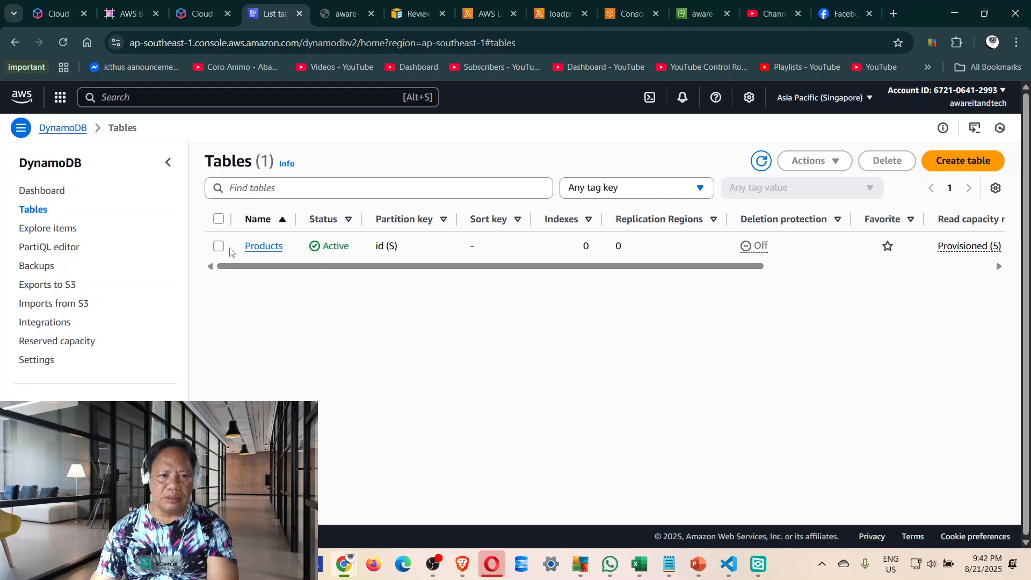
{"action": "left_click", "coordinate": [218, 246]}
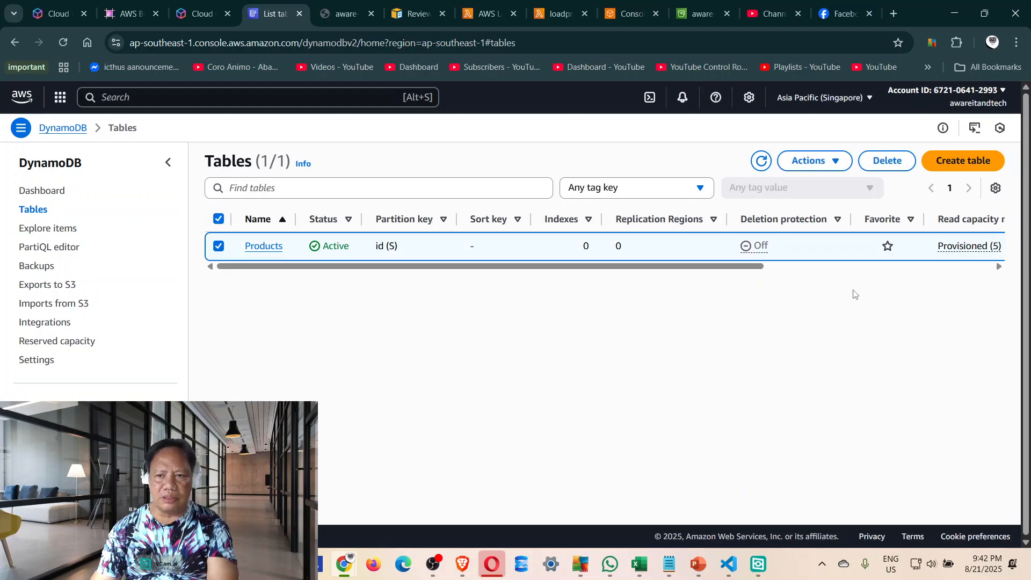
{"action": "left_click", "coordinate": [891, 163]}
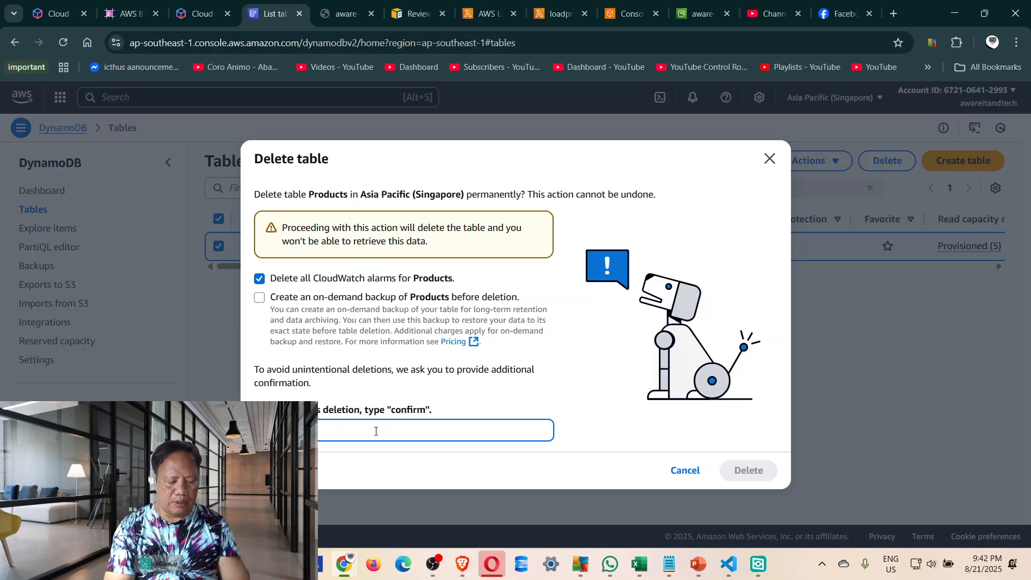
{"action": "type", "text": "confirm"}
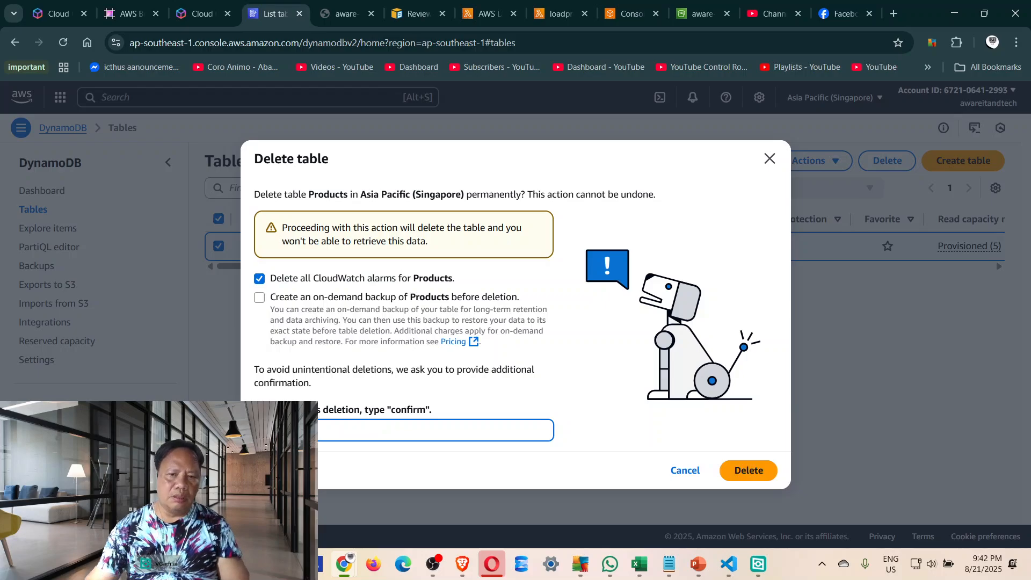
{"action": "left_click", "coordinate": [759, 472]}
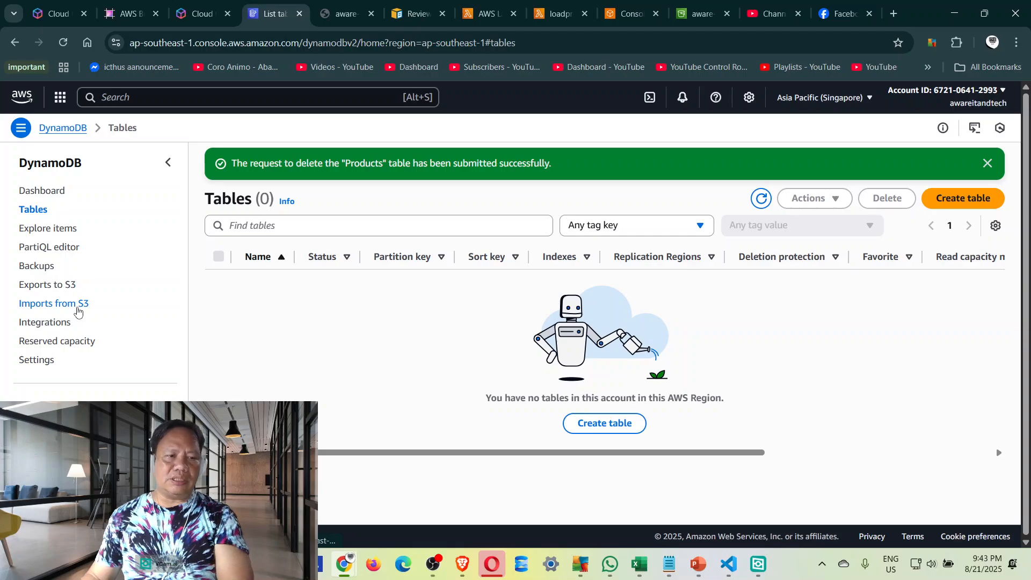
Start a new DynamoDB import from S3.
{"action": "left_click", "coordinate": [77, 305]}
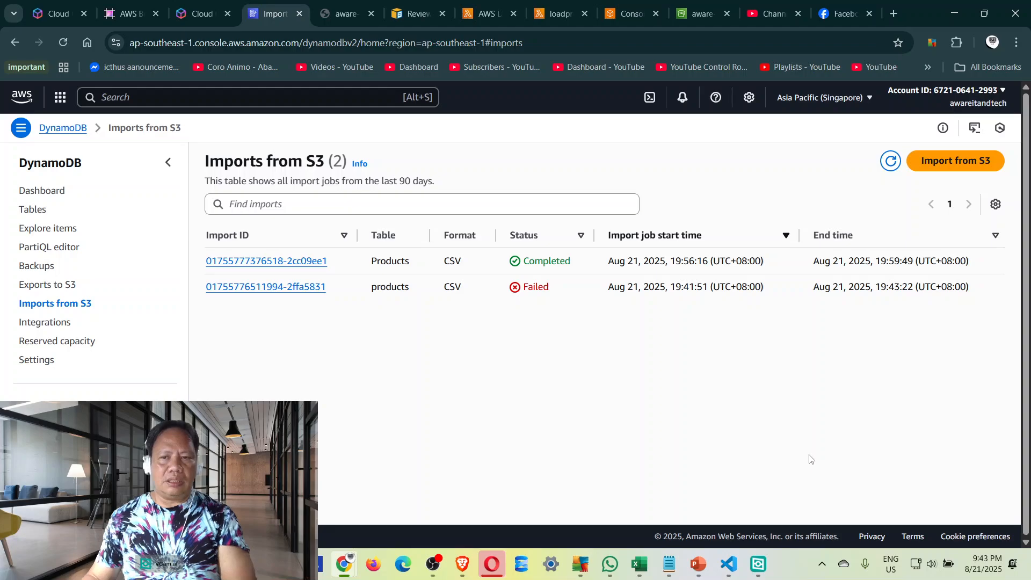
{"action": "left_click", "coordinate": [959, 162]}
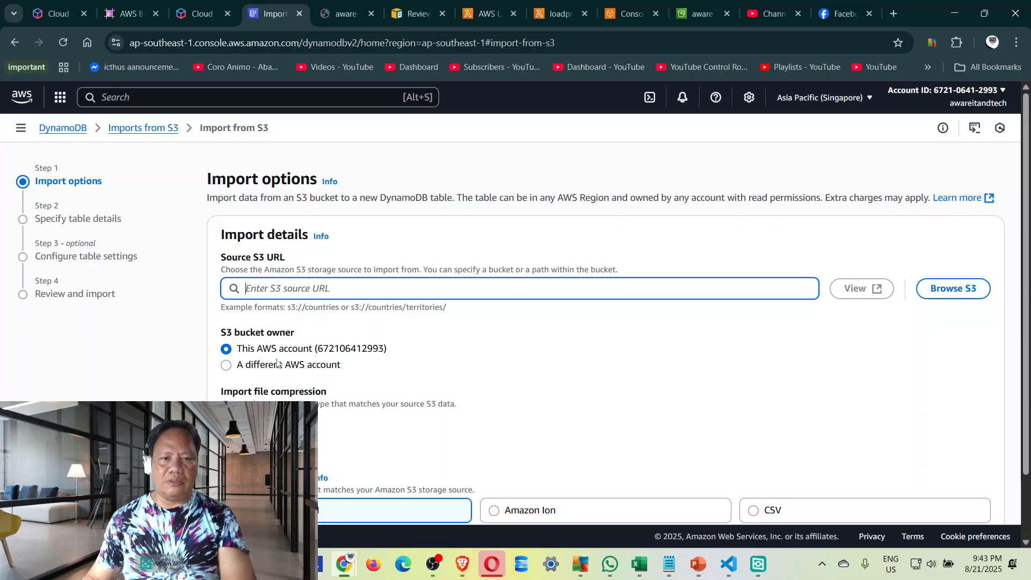
Try to choose products.csv in the aware-it-test02 bucket as the import source, and close the bucket browser.
{"action": "left_click", "coordinate": [951, 287]}
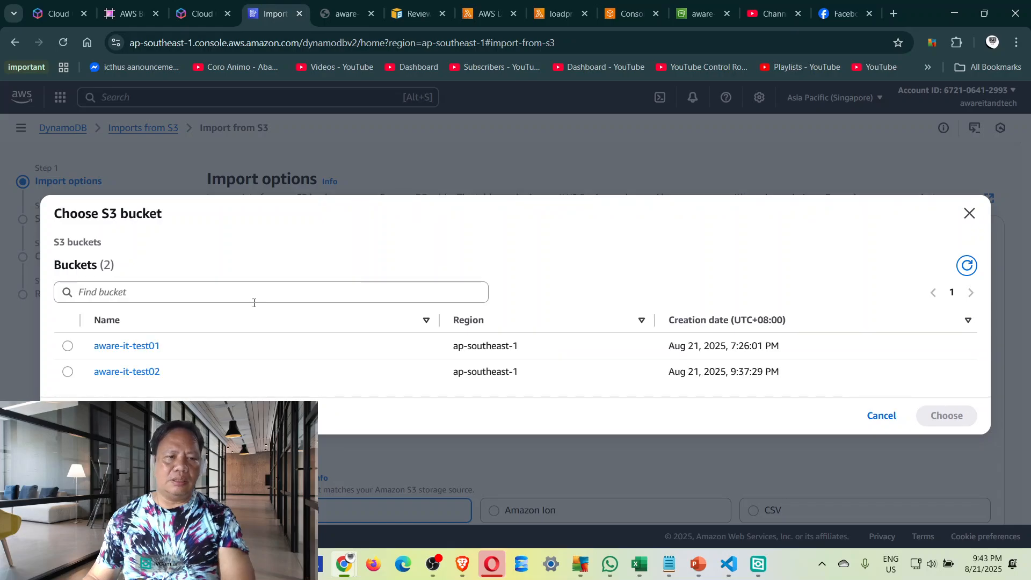
{"action": "left_click", "coordinate": [149, 380]}
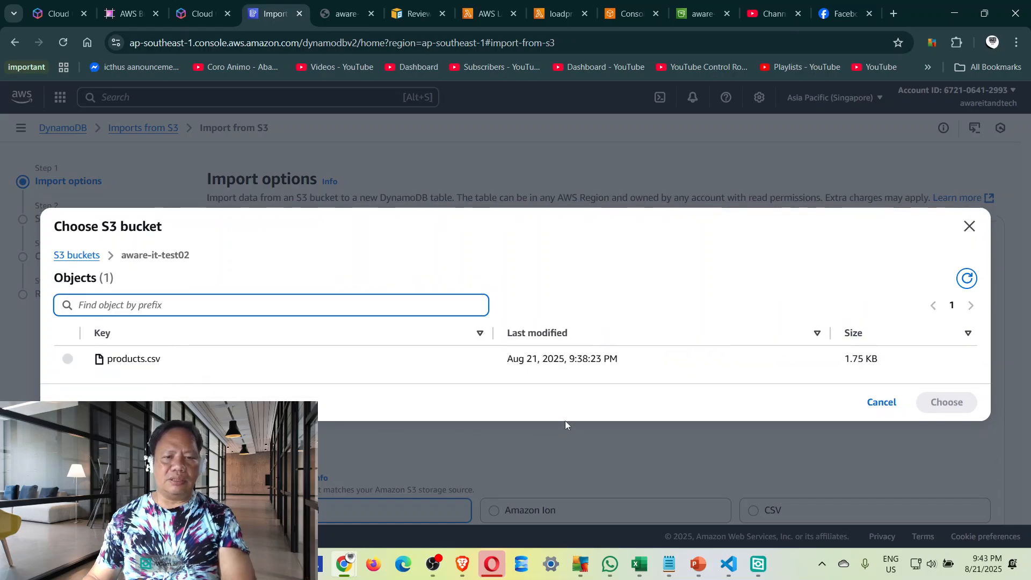
{"action": "left_click", "coordinate": [68, 359]}
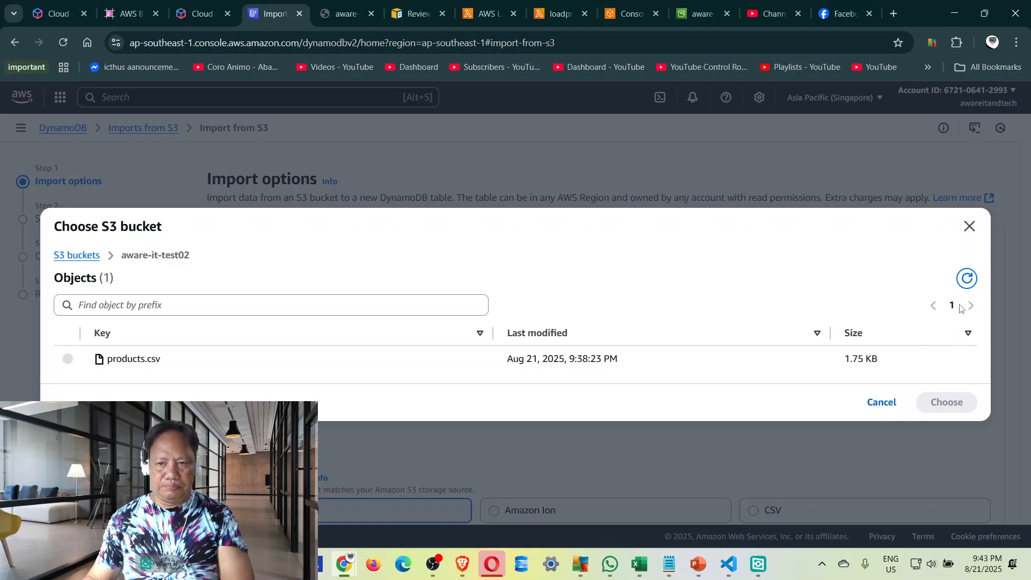
{"action": "left_click", "coordinate": [969, 225]}
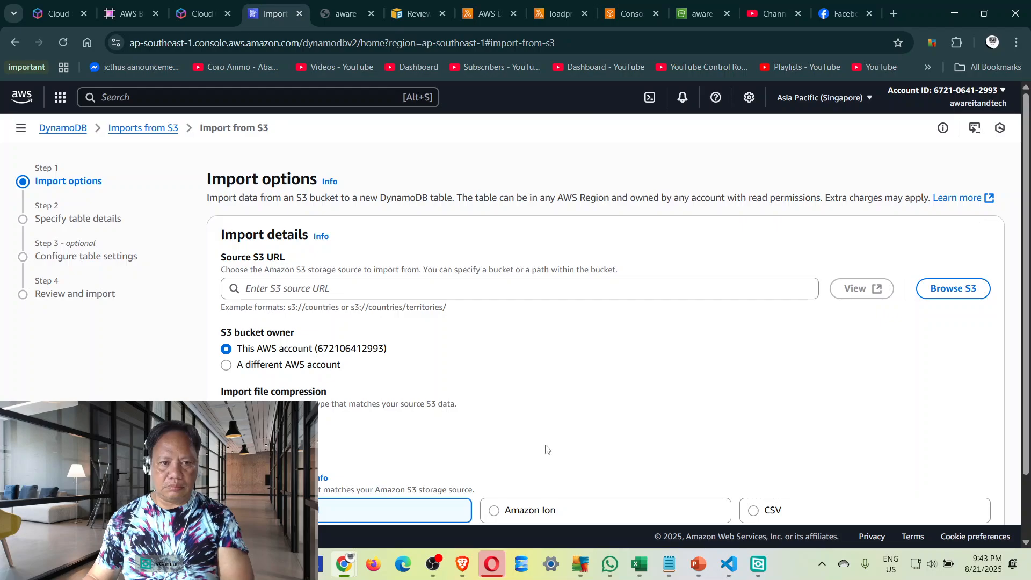
{"action": "scroll", "coordinate": [571, 444], "scroll_direction": "down", "scroll_amount": 2}
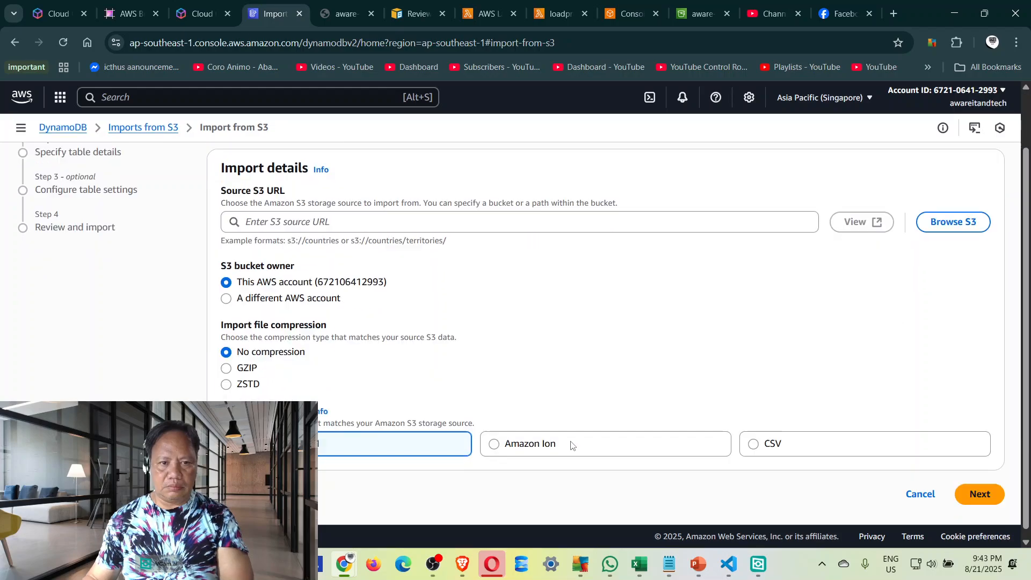
{"action": "left_click", "coordinate": [273, 217]}
{"action": "left_click", "coordinate": [203, 15]}
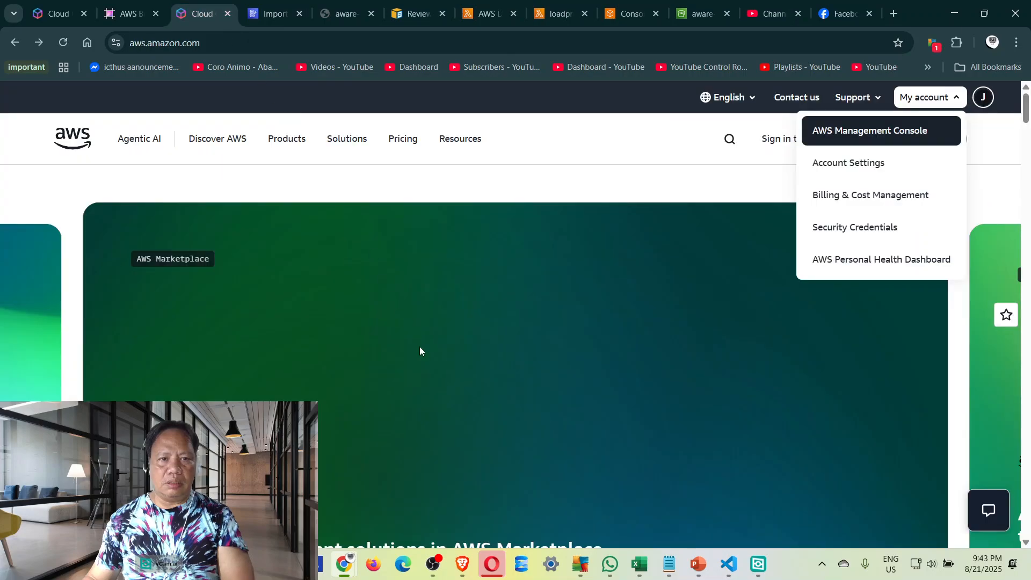
{"action": "left_click", "coordinate": [284, 16]}
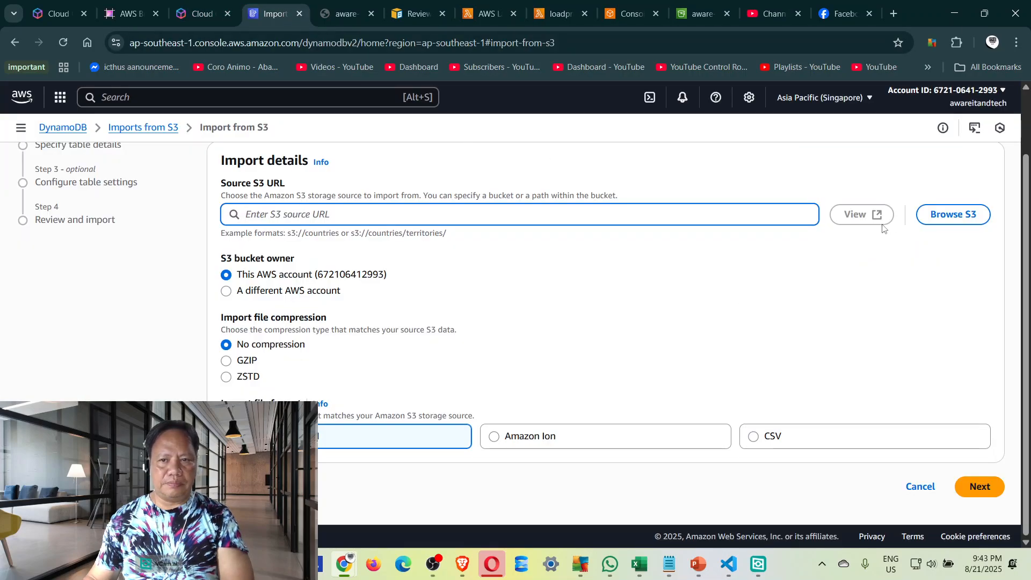
{"action": "left_click", "coordinate": [844, 214]}
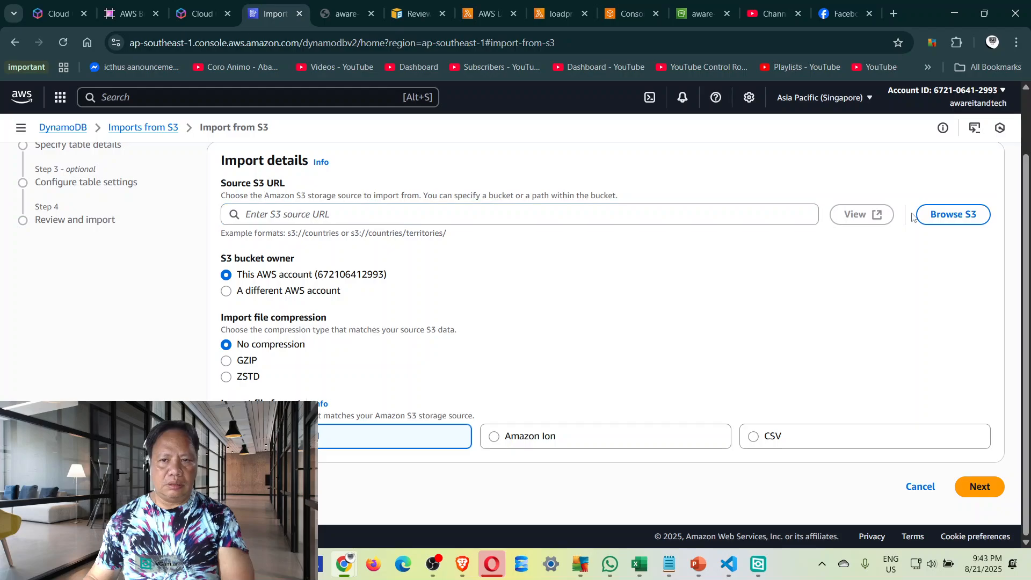
Browse the S3 buckets and choose aware-it-test02 as the import source.
{"action": "left_click", "coordinate": [936, 219]}
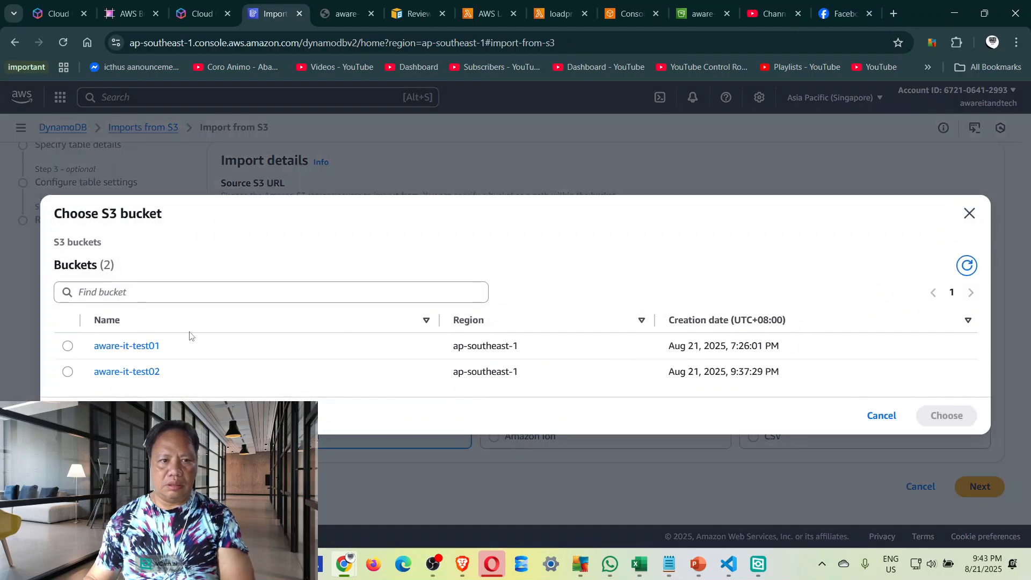
{"action": "left_click", "coordinate": [119, 374]}
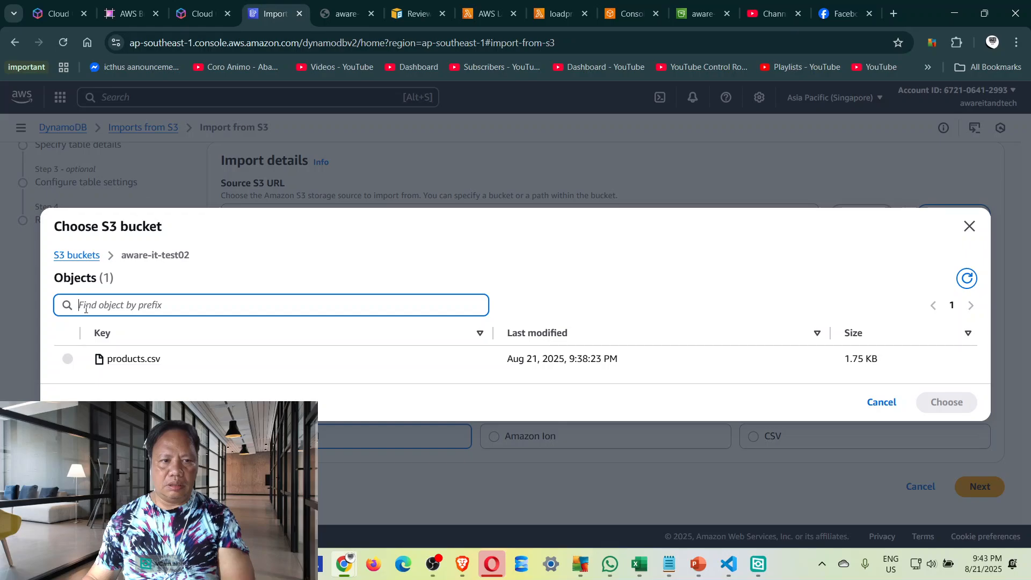
{"action": "left_click", "coordinate": [77, 256]}
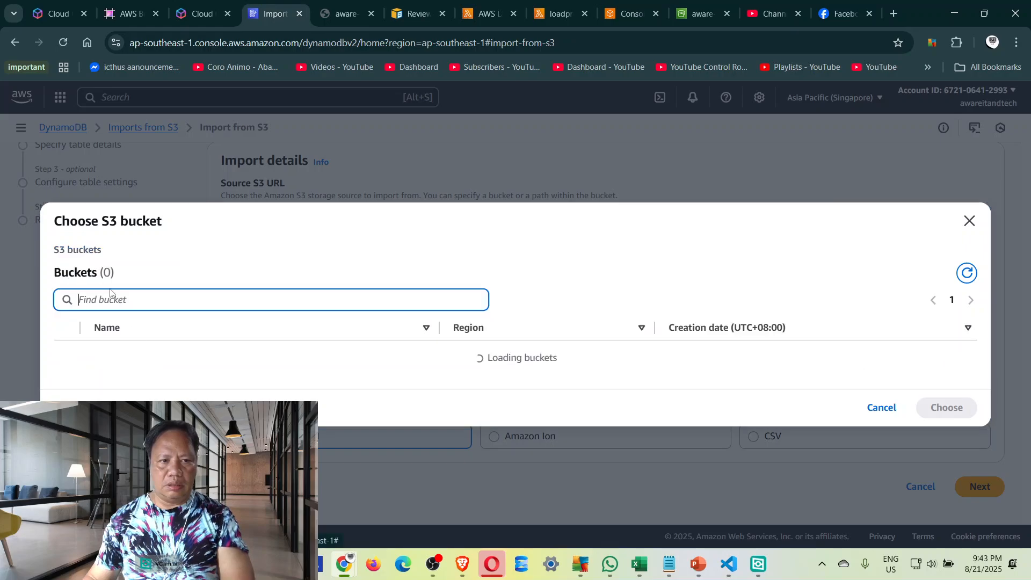
{"action": "left_click", "coordinate": [68, 370]}
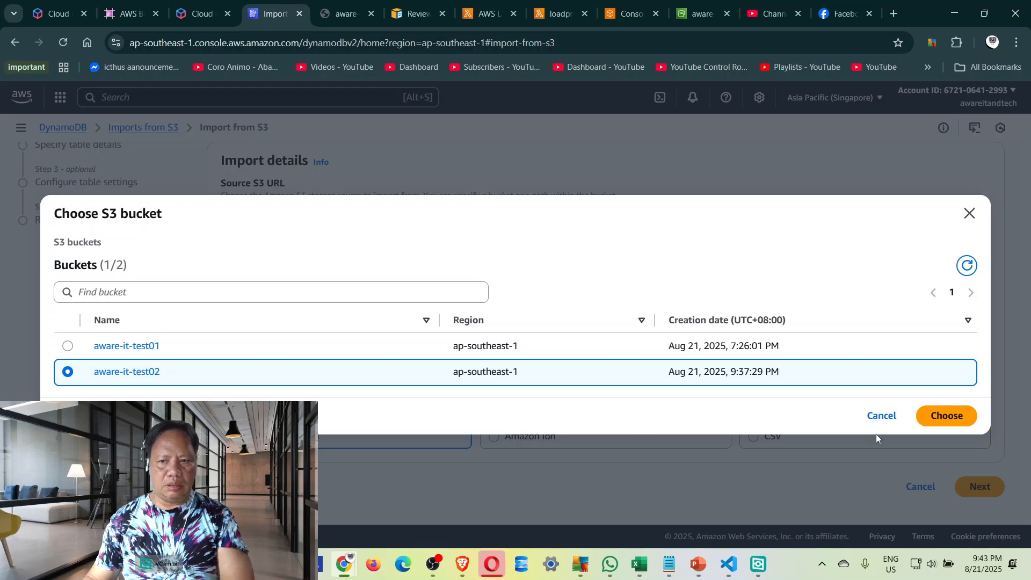
{"action": "left_click", "coordinate": [941, 423]}
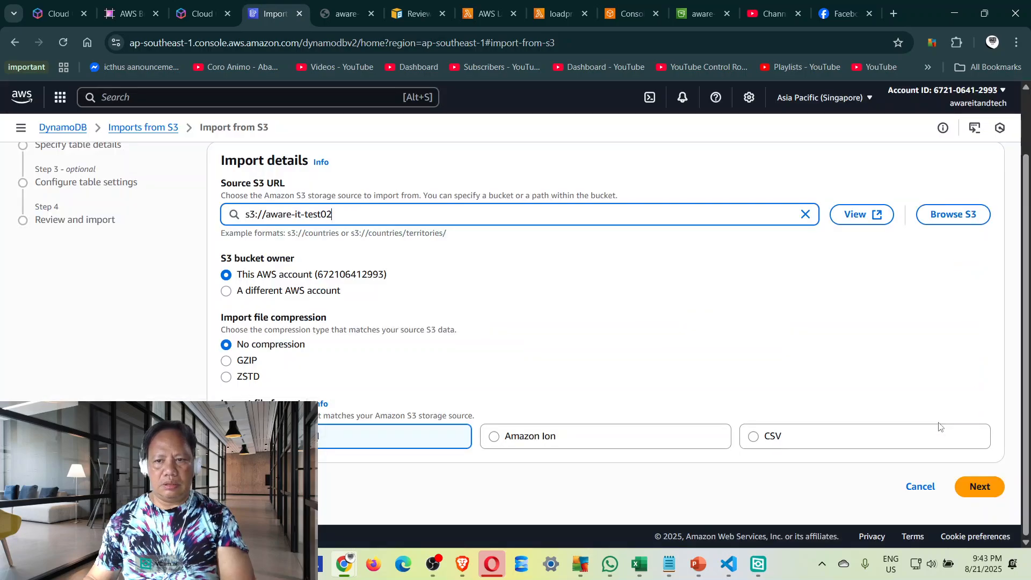
Extend the source S3 URL to the file path s3://aware-it-test02/Products.csv.
{"action": "left_click", "coordinate": [860, 215]}
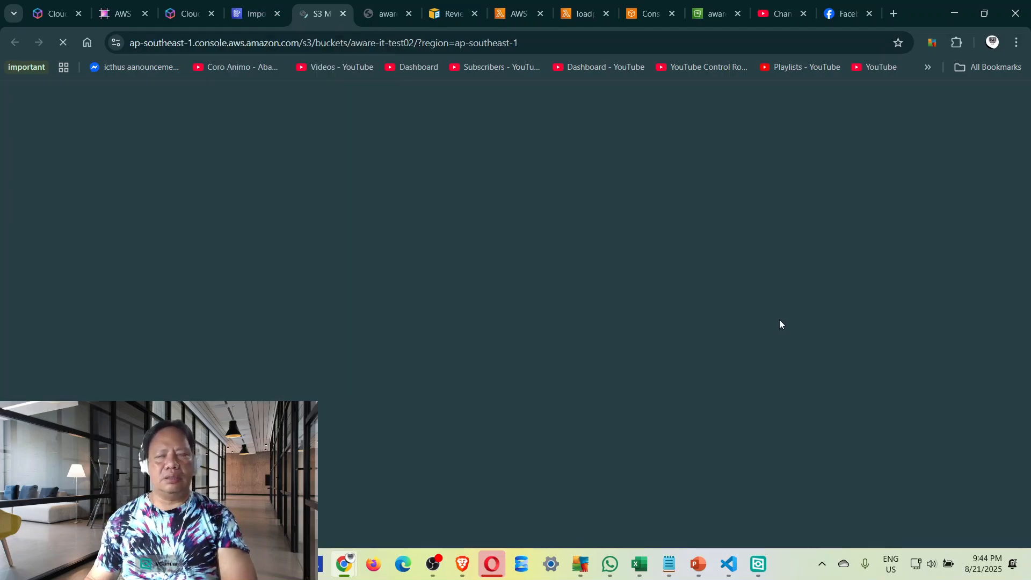
{"action": "left_click", "coordinate": [249, 15]}
{"action": "left_click", "coordinate": [353, 211]}
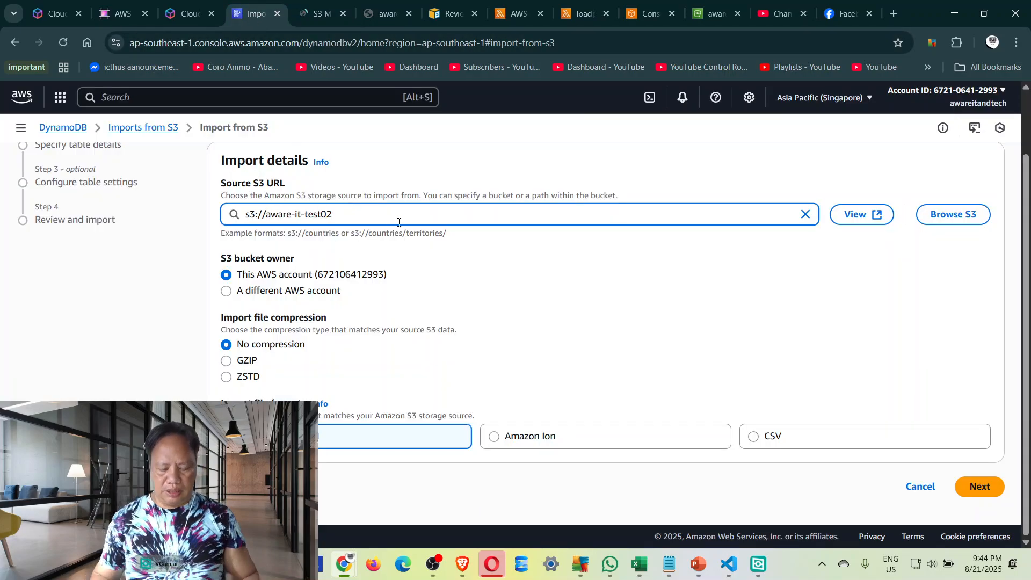
{"action": "type", "text": "/"}
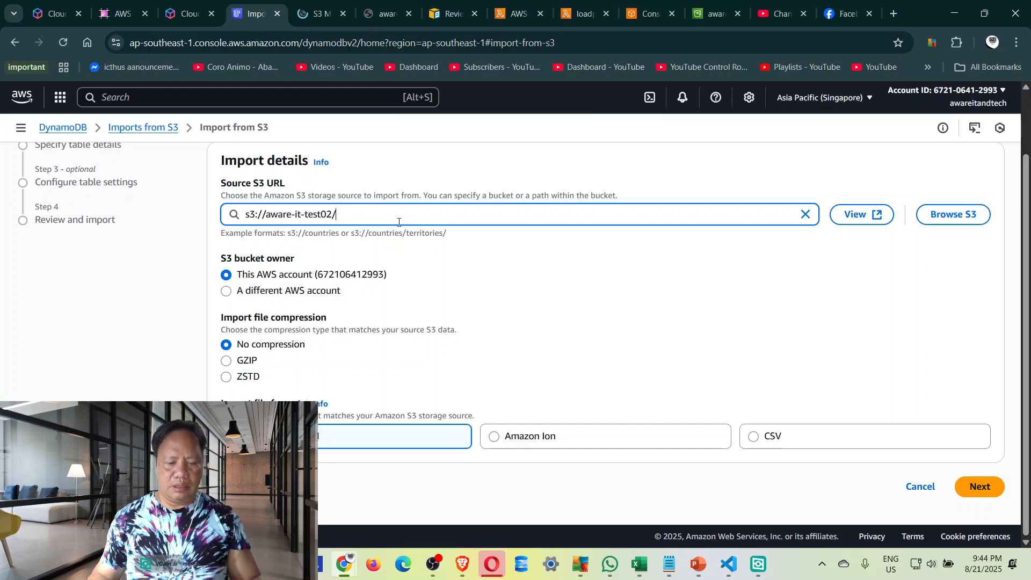
{"action": "type", "text": "Produ"}
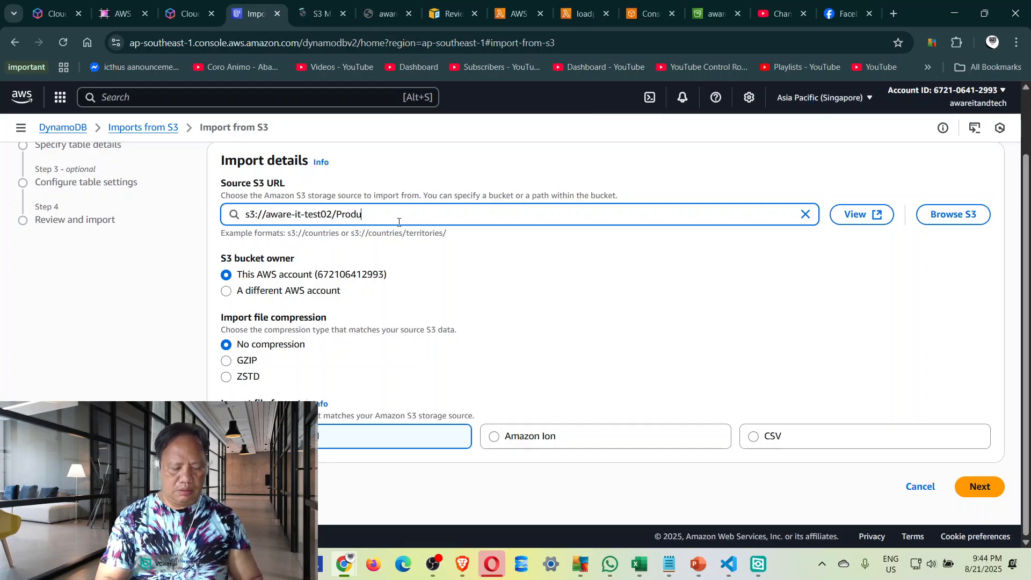
{"action": "type", "text": "cts"}
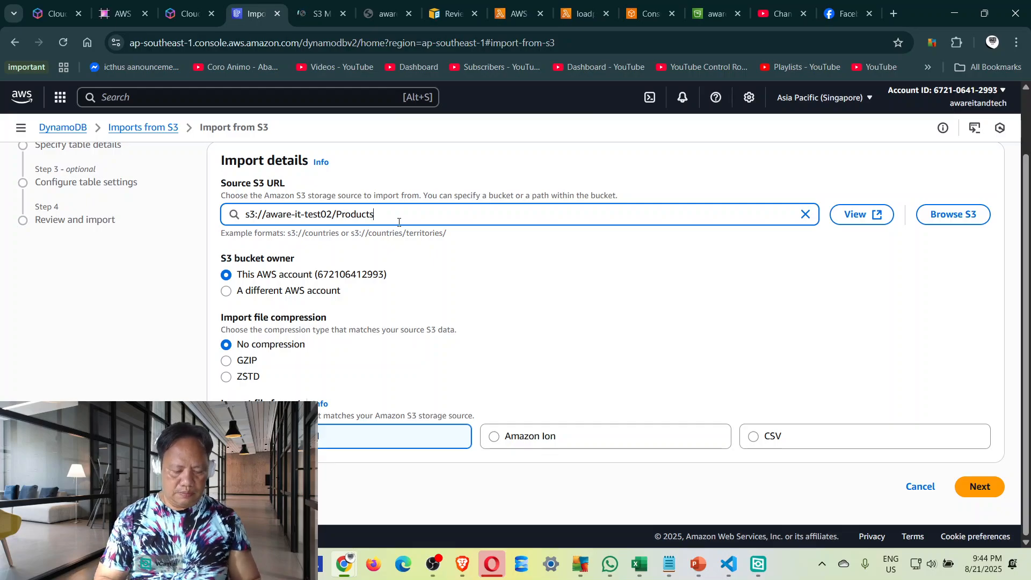
{"action": "type", "text": "ccsv"}
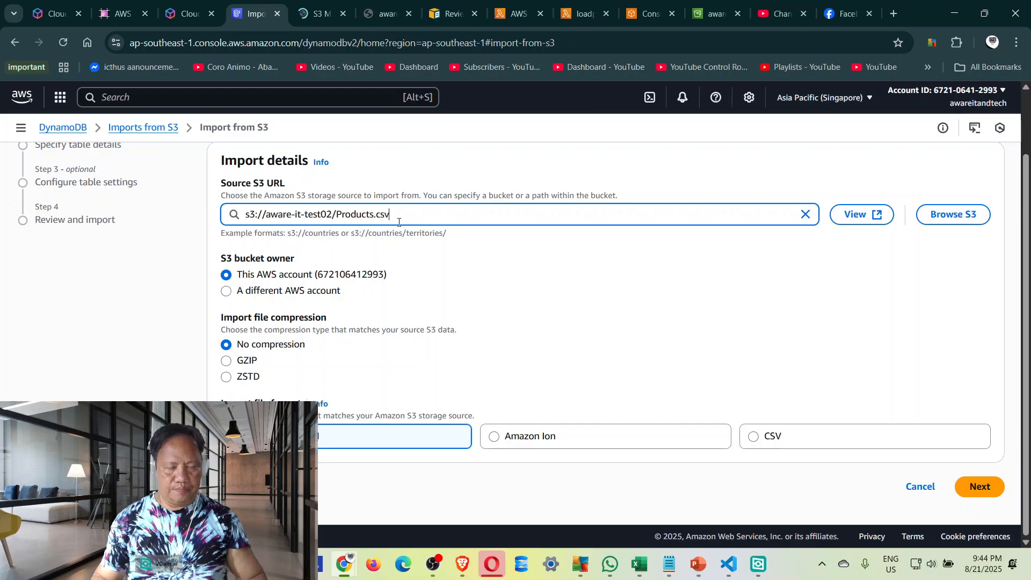
{"action": "left_click", "coordinate": [310, 10]}
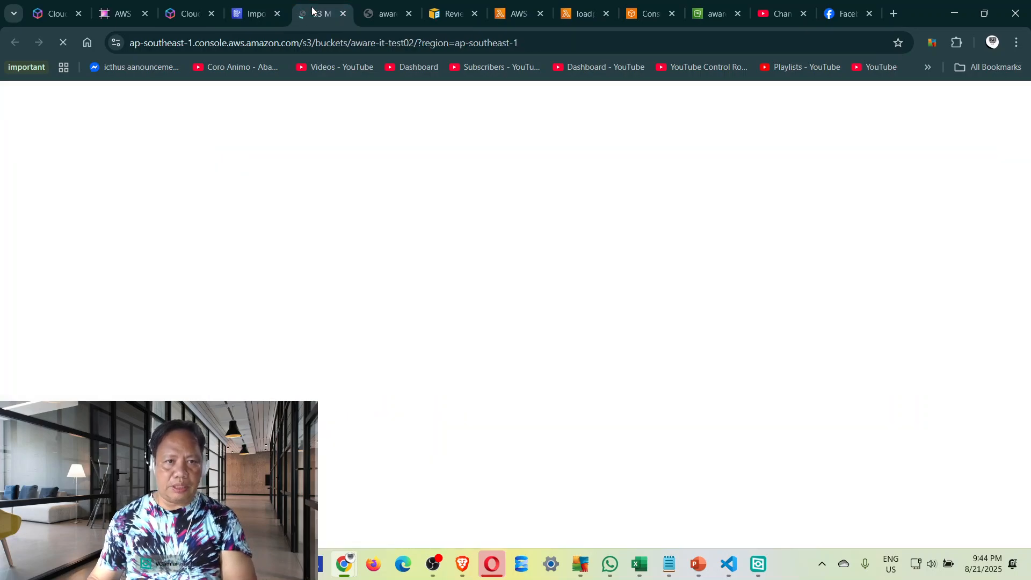
{"action": "left_click", "coordinate": [265, 12]}
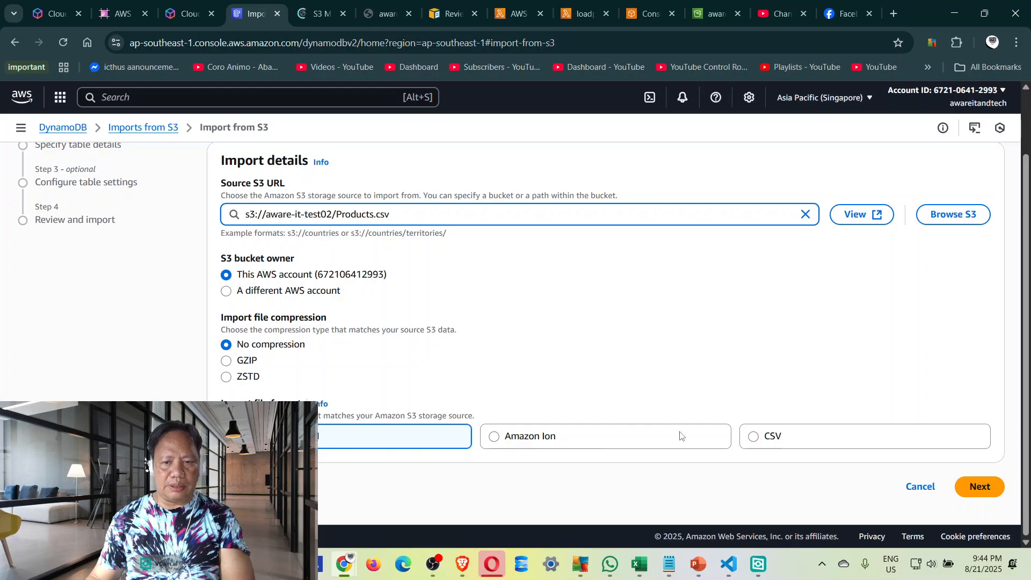
Set the import file format to CSV, keep the source file's first line as header, and continue to the table details.
{"action": "left_click", "coordinate": [753, 436]}
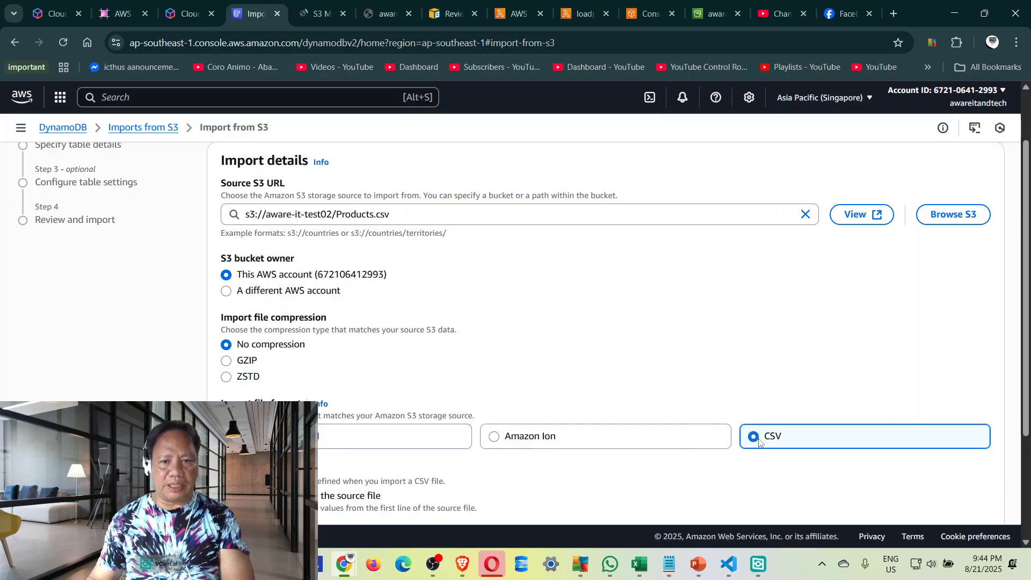
{"action": "scroll", "coordinate": [603, 412], "scroll_direction": "down", "scroll_amount": 1}
{"action": "scroll", "coordinate": [603, 412], "scroll_direction": "down", "scroll_amount": 2}
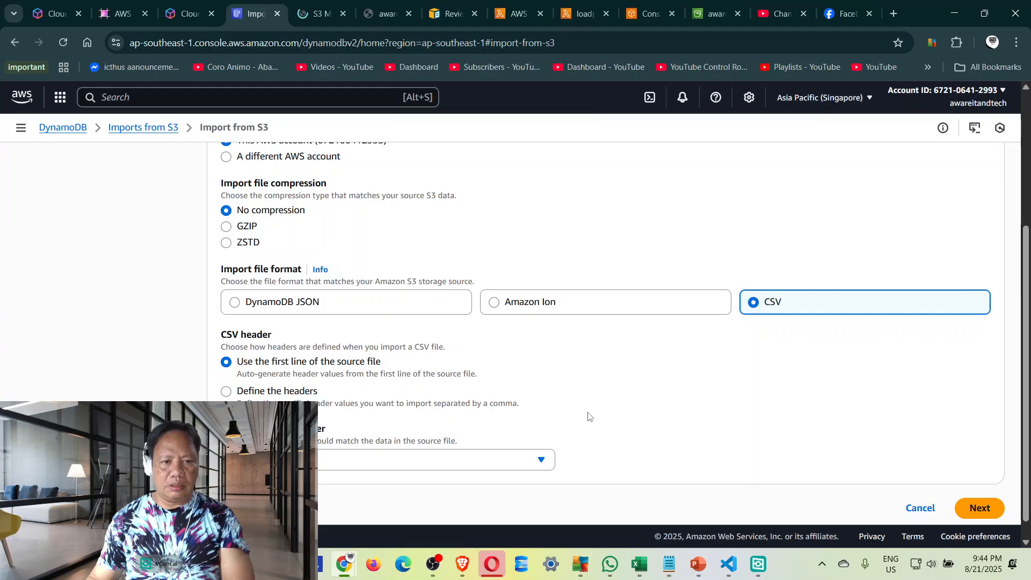
{"action": "scroll", "coordinate": [523, 400], "scroll_direction": "up", "scroll_amount": 1}
{"action": "scroll", "coordinate": [523, 400], "scroll_direction": "up", "scroll_amount": 2}
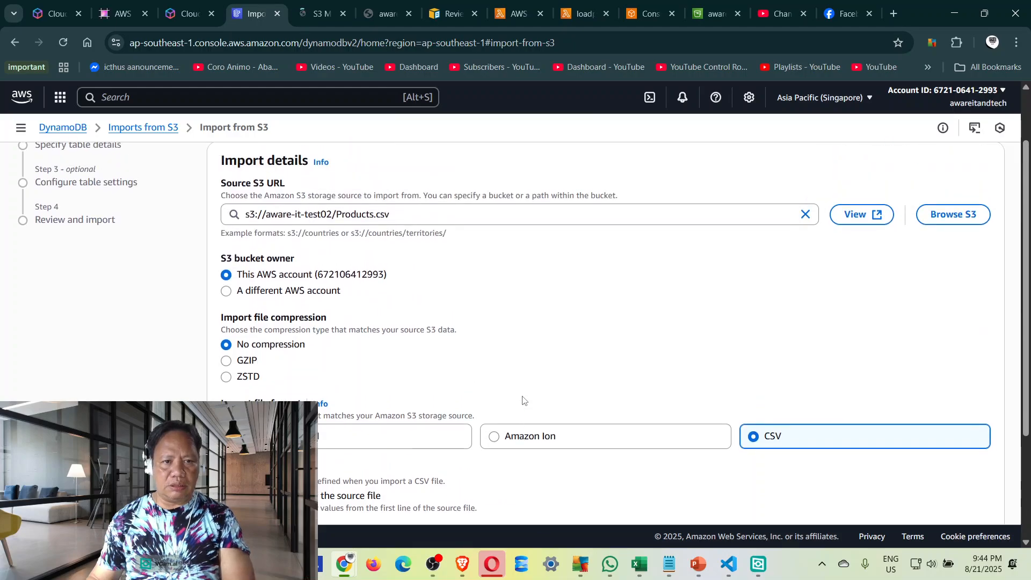
{"action": "scroll", "coordinate": [523, 400], "scroll_direction": "down", "scroll_amount": 3}
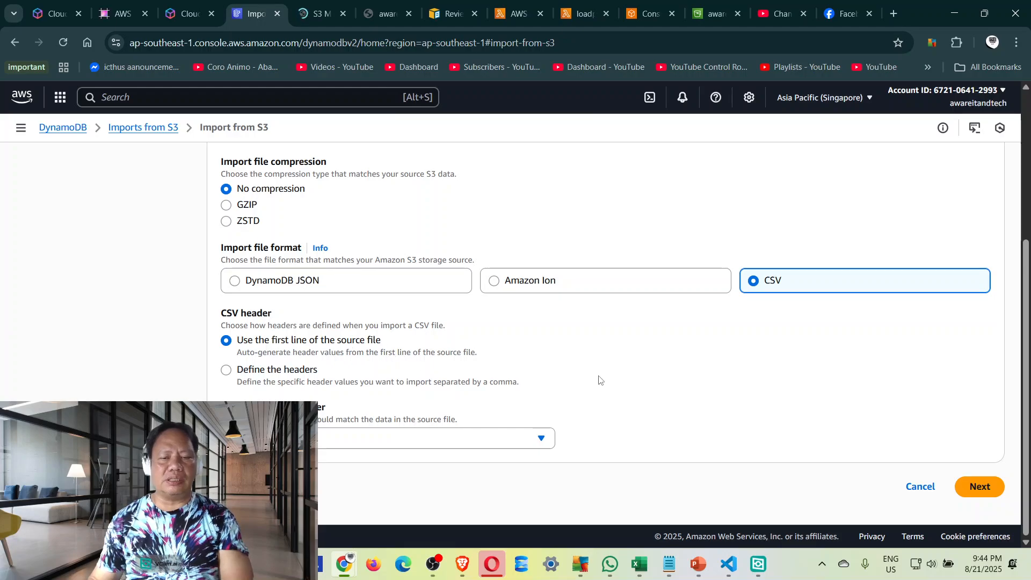
{"action": "scroll", "coordinate": [600, 380], "scroll_direction": "up", "scroll_amount": 2}
{"action": "scroll", "coordinate": [600, 380], "scroll_direction": "up", "scroll_amount": 1}
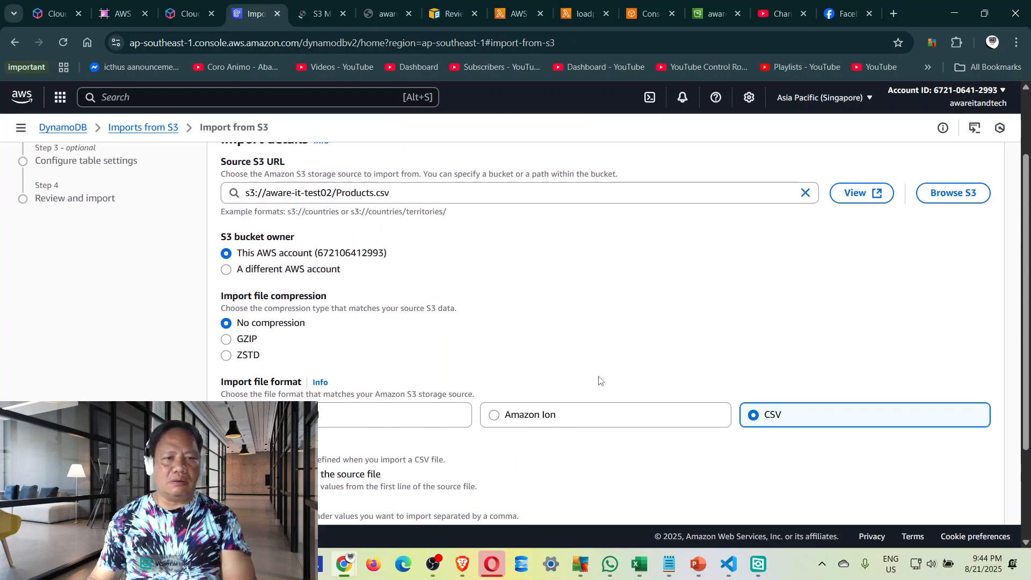
{"action": "scroll", "coordinate": [594, 387], "scroll_direction": "down", "scroll_amount": 3}
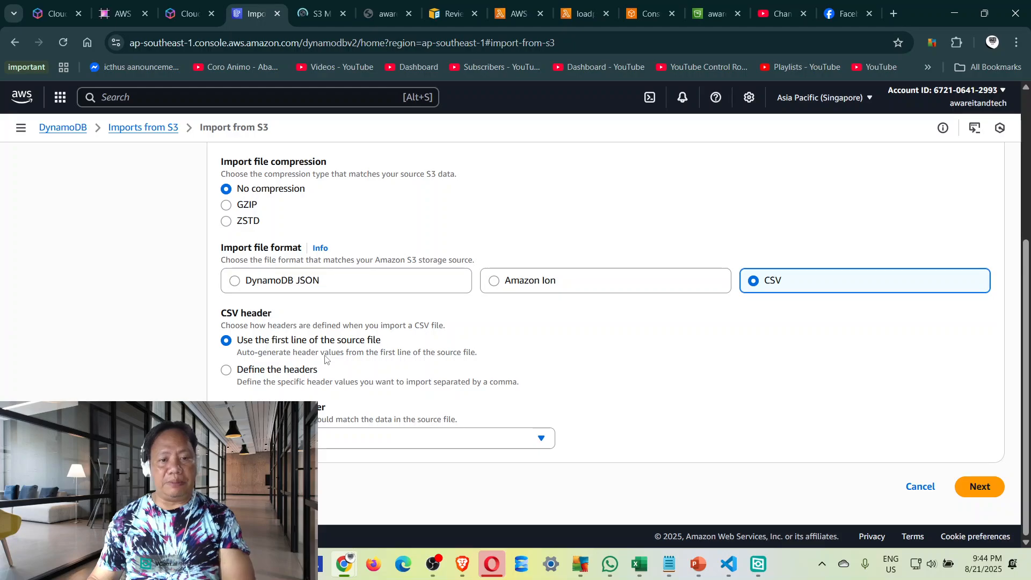
{"action": "left_click", "coordinate": [969, 485]}
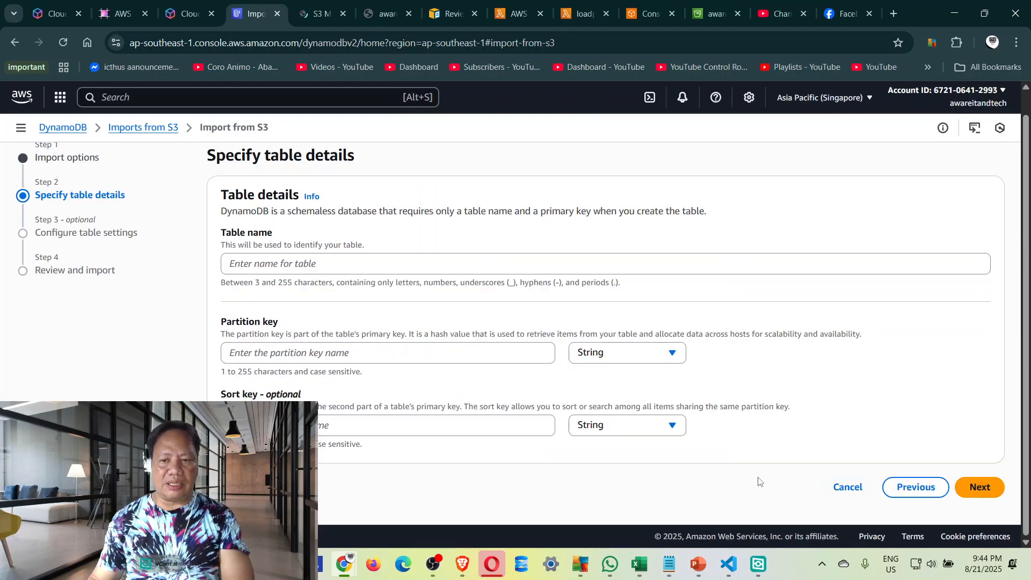
Name the new table Products with partition key ProductID of type Number, and continue to the table settings.
{"action": "left_click", "coordinate": [324, 269]}
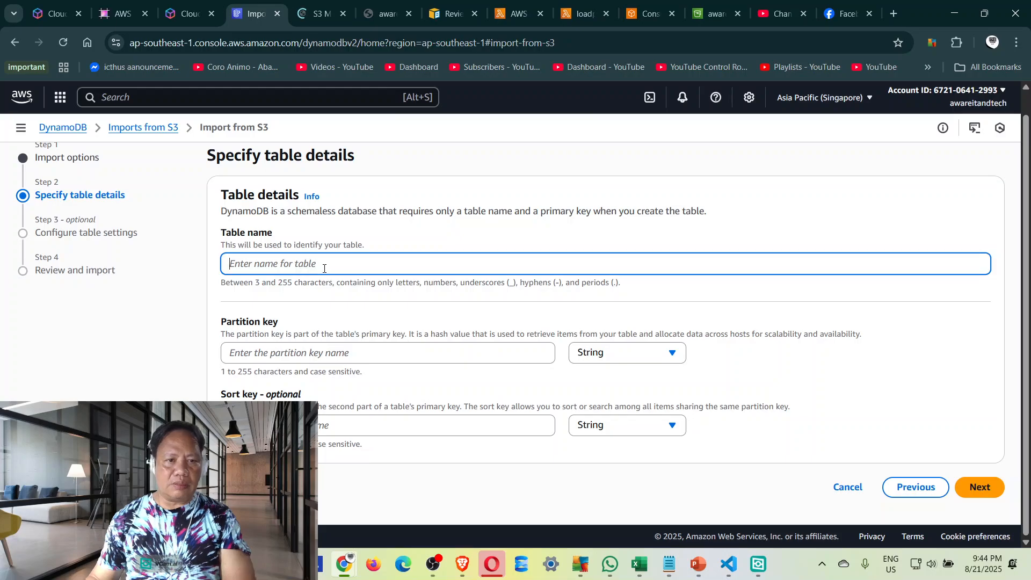
{"action": "type", "text": "Products"}
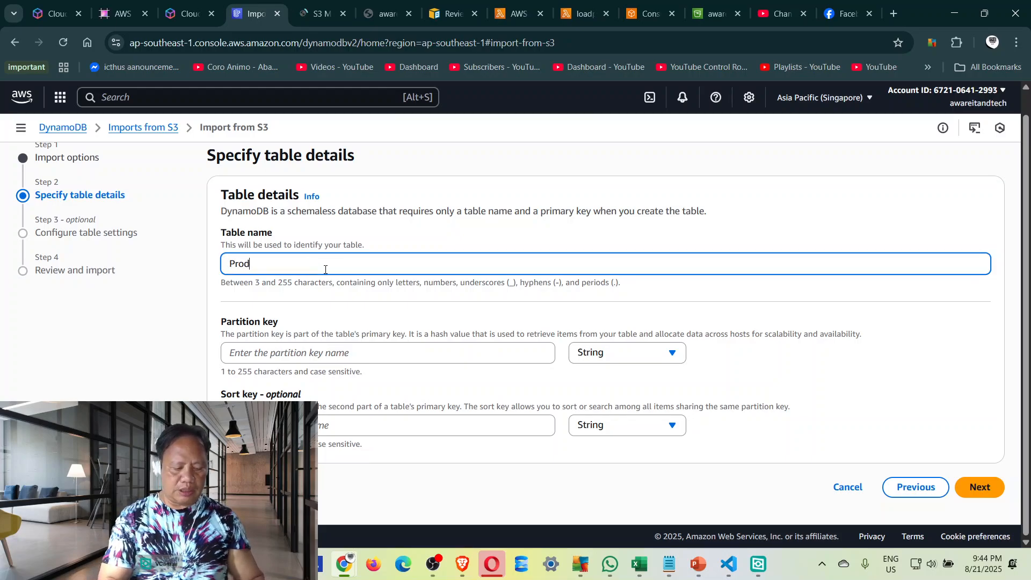
{"action": "left_click", "coordinate": [363, 357]}
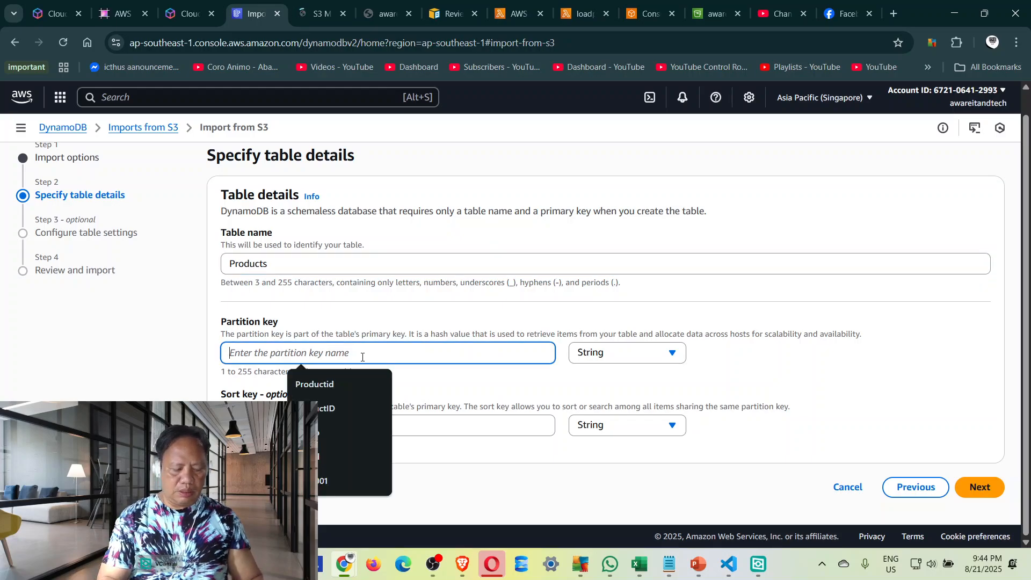
{"action": "type", "text": "ProductID"}
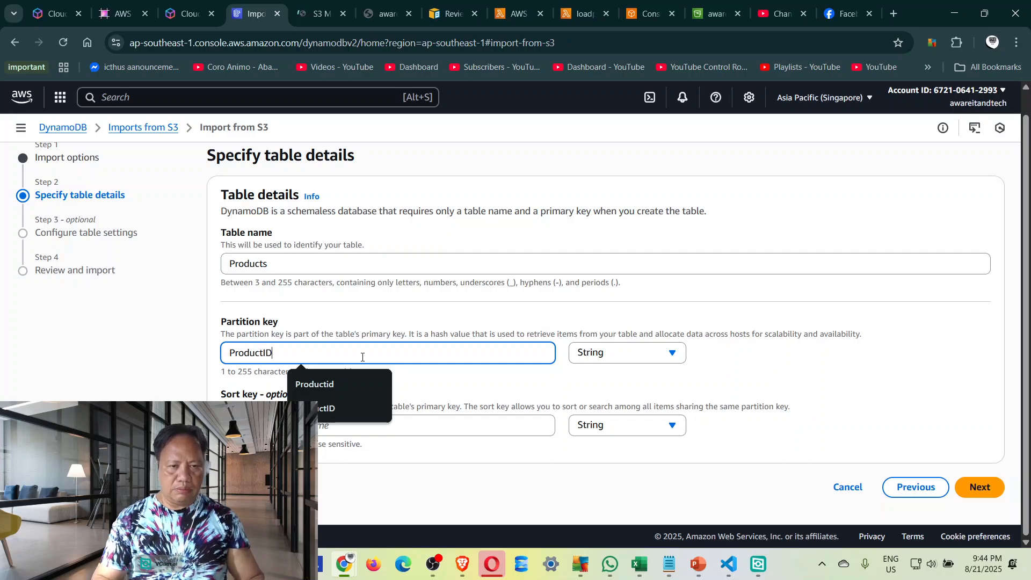
{"action": "left_click", "coordinate": [880, 358]}
{"action": "left_click", "coordinate": [671, 355]}
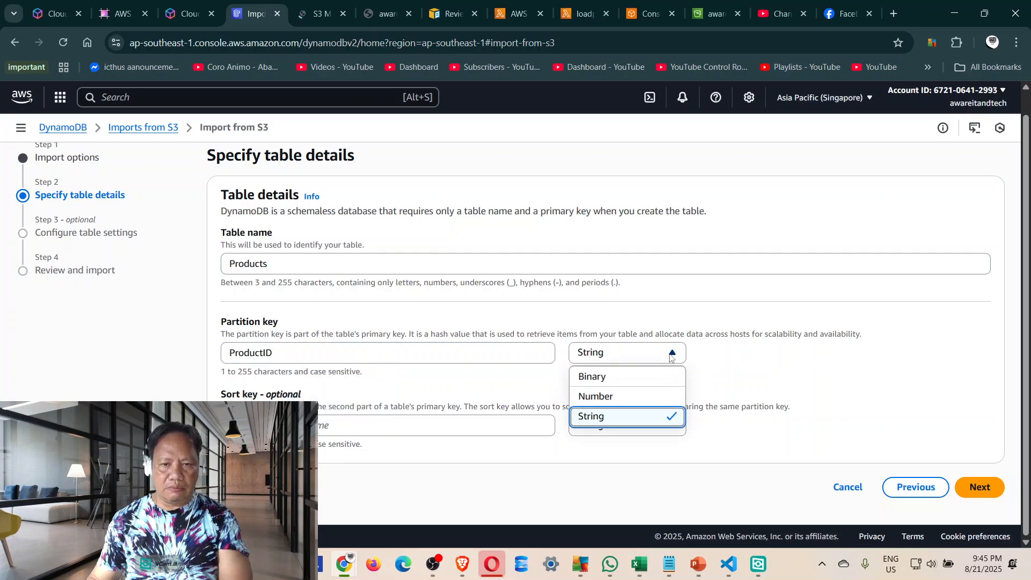
{"action": "left_click", "coordinate": [614, 397]}
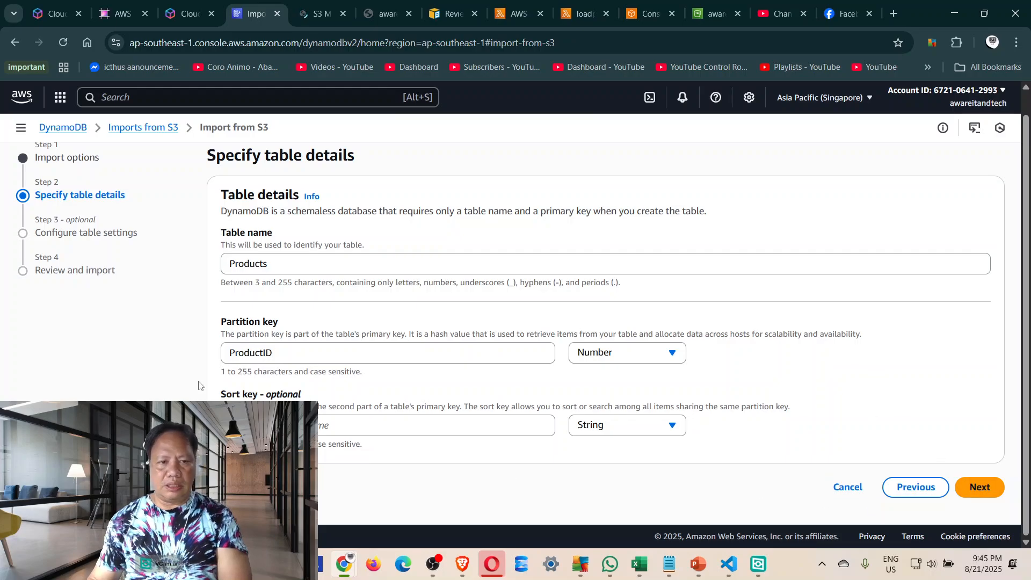
{"action": "left_click", "coordinate": [978, 489]}
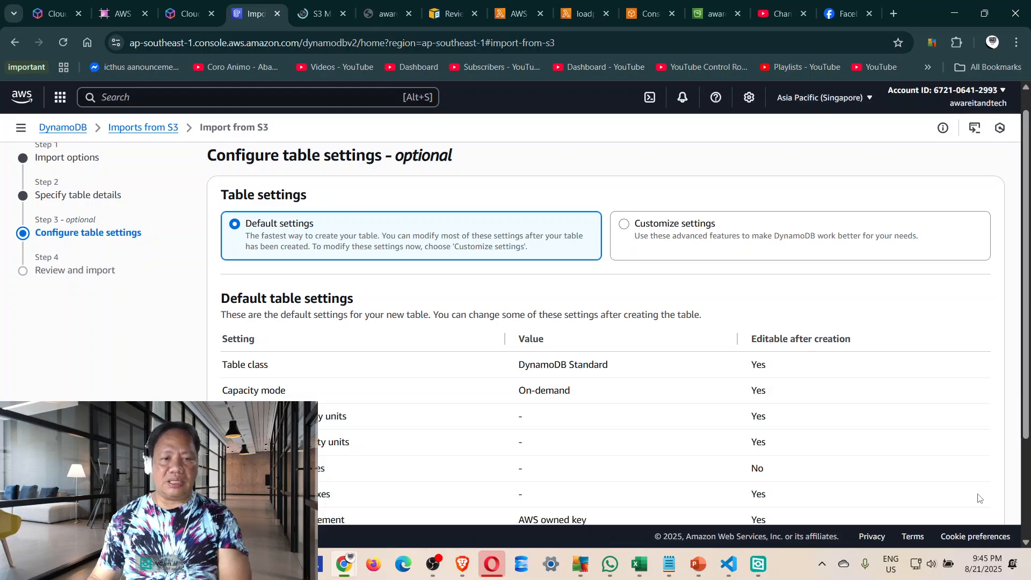
Accept the default table settings and start the import from the review page.
{"action": "scroll", "coordinate": [740, 389], "scroll_direction": "down", "scroll_amount": 3}
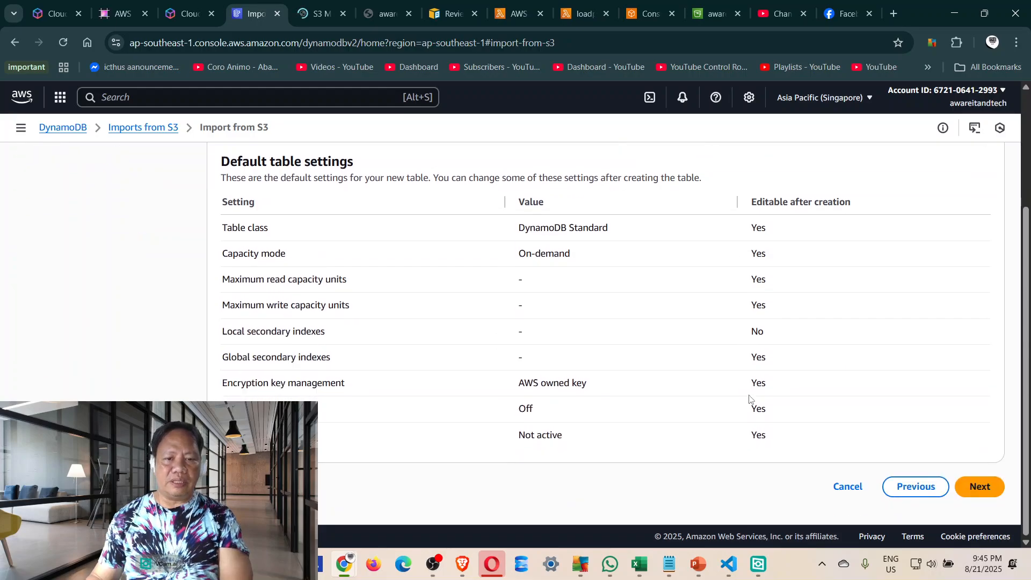
{"action": "left_click", "coordinate": [986, 487]}
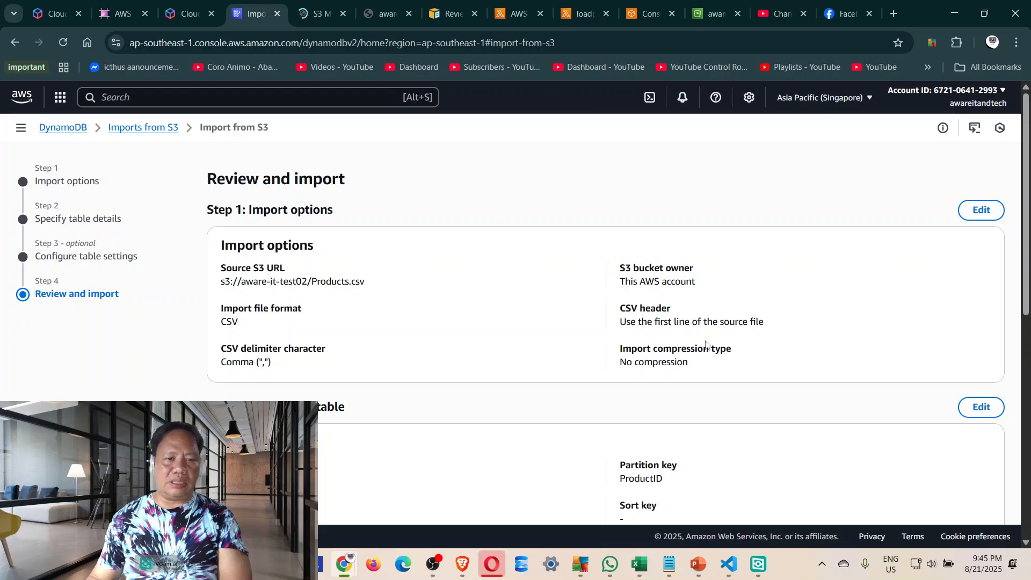
{"action": "scroll", "coordinate": [705, 343], "scroll_direction": "down", "scroll_amount": 10}
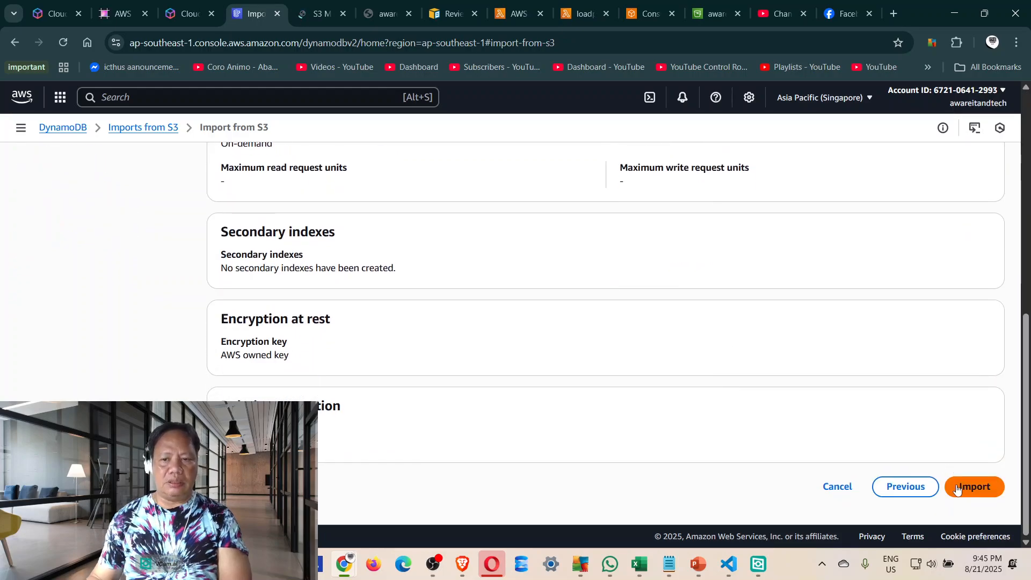
{"action": "left_click", "coordinate": [957, 487]}
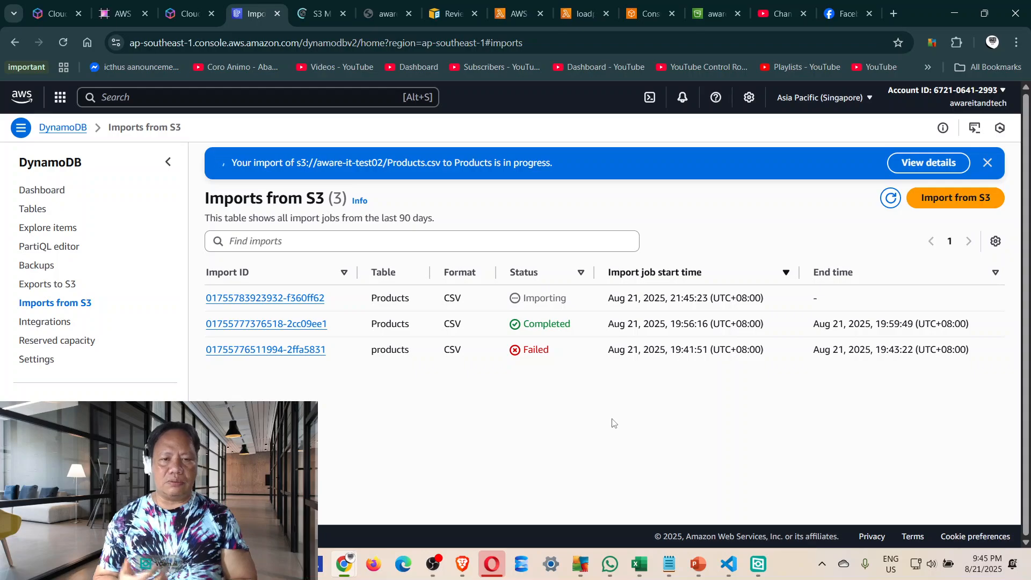
In the separate S3 browser tab, return to Console Home and open the DynamoDB tables list to check the Products table.
{"action": "left_click", "coordinate": [326, 8]}
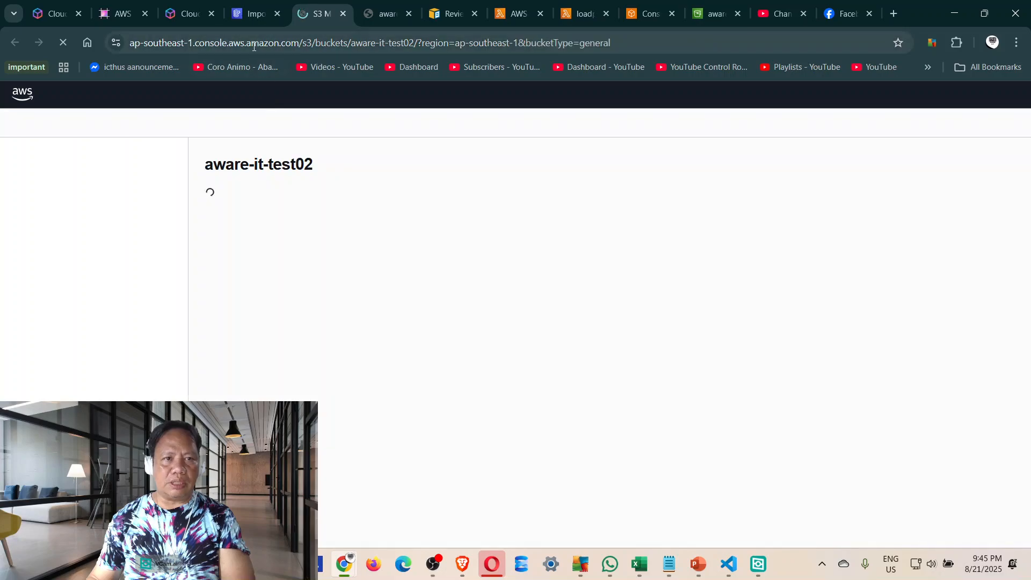
{"action": "left_click", "coordinate": [25, 100]}
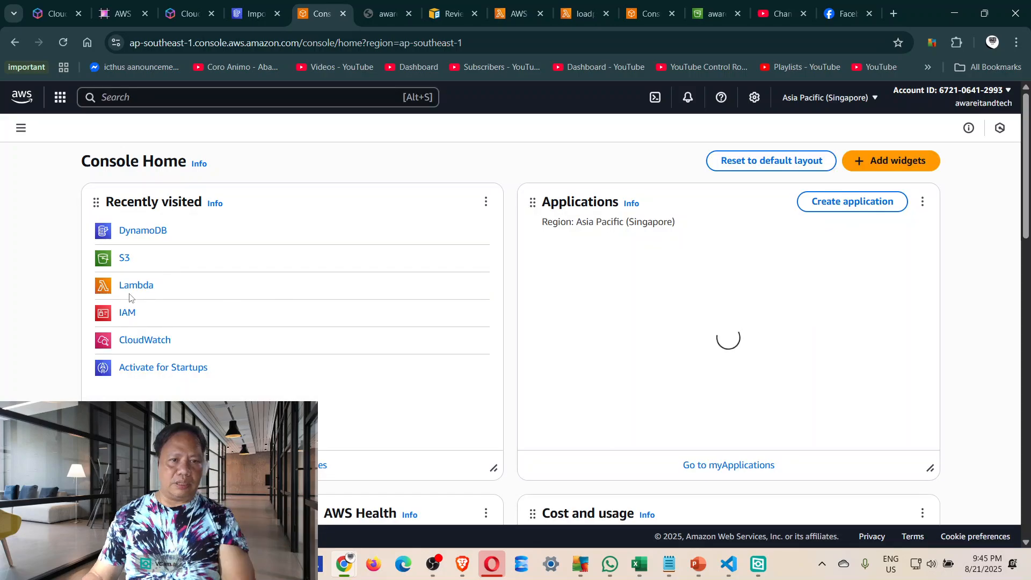
{"action": "left_click", "coordinate": [152, 230]}
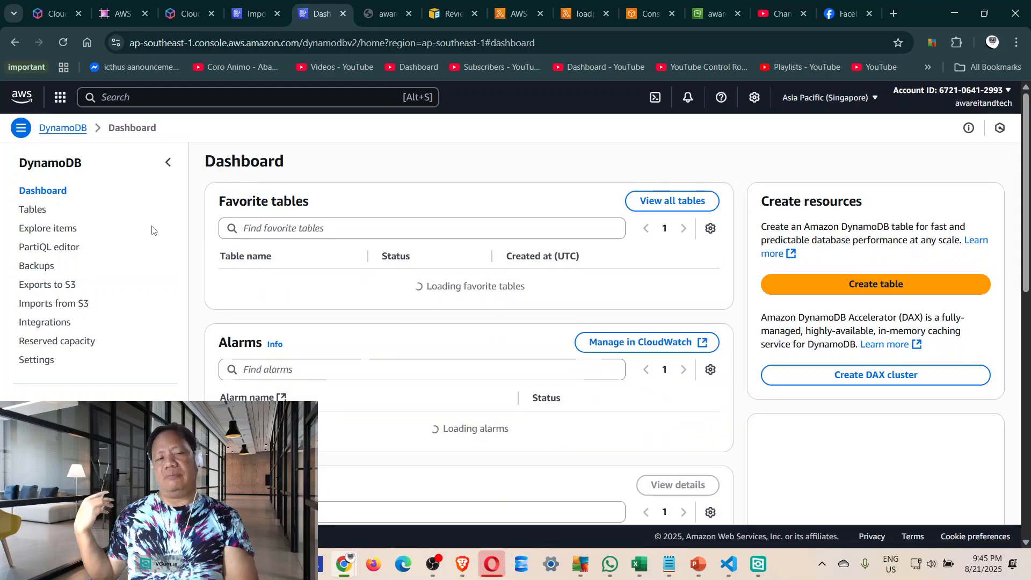
{"action": "left_click", "coordinate": [41, 213]}
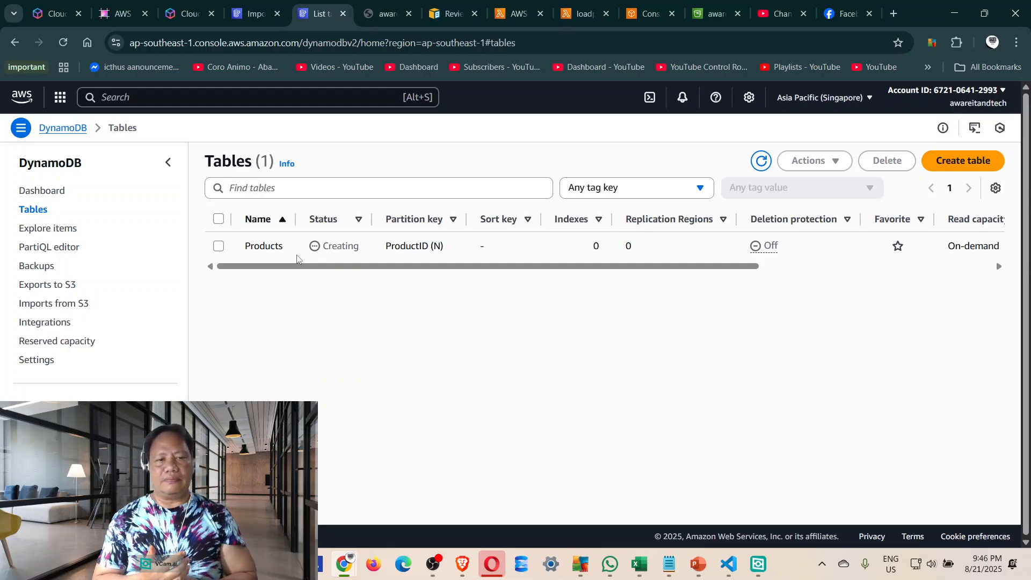
Reload the DynamoDB tables list until the Products table's status updates, also checking the Imports from S3 browser tab.
{"action": "right_click", "coordinate": [313, 316]}
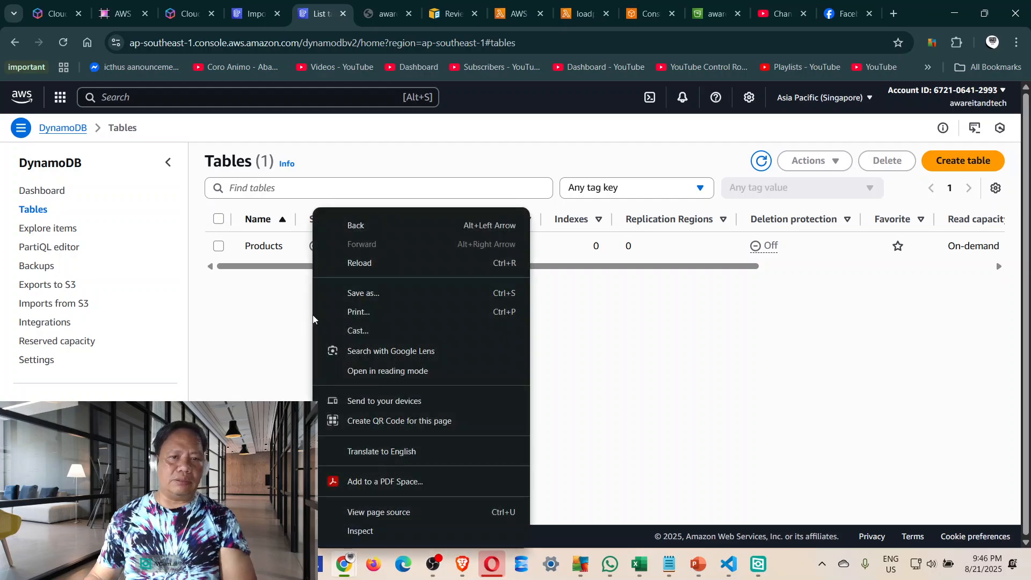
{"action": "left_click", "coordinate": [371, 264]}
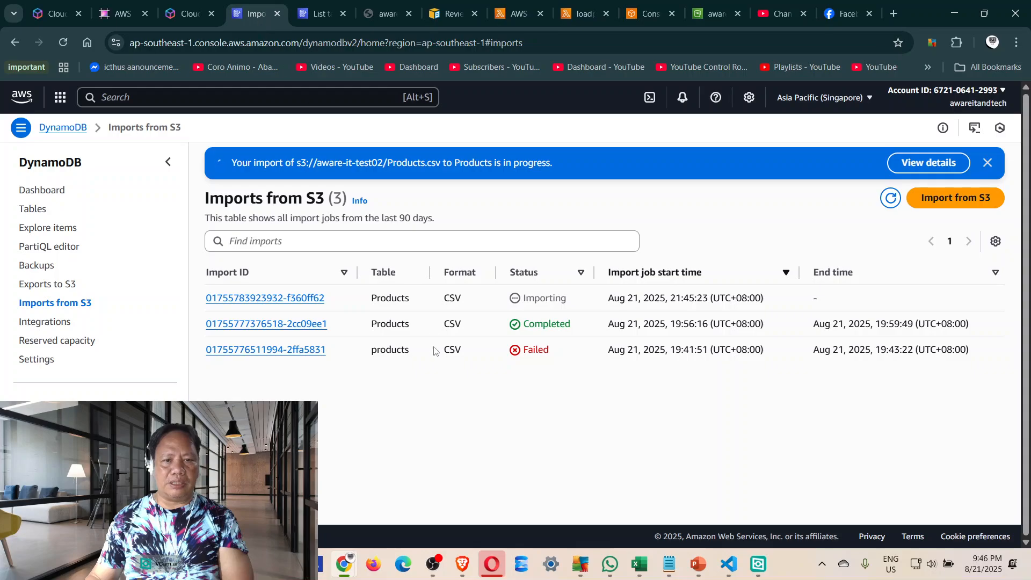
{"action": "left_click", "coordinate": [319, 15]}
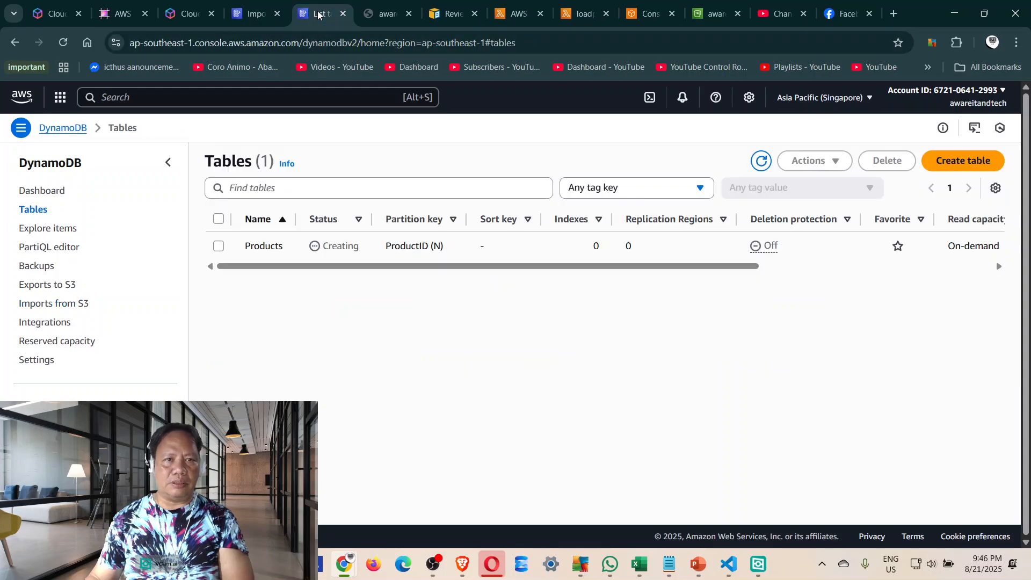
{"action": "right_click", "coordinate": [388, 338]}
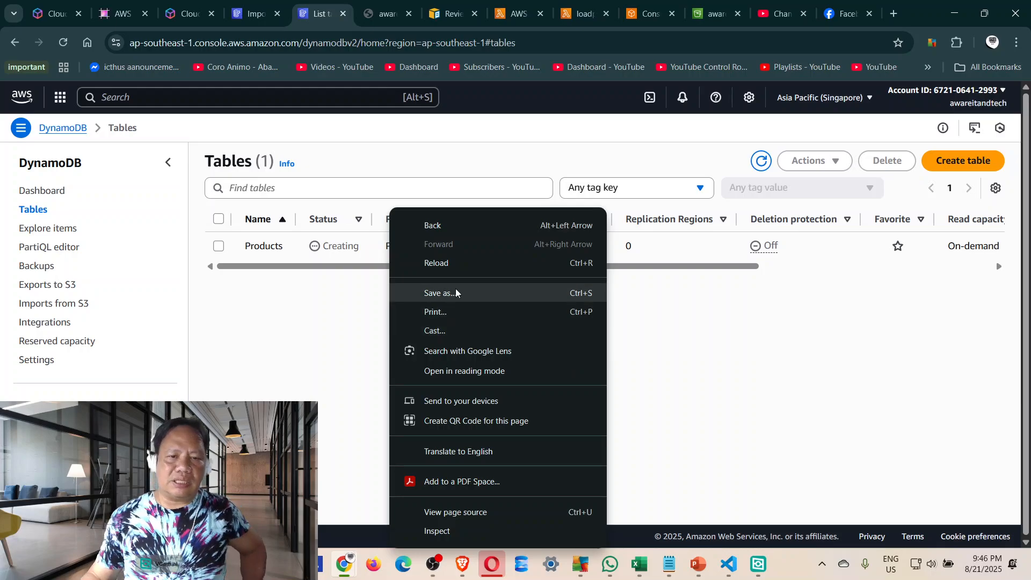
{"action": "left_click", "coordinate": [454, 268]}
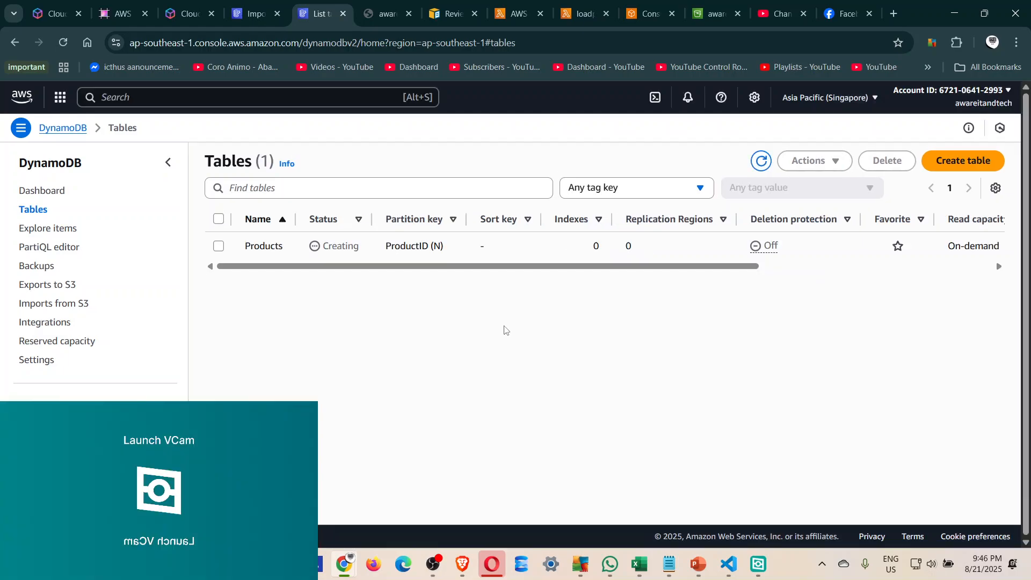
{"action": "right_click", "coordinate": [404, 354]}
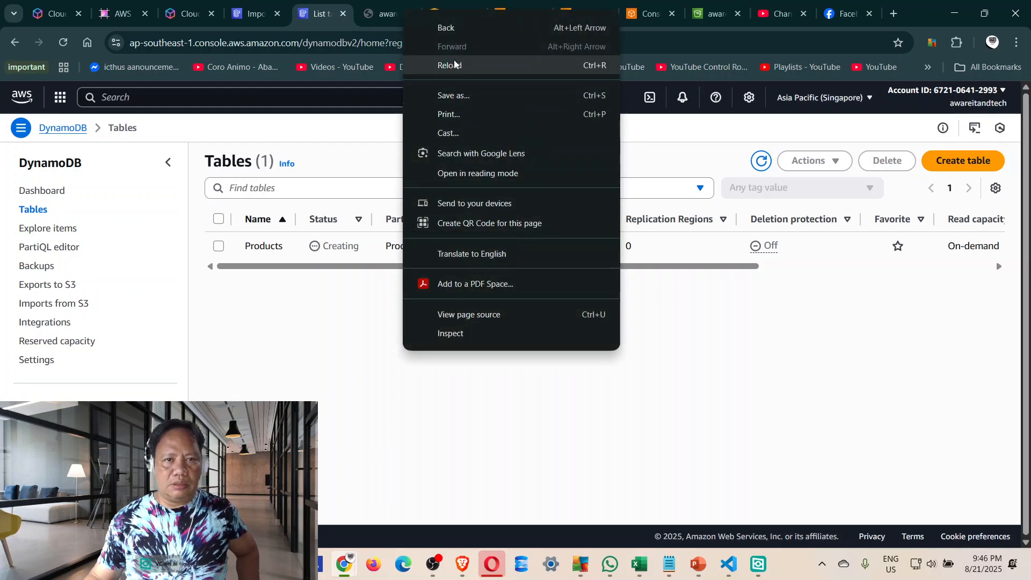
{"action": "left_click", "coordinate": [454, 64]}
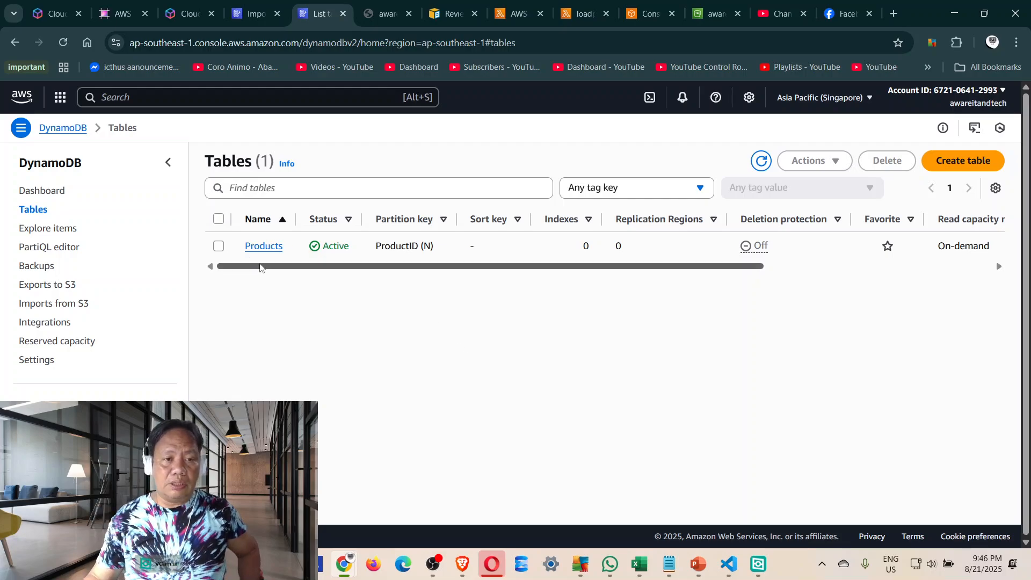
Open the Products table and explore its items to check the imported data.
{"action": "left_click", "coordinate": [261, 248]}
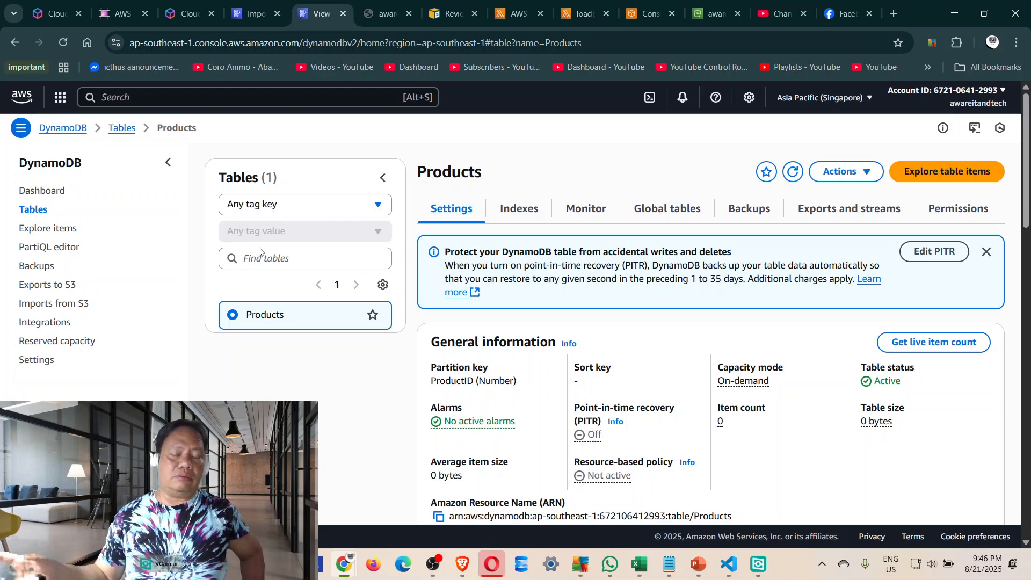
{"action": "left_click", "coordinate": [934, 173]}
{"action": "scroll", "coordinate": [527, 274], "scroll_direction": "down", "scroll_amount": 3}
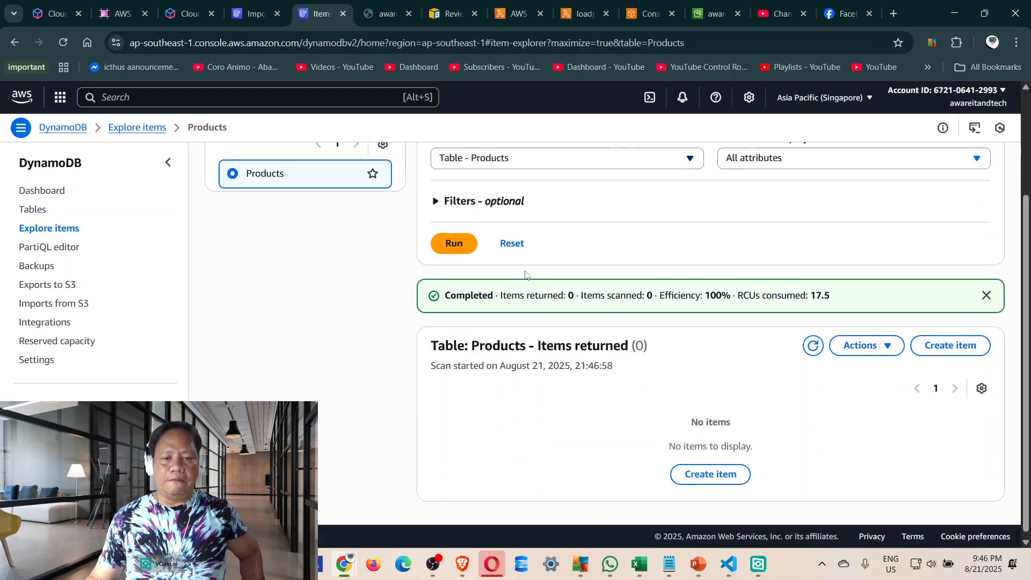
{"action": "scroll", "coordinate": [814, 361], "scroll_direction": "up", "scroll_amount": 3}
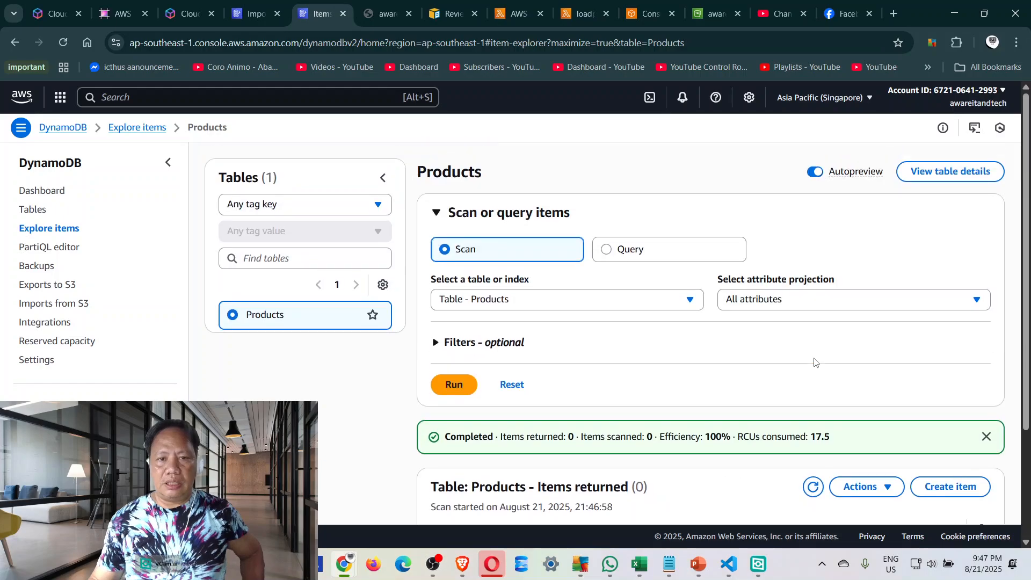
Rerun the scan of the Products table twice with all attributes and check the returned items.
{"action": "left_click", "coordinate": [453, 384]}
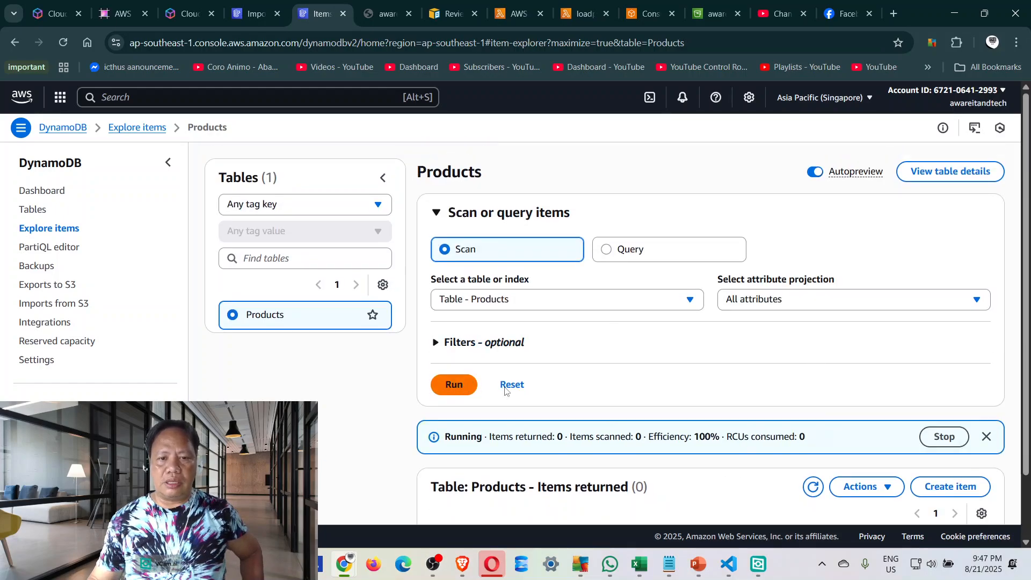
{"action": "scroll", "coordinate": [703, 367], "scroll_direction": "down", "scroll_amount": 2}
{"action": "scroll", "coordinate": [703, 366], "scroll_direction": "down", "scroll_amount": 1}
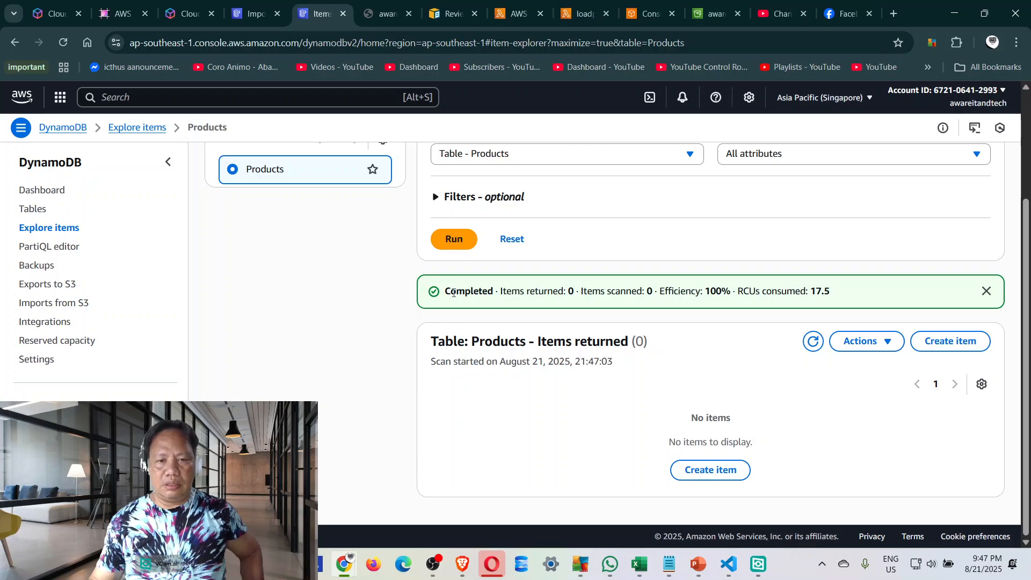
{"action": "left_click", "coordinate": [460, 238]}
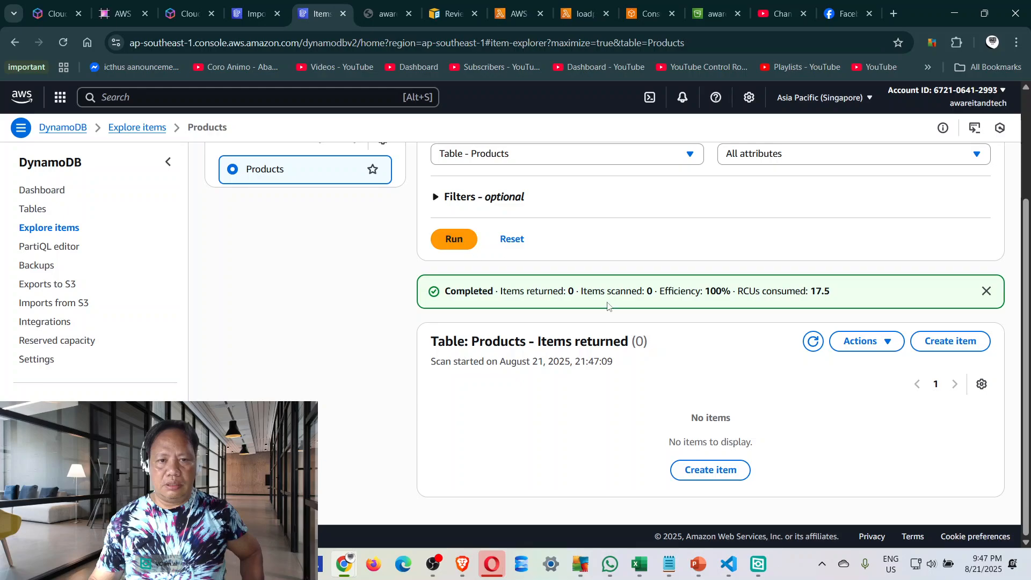
{"action": "scroll", "coordinate": [675, 335], "scroll_direction": "up", "scroll_amount": 3}
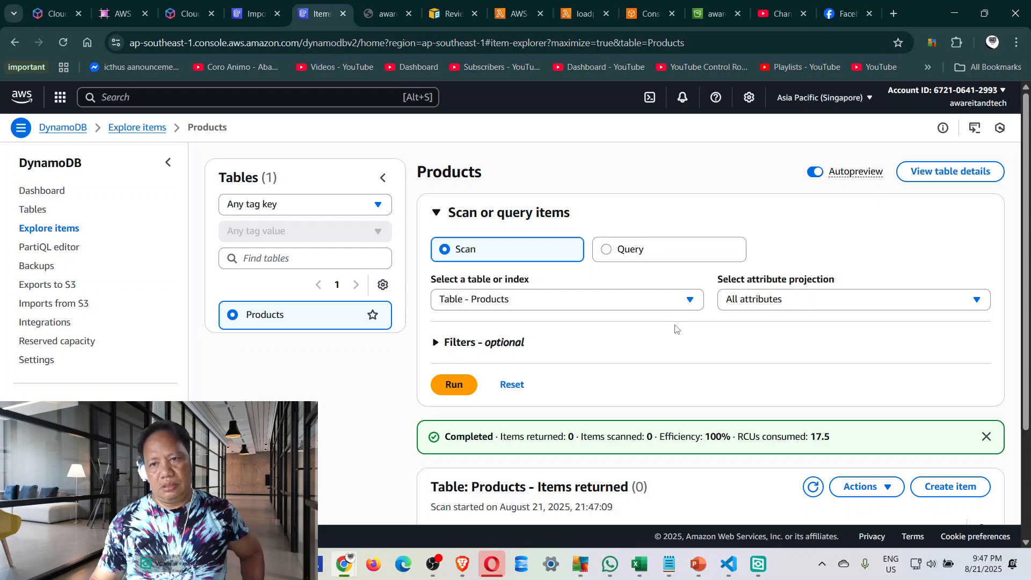
Expand the scan's optional filters and look over the filter fields and the returned items.
{"action": "left_click", "coordinate": [446, 348]}
{"action": "scroll", "coordinate": [751, 408], "scroll_direction": "down", "scroll_amount": 2}
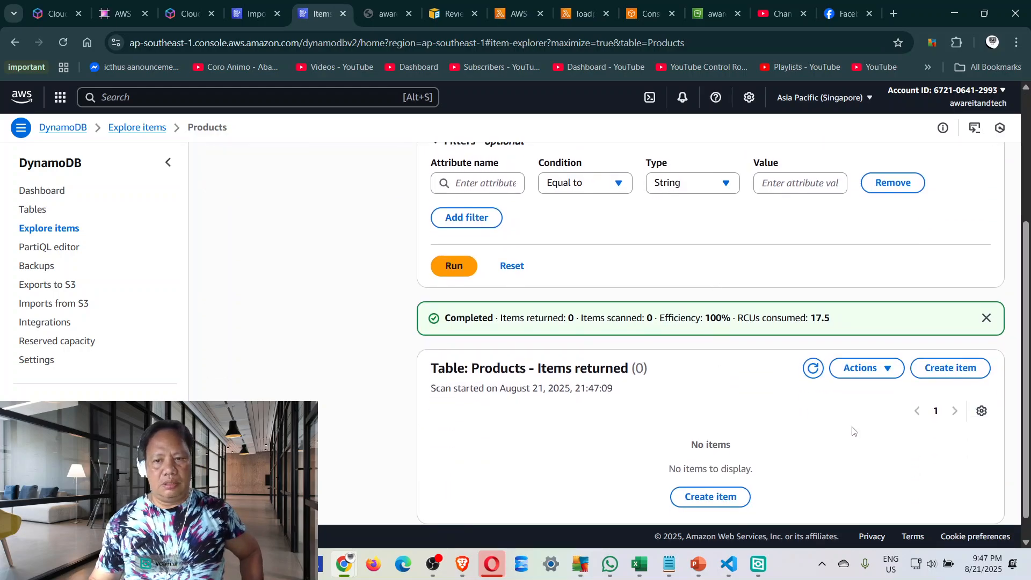
{"action": "scroll", "coordinate": [751, 423], "scroll_direction": "down", "scroll_amount": 1}
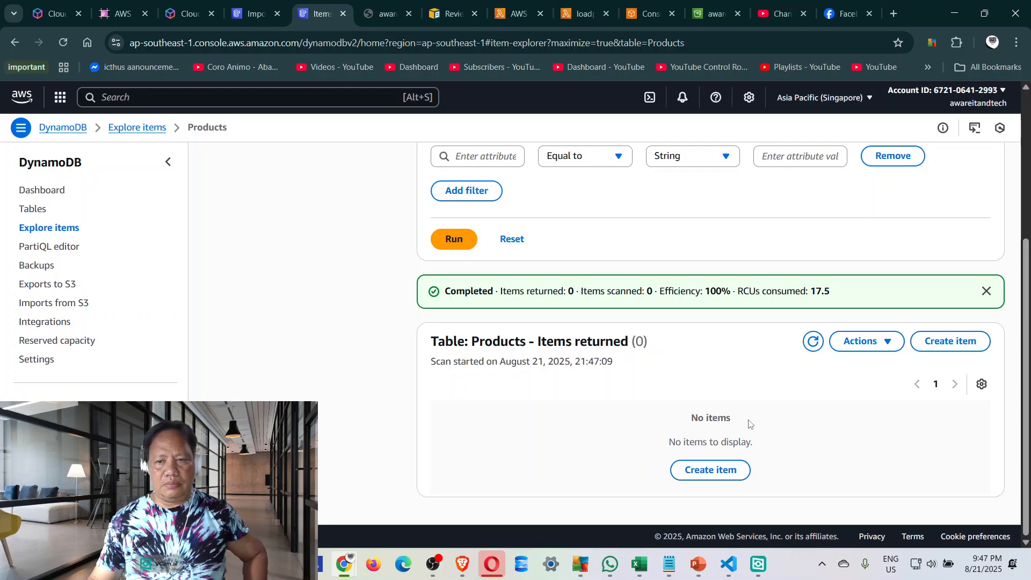
{"action": "scroll", "coordinate": [749, 424], "scroll_direction": "up", "scroll_amount": 4}
Check the Imports from S3 browser tab, reload the Products item explorer, and run the scan again to look for items.
{"action": "key", "text": "ctrl+shift+Tab"}
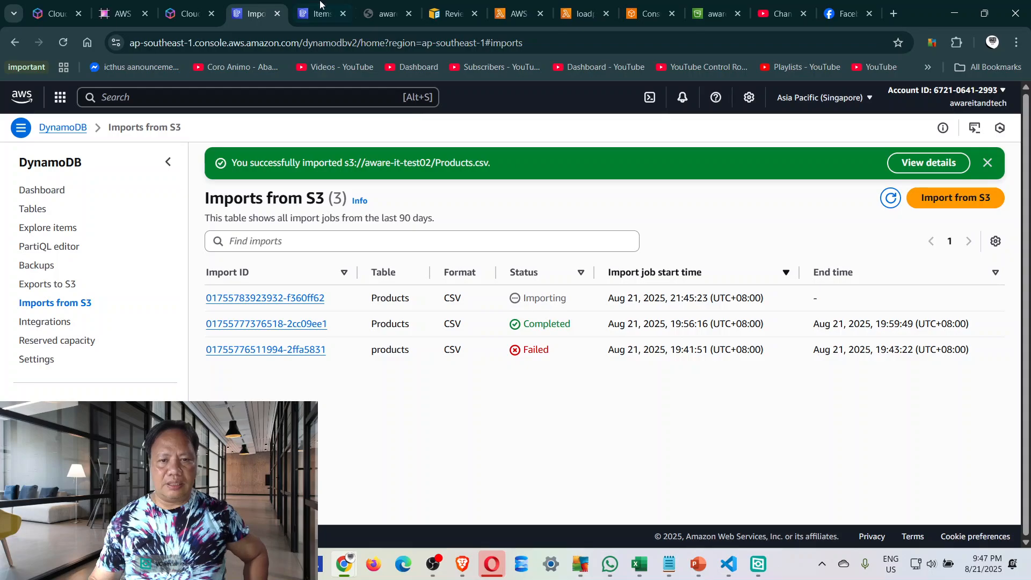
{"action": "right_click", "coordinate": [514, 411]}
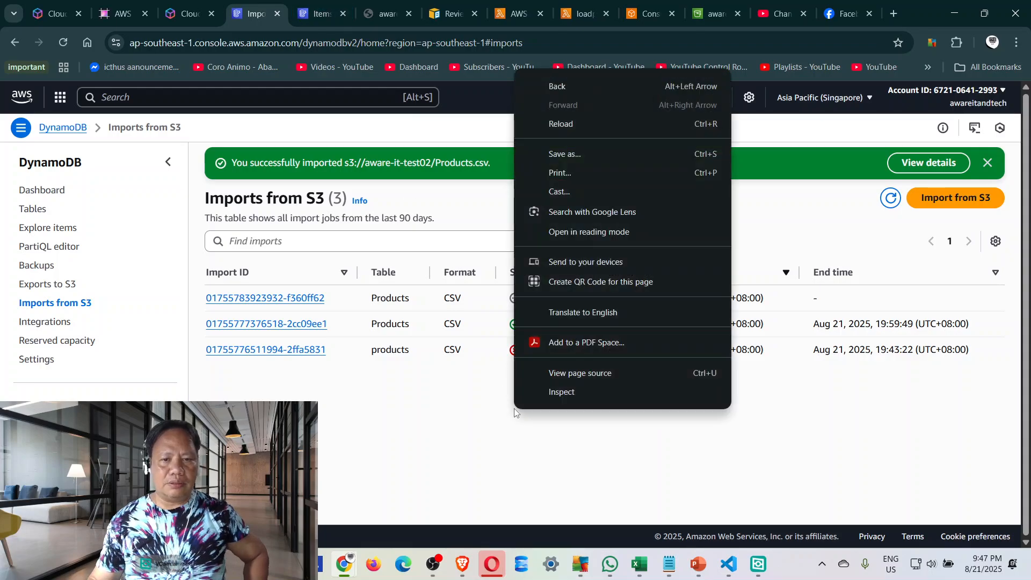
{"action": "left_click", "coordinate": [334, 9]}
{"action": "right_click", "coordinate": [351, 394]}
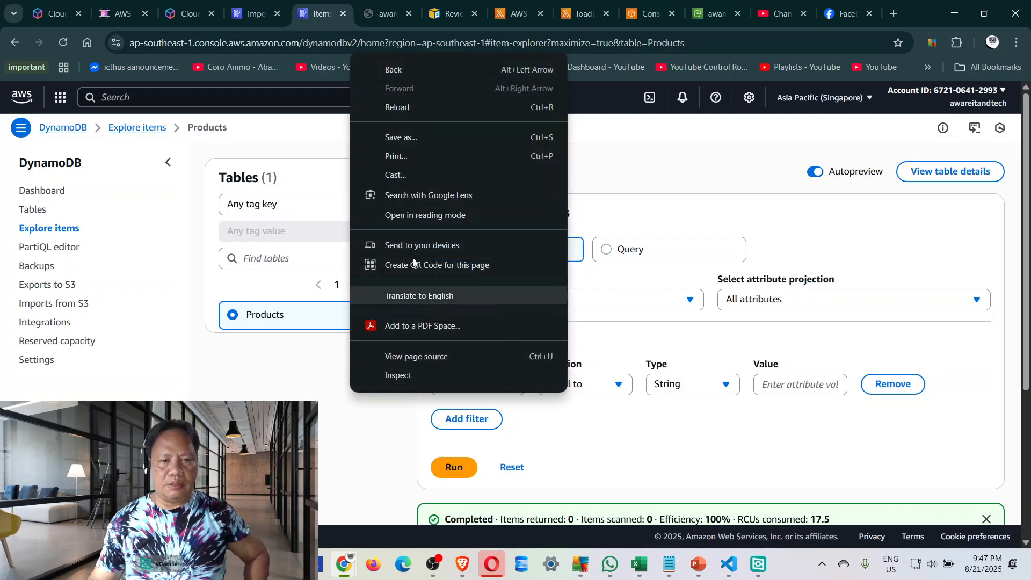
{"action": "left_click", "coordinate": [414, 111]}
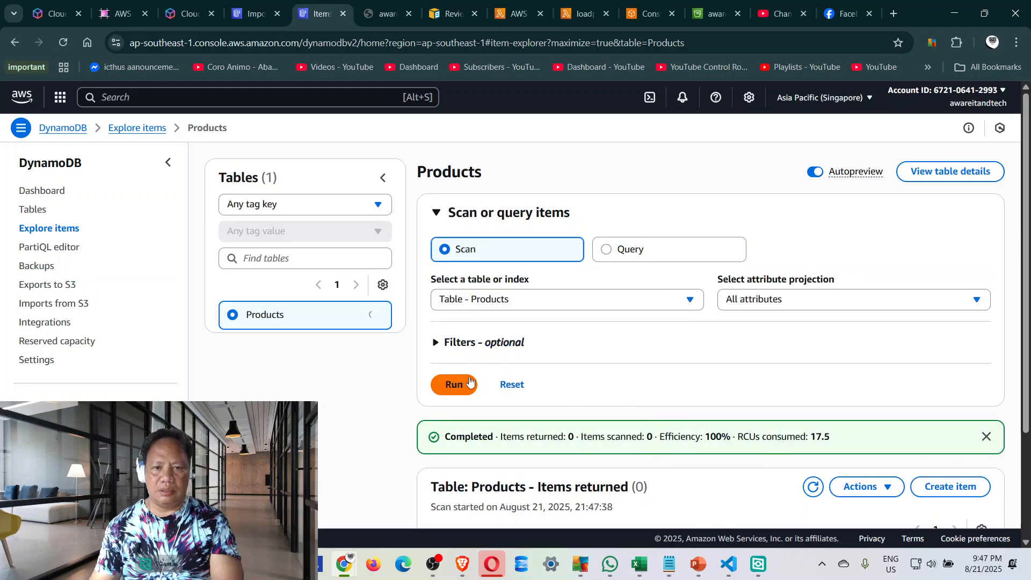
{"action": "left_click", "coordinate": [455, 383]}
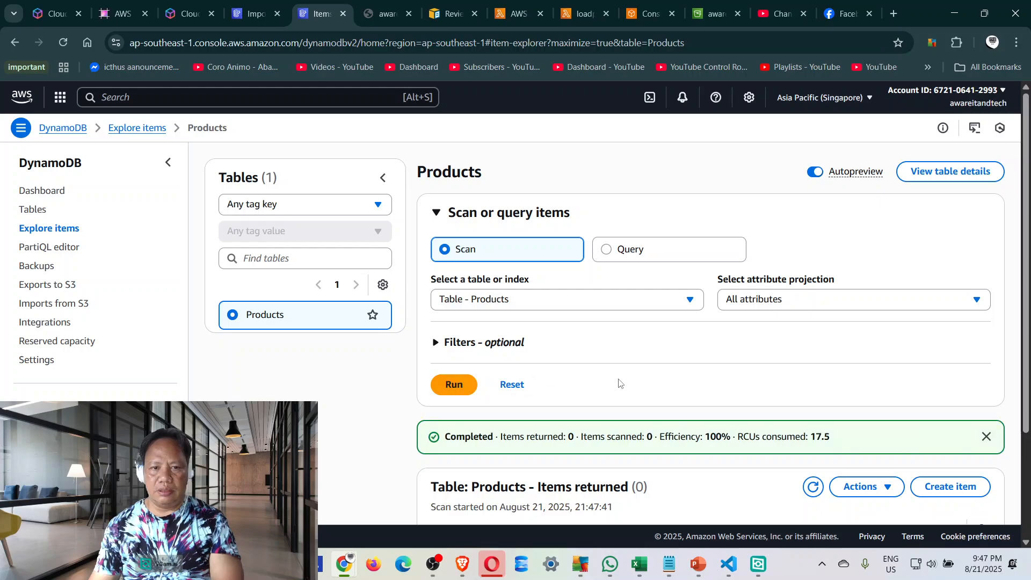
{"action": "scroll", "coordinate": [618, 383], "scroll_direction": "down", "scroll_amount": 3}
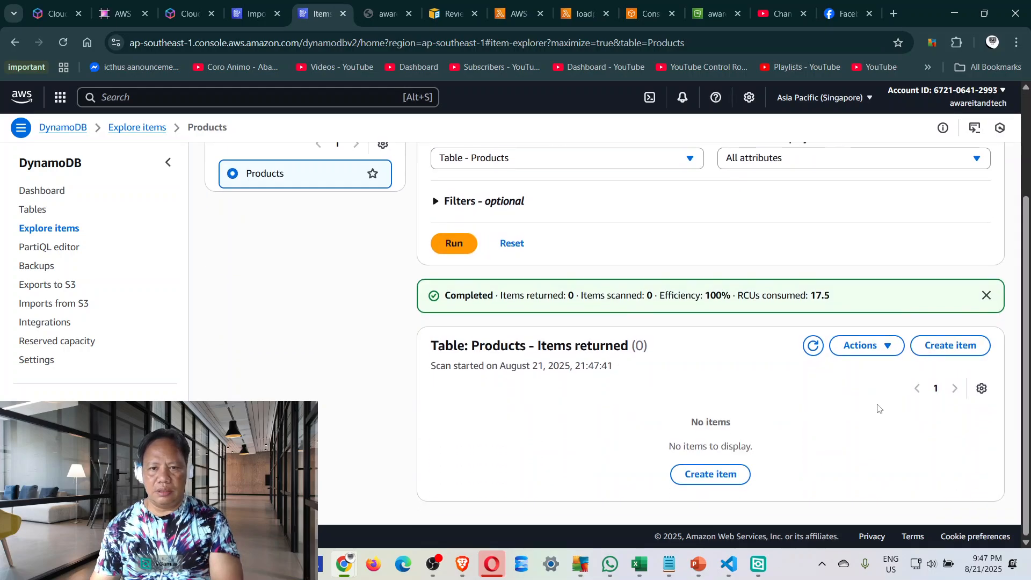
Reload the Imports from S3 list, confirming the site reload, and open the details of the newest Products import job.
{"action": "left_click", "coordinate": [256, 13]}
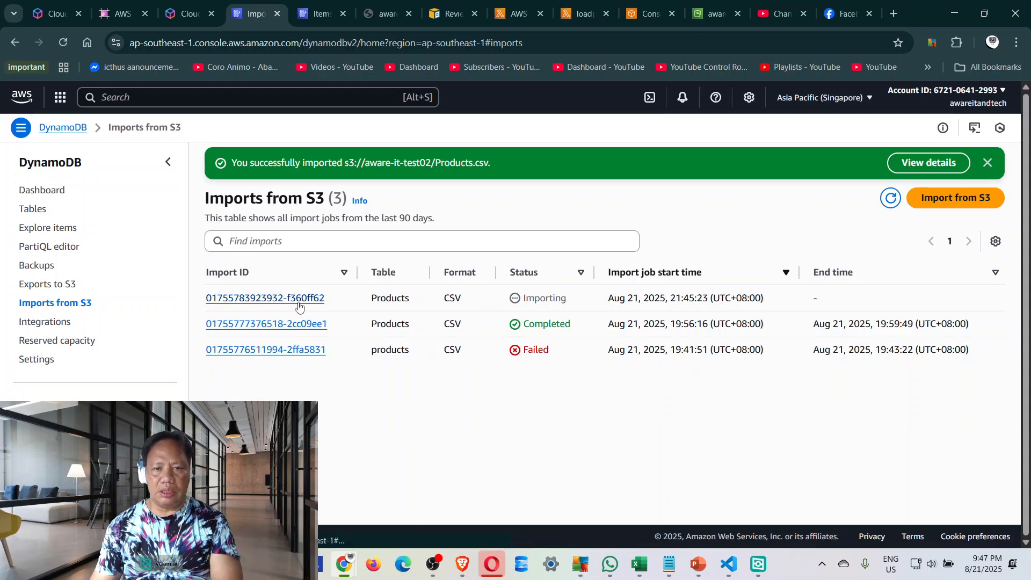
{"action": "right_click", "coordinate": [361, 476]}
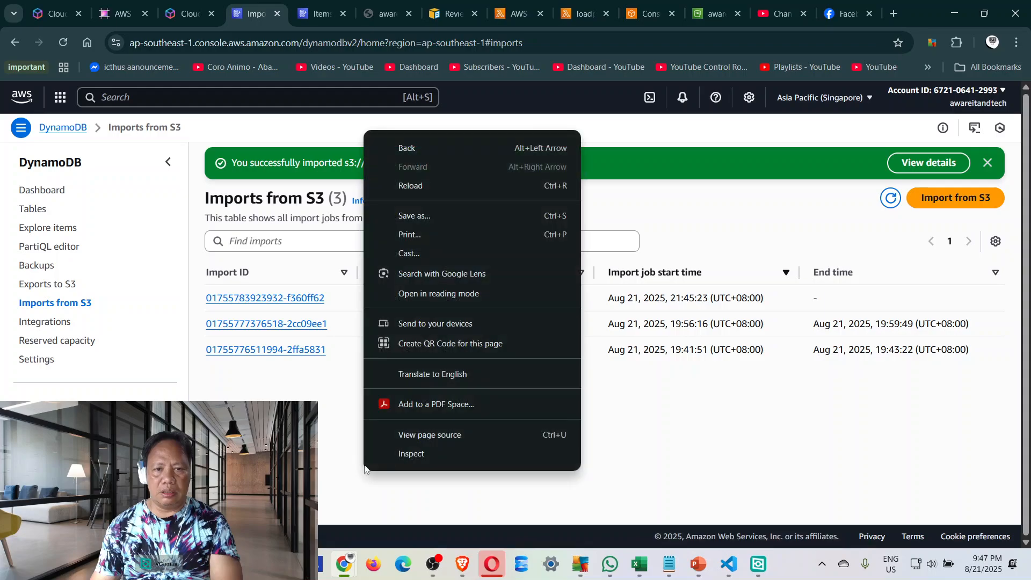
{"action": "left_click", "coordinate": [408, 188]}
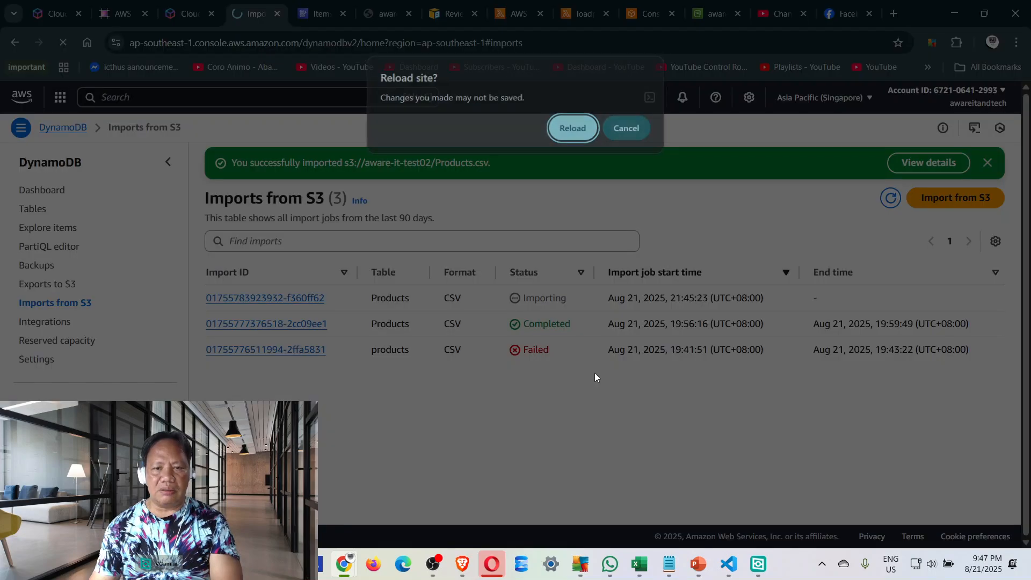
{"action": "left_click", "coordinate": [572, 134]}
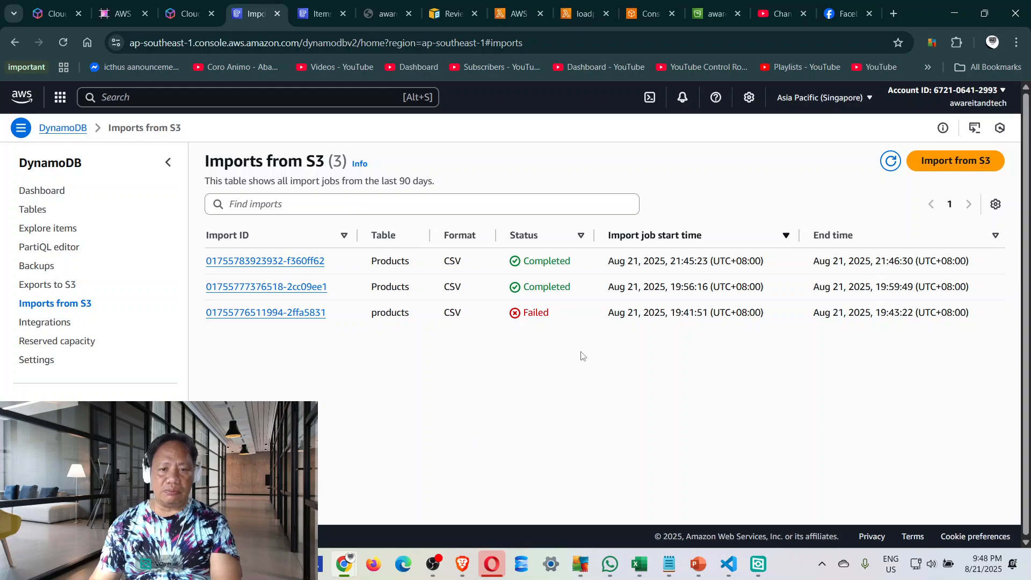
{"action": "left_click", "coordinate": [306, 260]}
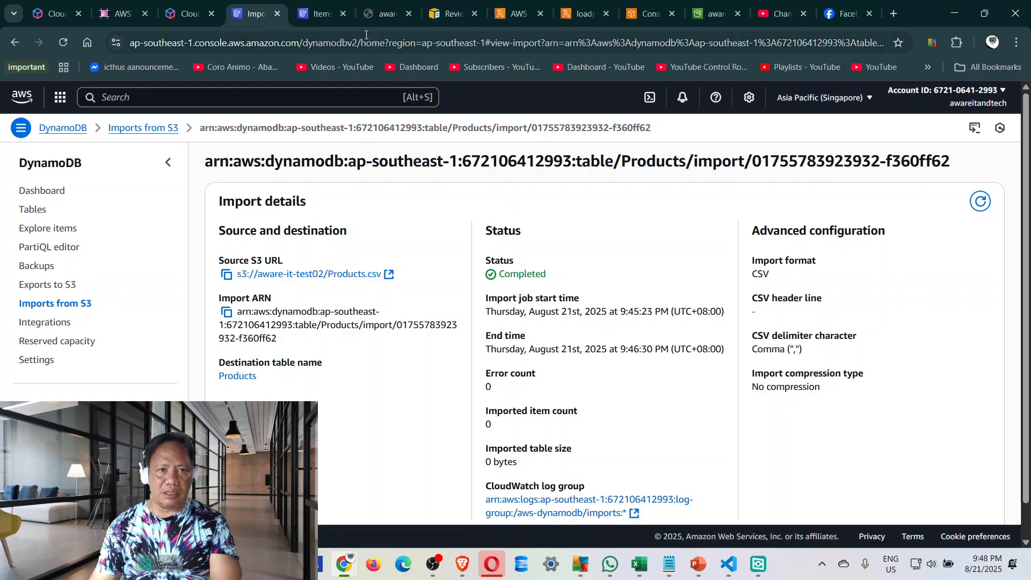
In the item explorer browser tab, review the Products table's details and settings, and return to its returned items.
{"action": "left_click", "coordinate": [339, 18]}
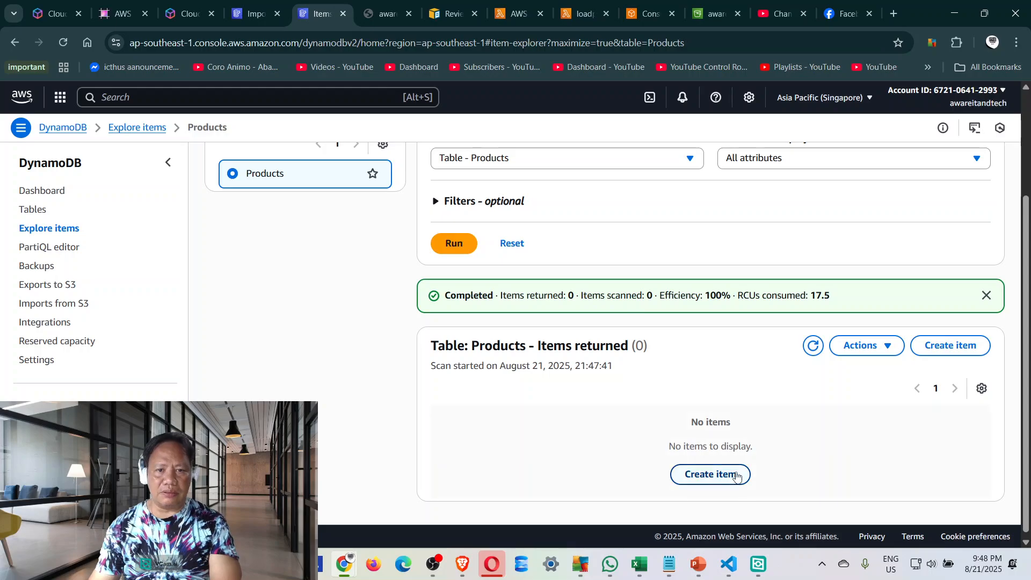
{"action": "scroll", "coordinate": [354, 305], "scroll_direction": "up", "scroll_amount": 3}
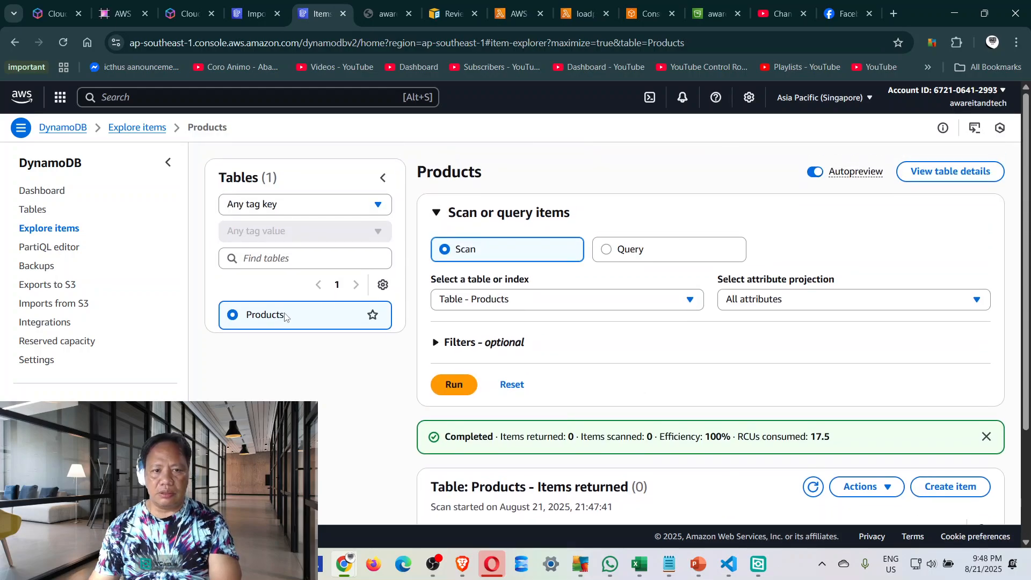
{"action": "left_click", "coordinate": [964, 176]}
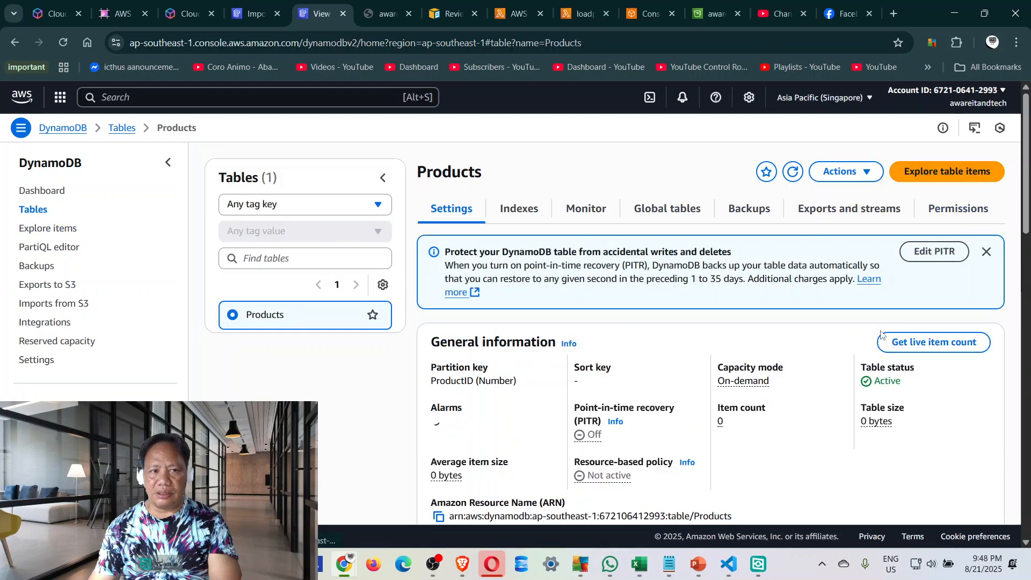
{"action": "scroll", "coordinate": [877, 307], "scroll_direction": "down", "scroll_amount": 5}
{"action": "scroll", "coordinate": [877, 307], "scroll_direction": "down", "scroll_amount": 7}
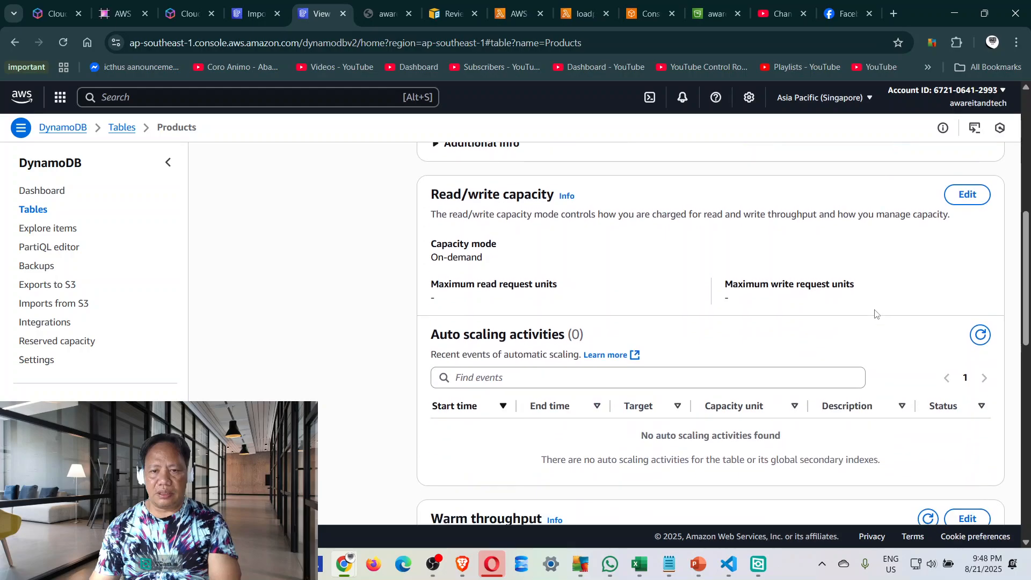
{"action": "scroll", "coordinate": [871, 328], "scroll_direction": "down", "scroll_amount": 5}
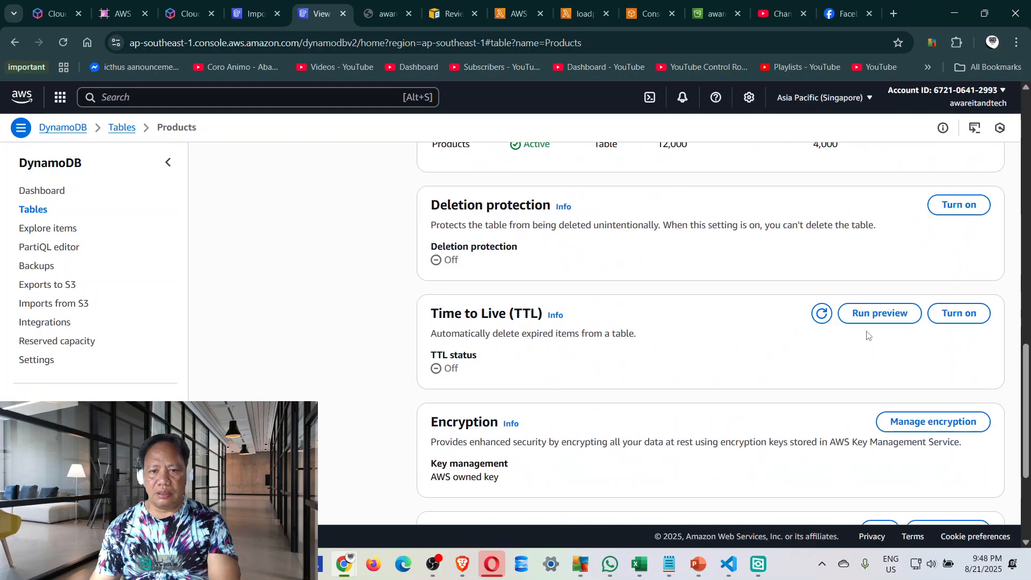
{"action": "scroll", "coordinate": [864, 344], "scroll_direction": "up", "scroll_amount": 17}
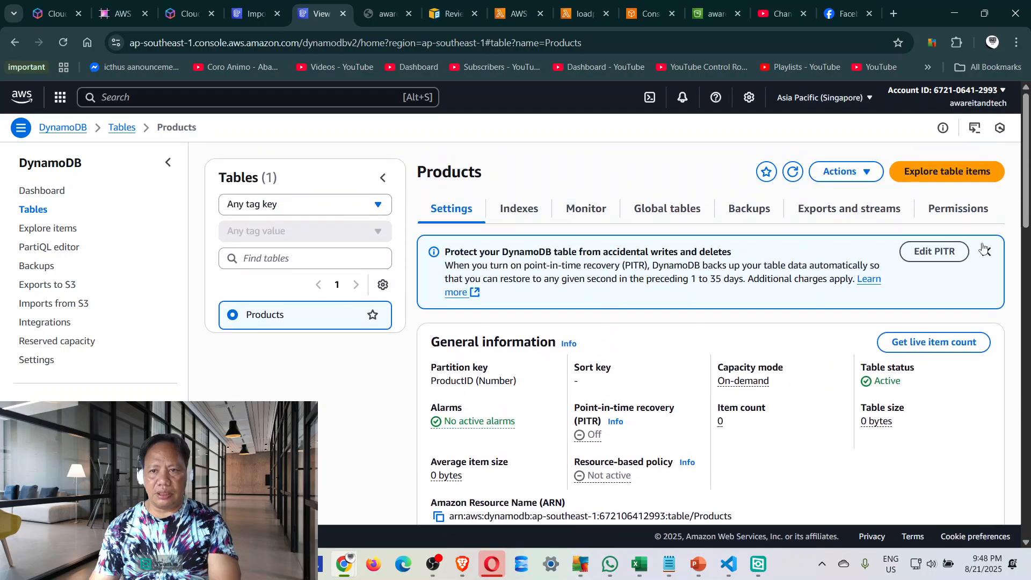
{"action": "left_click", "coordinate": [964, 173]}
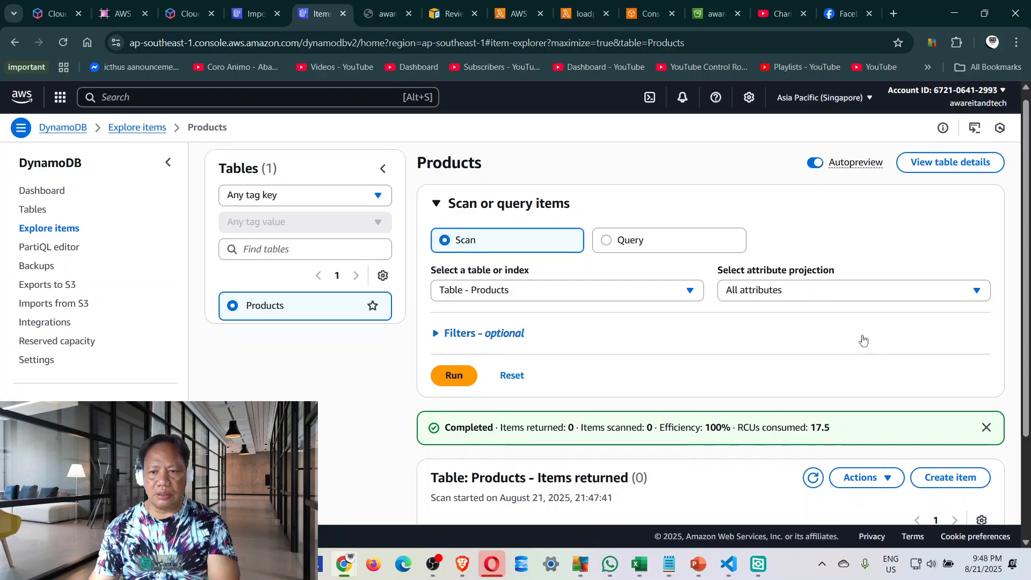
{"action": "scroll", "coordinate": [863, 338], "scroll_direction": "down", "scroll_amount": 3}
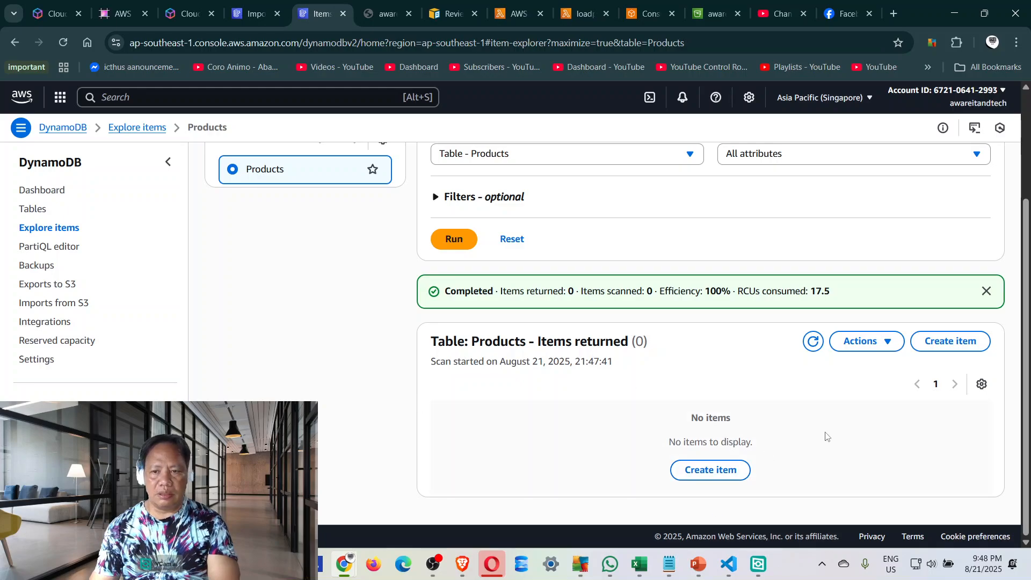
Check the attribute projection choices, rerun the Products table scan for all attributes, and look at the returned items.
{"action": "scroll", "coordinate": [827, 436], "scroll_direction": "up", "scroll_amount": 3}
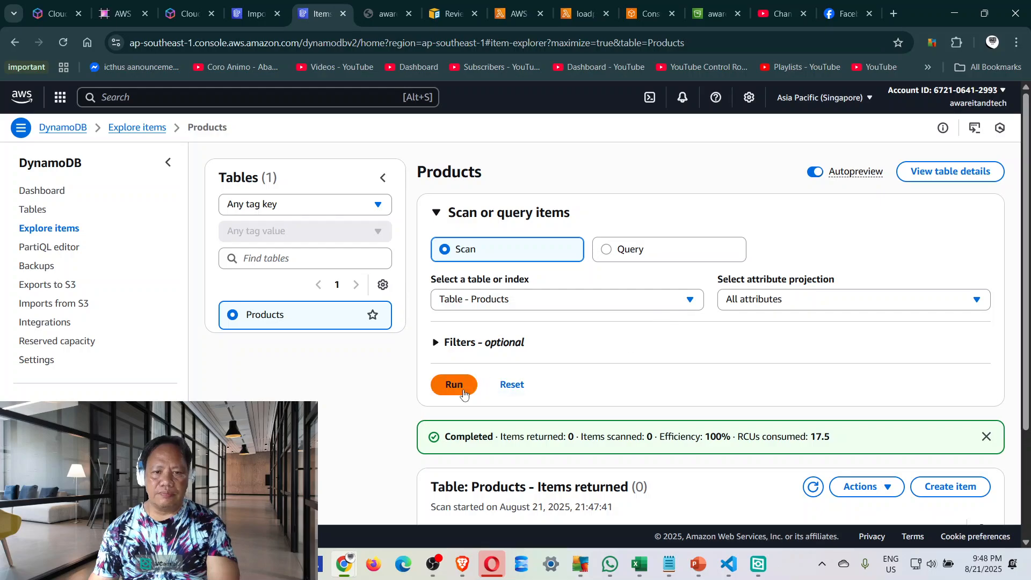
{"action": "left_click", "coordinate": [745, 299]}
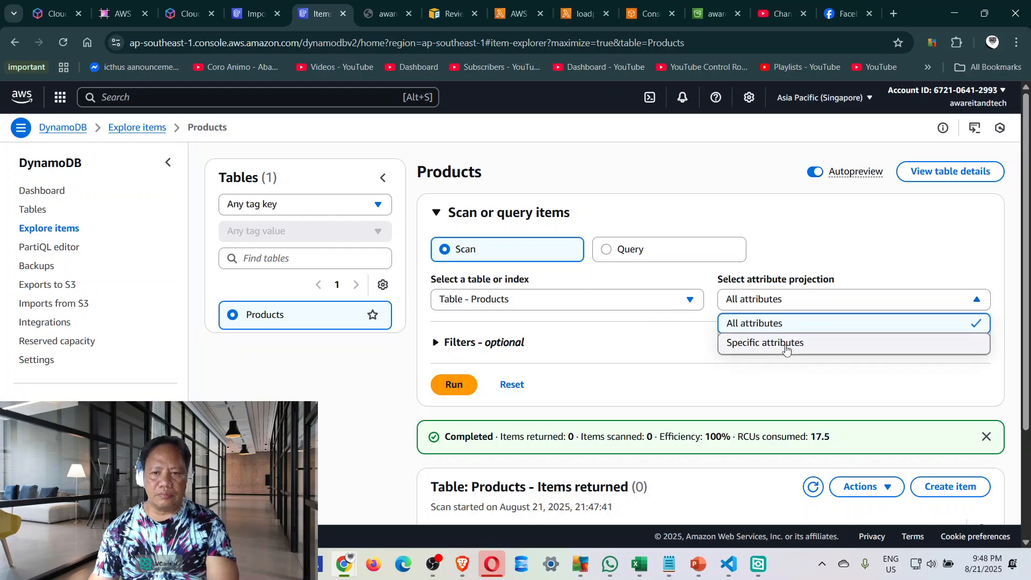
{"action": "left_click", "coordinate": [439, 385]}
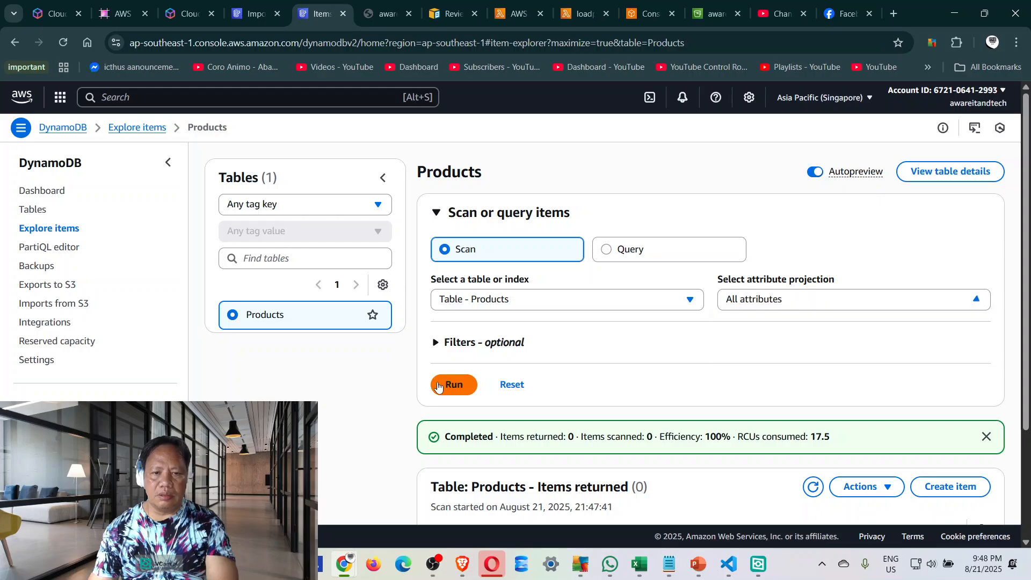
{"action": "scroll", "coordinate": [725, 391], "scroll_direction": "down", "scroll_amount": 3}
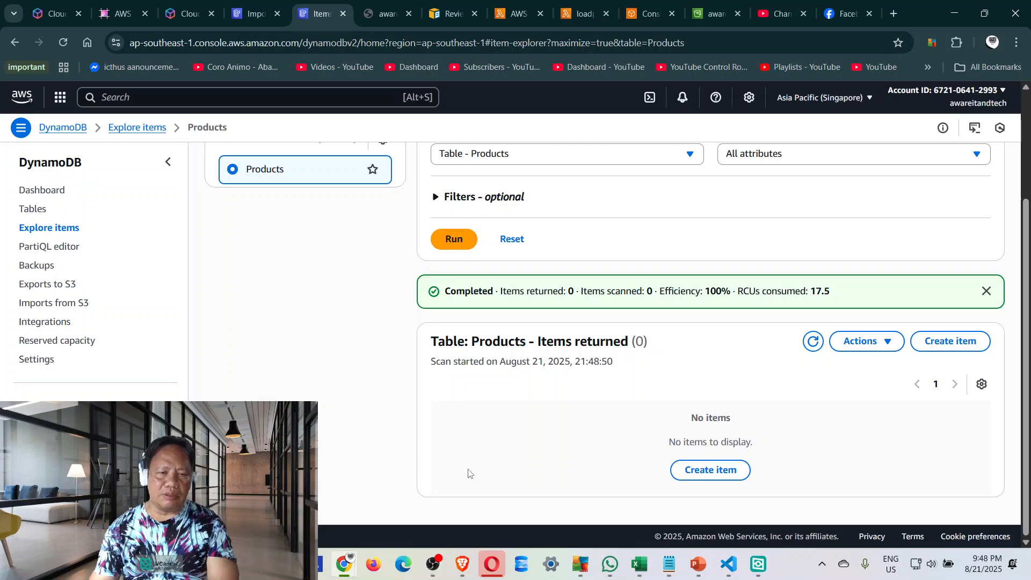
Open the list of DynamoDB tables and reload the page to check the Products table.
{"action": "left_click", "coordinate": [38, 212]}
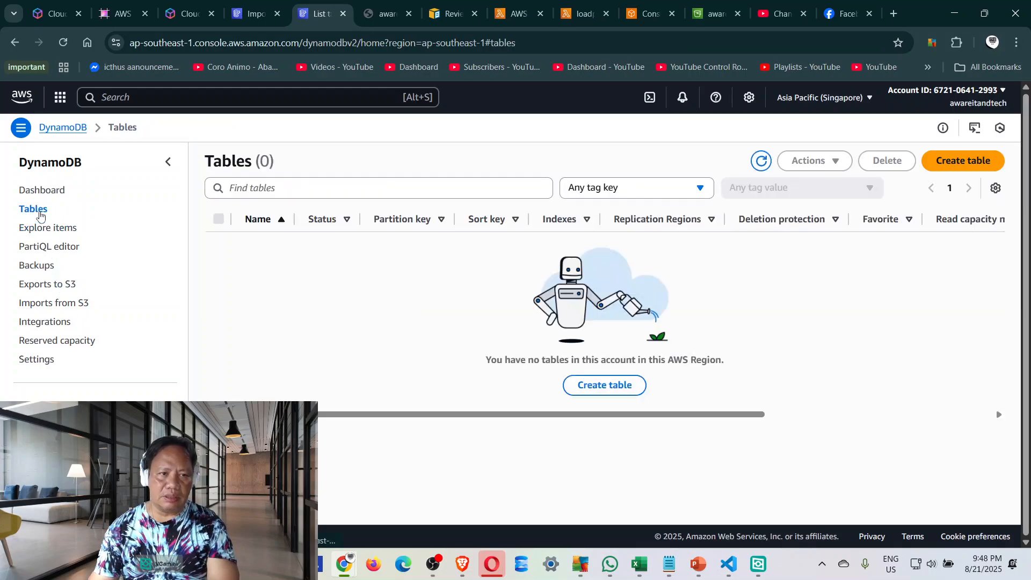
{"action": "right_click", "coordinate": [265, 355]}
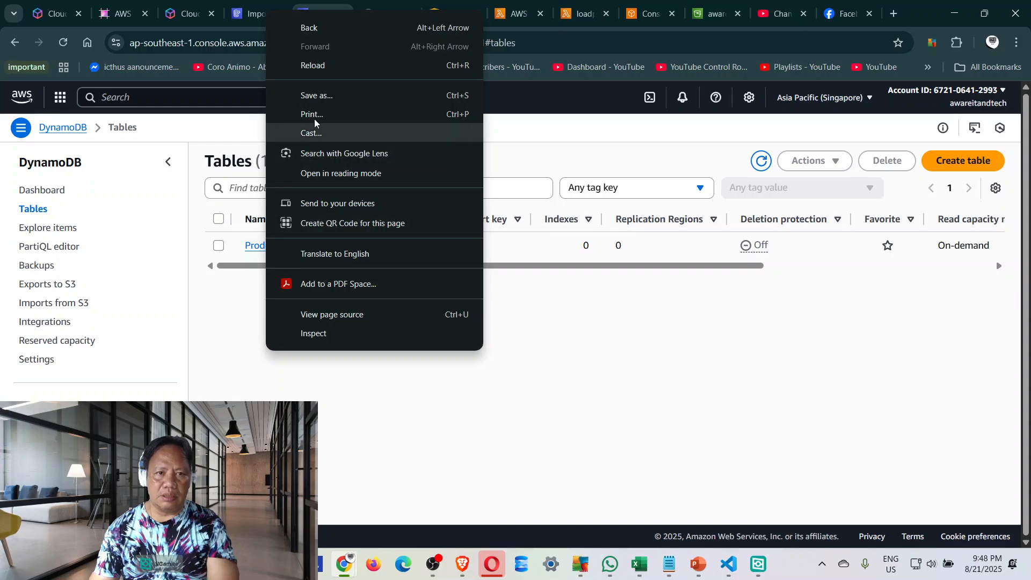
{"action": "left_click", "coordinate": [313, 73]}
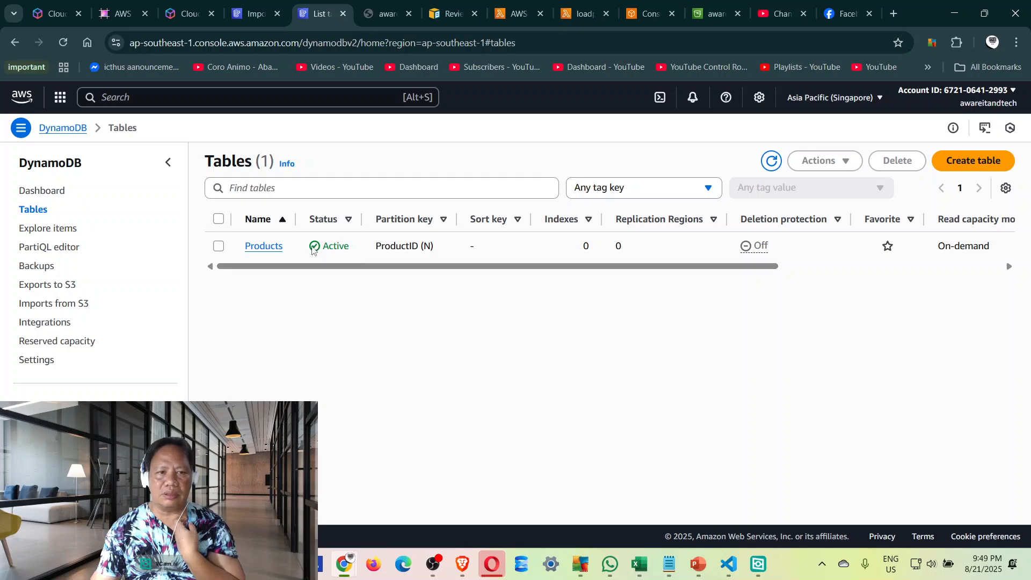
Open the Products table, examine its settings from general information through tags, and look at its items in the item explorer.
{"action": "left_click", "coordinate": [271, 248]}
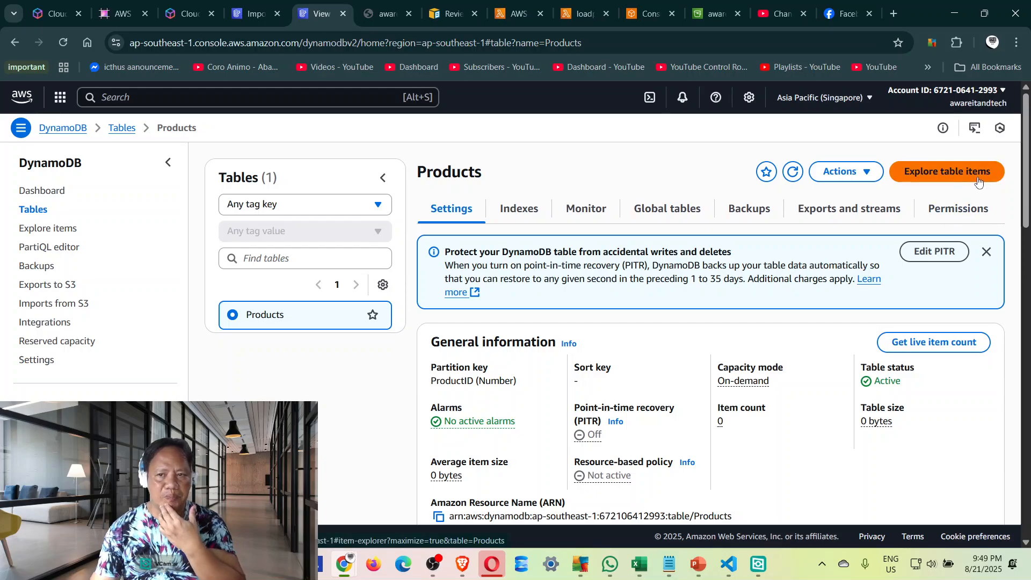
{"action": "scroll", "coordinate": [904, 273], "scroll_direction": "down", "scroll_amount": 10}
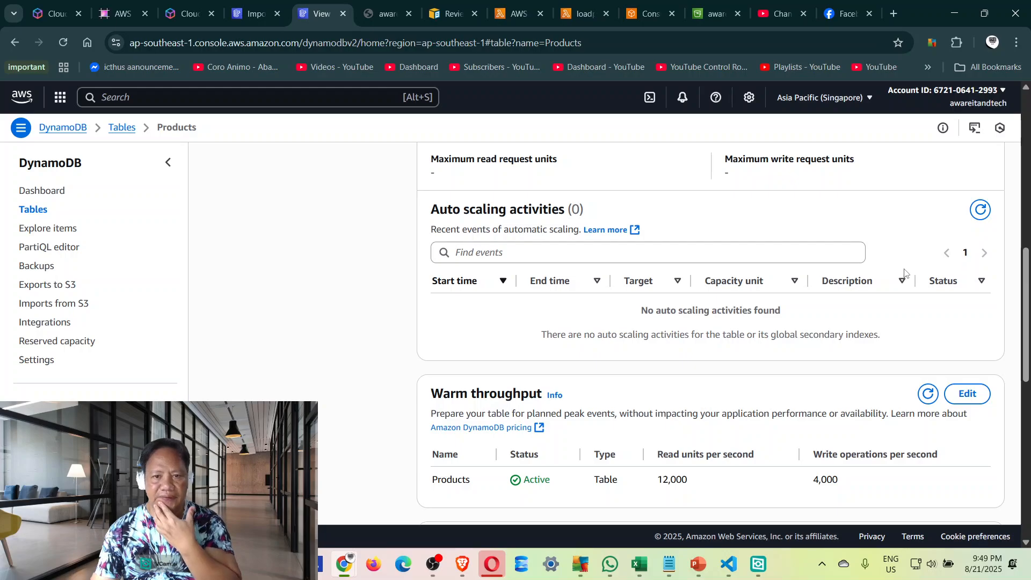
{"action": "scroll", "coordinate": [904, 272], "scroll_direction": "down", "scroll_amount": 8}
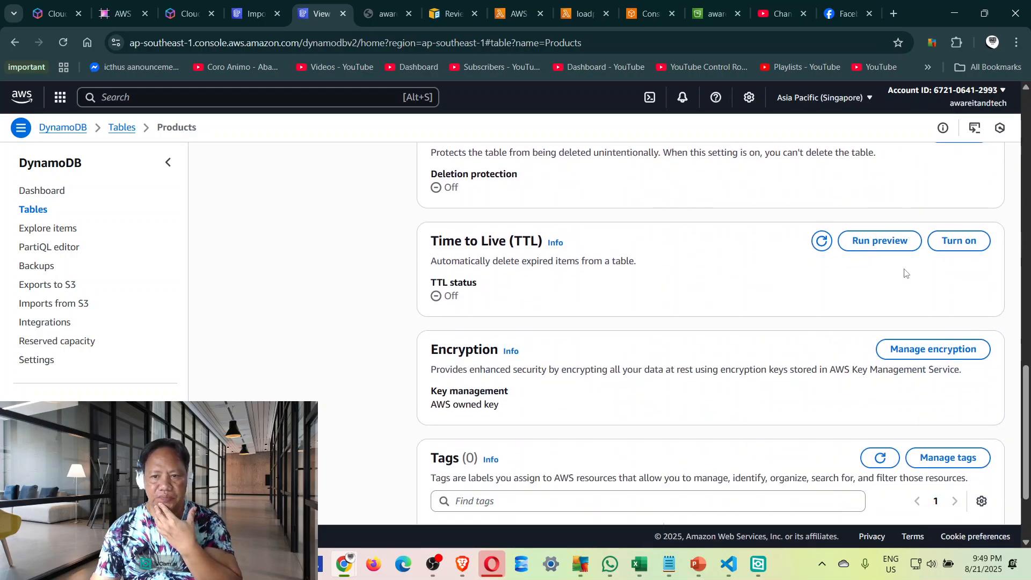
{"action": "scroll", "coordinate": [905, 273], "scroll_direction": "down", "scroll_amount": 3}
{"action": "scroll", "coordinate": [905, 271], "scroll_direction": "up", "scroll_amount": 1}
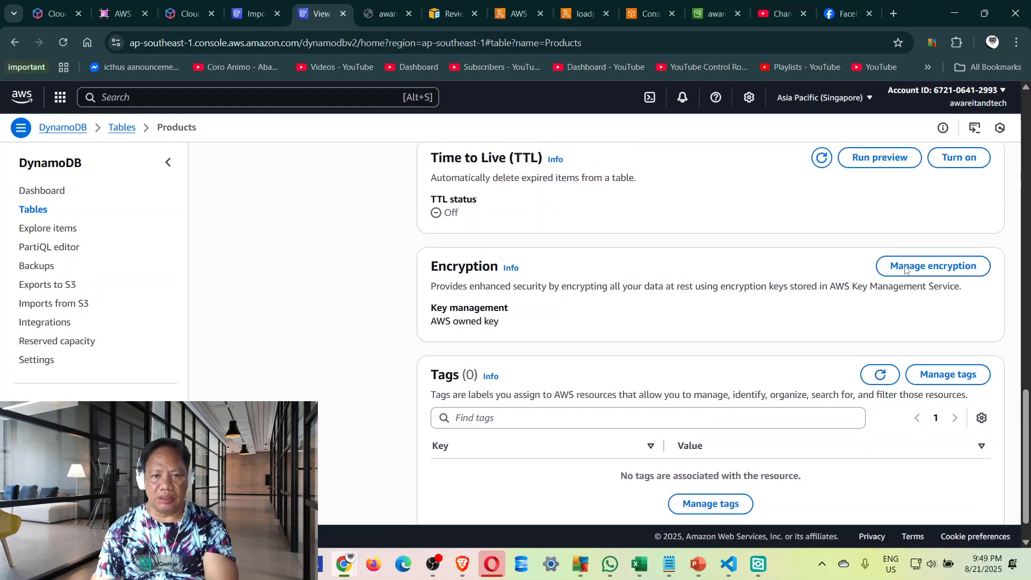
{"action": "scroll", "coordinate": [904, 269], "scroll_direction": "up", "scroll_amount": 20}
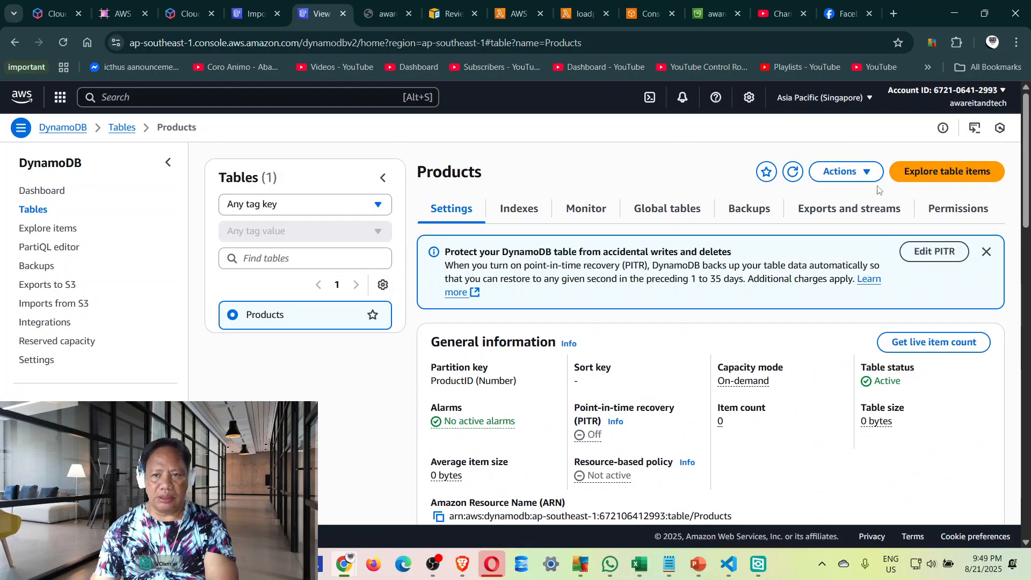
{"action": "left_click", "coordinate": [933, 174]}
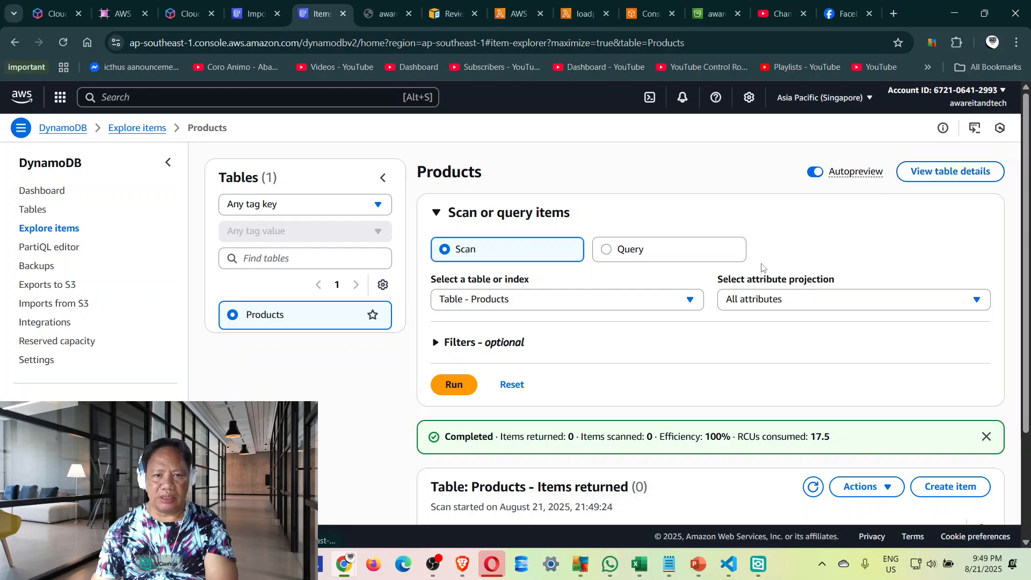
{"action": "scroll", "coordinate": [765, 268], "scroll_direction": "down", "scroll_amount": 3}
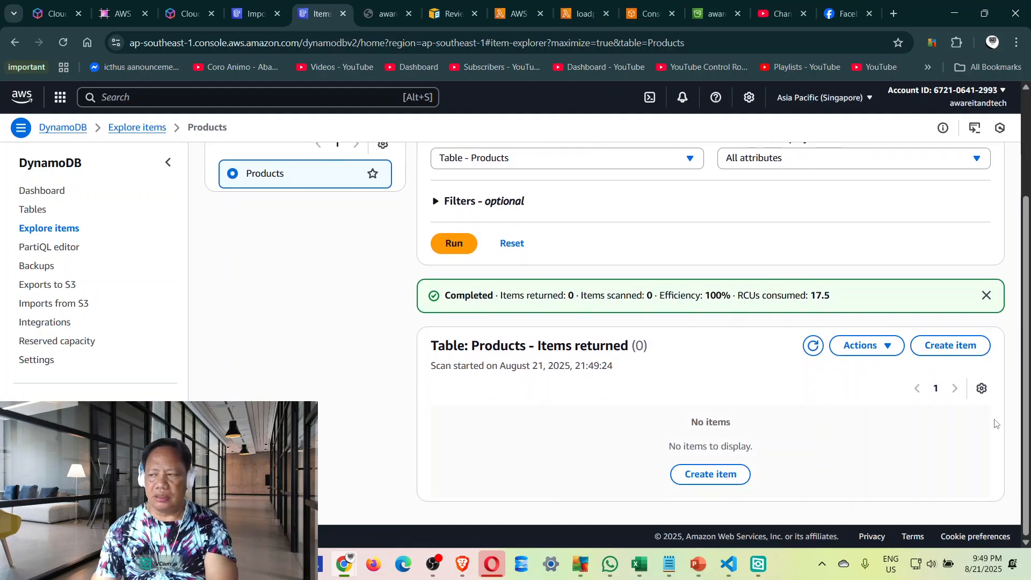
Reopen the Products table from the table list, review its settings again, and return to exploring its items.
{"action": "left_click", "coordinate": [38, 211]}
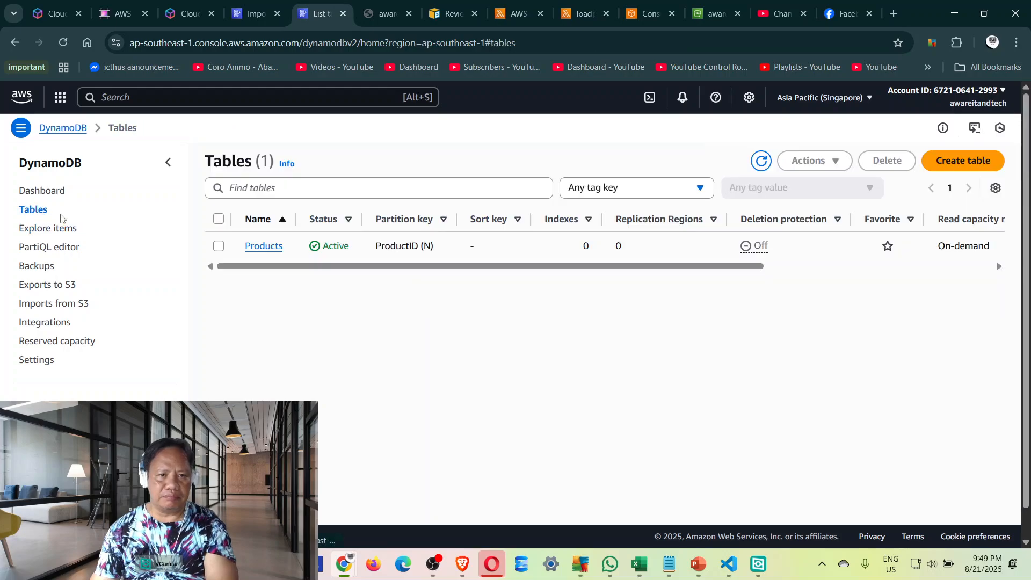
{"action": "left_click", "coordinate": [267, 246]}
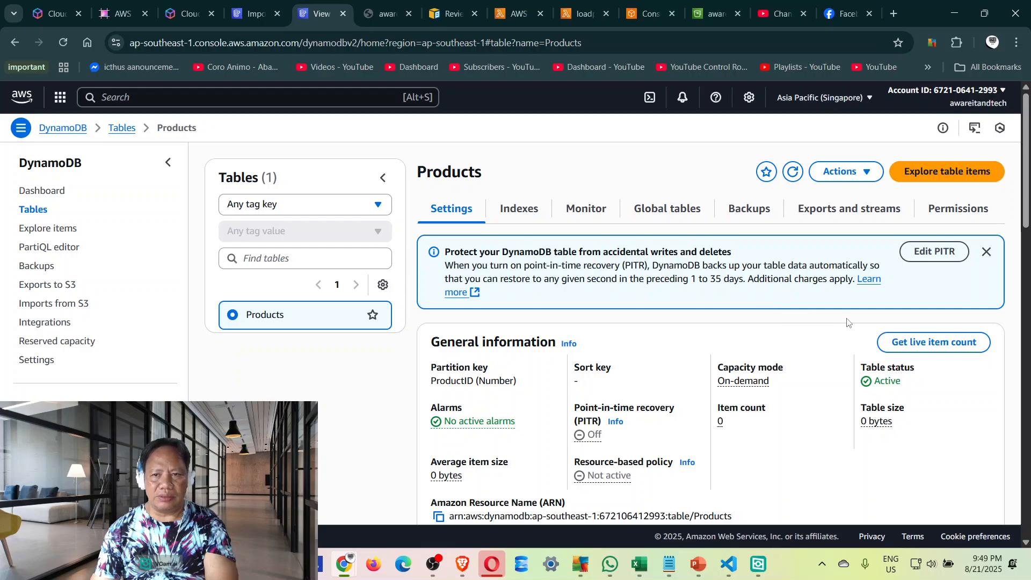
{"action": "scroll", "coordinate": [874, 311], "scroll_direction": "down", "scroll_amount": 5}
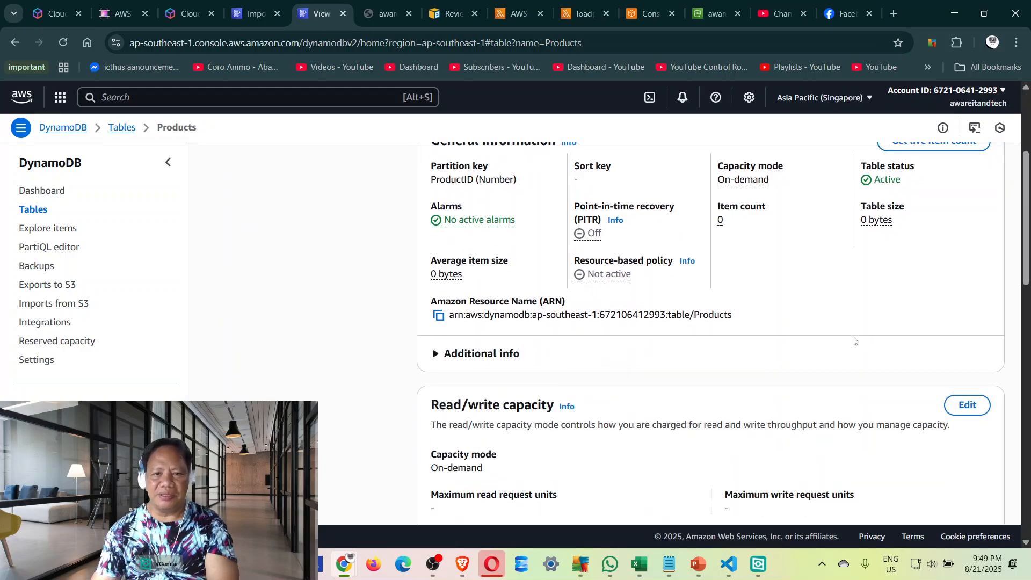
{"action": "scroll", "coordinate": [847, 335], "scroll_direction": "down", "scroll_amount": 8}
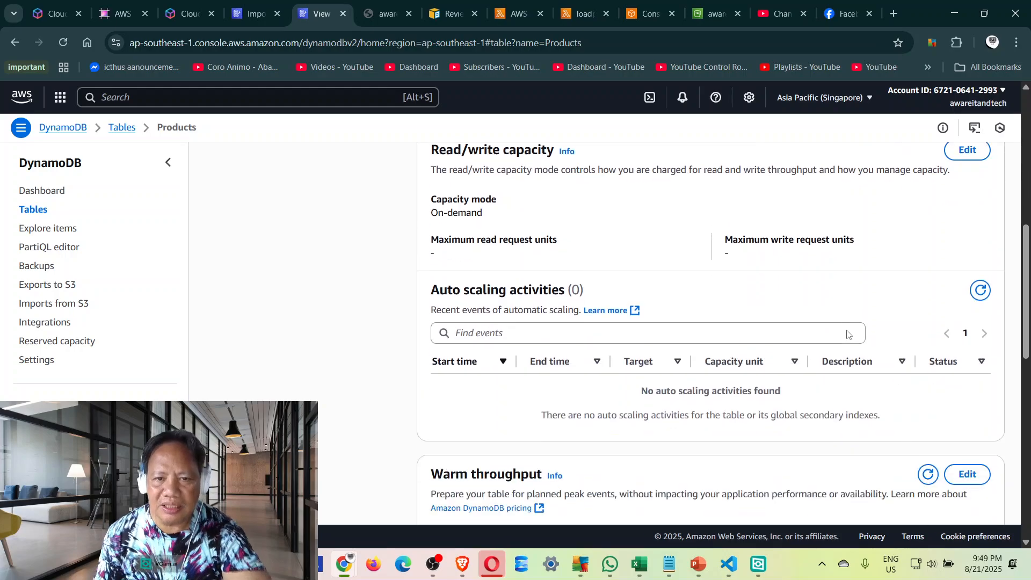
{"action": "scroll", "coordinate": [857, 329], "scroll_direction": "down", "scroll_amount": 6}
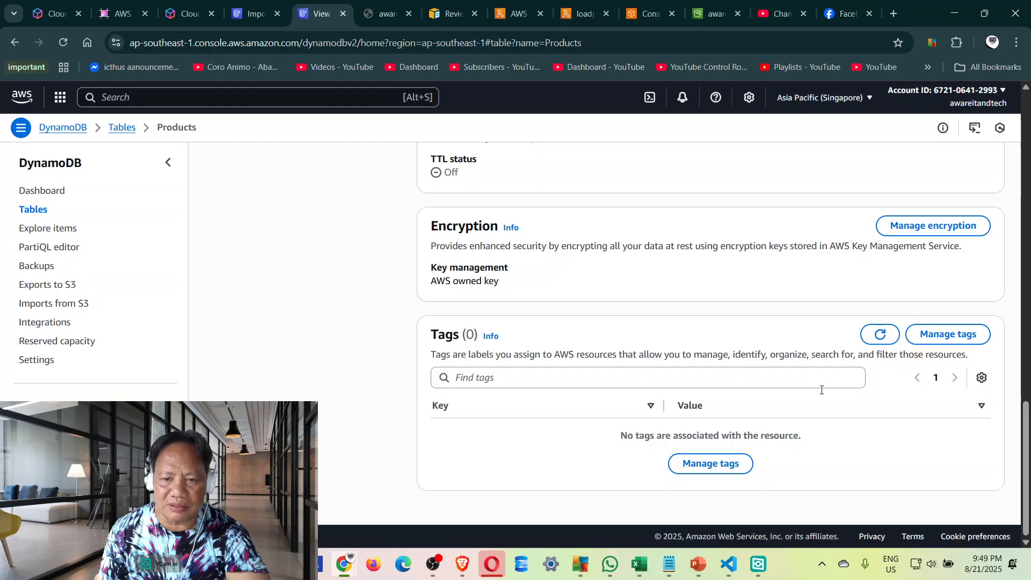
{"action": "scroll", "coordinate": [773, 384], "scroll_direction": "up", "scroll_amount": 14}
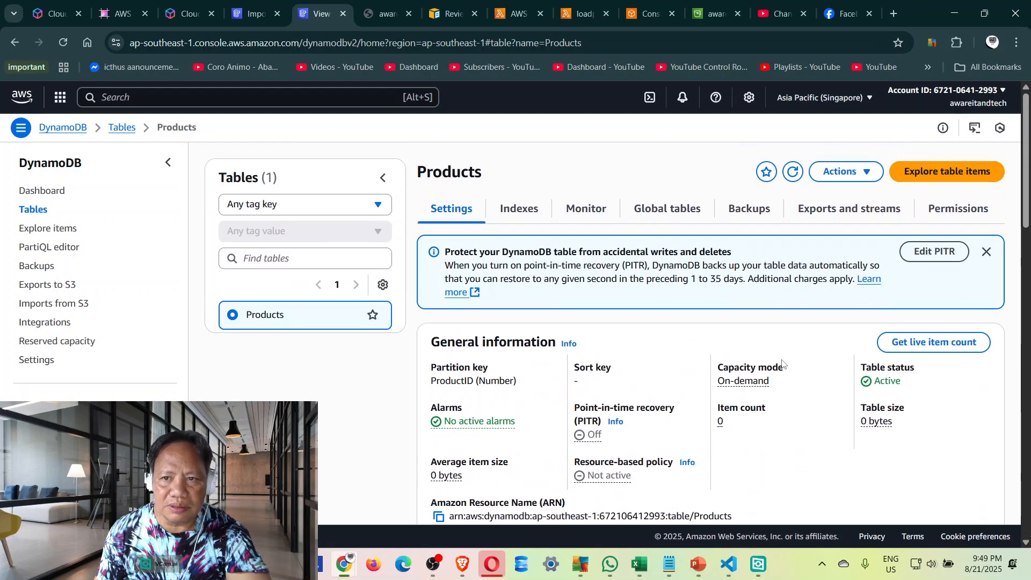
{"action": "left_click", "coordinate": [961, 174]}
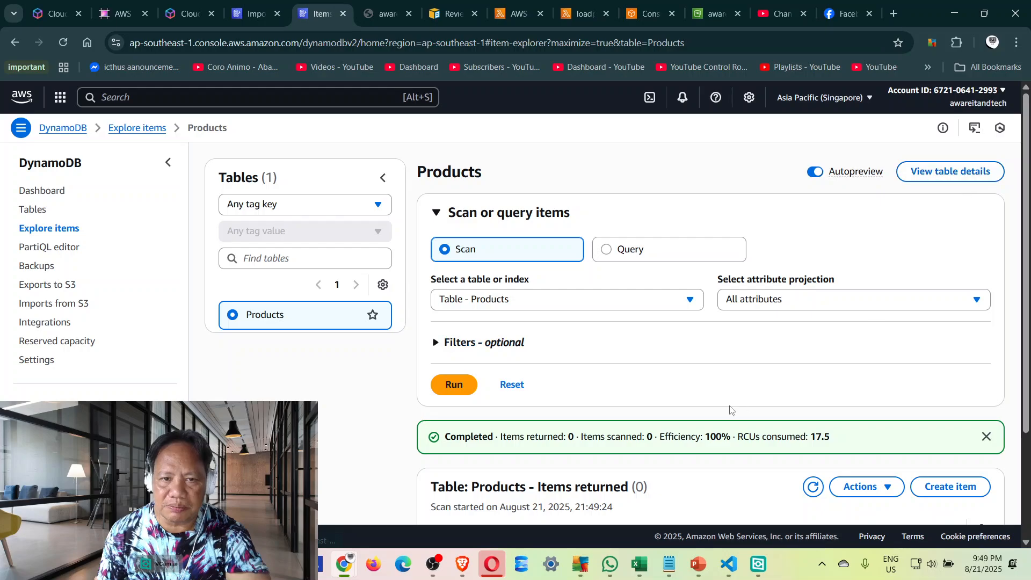
Try to query the Products table by partition key with ProductID as the value, clear the value, and start re-entering it.
{"action": "left_click", "coordinate": [606, 250]}
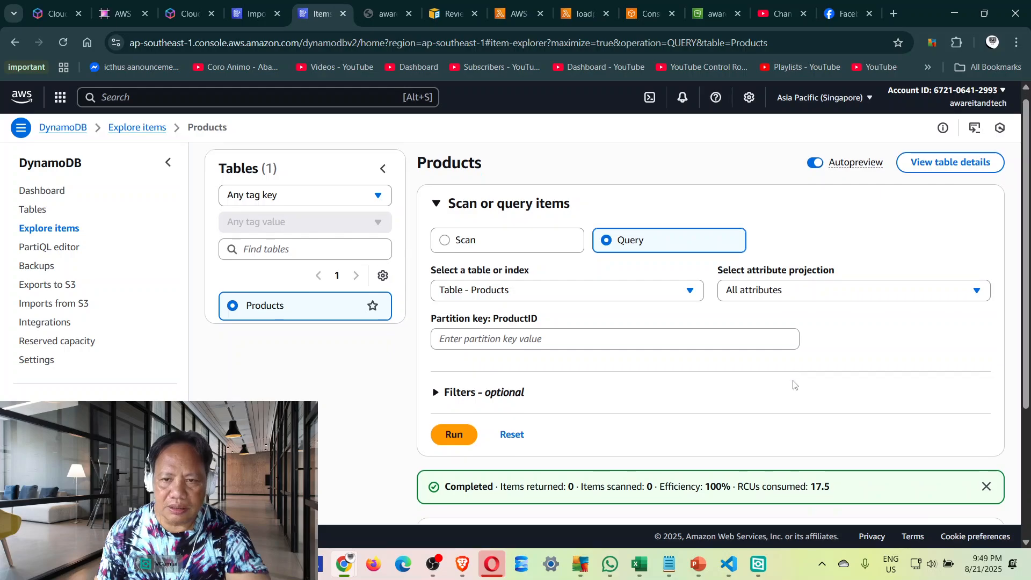
{"action": "scroll", "coordinate": [795, 385], "scroll_direction": "down", "scroll_amount": 3}
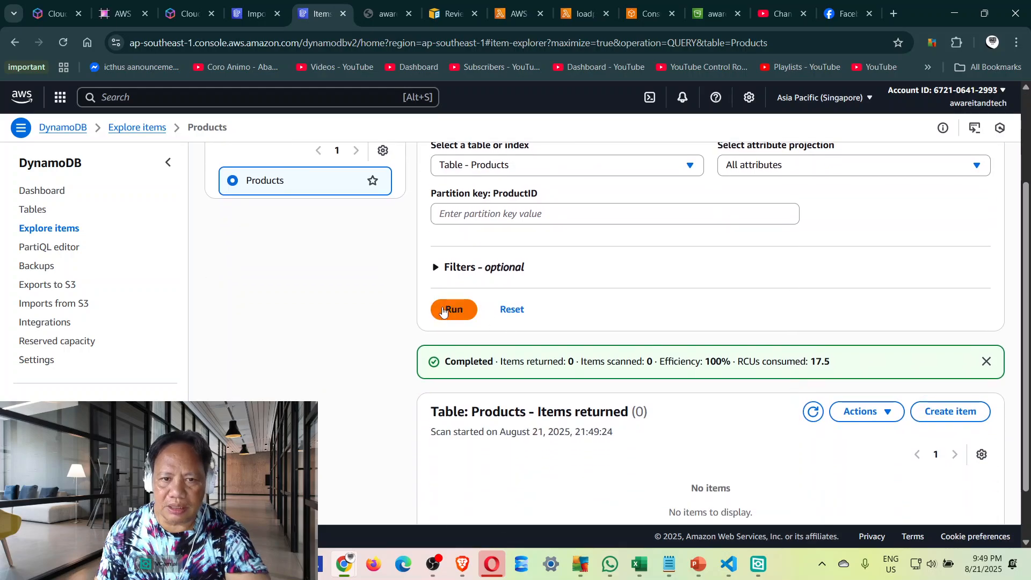
{"action": "left_click", "coordinate": [445, 310]}
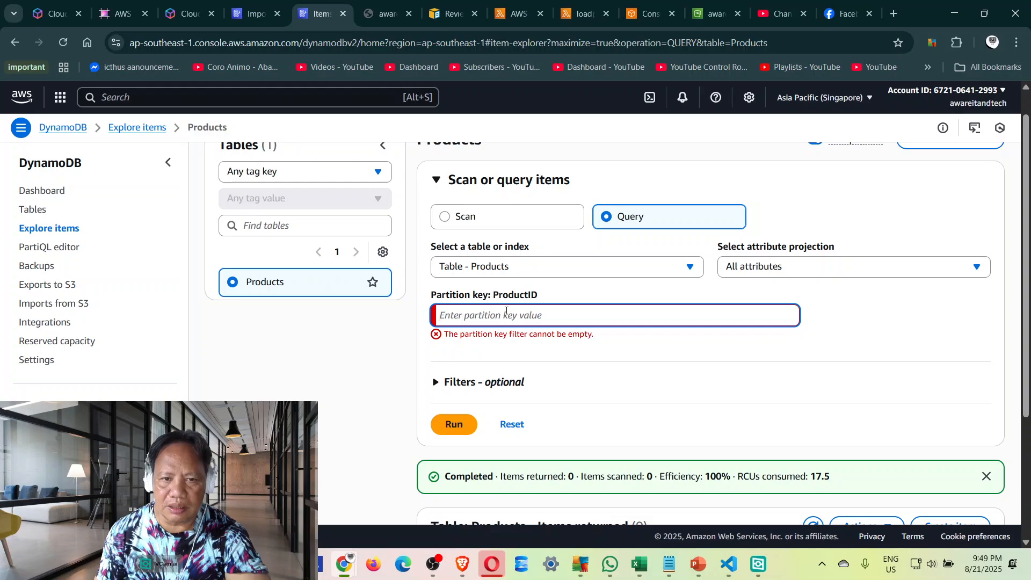
{"action": "type", "text": "Produc"}
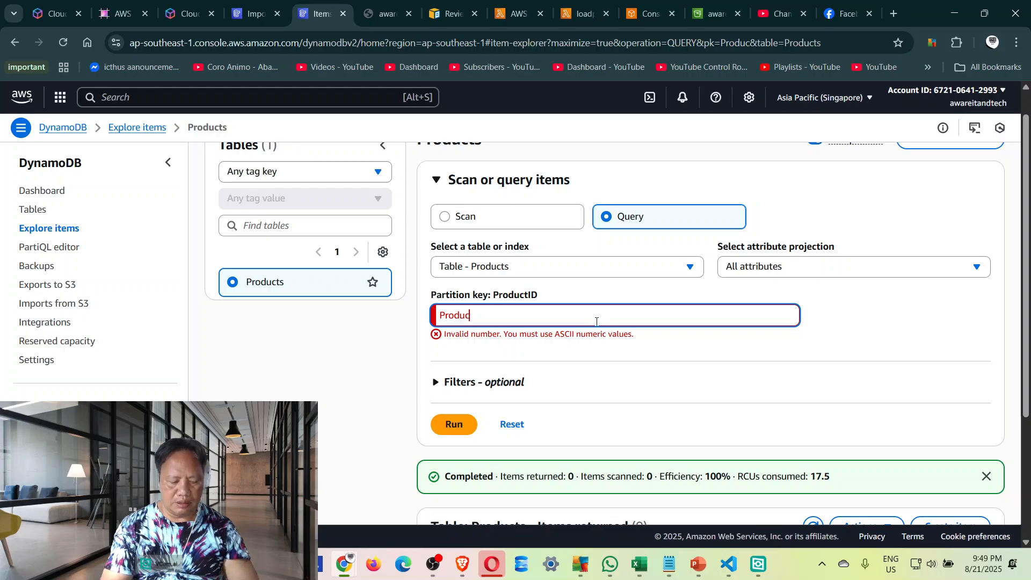
{"action": "type", "text": "tID"}
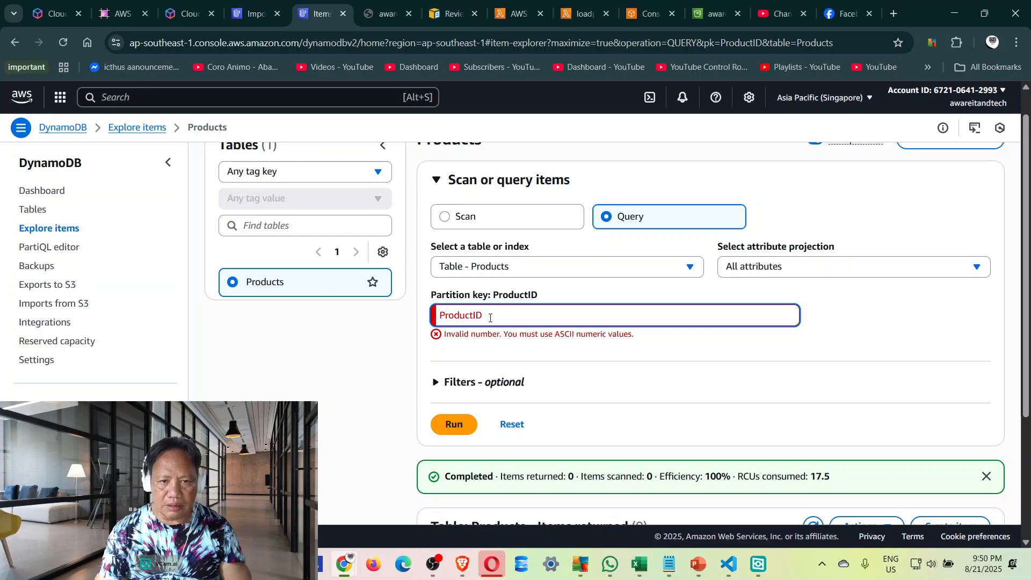
{"action": "left_click_drag", "start_coordinate": [490, 318], "coordinate": [407, 318]}
{"action": "key", "text": "BackSpace"}
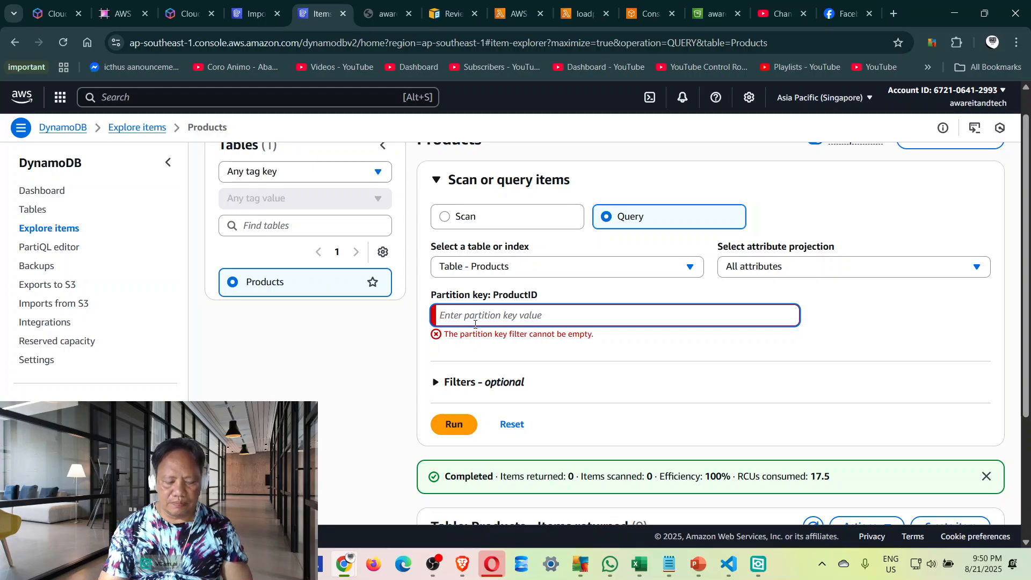
{"action": "type", "text": "Pr"}
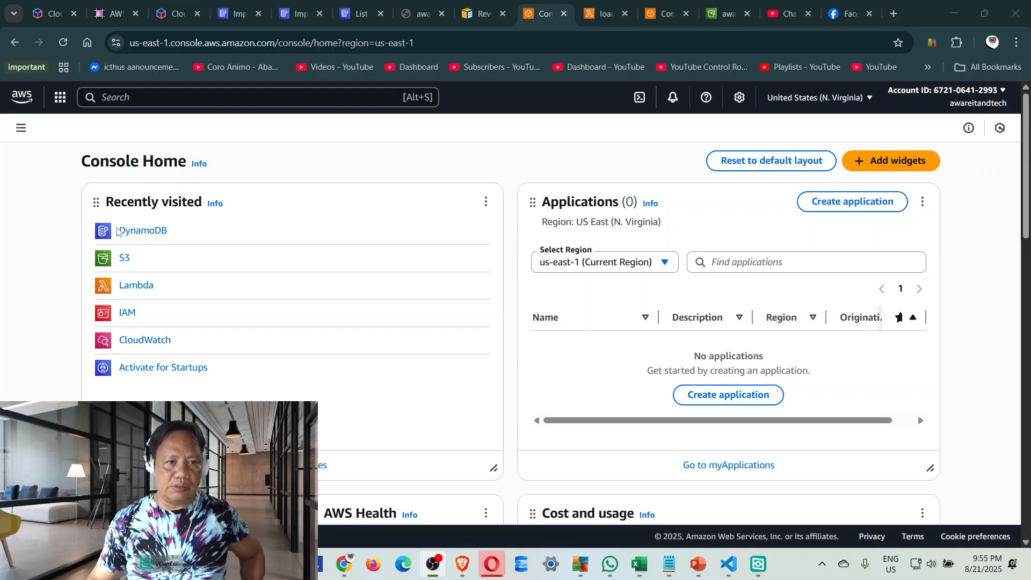
Open DynamoDB in the US East (N. Virginia) region and start a new import from S3.
{"action": "left_click", "coordinate": [131, 236]}
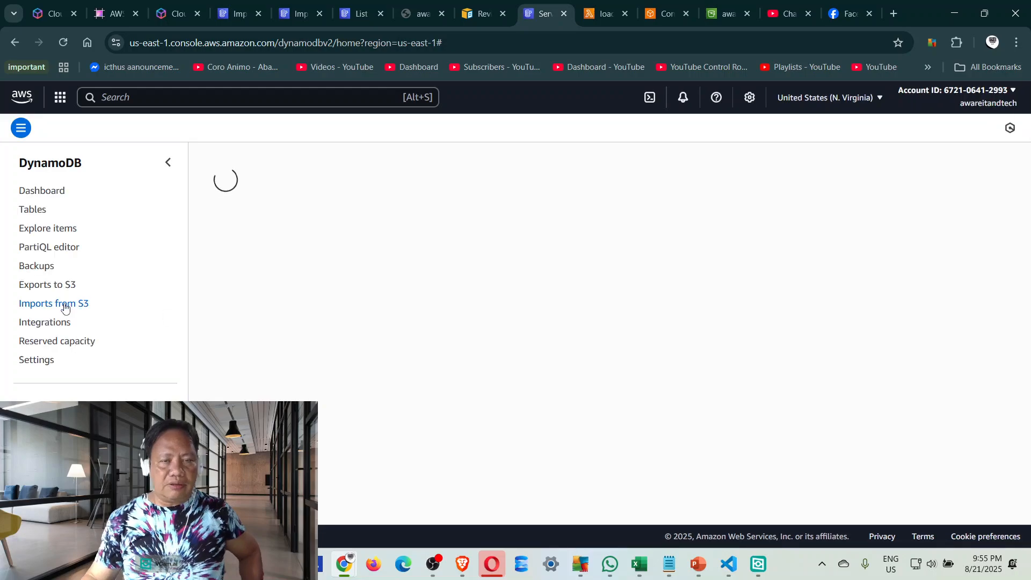
{"action": "left_click", "coordinate": [62, 305]}
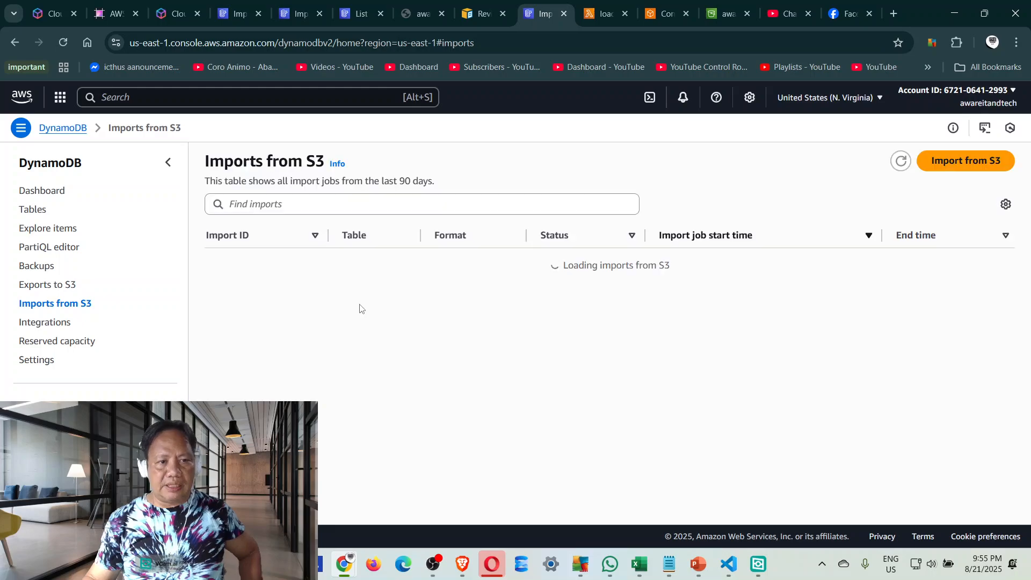
{"action": "left_click", "coordinate": [954, 160]}
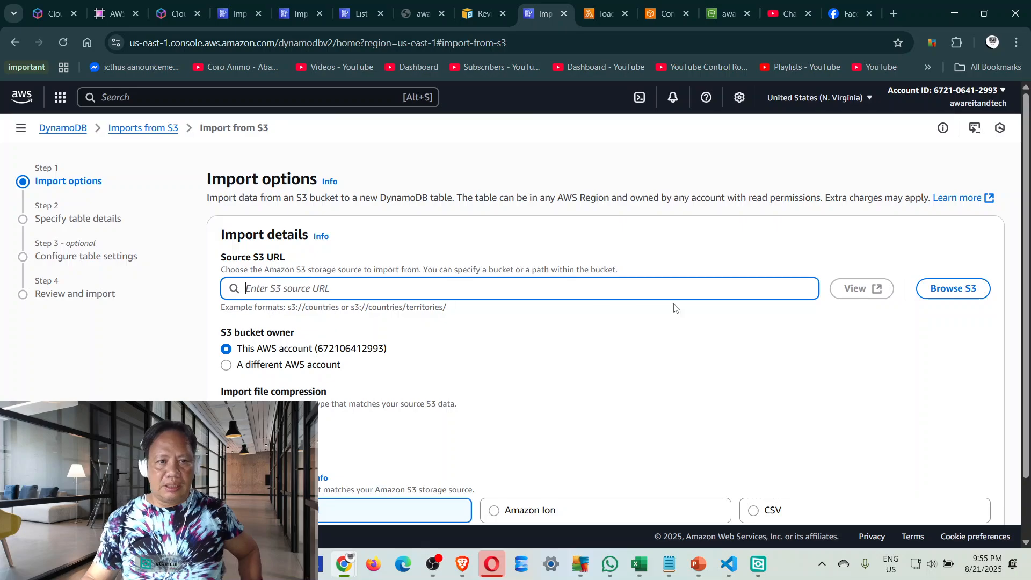
Set the import's source to the S3 bucket aware-it-test02 and view that bucket in Amazon S3.
{"action": "left_click", "coordinate": [936, 293]}
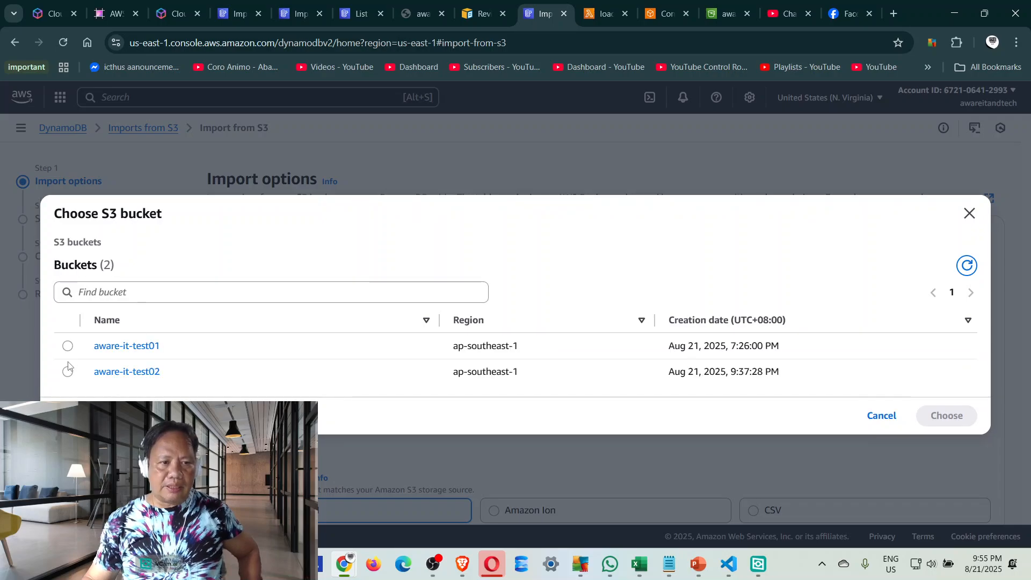
{"action": "left_click", "coordinate": [68, 373]}
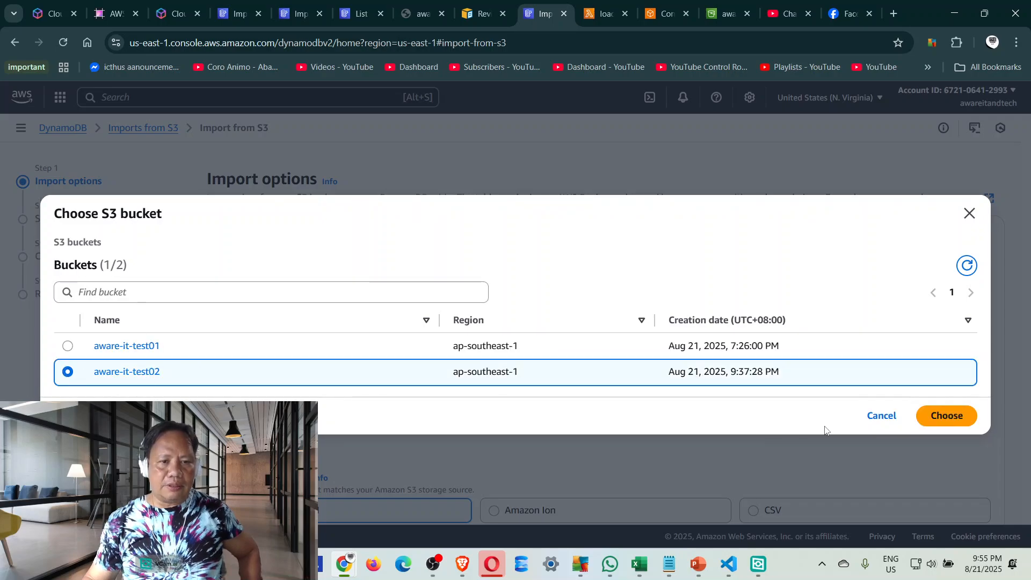
{"action": "left_click", "coordinate": [957, 424]}
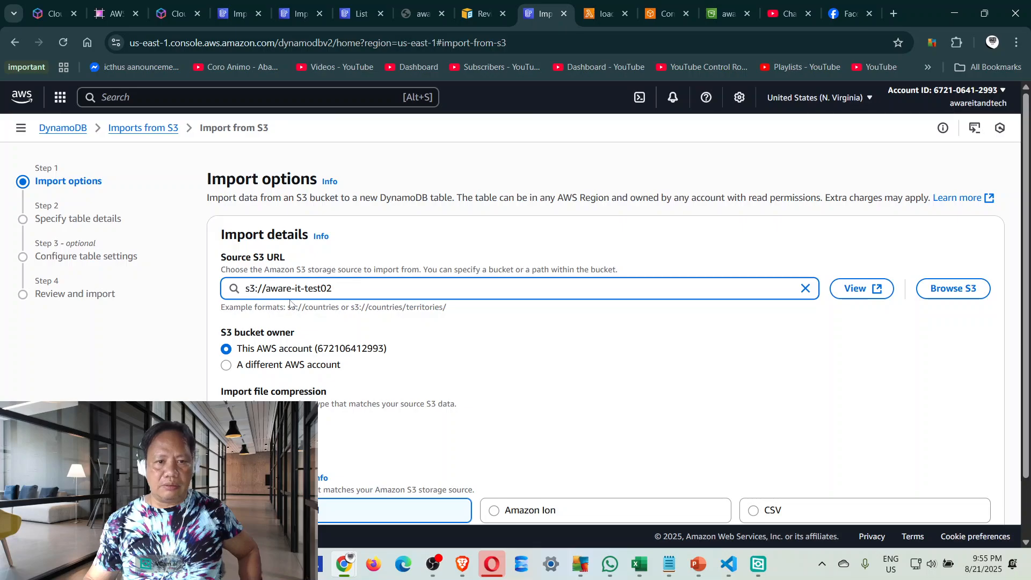
{"action": "left_click", "coordinate": [855, 290]}
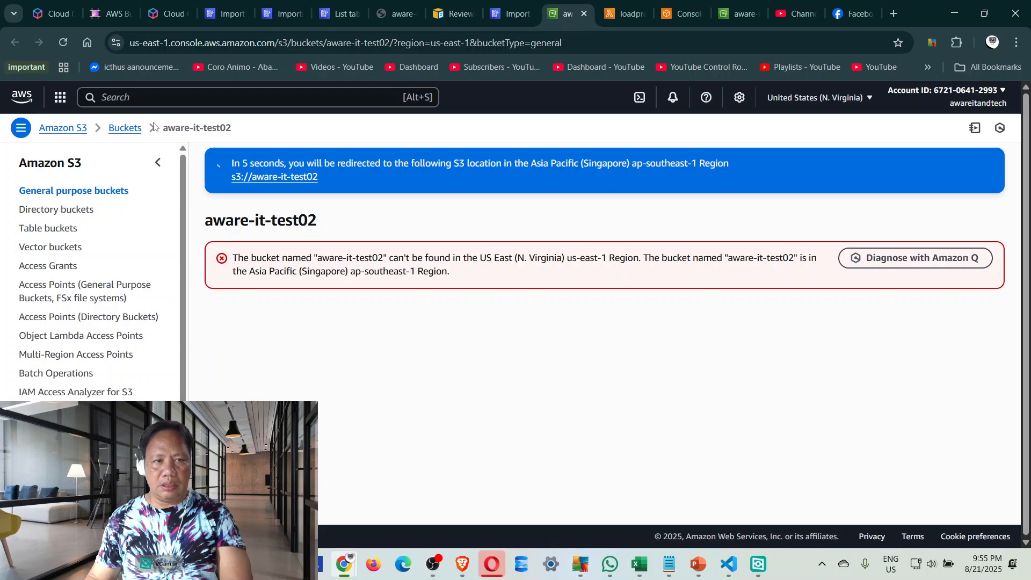
Open products.csv in the aware-it-test02 bucket in the Asia Pacific (Singapore) region and copy its S3 URI.
{"action": "left_click", "coordinate": [19, 42]}
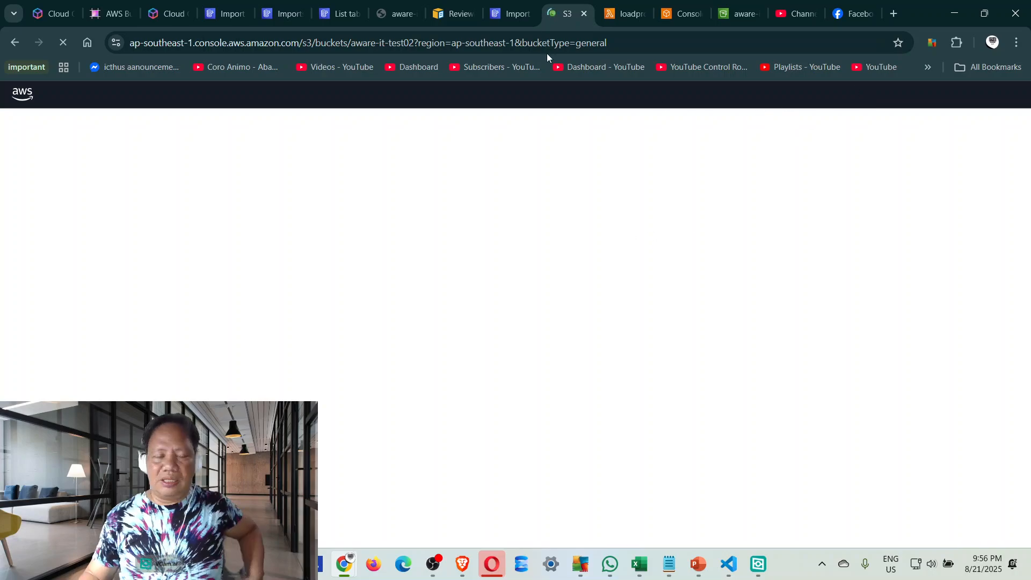
{"action": "left_click", "coordinate": [341, 18]}
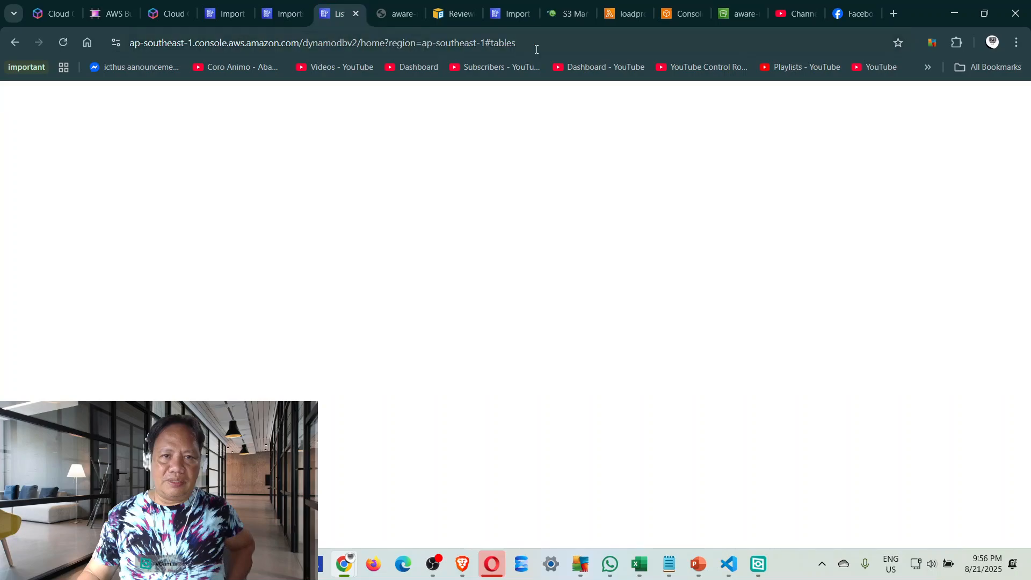
{"action": "left_click", "coordinate": [569, 16]}
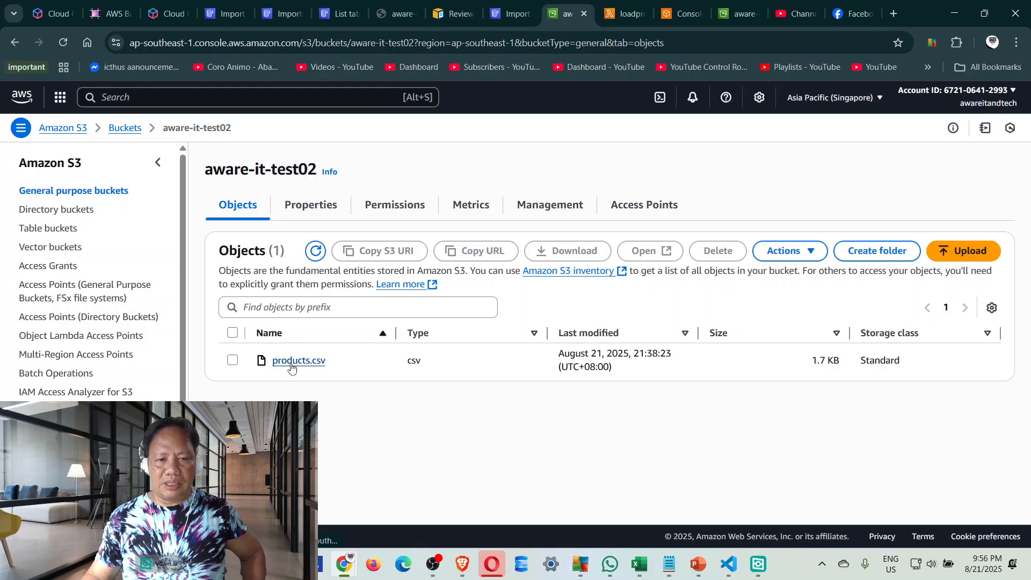
{"action": "left_click", "coordinate": [291, 365]}
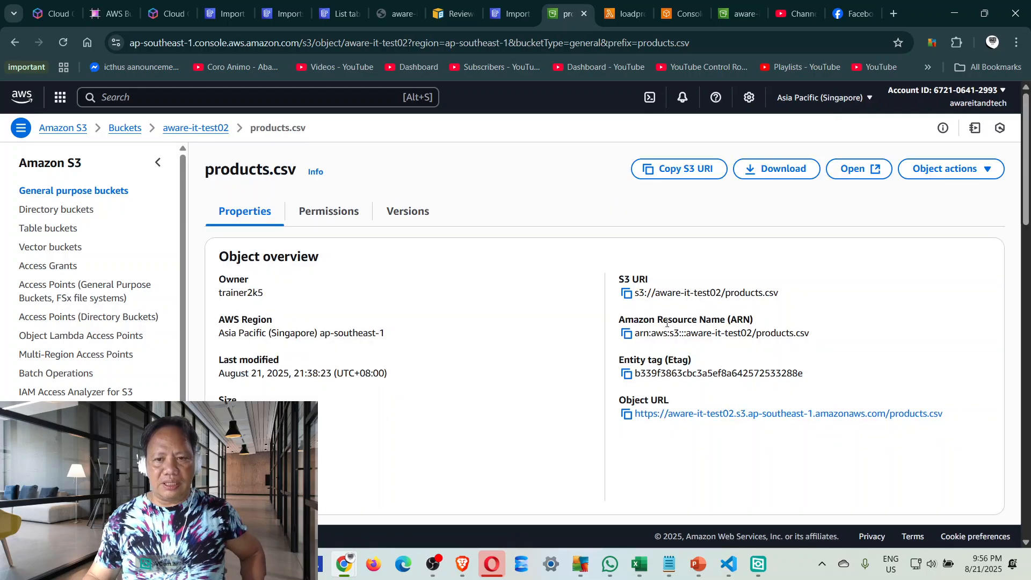
{"action": "left_click_drag", "start_coordinate": [637, 293], "coordinate": [773, 295]}
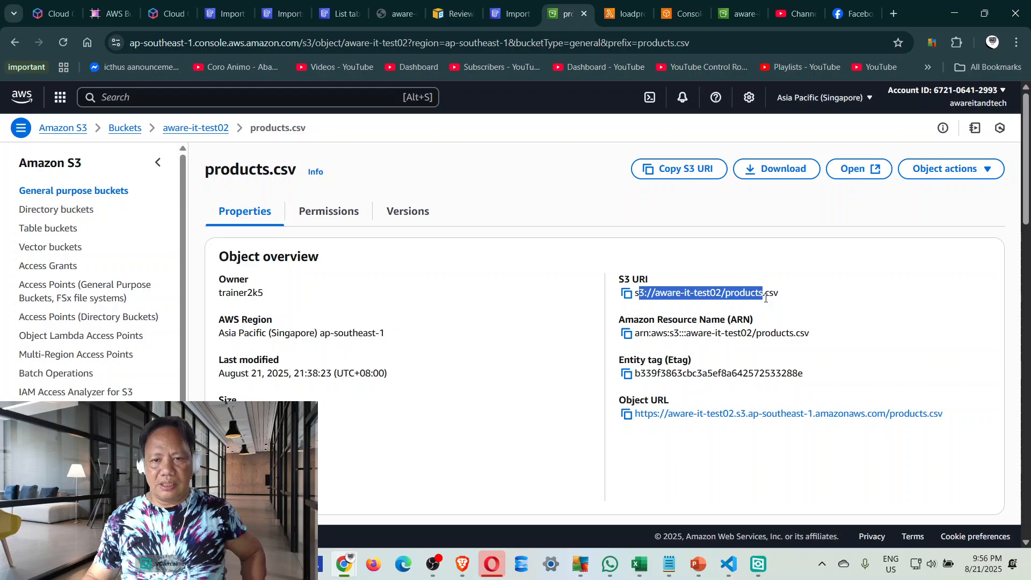
{"action": "left_click", "coordinate": [795, 303]}
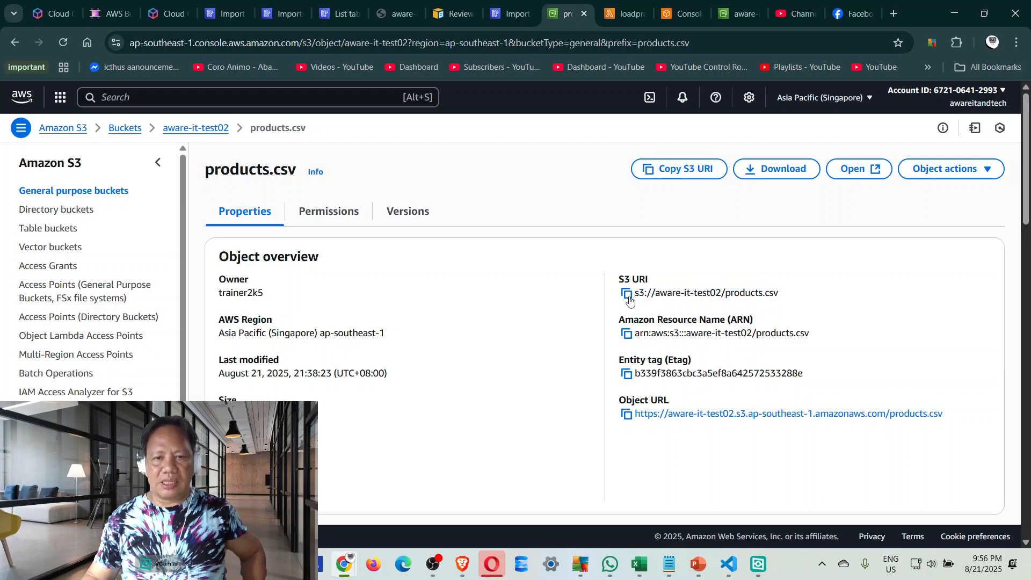
{"action": "left_click", "coordinate": [627, 293]}
Replace the source S3 URL of the US East (N. Virginia) import with s3://aware-it-test02/products.csv.
{"action": "left_click", "coordinate": [503, 26]}
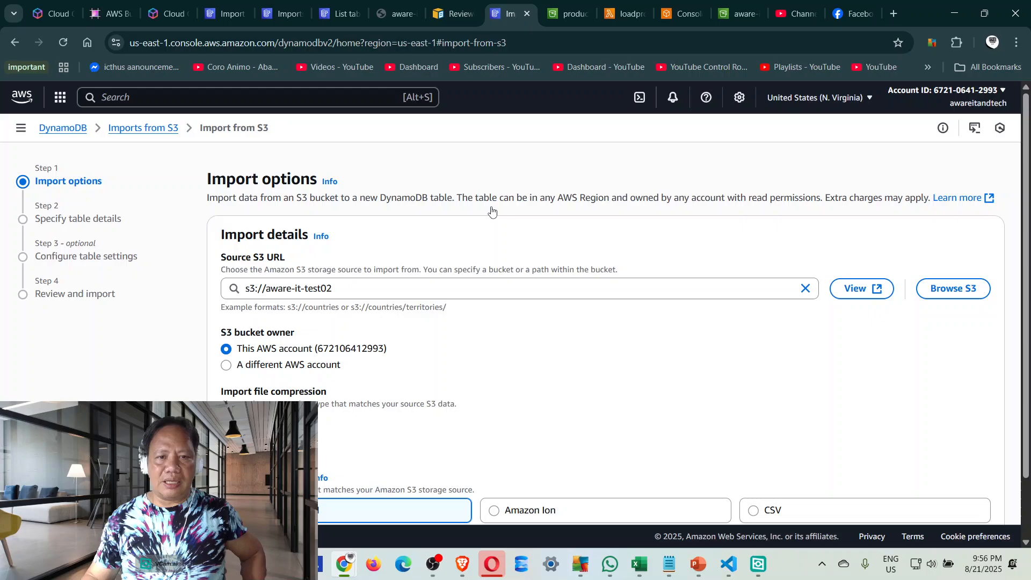
{"action": "left_click", "coordinate": [375, 291]}
{"action": "key", "text": "ctrl+a"}
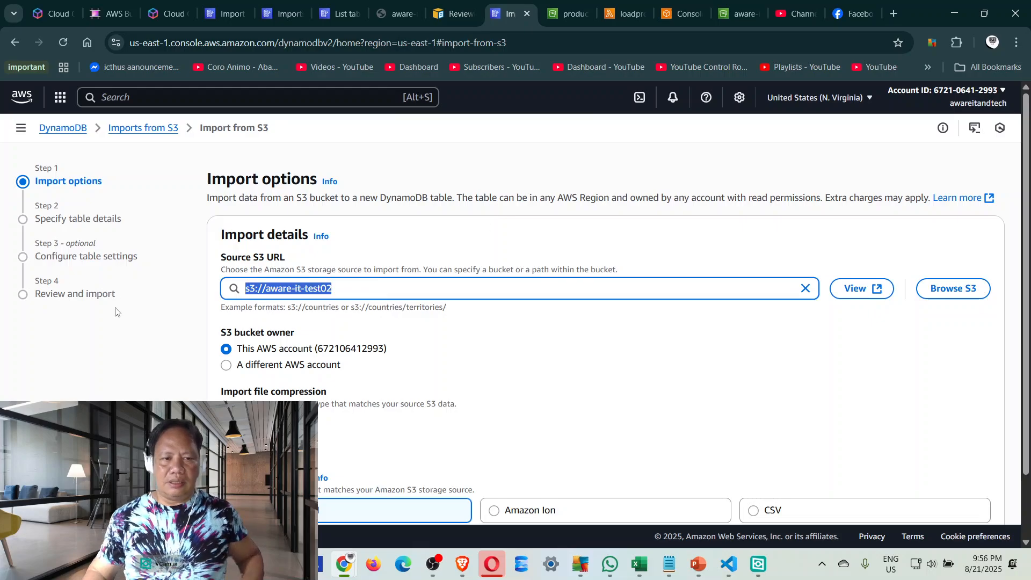
{"action": "key", "text": "BackSpace"}
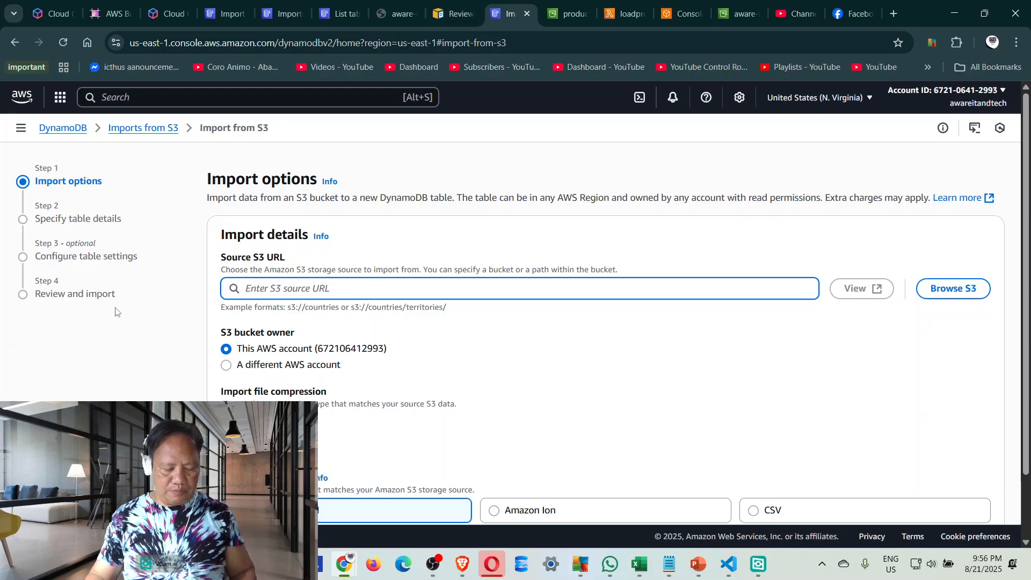
{"action": "key", "text": "ctrl+v"}
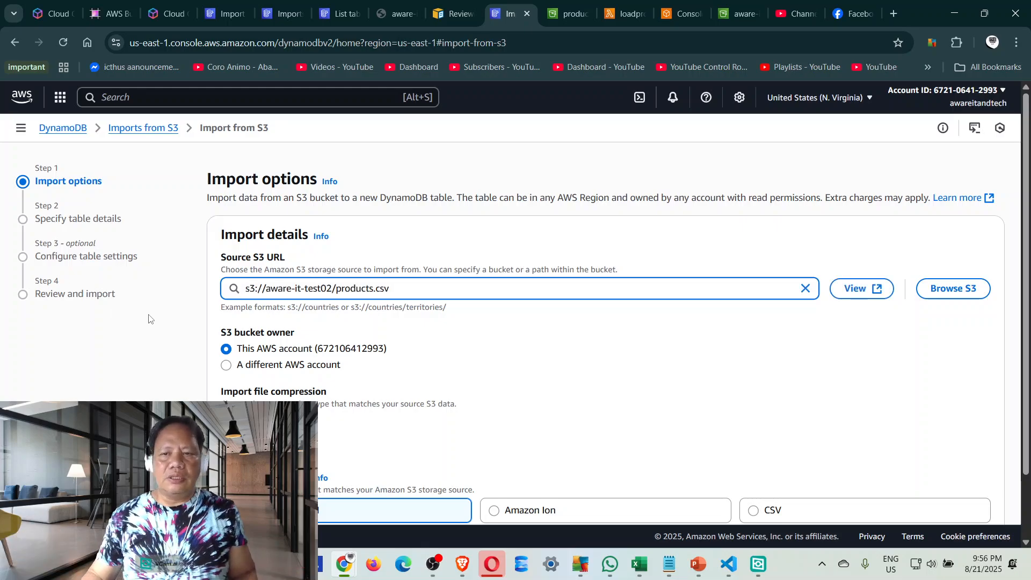
Check the Singapore import jobs, and open the DynamoDB table list in the Asia Pacific (Singapore) region from the console home.
{"action": "left_click", "coordinate": [291, 18]}
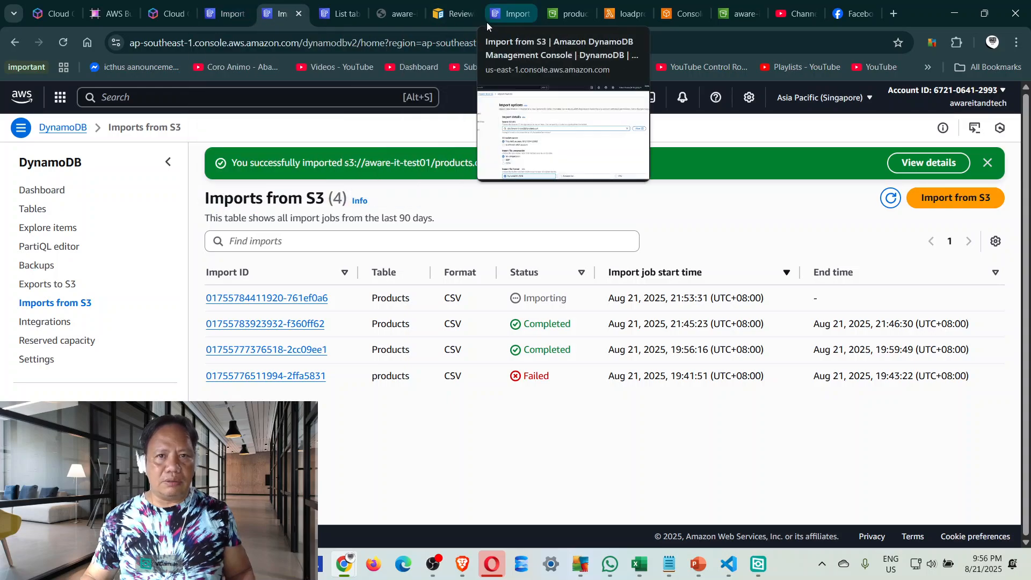
{"action": "left_click", "coordinate": [548, 20]}
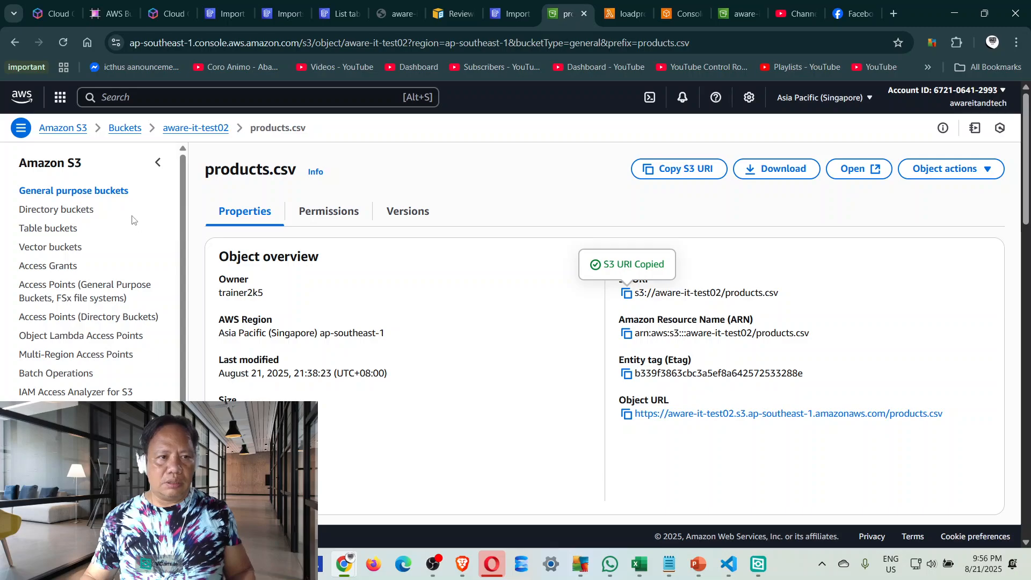
{"action": "left_click", "coordinate": [25, 101]}
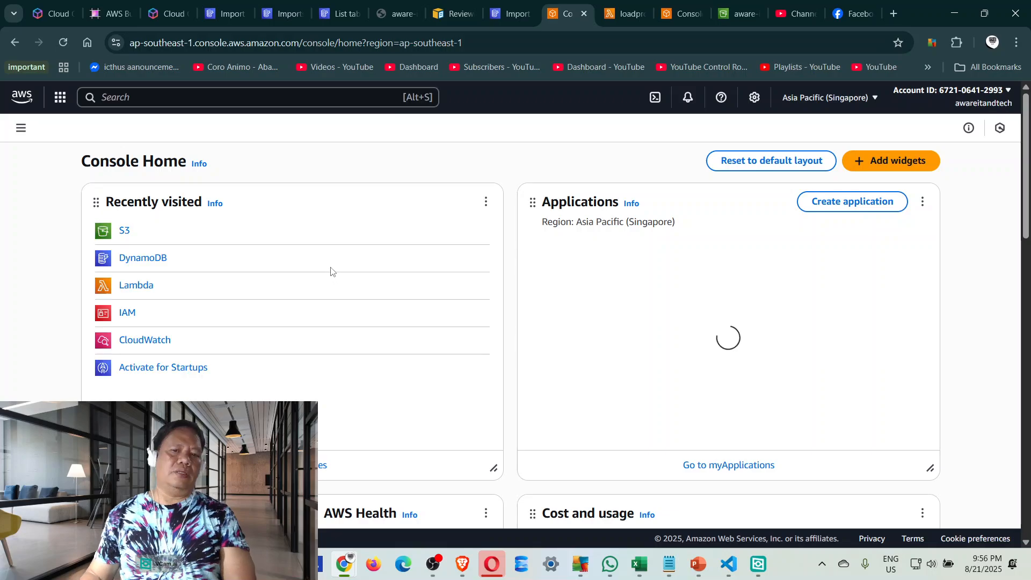
{"action": "left_click", "coordinate": [159, 261]}
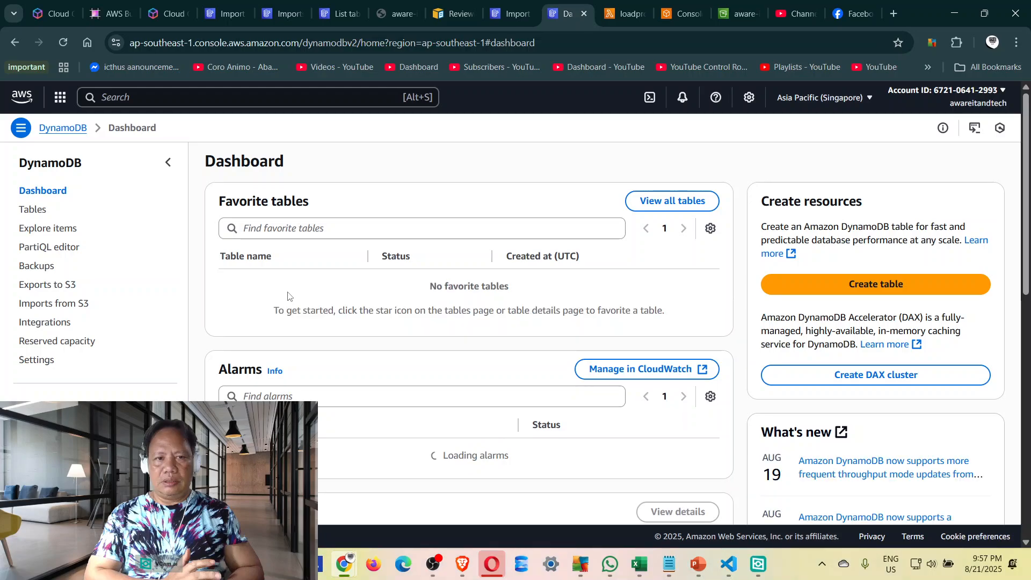
{"action": "scroll", "coordinate": [652, 299], "scroll_direction": "down", "scroll_amount": 3}
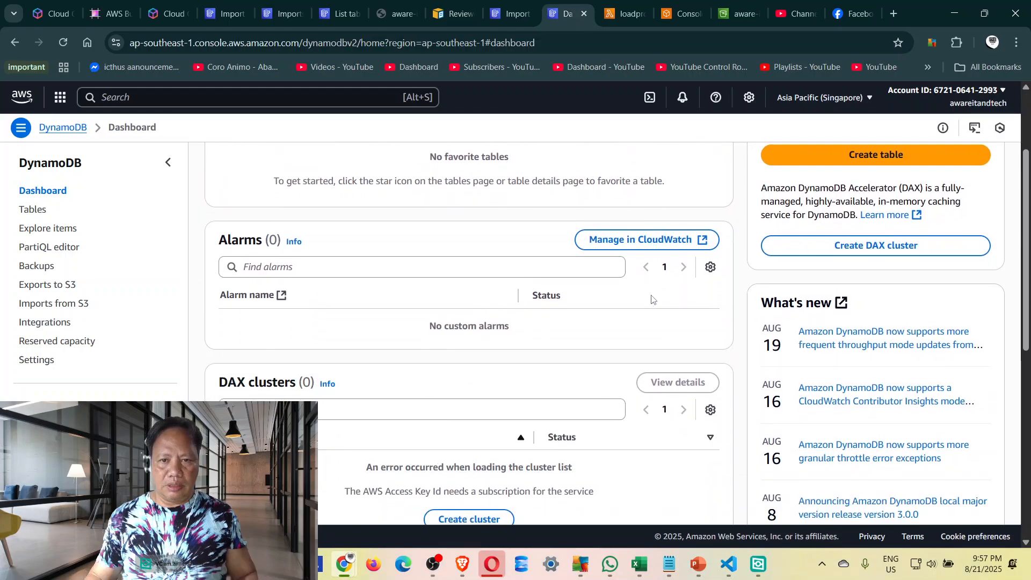
{"action": "scroll", "coordinate": [648, 310], "scroll_direction": "up", "scroll_amount": 2}
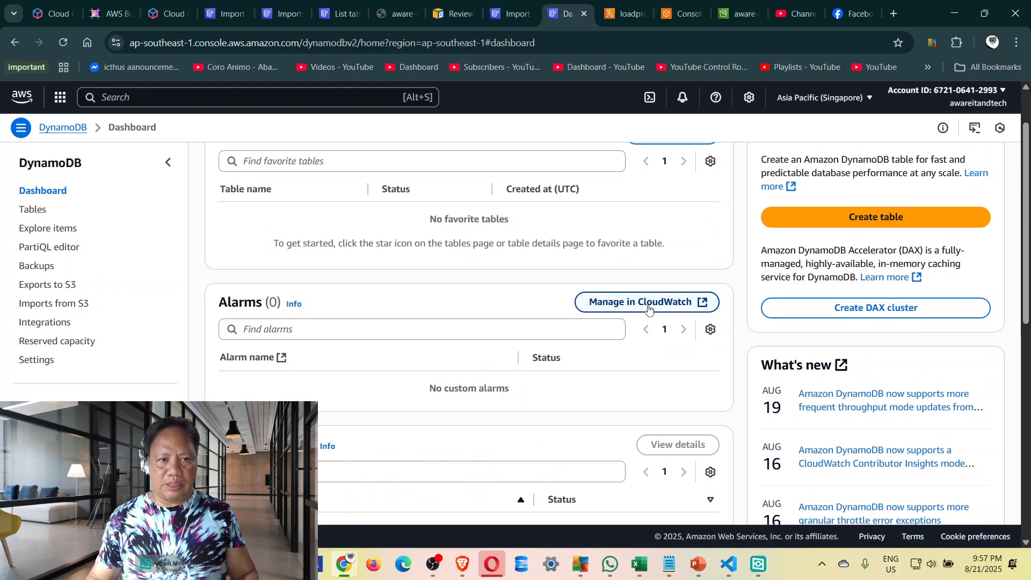
{"action": "left_click", "coordinate": [34, 210]}
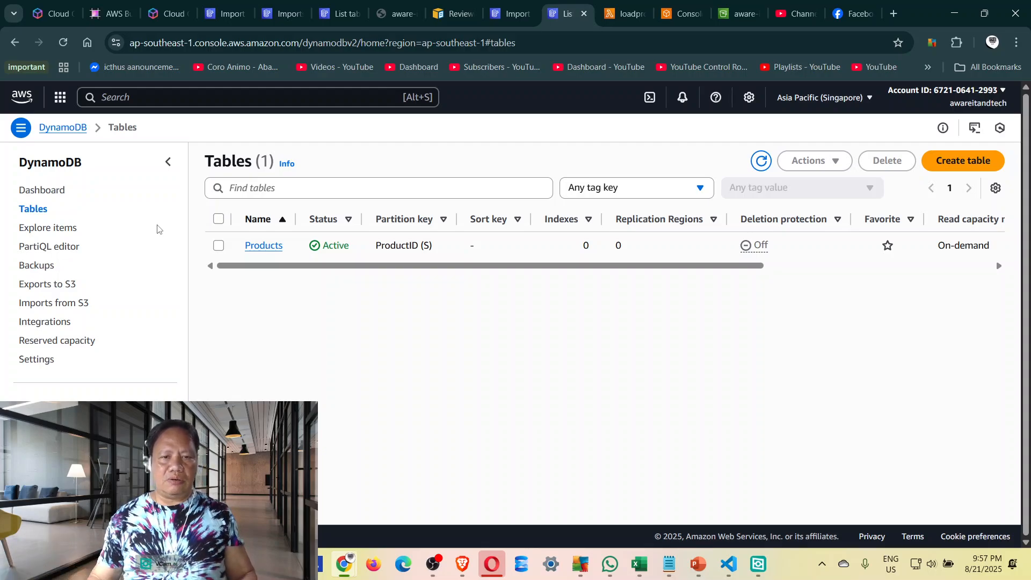
Open the Products table and look through all of its items.
{"action": "left_click", "coordinate": [256, 243]}
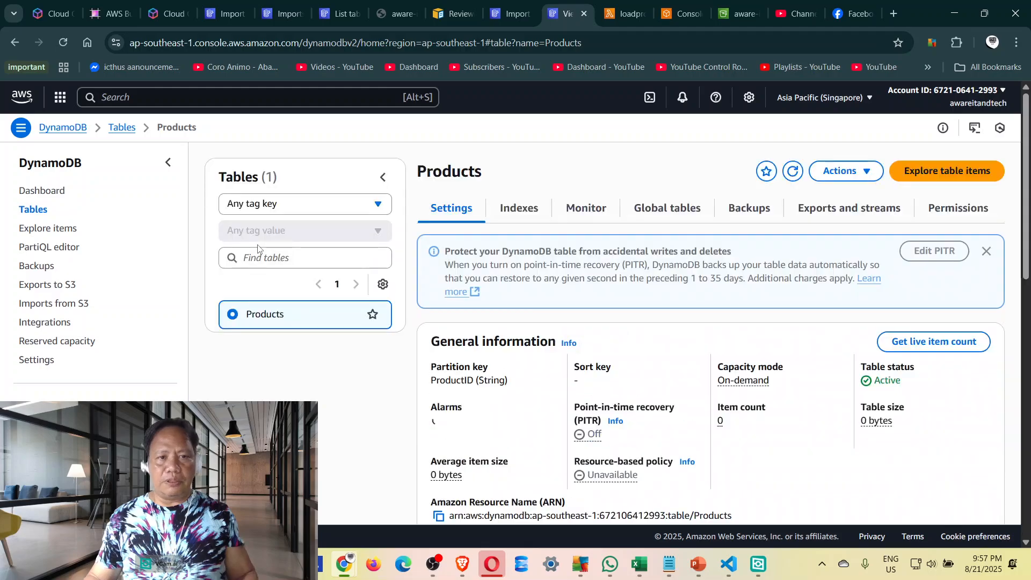
{"action": "left_click", "coordinate": [940, 173]}
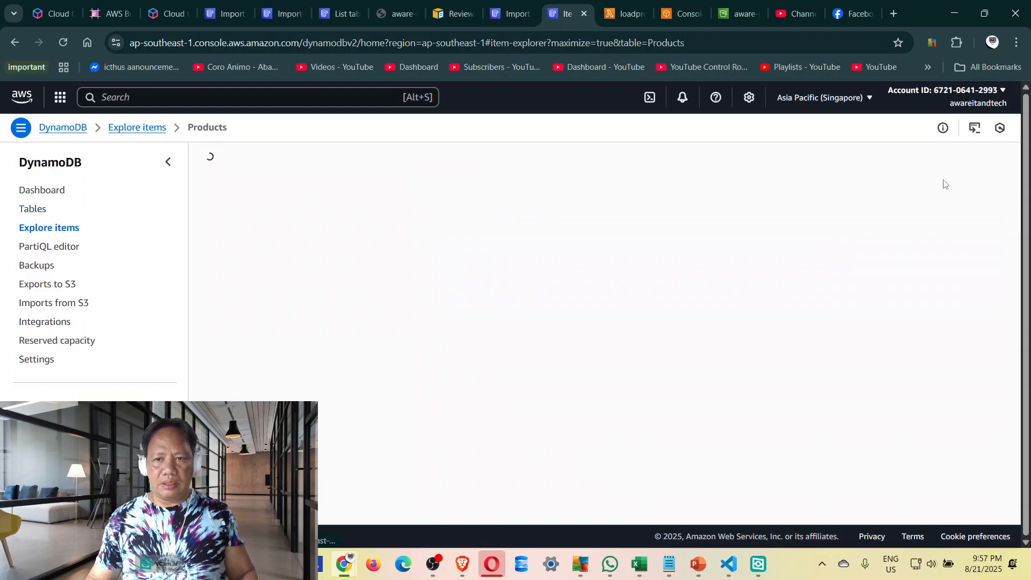
{"action": "scroll", "coordinate": [916, 268], "scroll_direction": "down", "scroll_amount": 6}
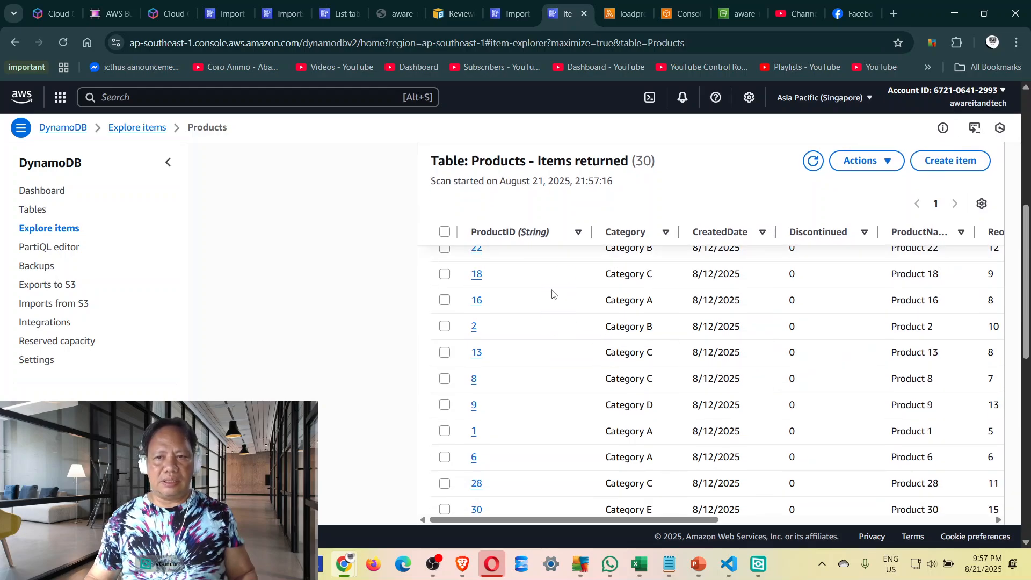
{"action": "scroll", "coordinate": [553, 294], "scroll_direction": "down", "scroll_amount": 3}
{"action": "scroll", "coordinate": [534, 368], "scroll_direction": "up", "scroll_amount": 5}
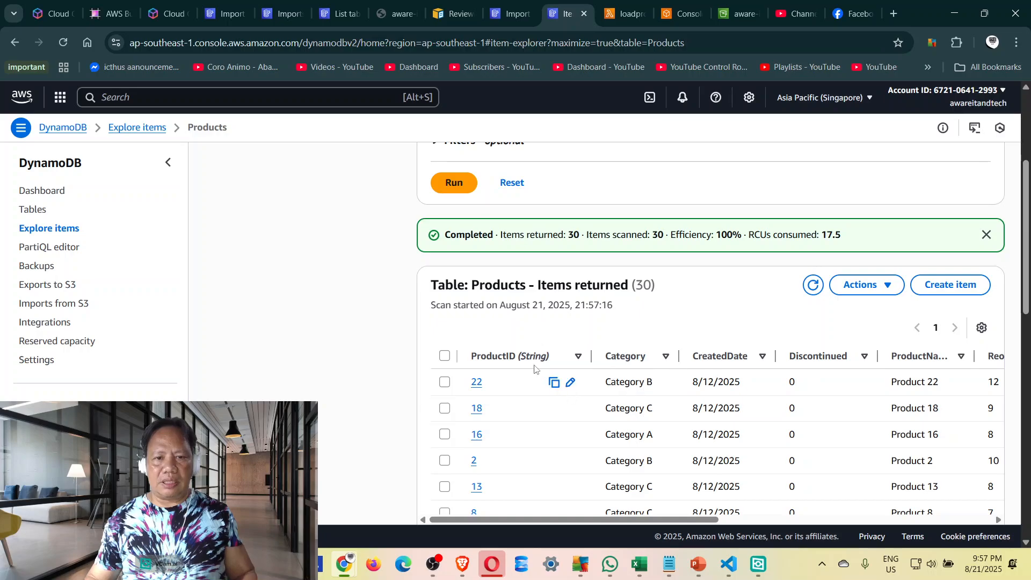
Sort the returned Products items by ProductID in ascending order and look through them.
{"action": "left_click", "coordinate": [579, 358]}
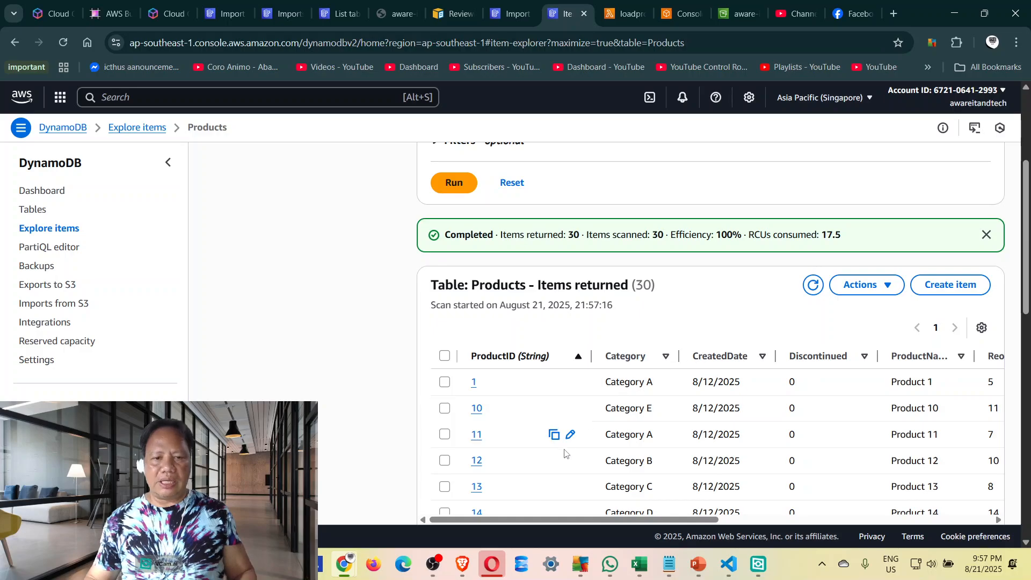
{"action": "scroll", "coordinate": [564, 453], "scroll_direction": "down", "scroll_amount": 5}
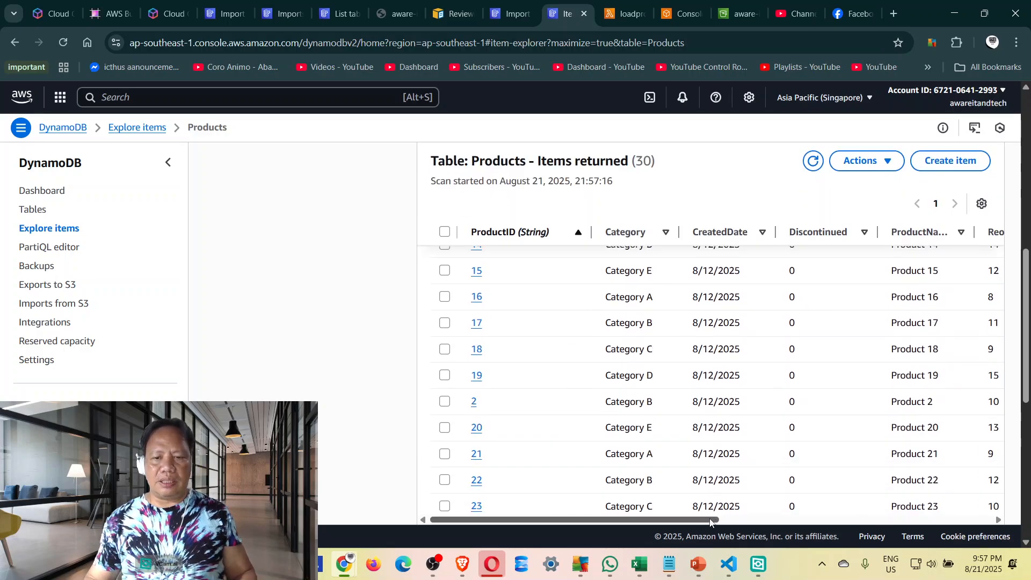
{"action": "mouse_move", "coordinate": [710, 521]}
{"action": "left_mouse_down"}
{"action": "mouse_move", "coordinate": [987, 524]}
{"action": "mouse_move", "coordinate": [693, 519]}
{"action": "left_mouse_up"}
{"action": "scroll", "coordinate": [537, 418], "scroll_direction": "up", "scroll_amount": 5}
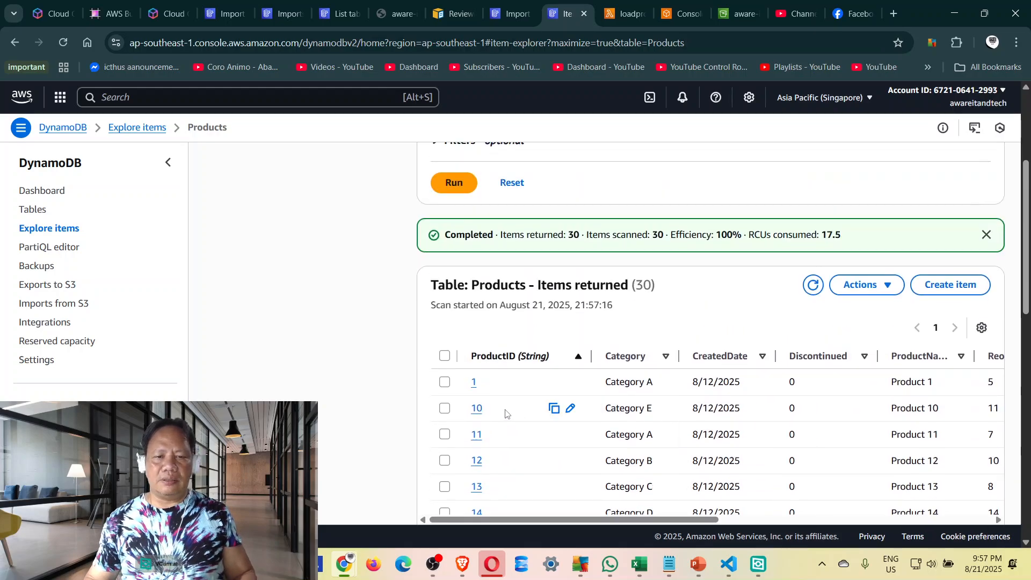
Open the item with ProductID 10 and examine its attribute names, values and types.
{"action": "left_click", "coordinate": [477, 409]}
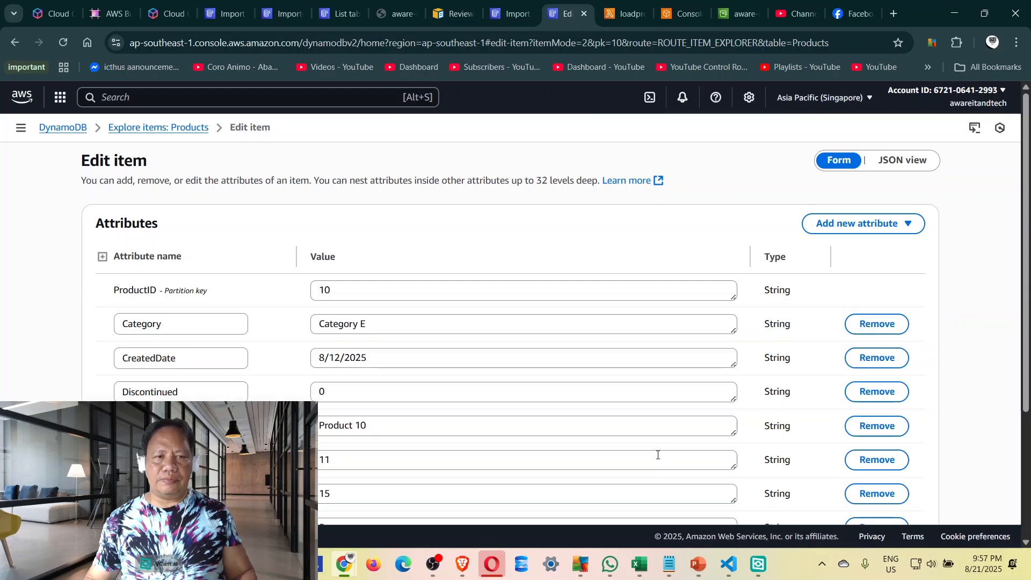
{"action": "scroll", "coordinate": [527, 375], "scroll_direction": "down", "scroll_amount": 5}
{"action": "scroll", "coordinate": [532, 398], "scroll_direction": "up", "scroll_amount": 4}
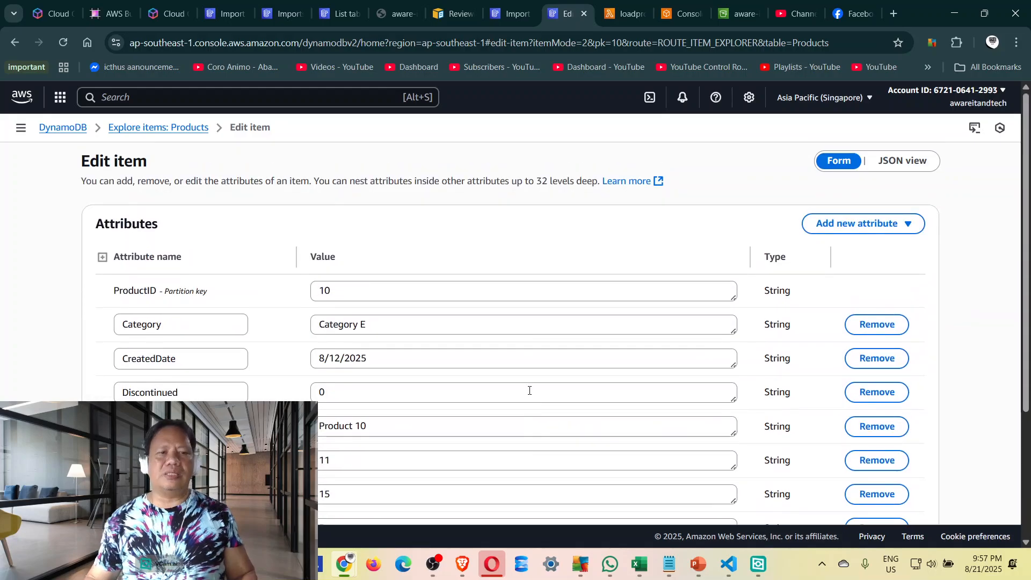
{"action": "scroll", "coordinate": [528, 407], "scroll_direction": "down", "scroll_amount": 3}
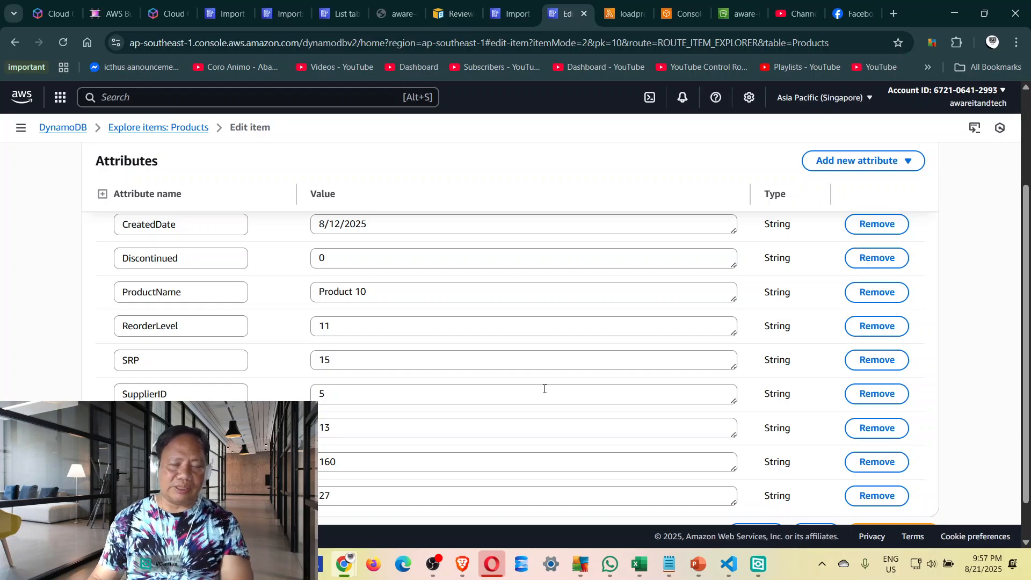
{"action": "scroll", "coordinate": [993, 313], "scroll_direction": "up", "scroll_amount": 3}
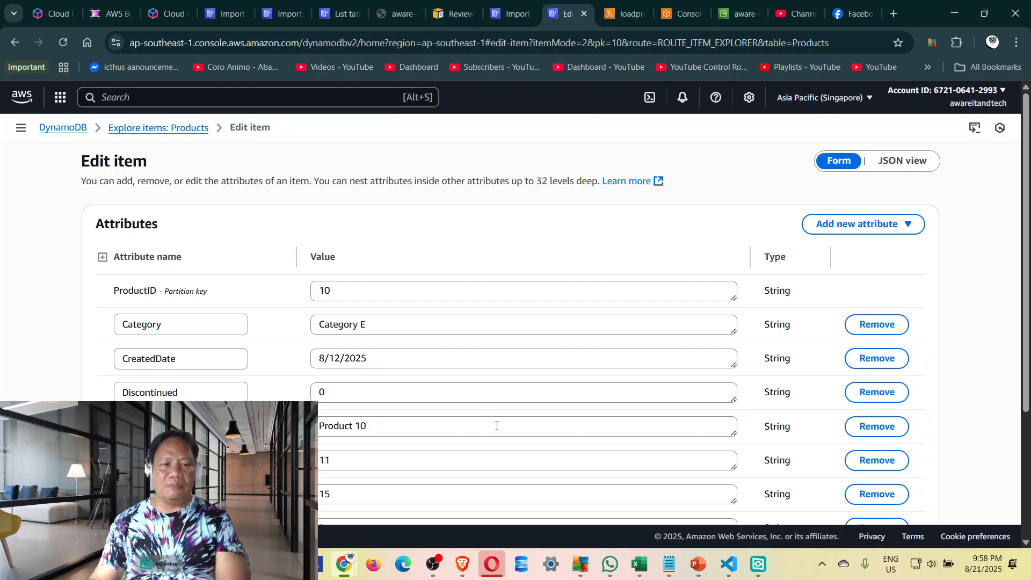
{"action": "scroll", "coordinate": [497, 430], "scroll_direction": "down", "scroll_amount": 3}
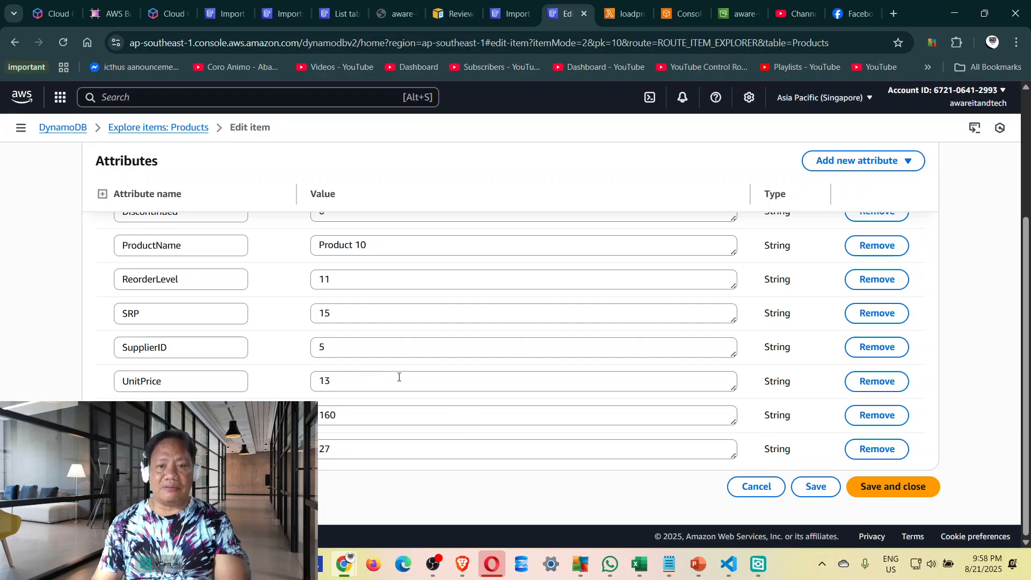
{"action": "scroll", "coordinate": [505, 415], "scroll_direction": "up", "scroll_amount": 3}
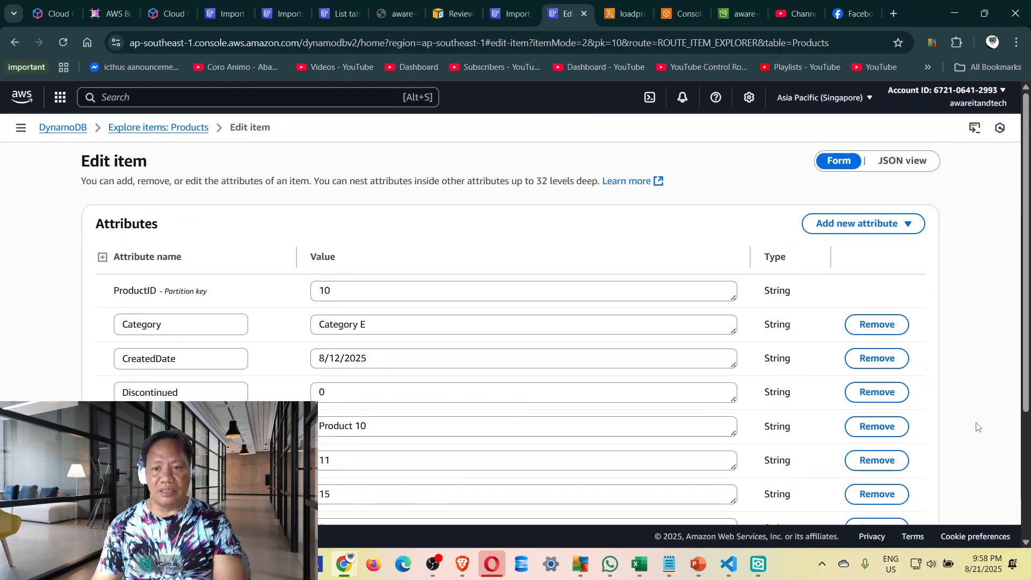
{"action": "scroll", "coordinate": [976, 425], "scroll_direction": "down", "scroll_amount": 4}
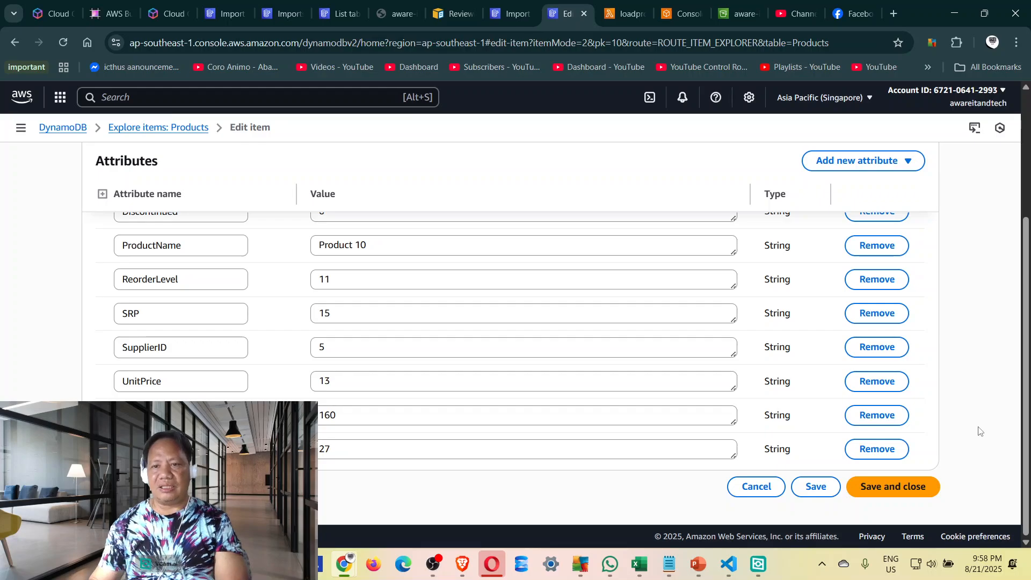
{"action": "scroll", "coordinate": [957, 399], "scroll_direction": "up", "scroll_amount": 3}
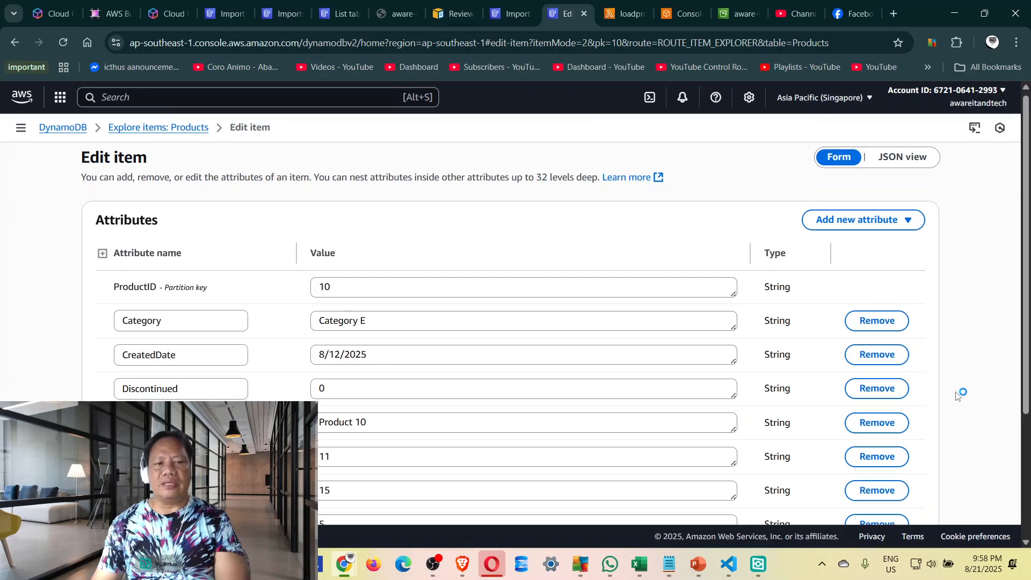
{"action": "scroll", "coordinate": [956, 397], "scroll_direction": "down", "scroll_amount": 3}
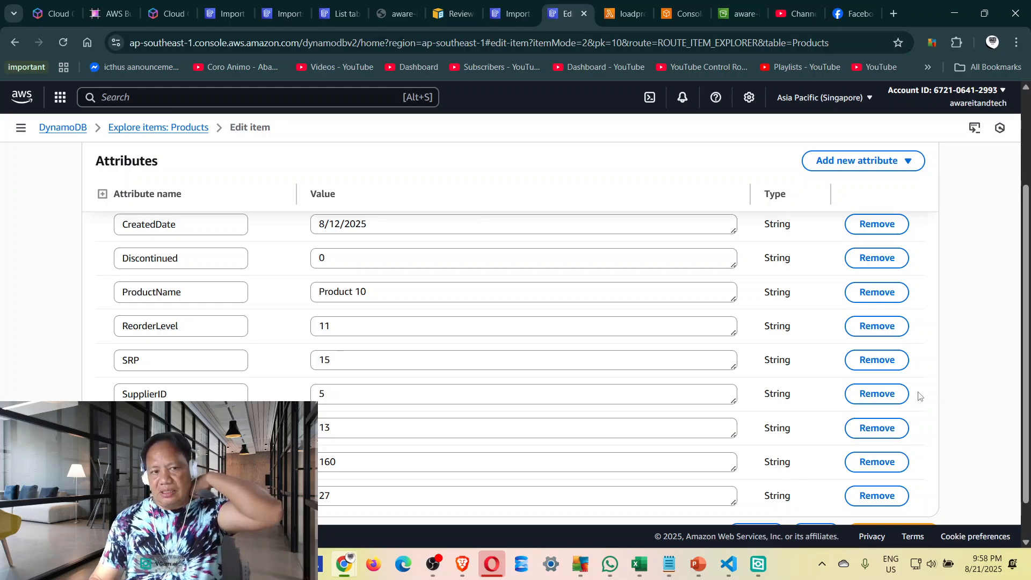
{"action": "scroll", "coordinate": [885, 393], "scroll_direction": "up", "scroll_amount": 3}
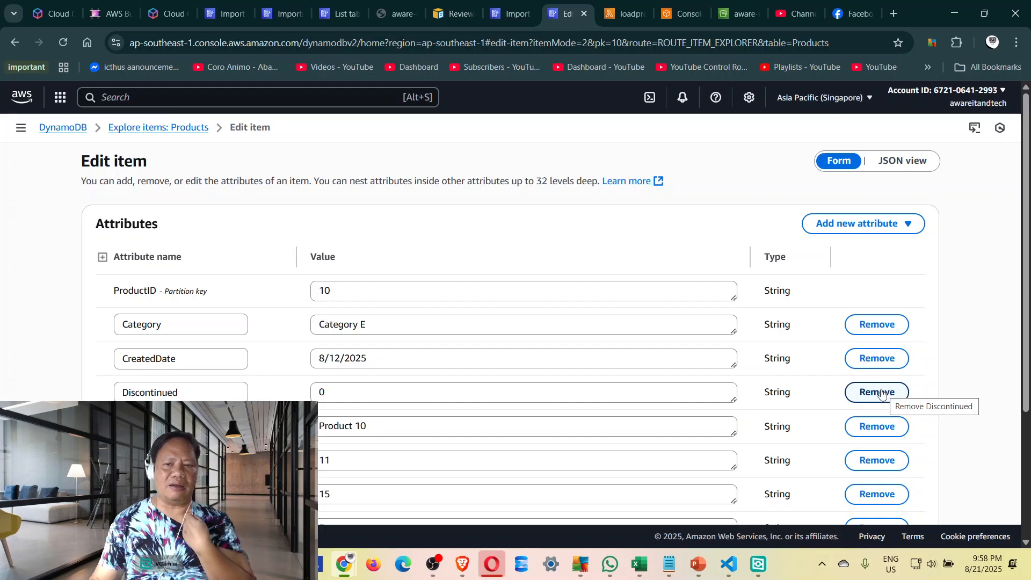
{"action": "scroll", "coordinate": [884, 393], "scroll_direction": "down", "scroll_amount": 3}
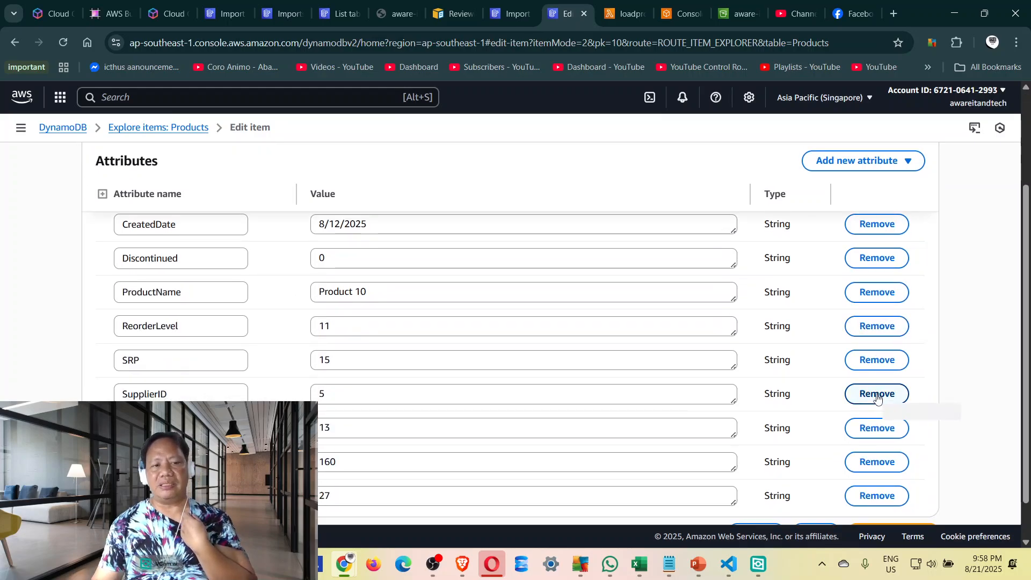
Try removing the SRP and SupplierID attributes from the item, and return to the Products items without saving.
{"action": "scroll", "coordinate": [875, 398], "scroll_direction": "down", "scroll_amount": 1}
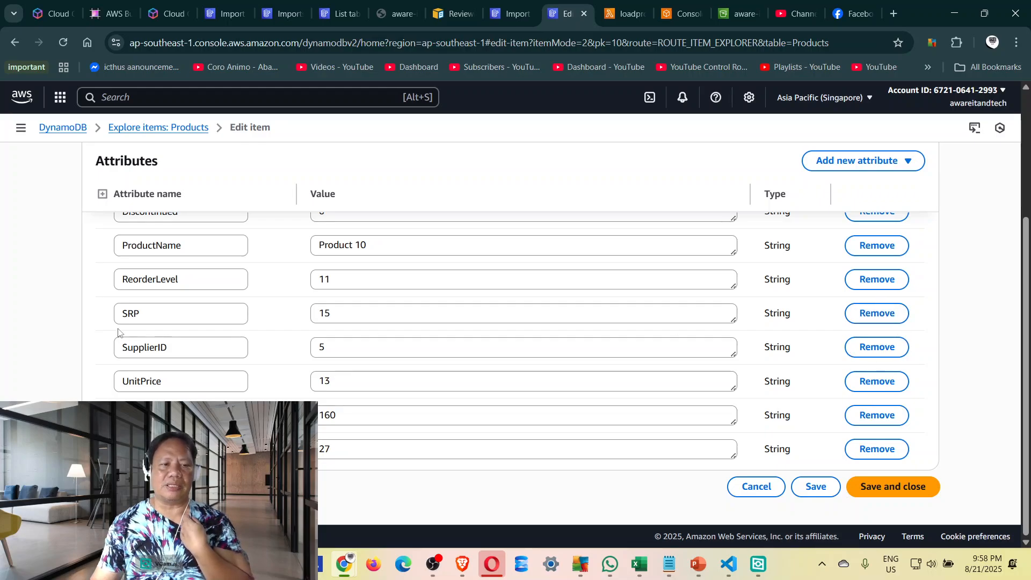
{"action": "left_click", "coordinate": [873, 320]}
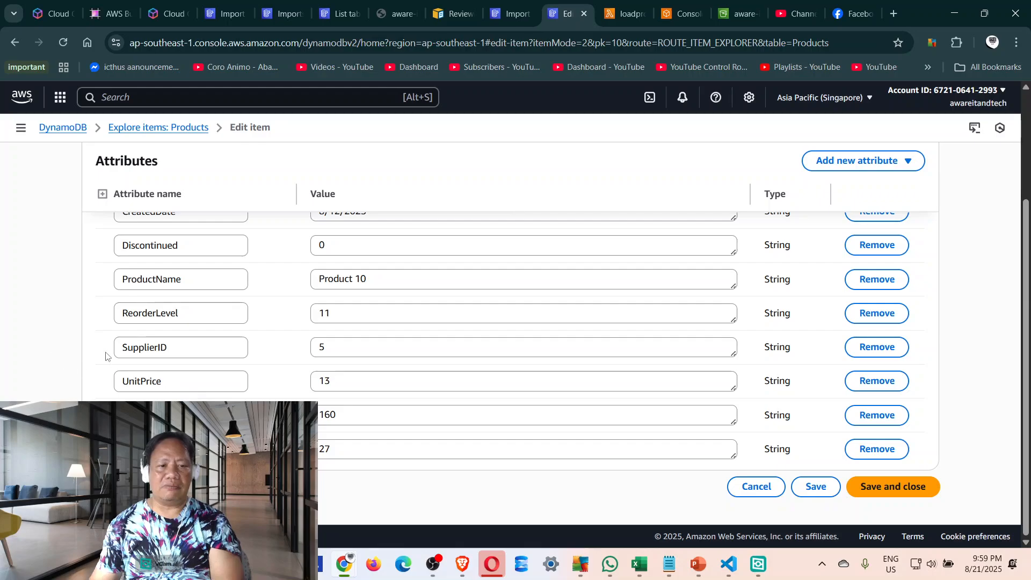
{"action": "left_click", "coordinate": [888, 352]}
{"action": "scroll", "coordinate": [225, 225], "scroll_direction": "up", "scroll_amount": 3}
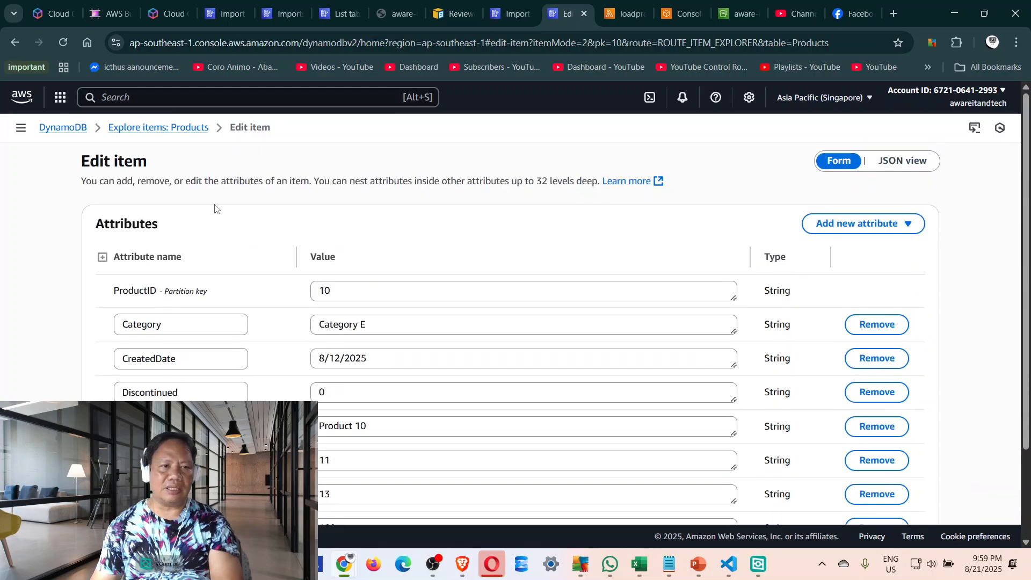
{"action": "left_click", "coordinate": [170, 132]}
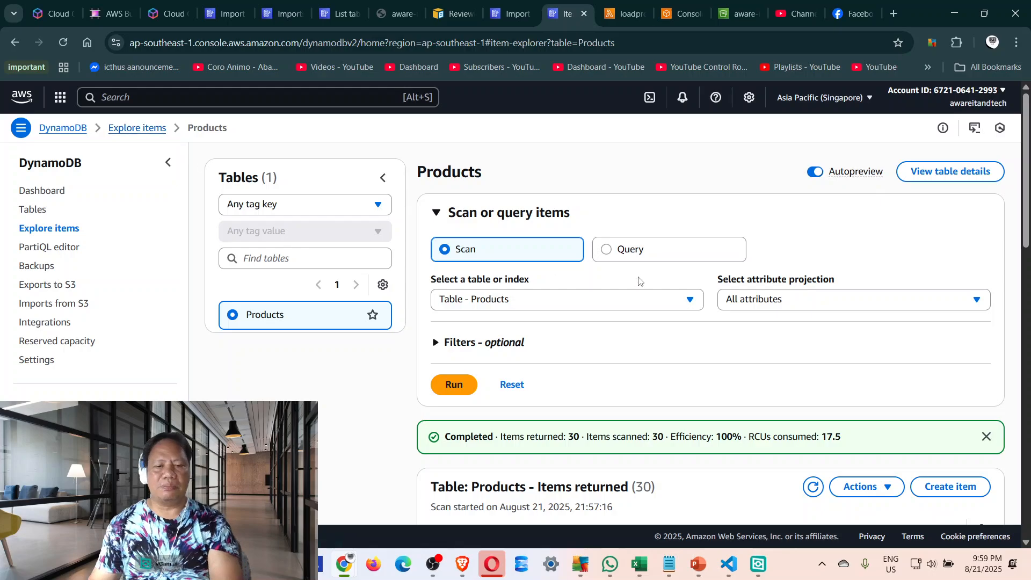
Sort the returned Products items by ProductID in descending order and look through them.
{"action": "scroll", "coordinate": [732, 315], "scroll_direction": "down", "scroll_amount": 6}
{"action": "scroll", "coordinate": [750, 451], "scroll_direction": "up", "scroll_amount": 3}
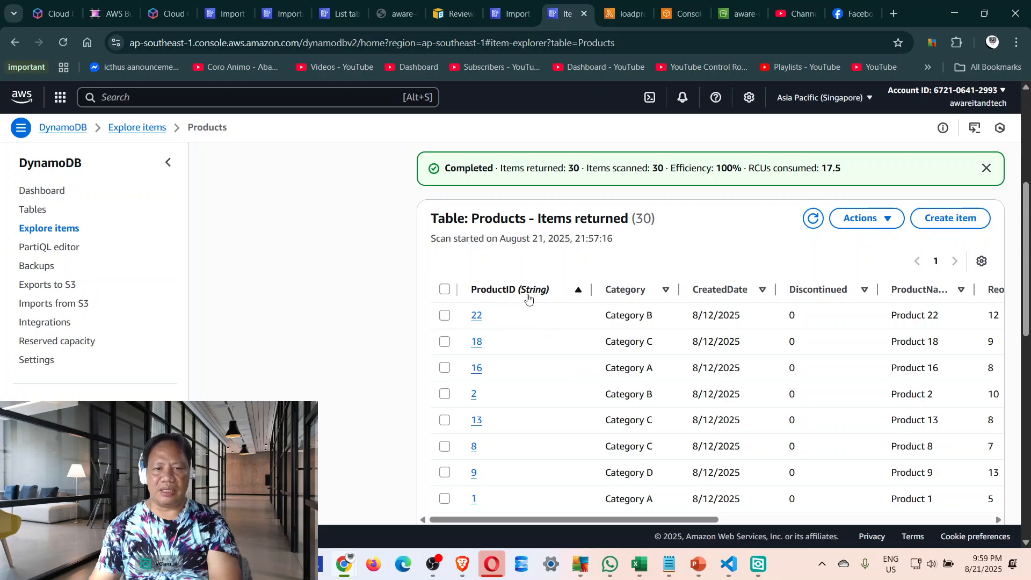
{"action": "left_click", "coordinate": [579, 294]}
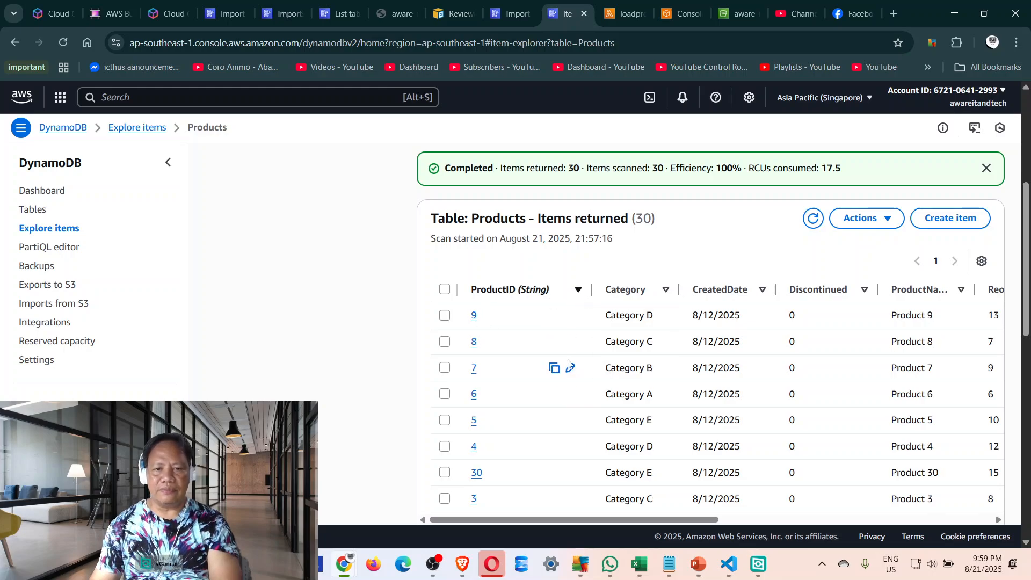
{"action": "scroll", "coordinate": [607, 381], "scroll_direction": "down", "scroll_amount": 5}
{"action": "scroll", "coordinate": [601, 392], "scroll_direction": "up", "scroll_amount": 10}
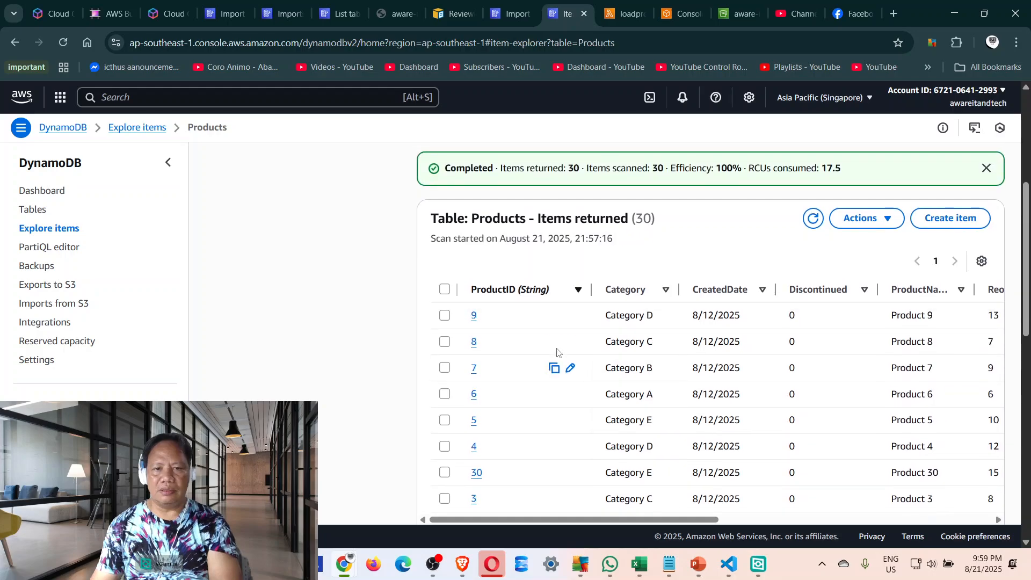
{"action": "scroll", "coordinate": [552, 349], "scroll_direction": "up", "scroll_amount": 5}
{"action": "scroll", "coordinate": [529, 374], "scroll_direction": "down", "scroll_amount": 3}
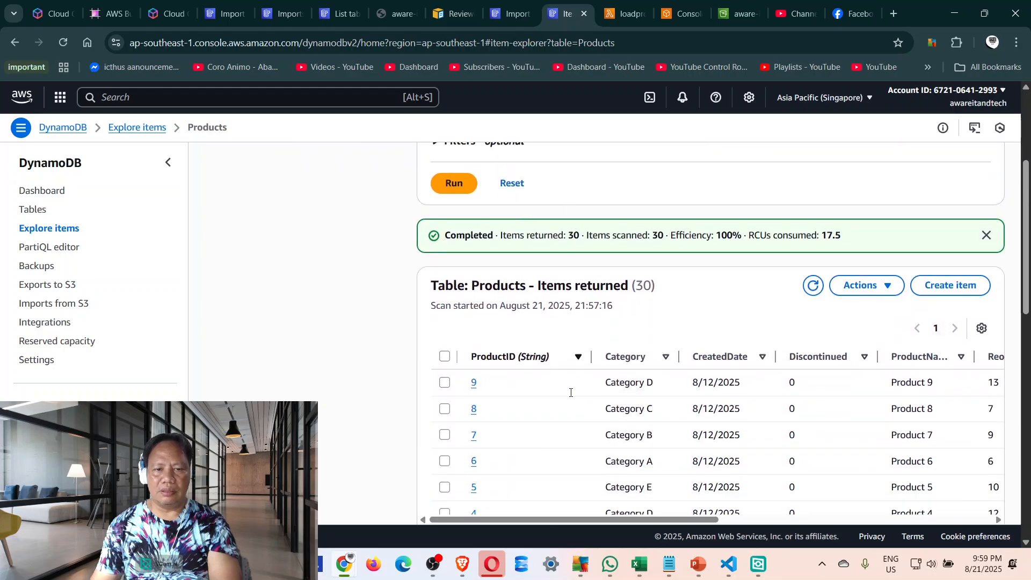
Switch the ProductID sorting back to ascending order and review the items across all attribute columns and rows.
{"action": "left_click", "coordinate": [578, 357]}
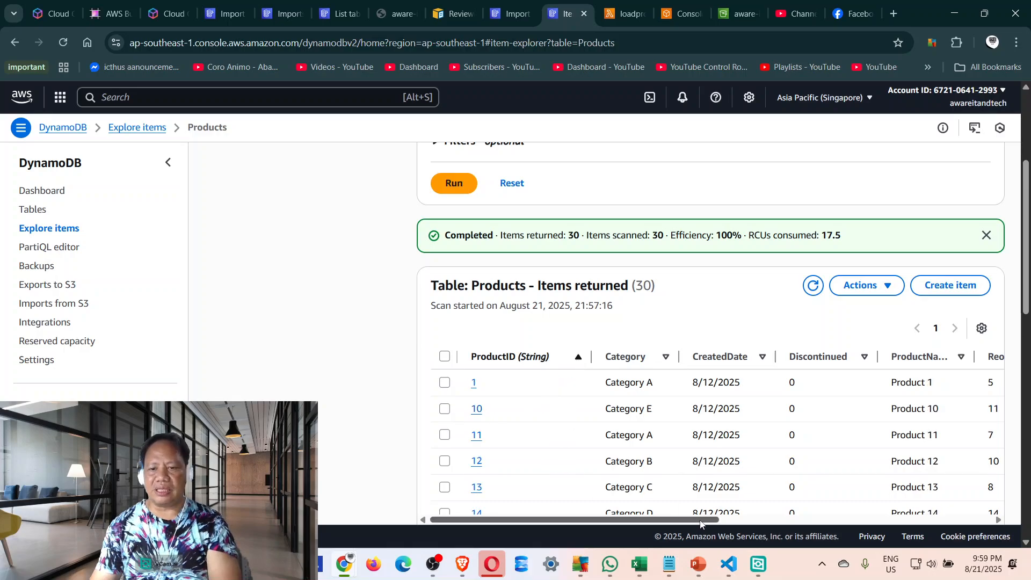
{"action": "left_click_drag", "start_coordinate": [701, 522], "coordinate": [958, 543]}
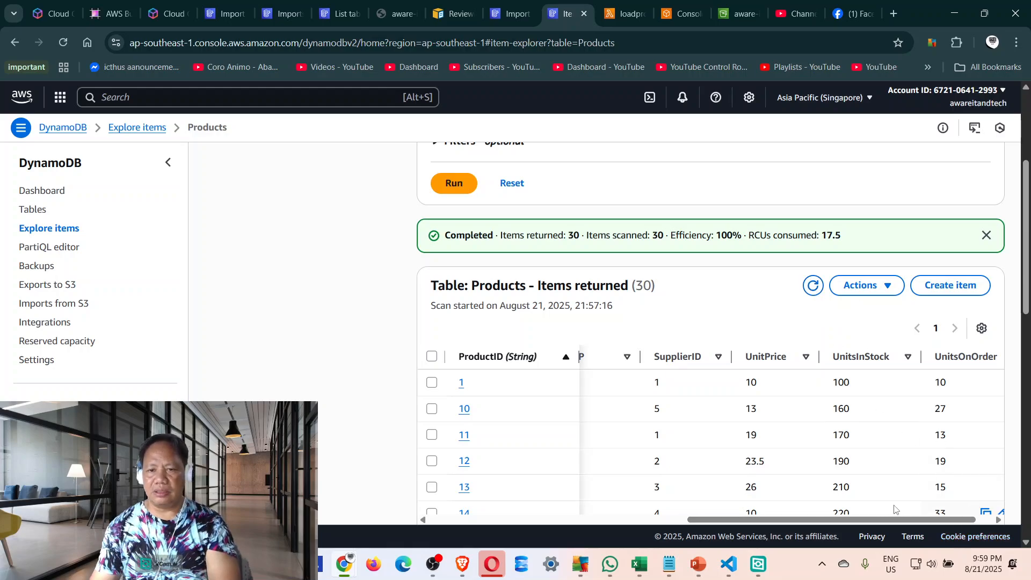
{"action": "left_click_drag", "start_coordinate": [877, 524], "coordinate": [515, 505]}
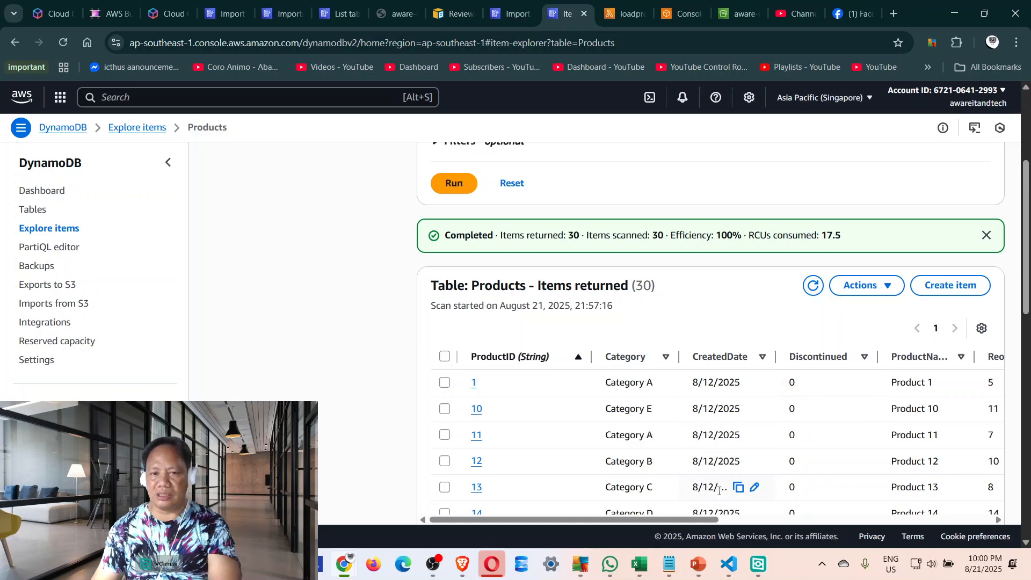
{"action": "scroll", "coordinate": [780, 338], "scroll_direction": "down", "scroll_amount": 7}
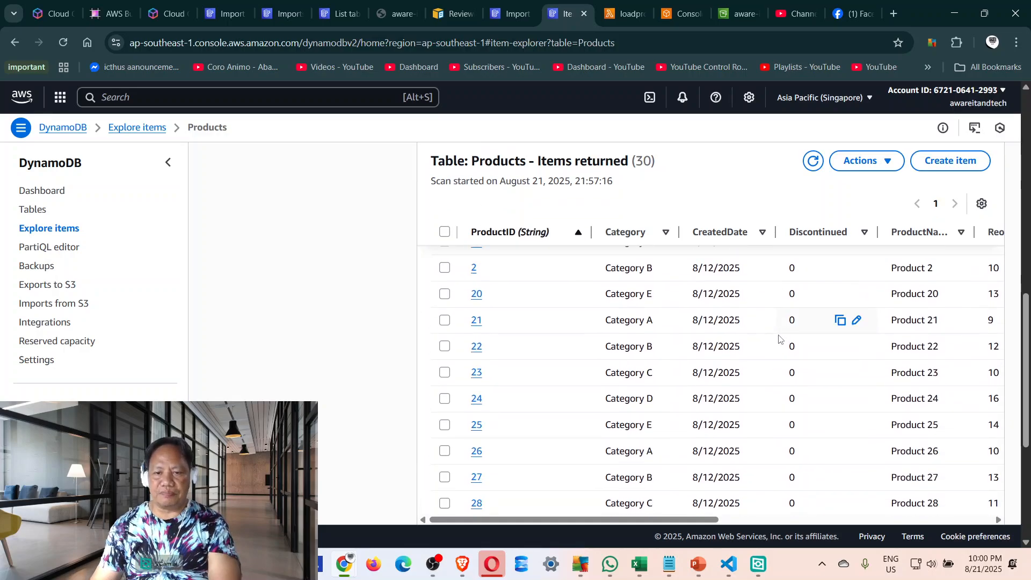
{"action": "scroll", "coordinate": [780, 339], "scroll_direction": "down", "scroll_amount": 3}
{"action": "scroll", "coordinate": [897, 433], "scroll_direction": "up", "scroll_amount": 6}
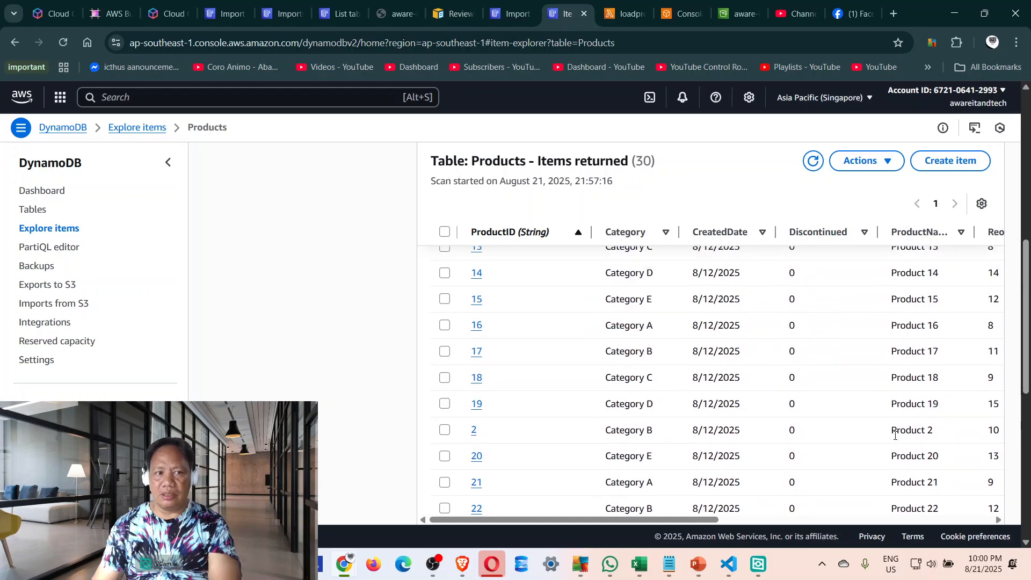
{"action": "scroll", "coordinate": [894, 435], "scroll_direction": "up", "scroll_amount": 5}
Open the PartiQL editor, run the query "select * from products" and check its outcome.
{"action": "left_click", "coordinate": [24, 214]}
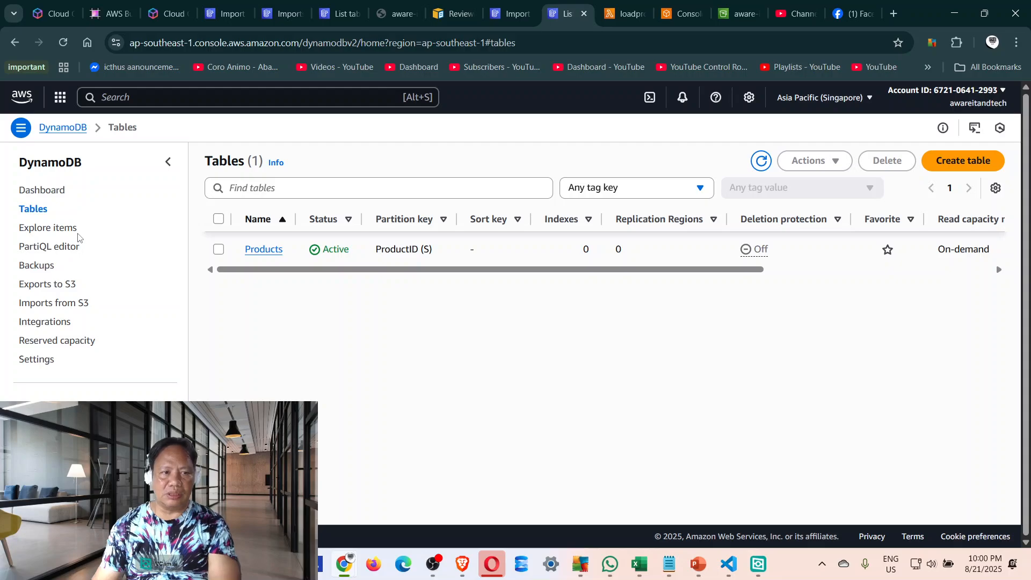
{"action": "left_click", "coordinate": [78, 247]}
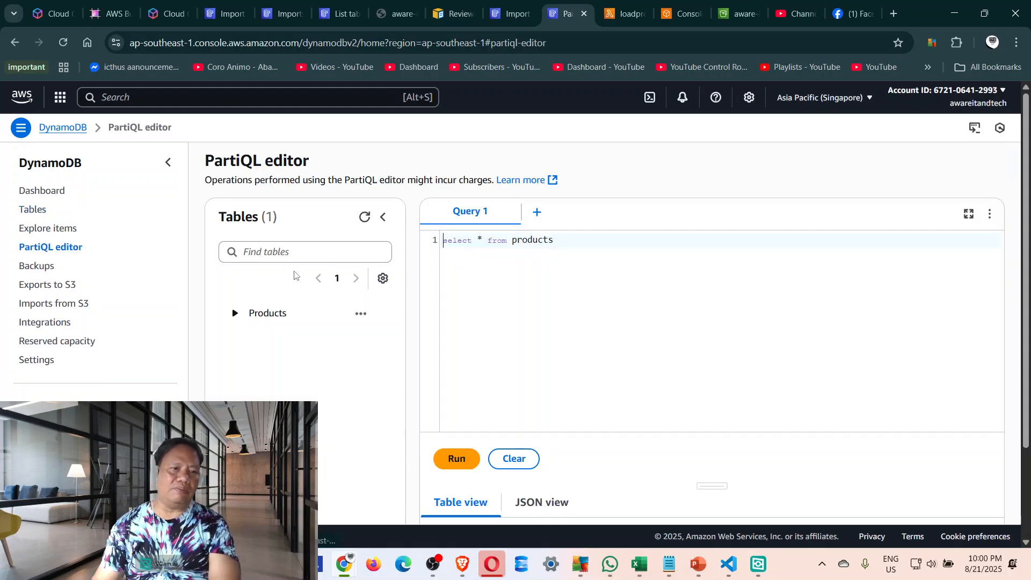
{"action": "left_click_drag", "start_coordinate": [575, 239], "coordinate": [344, 236]}
{"action": "left_click", "coordinate": [457, 460]}
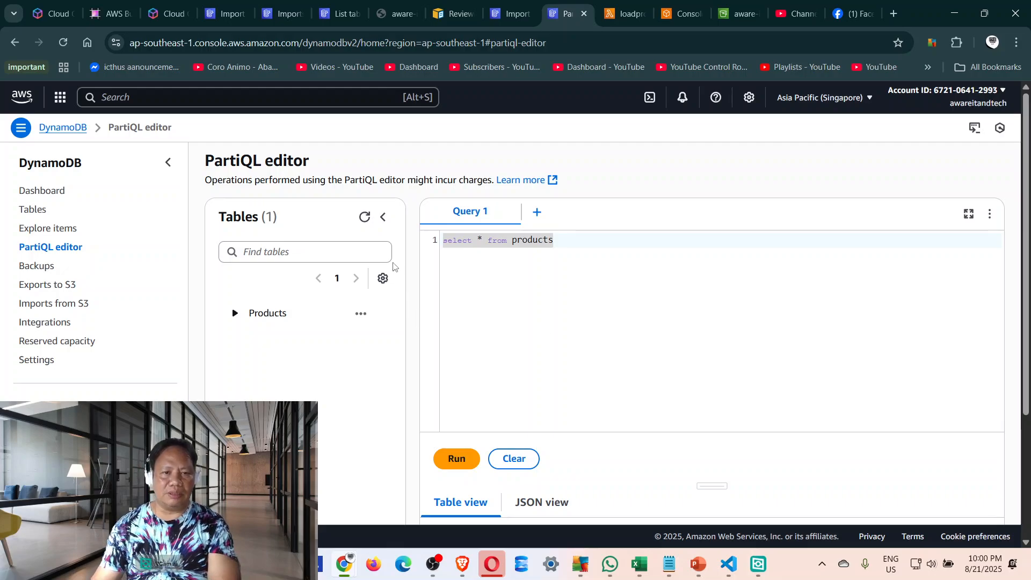
{"action": "left_click", "coordinate": [592, 278]}
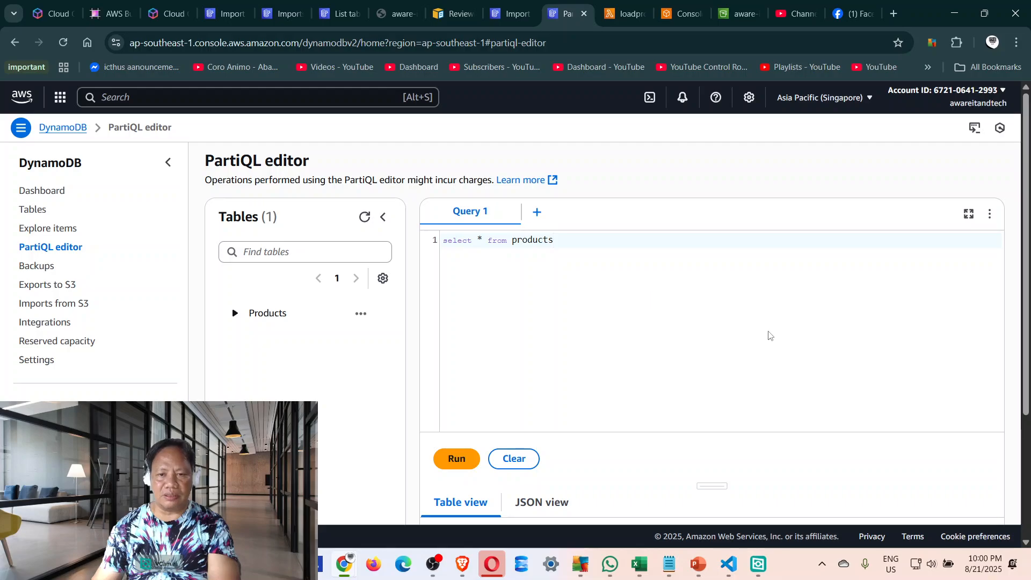
{"action": "scroll", "coordinate": [772, 349], "scroll_direction": "down", "scroll_amount": 3}
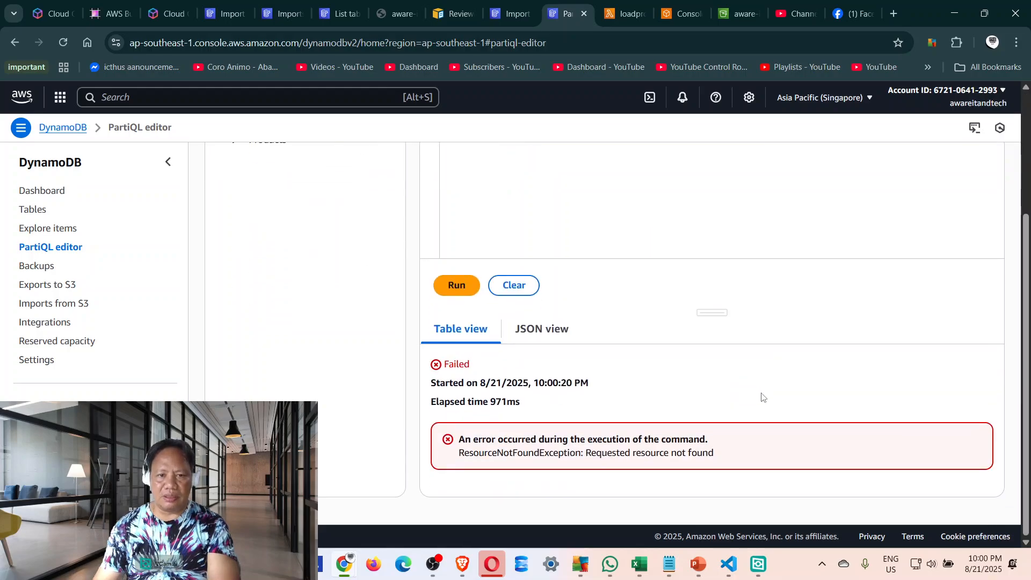
{"action": "scroll", "coordinate": [762, 397], "scroll_direction": "up", "scroll_amount": 3}
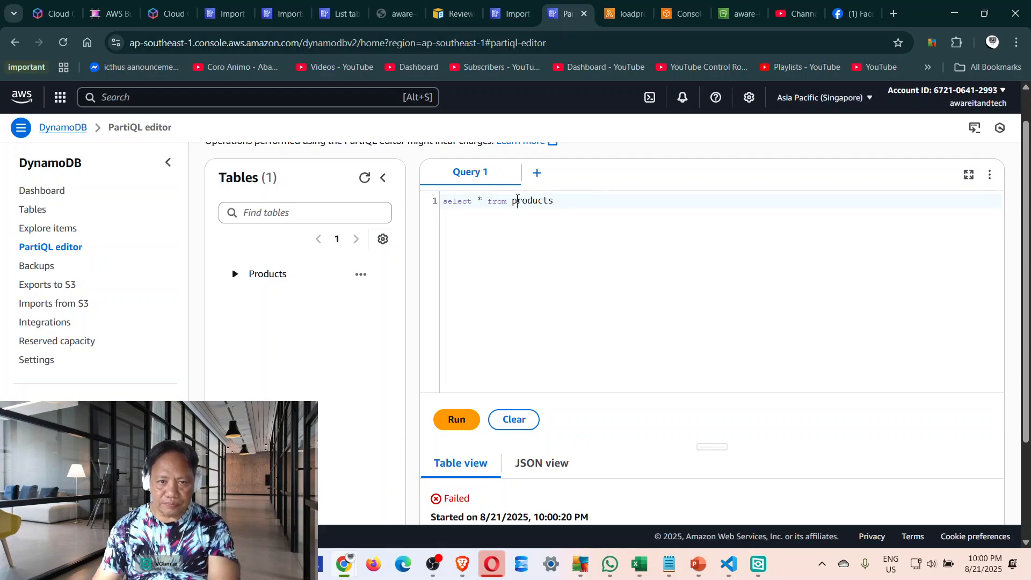
Change the table name in the query to Products, run "select * from Products" and look through the returned items.
{"action": "key", "text": "BackSpace"}
{"action": "type", "text": "P"}
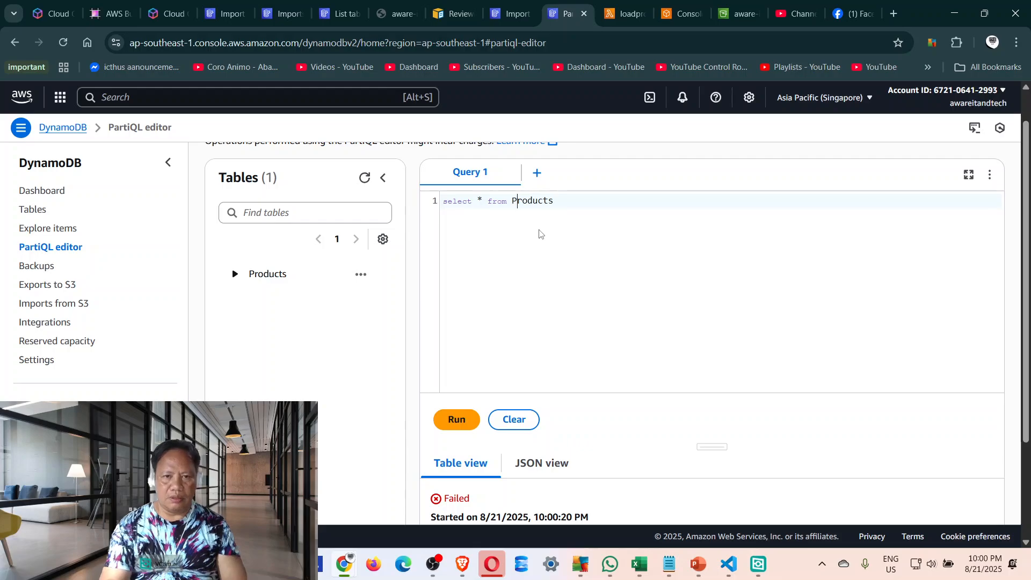
{"action": "left_click_drag", "start_coordinate": [593, 201], "coordinate": [279, 200]}
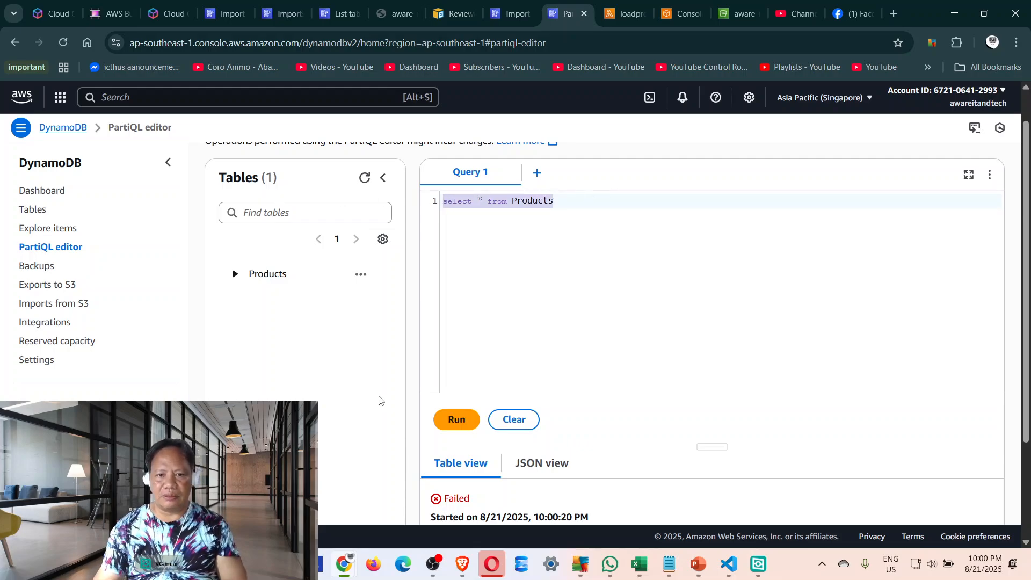
{"action": "left_click", "coordinate": [463, 420]}
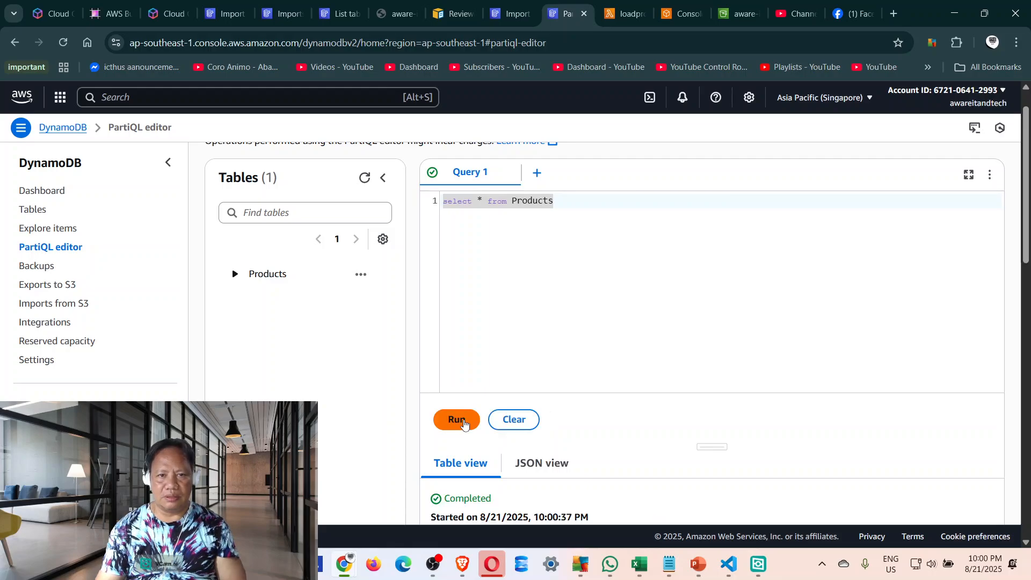
{"action": "scroll", "coordinate": [754, 405], "scroll_direction": "down", "scroll_amount": 7}
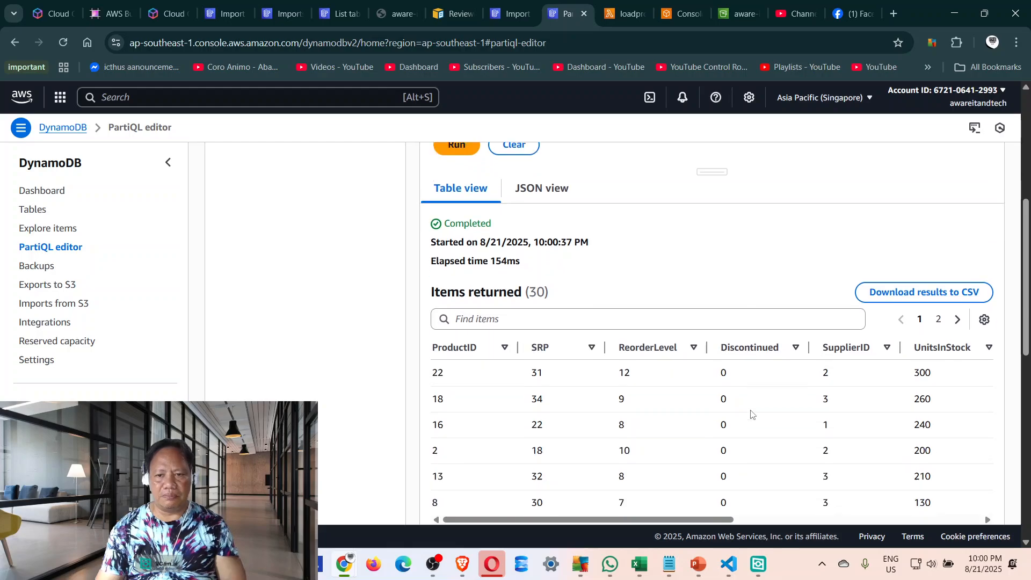
{"action": "scroll", "coordinate": [512, 369], "scroll_direction": "down", "scroll_amount": 3}
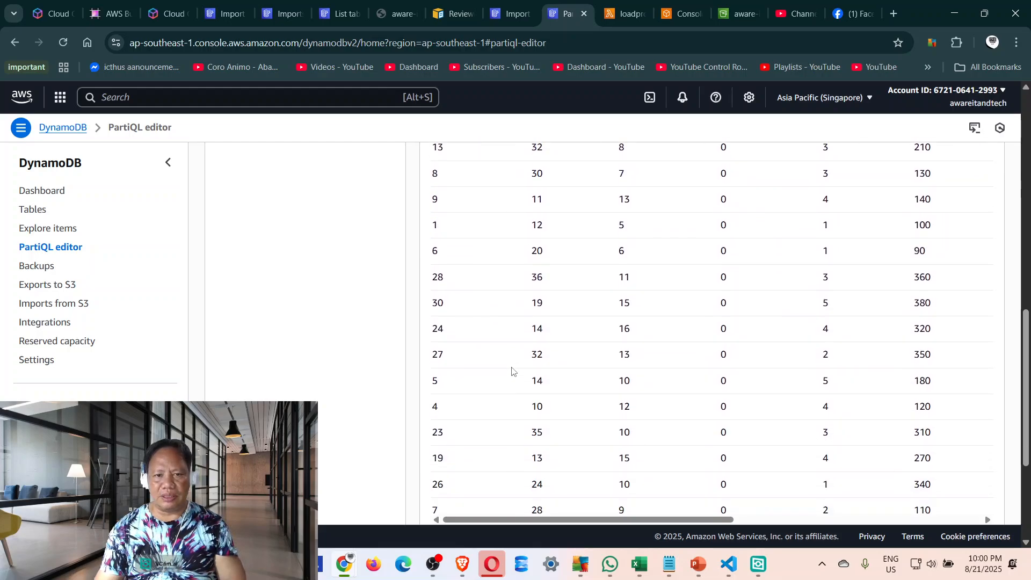
{"action": "scroll", "coordinate": [512, 371], "scroll_direction": "up", "scroll_amount": 4}
{"action": "scroll", "coordinate": [514, 370], "scroll_direction": "up", "scroll_amount": 6}
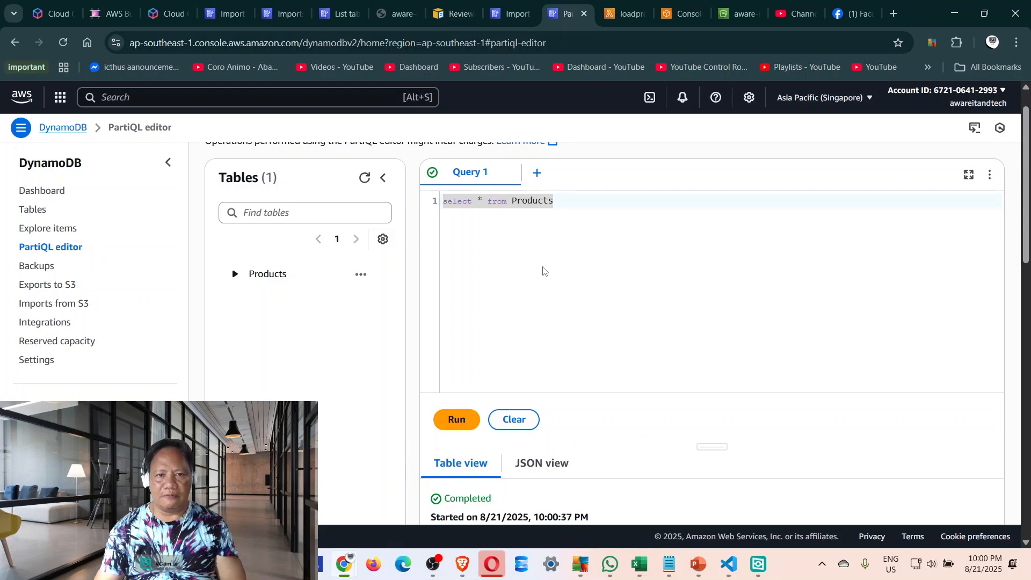
Review the Products query results, append "order by 1" to the statement, run it and check the outcome.
{"action": "scroll", "coordinate": [698, 387], "scroll_direction": "down", "scroll_amount": 10}
{"action": "scroll", "coordinate": [730, 399], "scroll_direction": "down", "scroll_amount": 4}
{"action": "scroll", "coordinate": [721, 397], "scroll_direction": "up", "scroll_amount": 10}
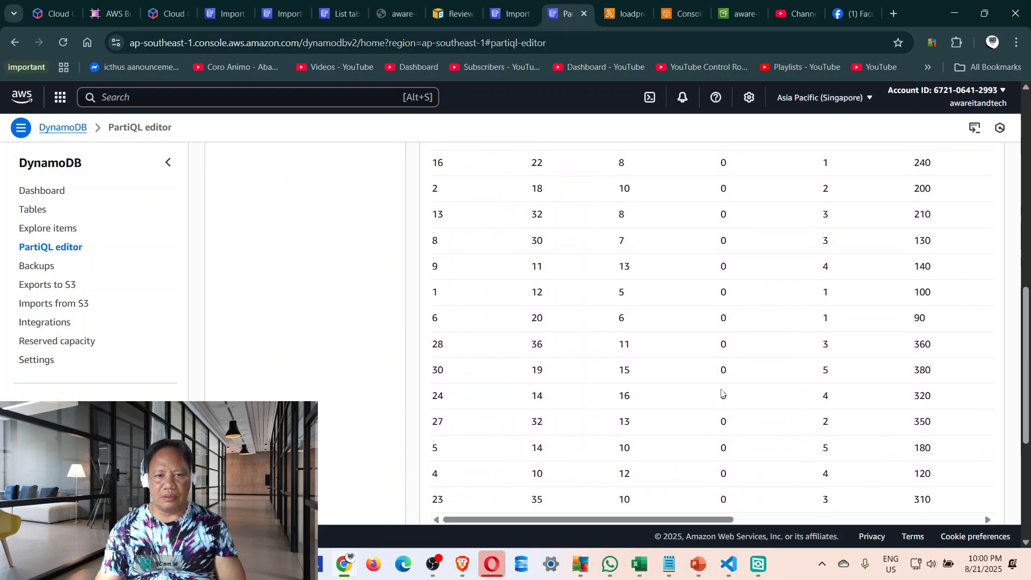
{"action": "scroll", "coordinate": [594, 223], "scroll_direction": "up", "scroll_amount": 5}
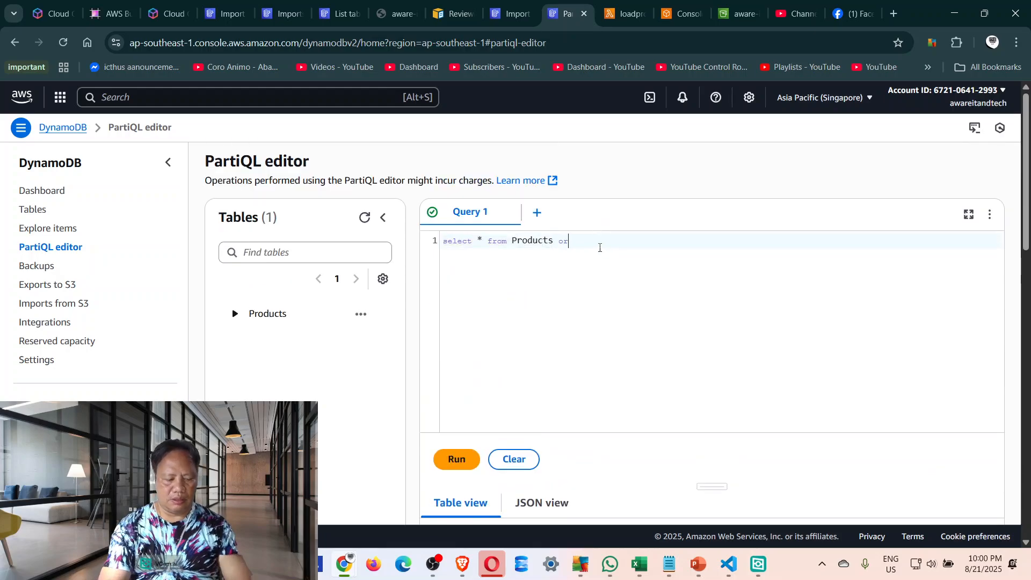
{"action": "type", "text": "der by"}
{"action": "type", "text": "1"}
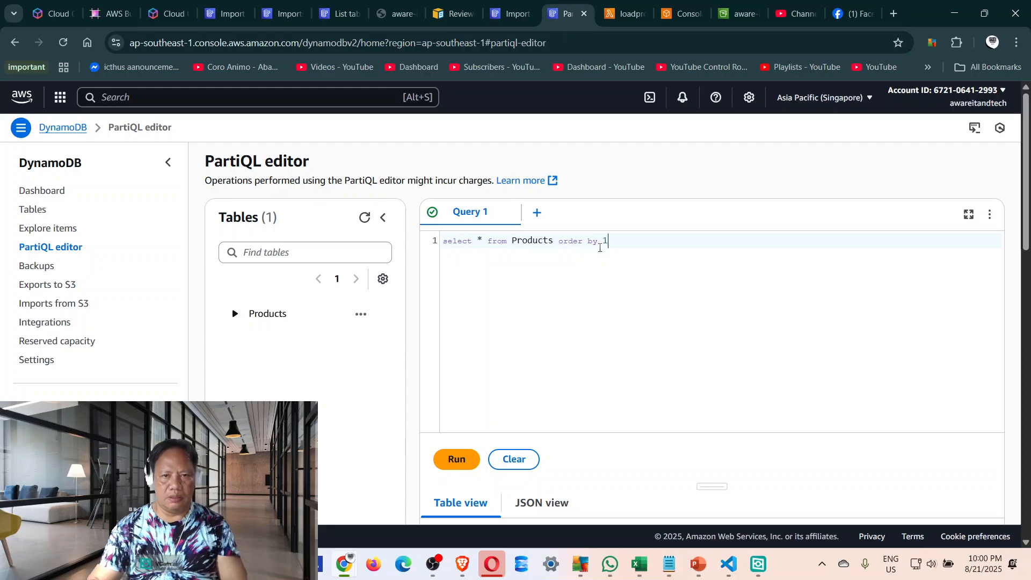
{"action": "left_click", "coordinate": [462, 462]}
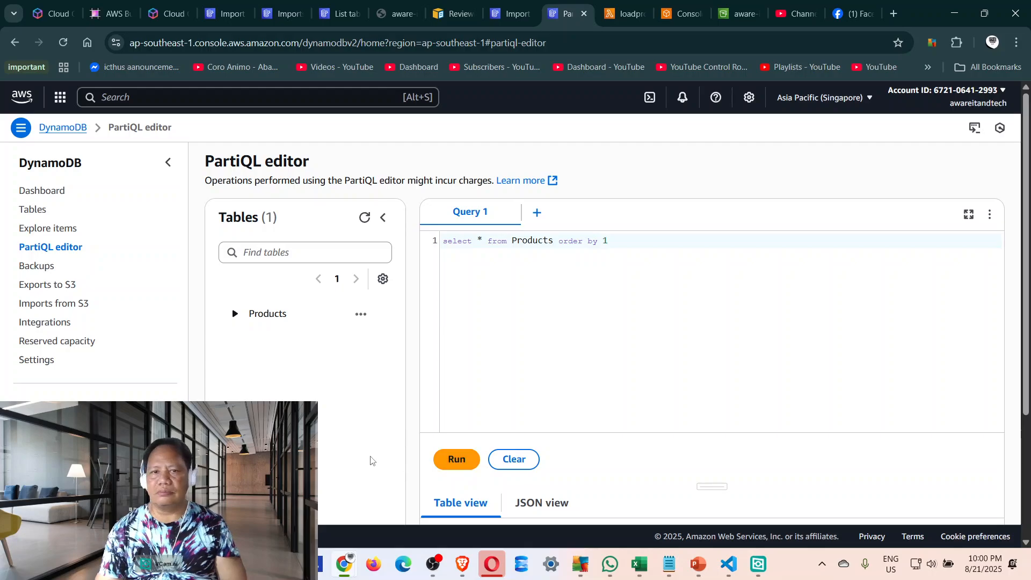
{"action": "scroll", "coordinate": [616, 371], "scroll_direction": "down", "scroll_amount": 3}
{"action": "scroll", "coordinate": [616, 380], "scroll_direction": "up", "scroll_amount": 3}
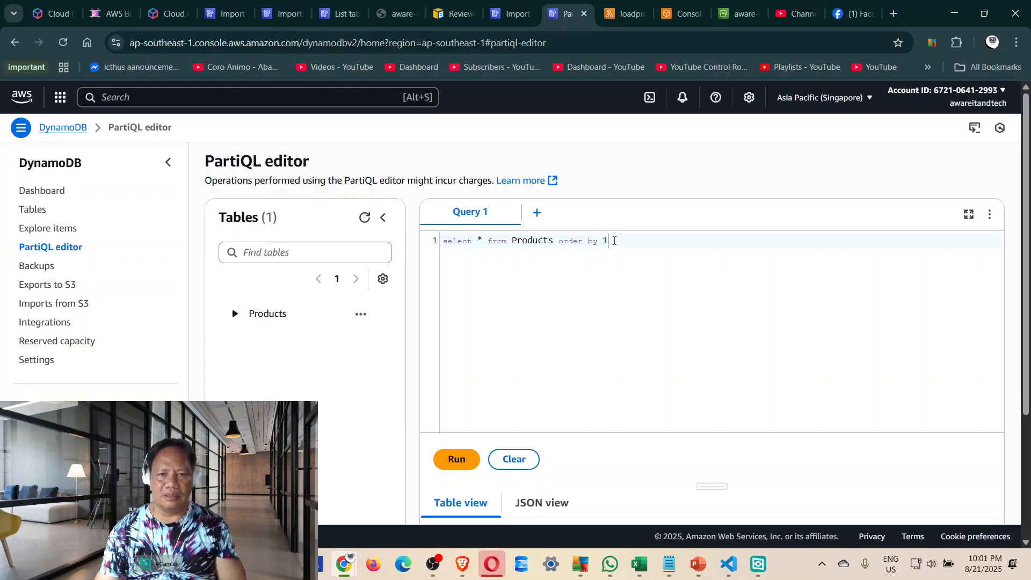
{"action": "left_click_drag", "start_coordinate": [615, 241], "coordinate": [404, 239]}
{"action": "left_click", "coordinate": [576, 333]}
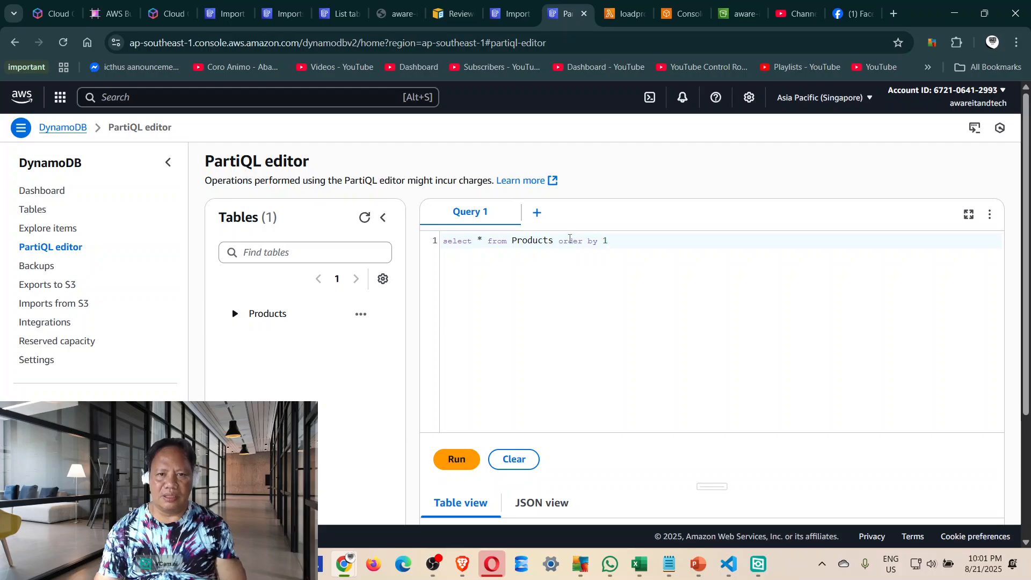
{"action": "left_click_drag", "start_coordinate": [563, 243], "coordinate": [610, 242]}
{"action": "left_click", "coordinate": [620, 267]}
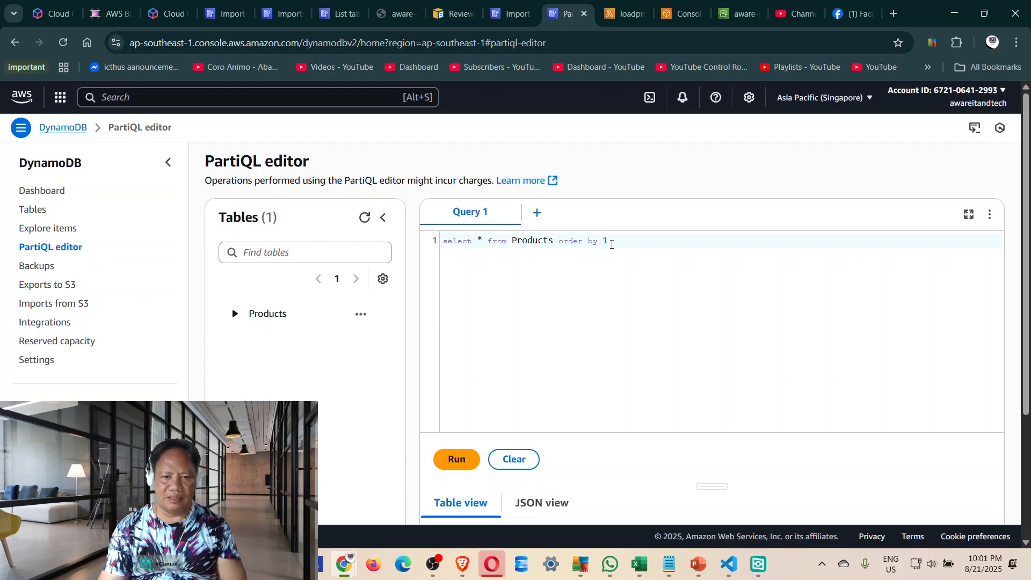
Change the query's sort expression to ProductID, run the statement and read the execution result.
{"action": "key", "text": "BackSpace"}
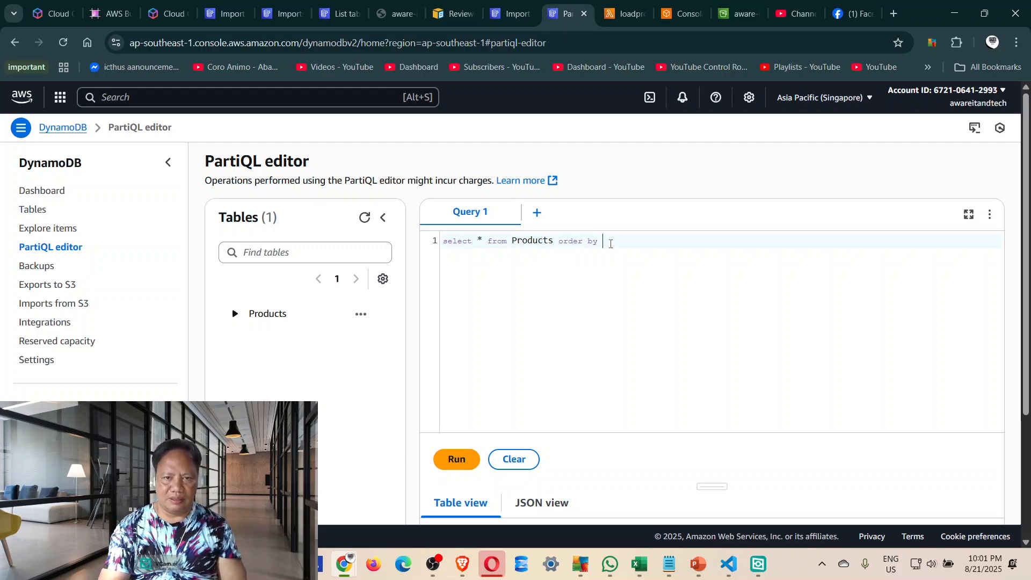
{"action": "type", "text": "product"}
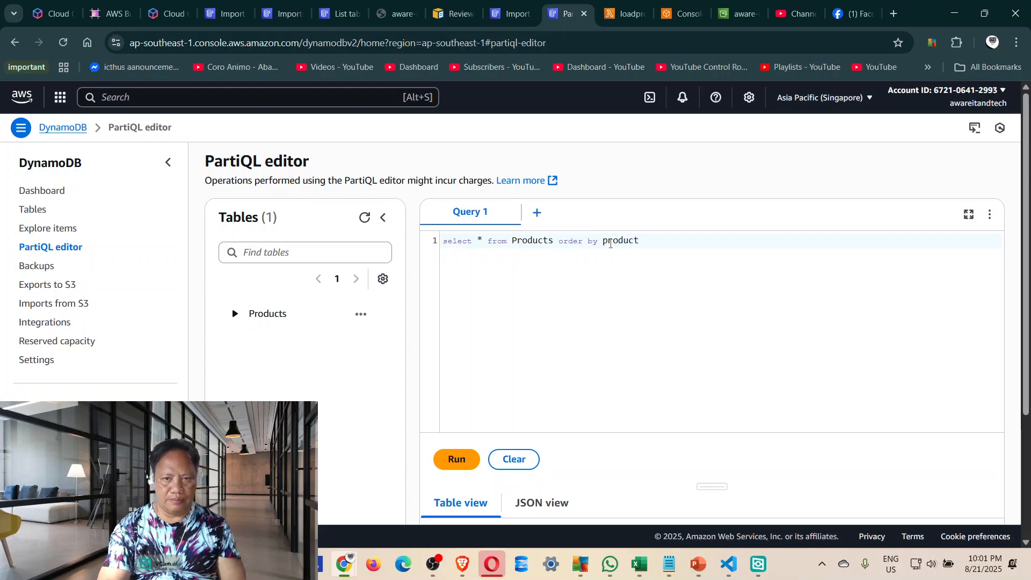
{"action": "type", "text": "ID"}
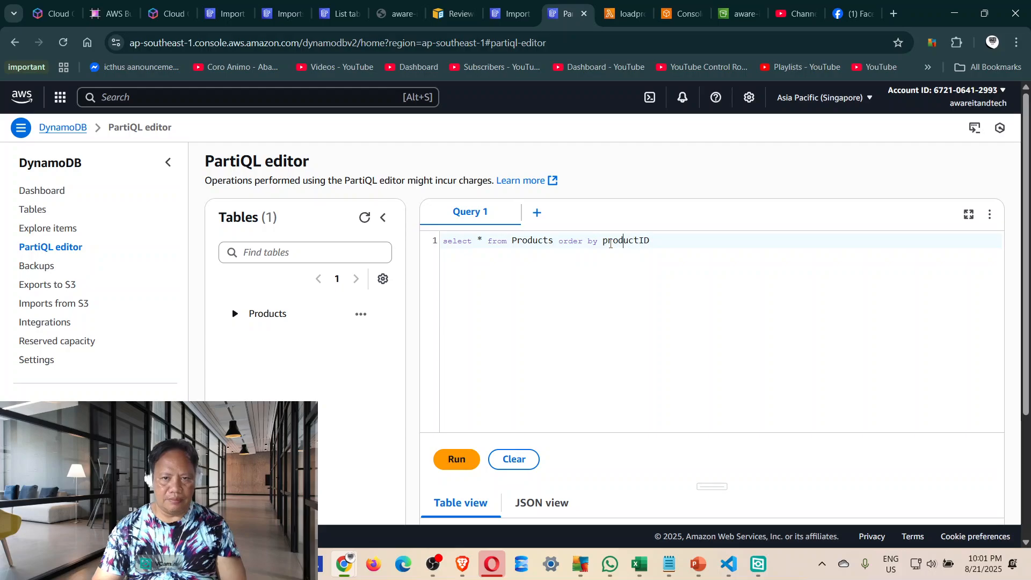
{"action": "key", "text": "Delete"}
{"action": "type", "text": "P"}
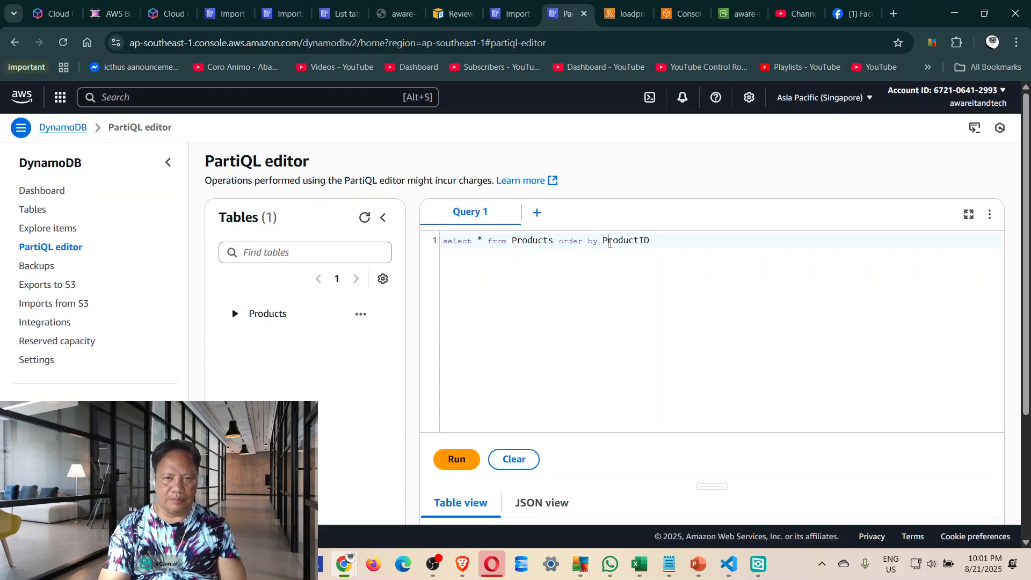
{"action": "key", "text": "ctrl+a"}
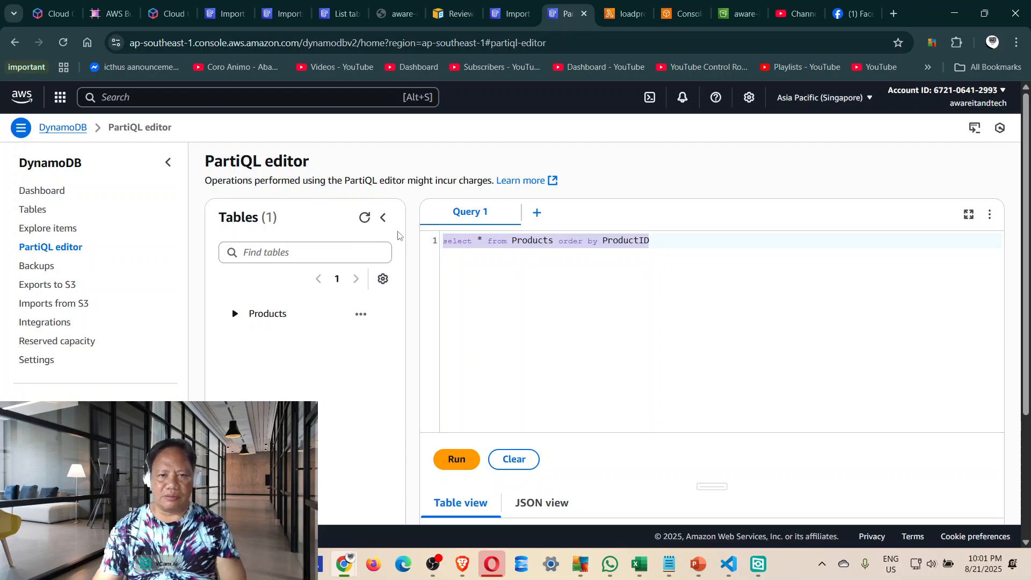
{"action": "left_click", "coordinate": [457, 459]}
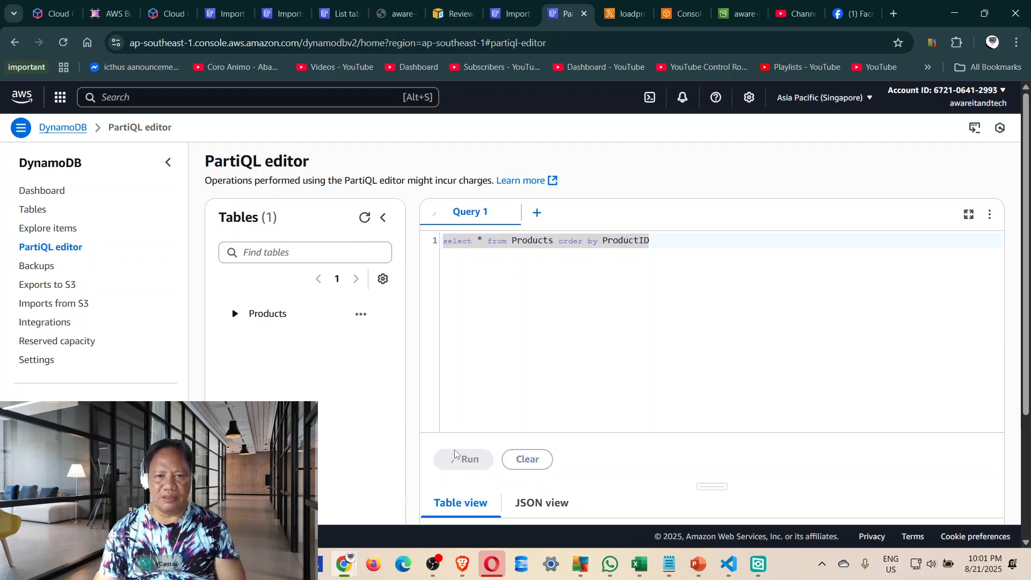
{"action": "scroll", "coordinate": [665, 396], "scroll_direction": "down", "scroll_amount": 2}
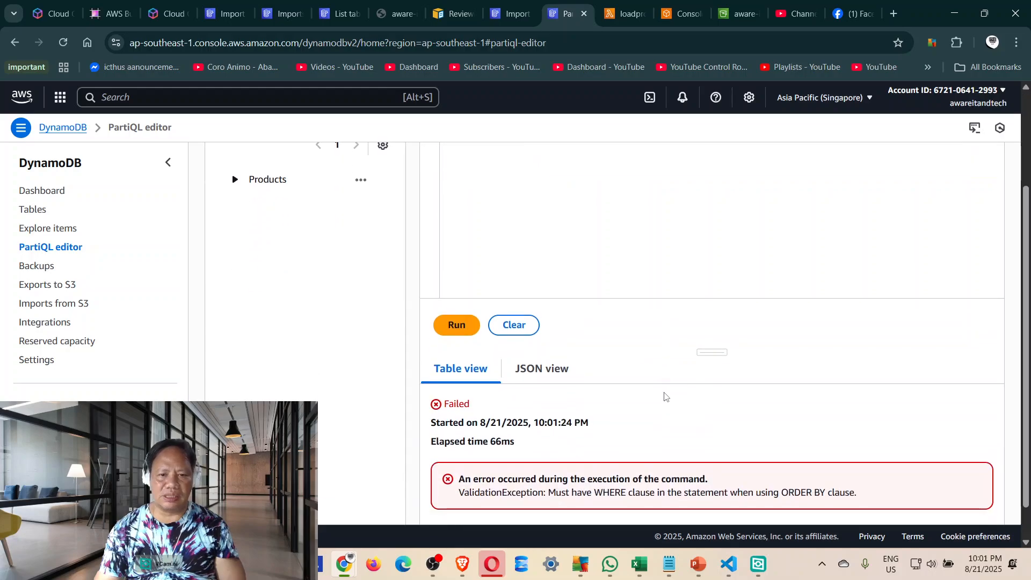
{"action": "scroll", "coordinate": [666, 396], "scroll_direction": "down", "scroll_amount": 1}
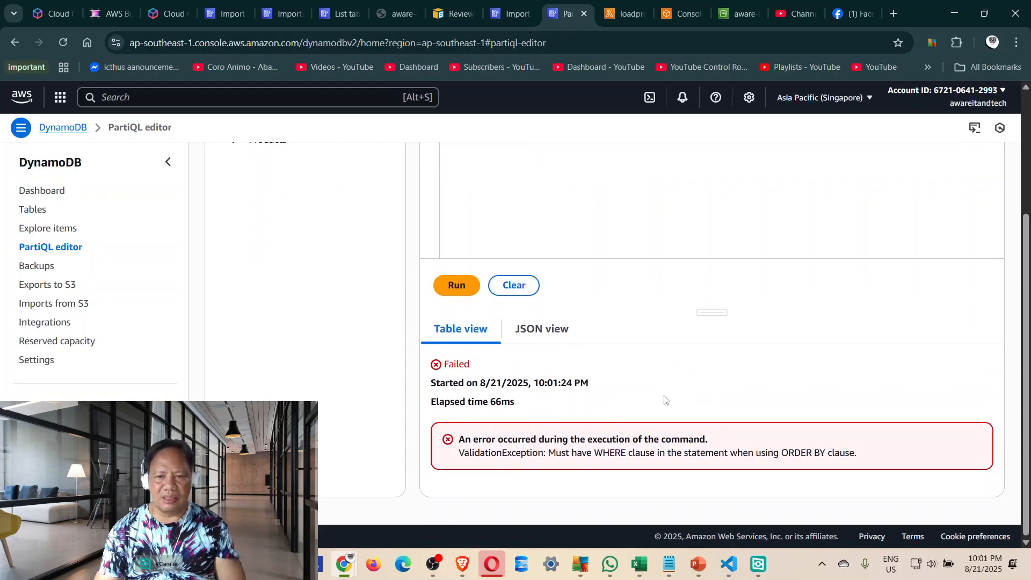
{"action": "scroll", "coordinate": [665, 400], "scroll_direction": "up", "scroll_amount": 3}
{"action": "scroll", "coordinate": [665, 400], "scroll_direction": "down", "scroll_amount": 3}
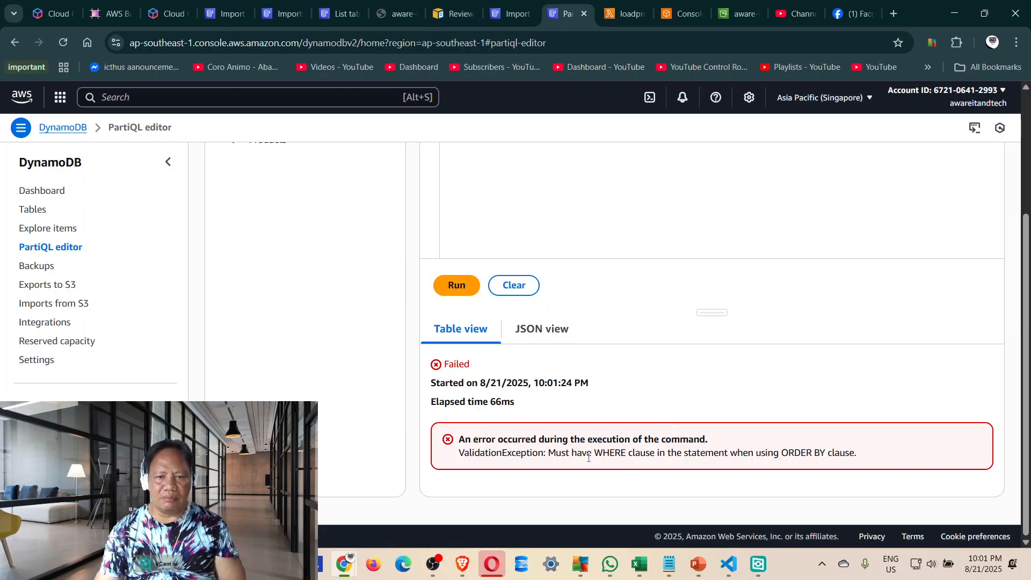
{"action": "scroll", "coordinate": [853, 461], "scroll_direction": "up", "scroll_amount": 3}
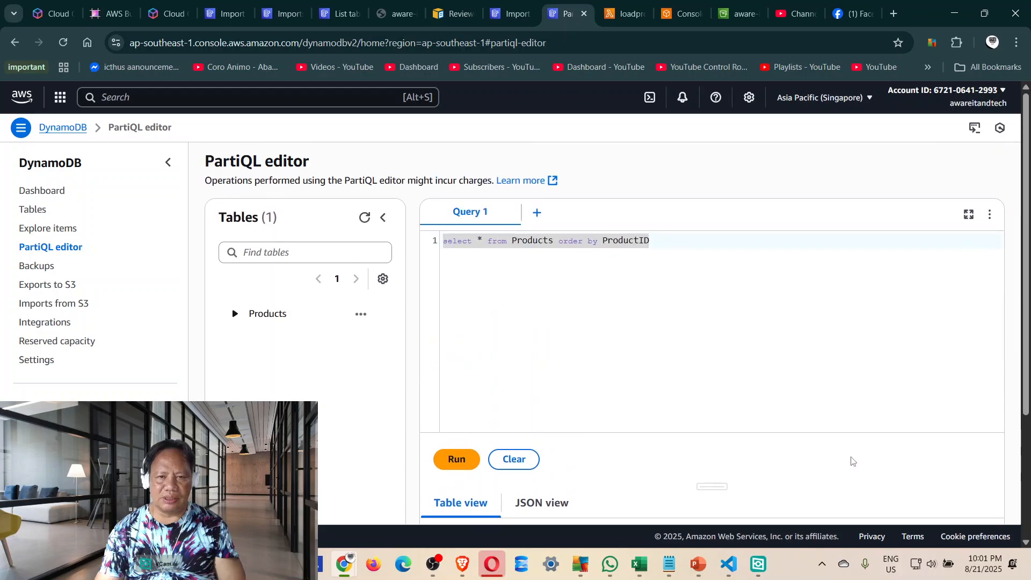
Insert the condition "where productid <20" before the order by clause, run the query and read the execution result.
{"action": "left_click", "coordinate": [689, 244]}
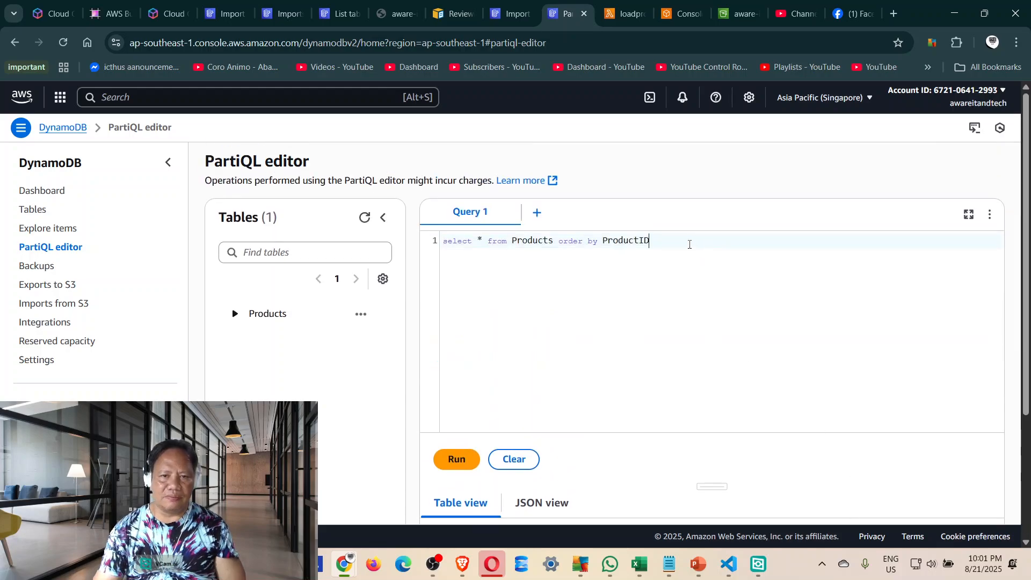
{"action": "left_click", "coordinate": [559, 246]}
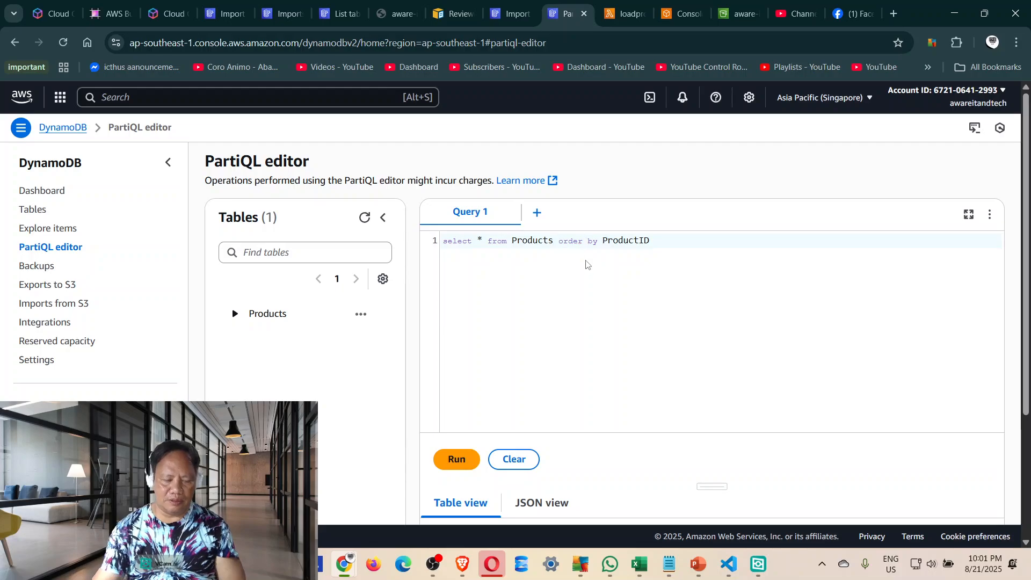
{"action": "type", "text": "whe"}
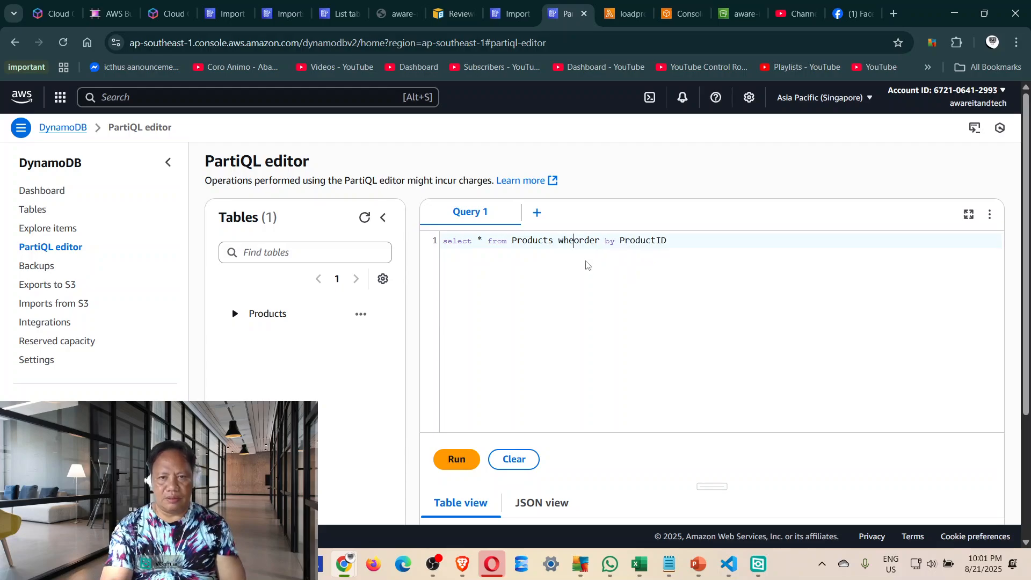
{"action": "type", "text": "re pr"}
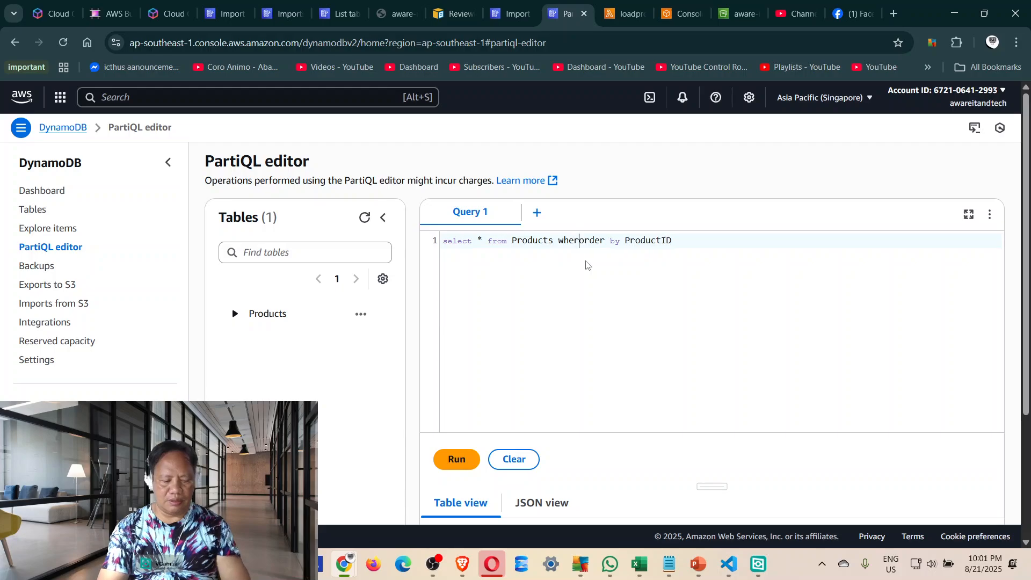
{"action": "type", "text": "oductid"}
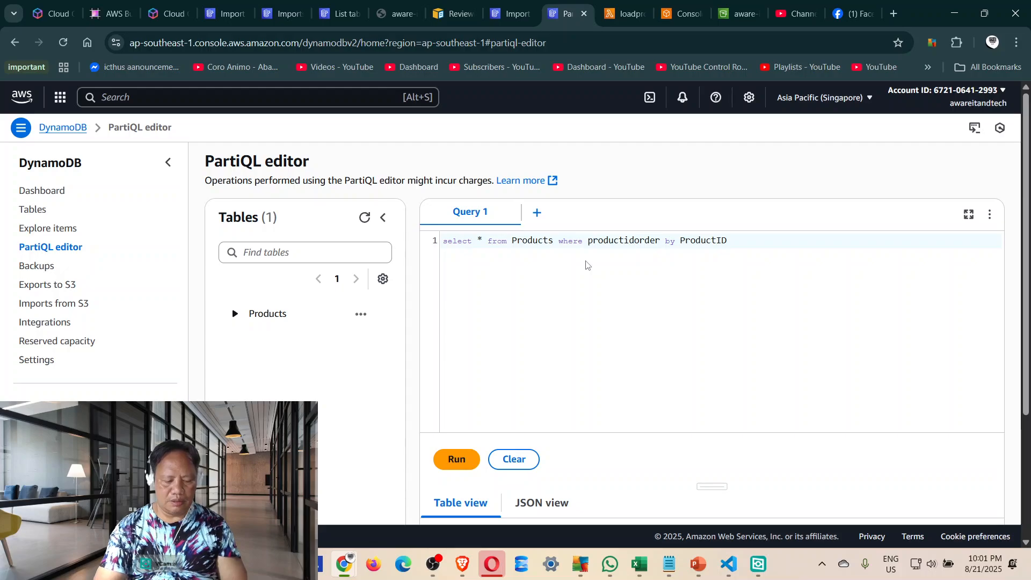
{"action": "type", "text": " <20"}
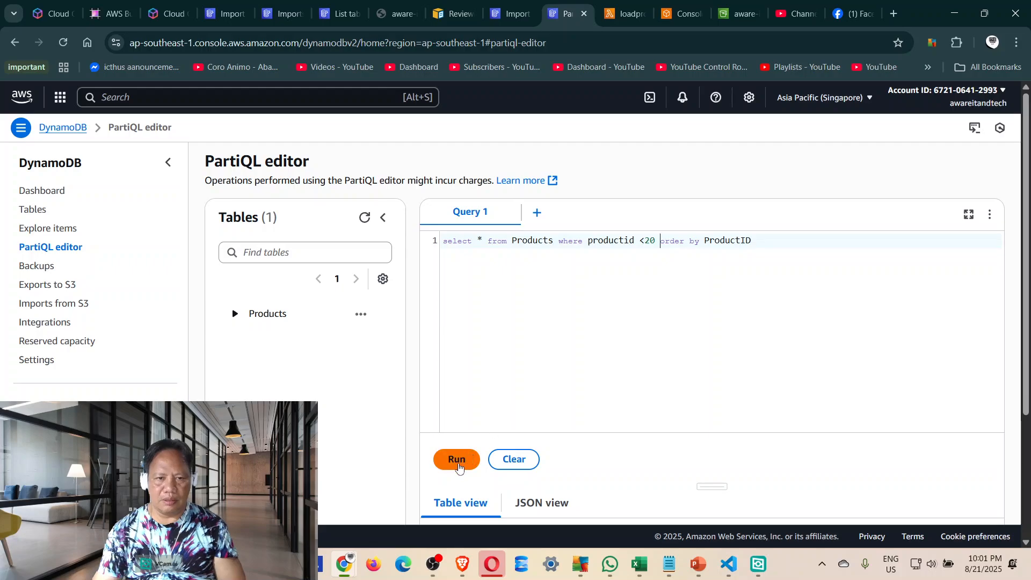
{"action": "left_click", "coordinate": [456, 460]}
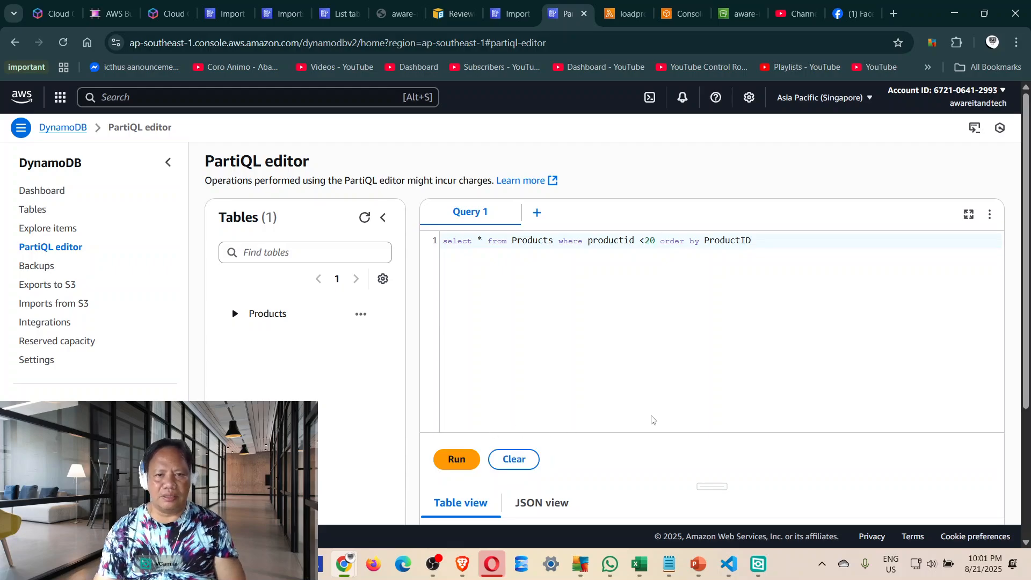
{"action": "scroll", "coordinate": [625, 417], "scroll_direction": "down", "scroll_amount": 4}
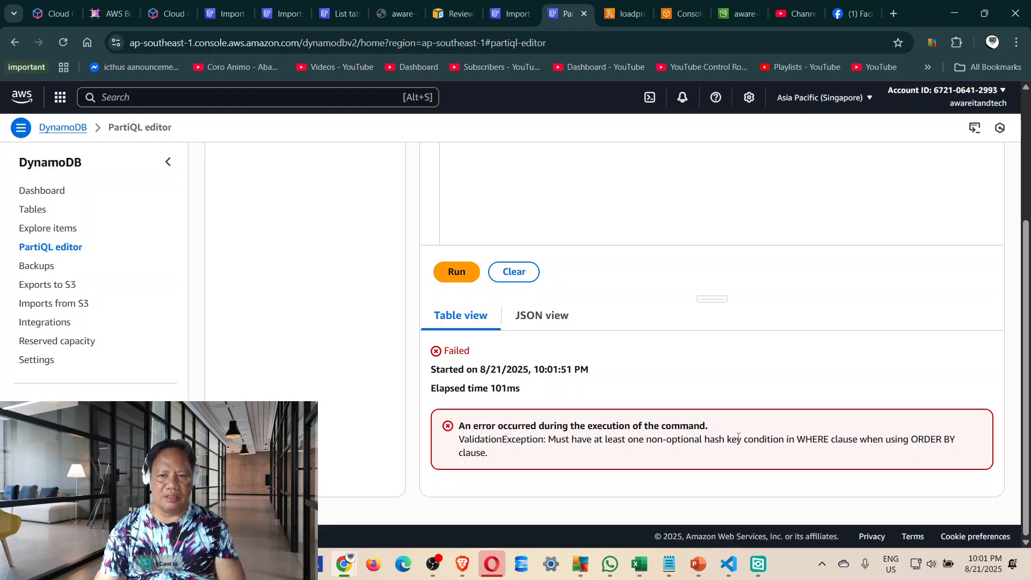
{"action": "scroll", "coordinate": [735, 435], "scroll_direction": "up", "scroll_amount": 4}
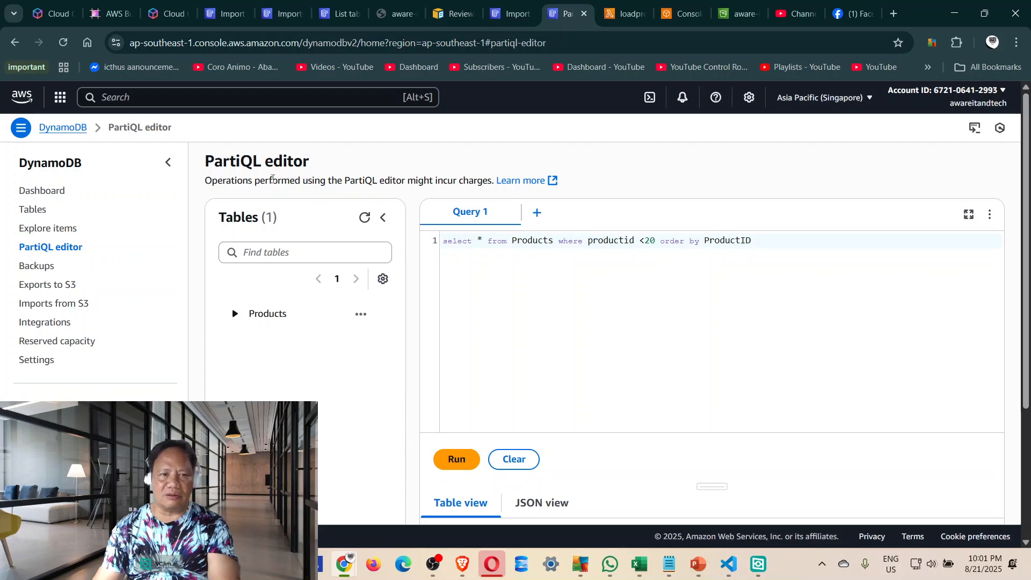
{"action": "left_click_drag", "start_coordinate": [215, 168], "coordinate": [318, 171]}
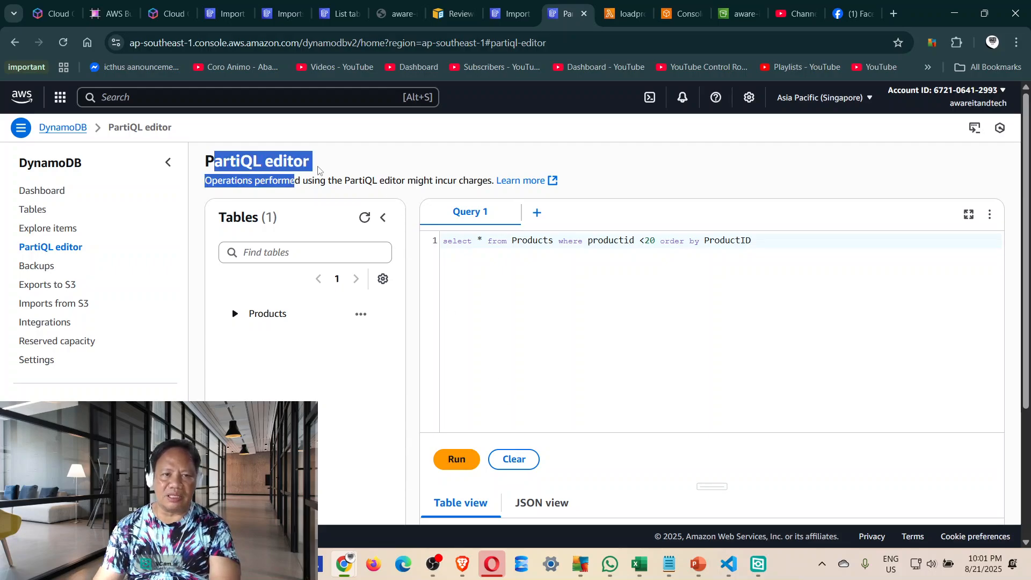
{"action": "left_click", "coordinate": [663, 333]}
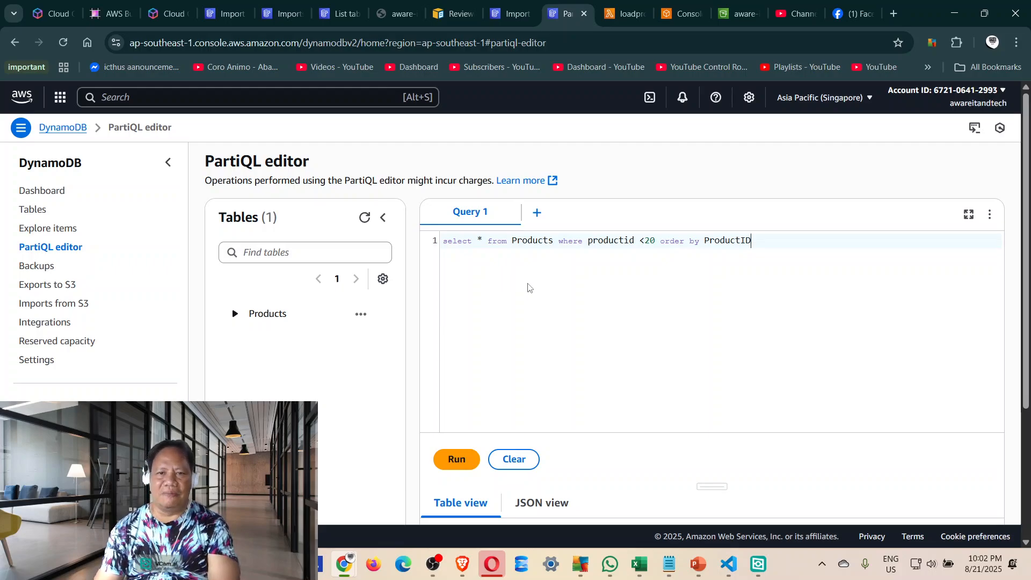
{"action": "left_click", "coordinate": [740, 248]}
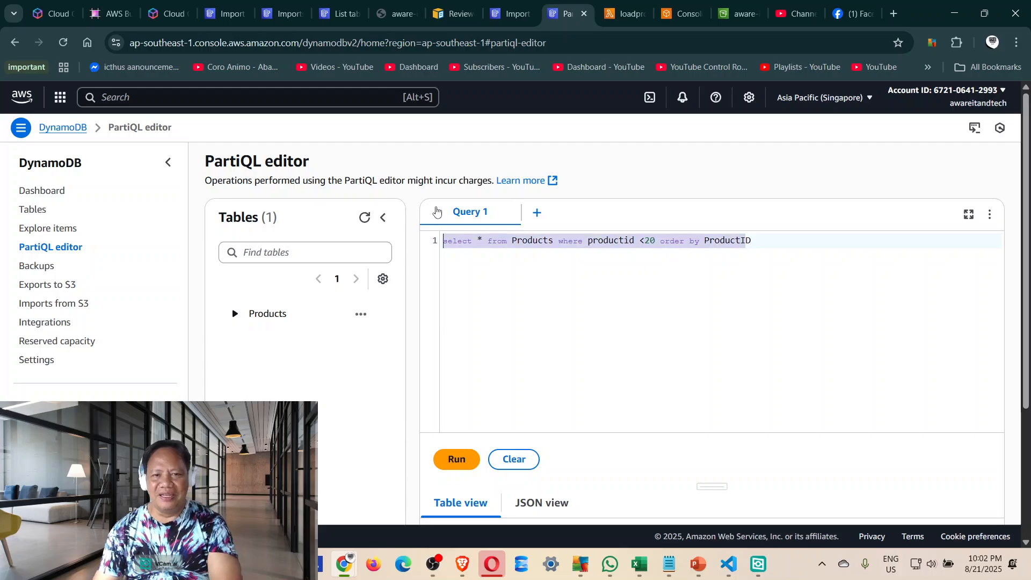
{"action": "scroll", "coordinate": [764, 378], "scroll_direction": "down", "scroll_amount": 3}
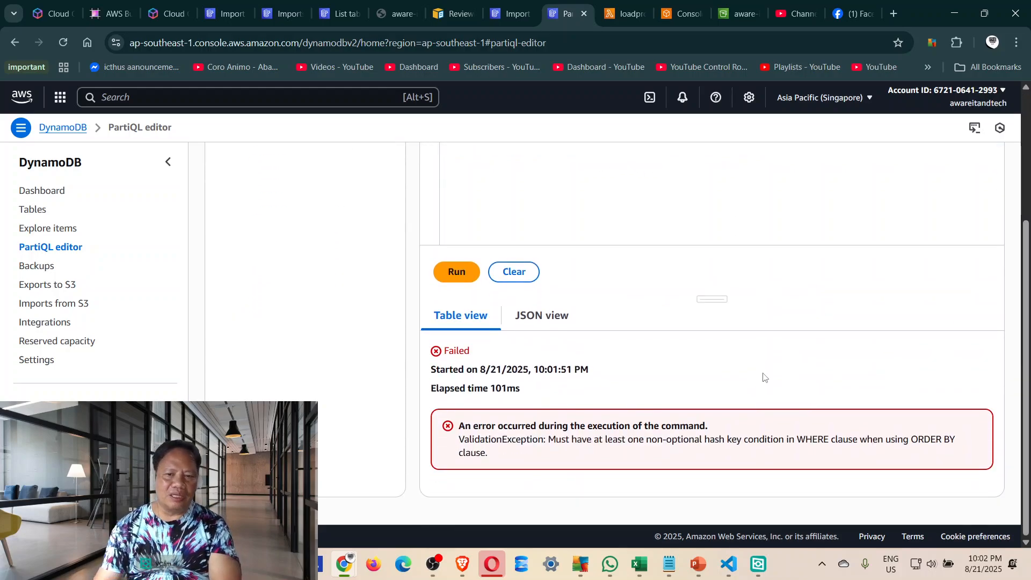
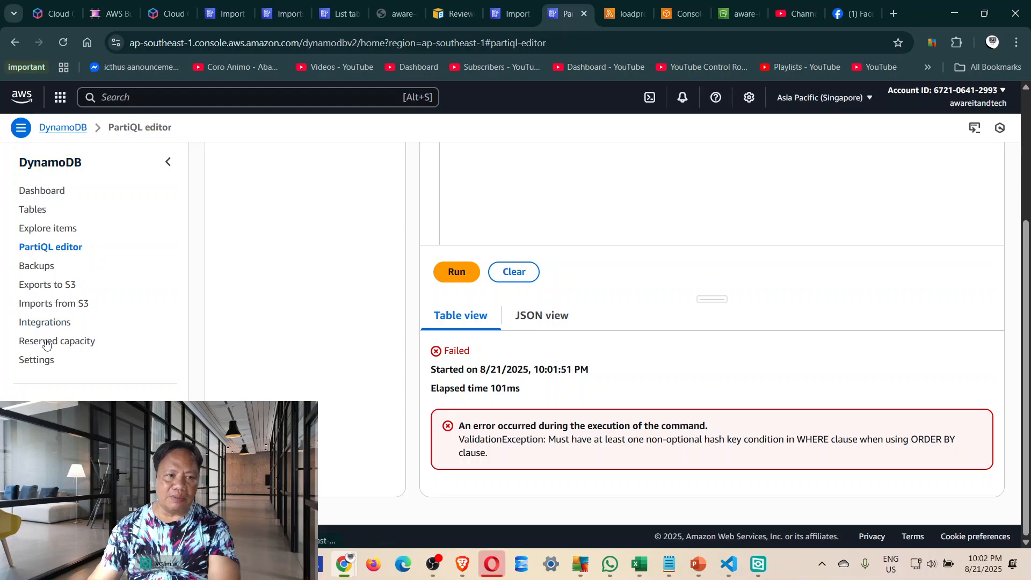
View DynamoDB's list of import jobs from S3 and its list of tables.
{"action": "left_click", "coordinate": [52, 305]}
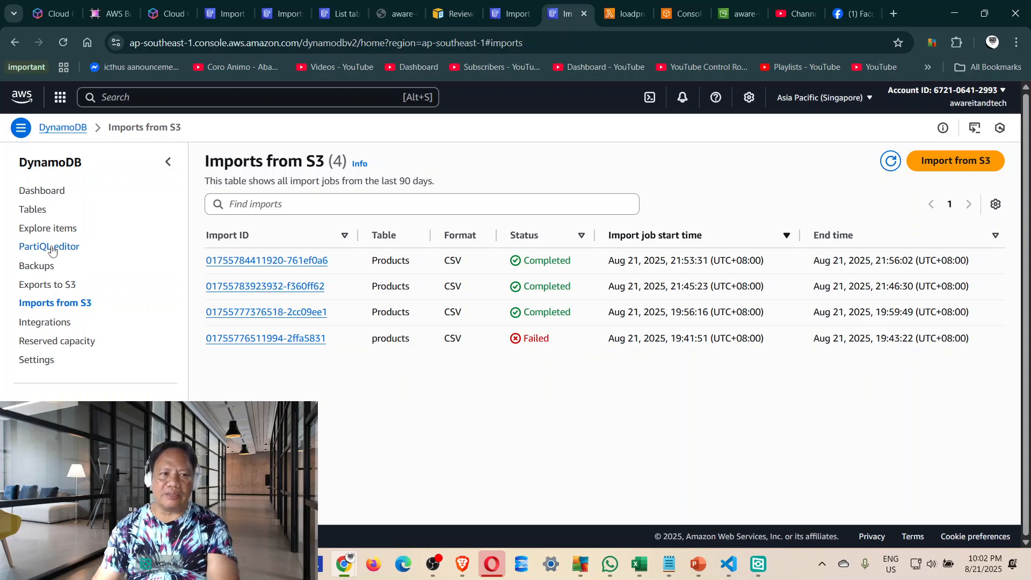
{"action": "left_click", "coordinate": [34, 210]}
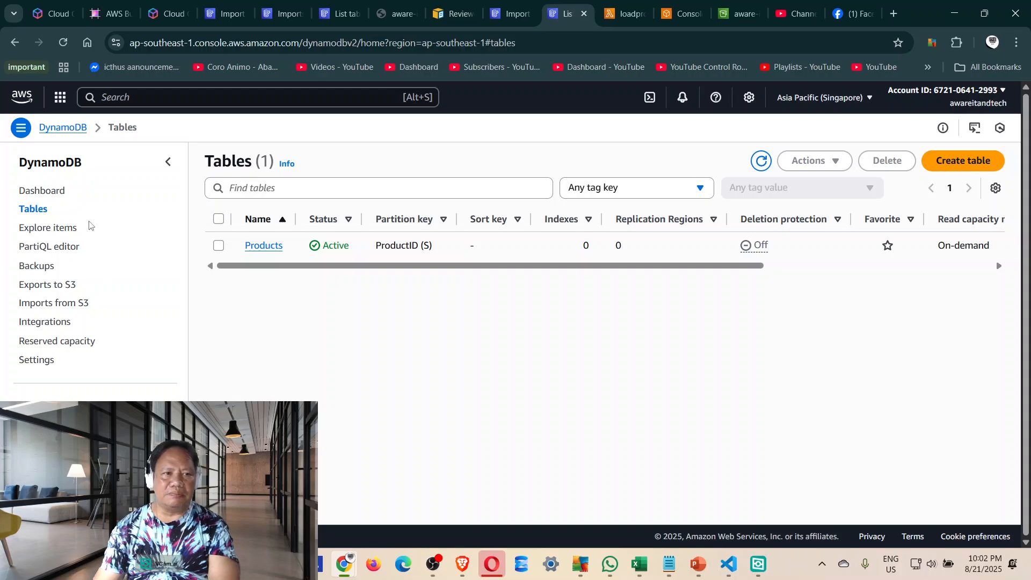
Return to the AWS console home and open the Lambda functions list from the recently visited services.
{"action": "left_click", "coordinate": [27, 97]}
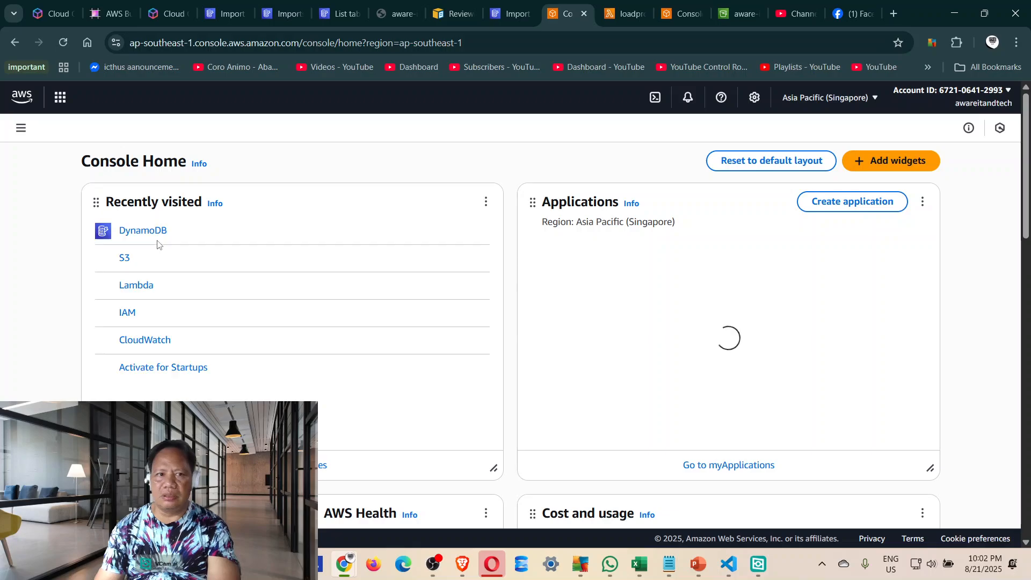
{"action": "left_click", "coordinate": [144, 286]}
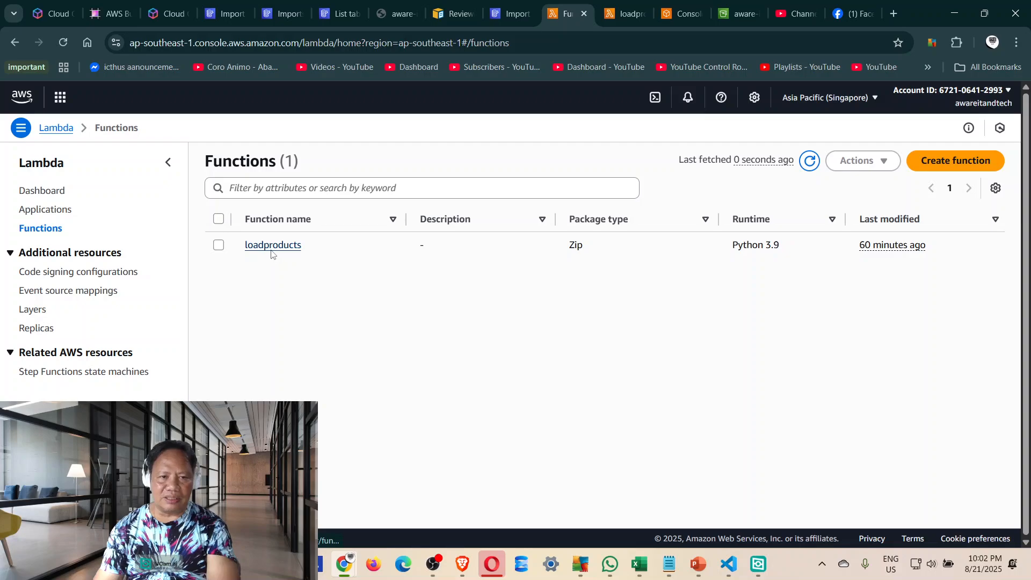
Start creating a new Lambda function authored from scratch and name it loadproducts2.
{"action": "left_click", "coordinate": [966, 164]}
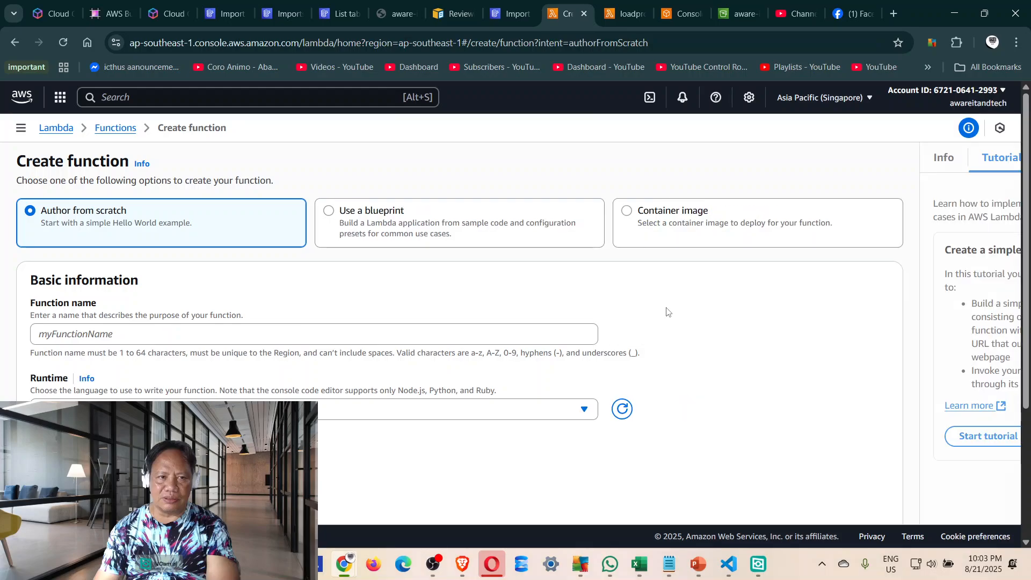
{"action": "left_click", "coordinate": [102, 335]}
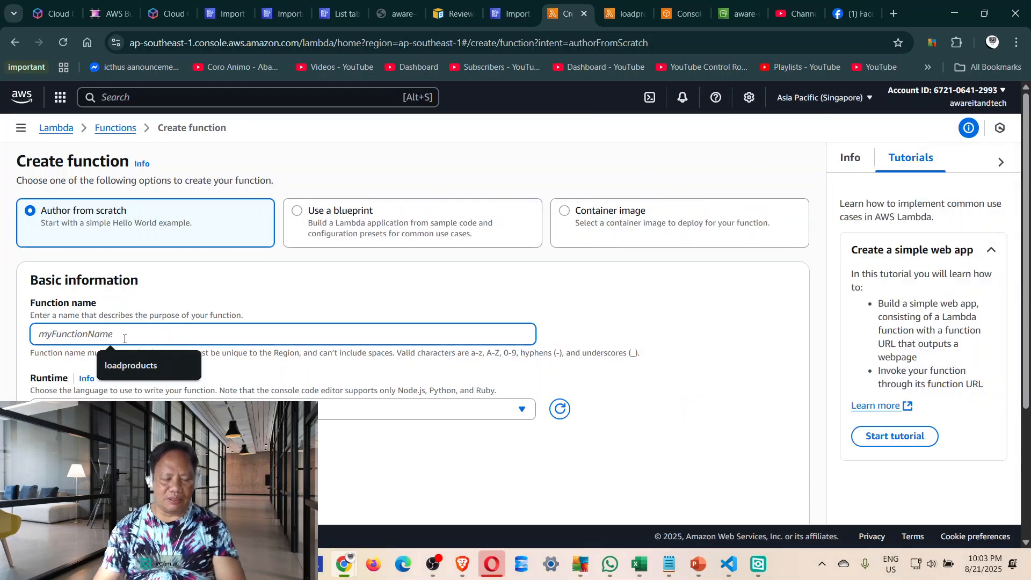
{"action": "type", "text": "load"}
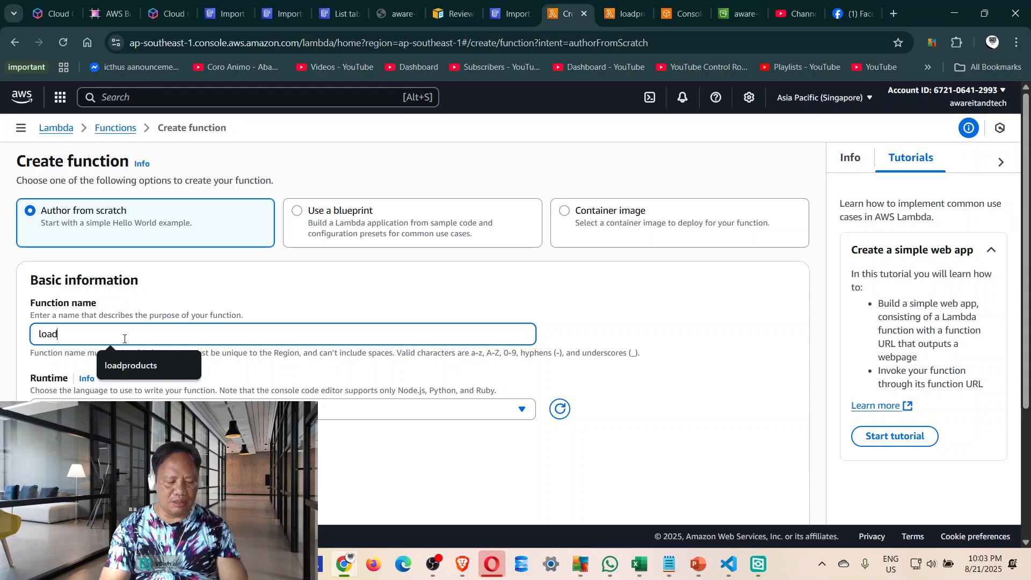
{"action": "type", "text": "products"}
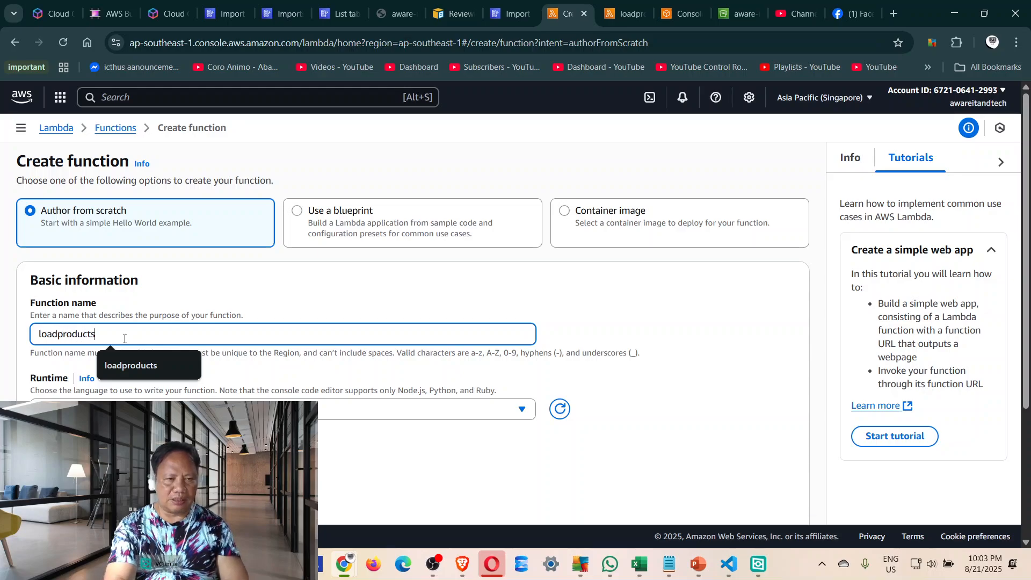
{"action": "type", "text": "2"}
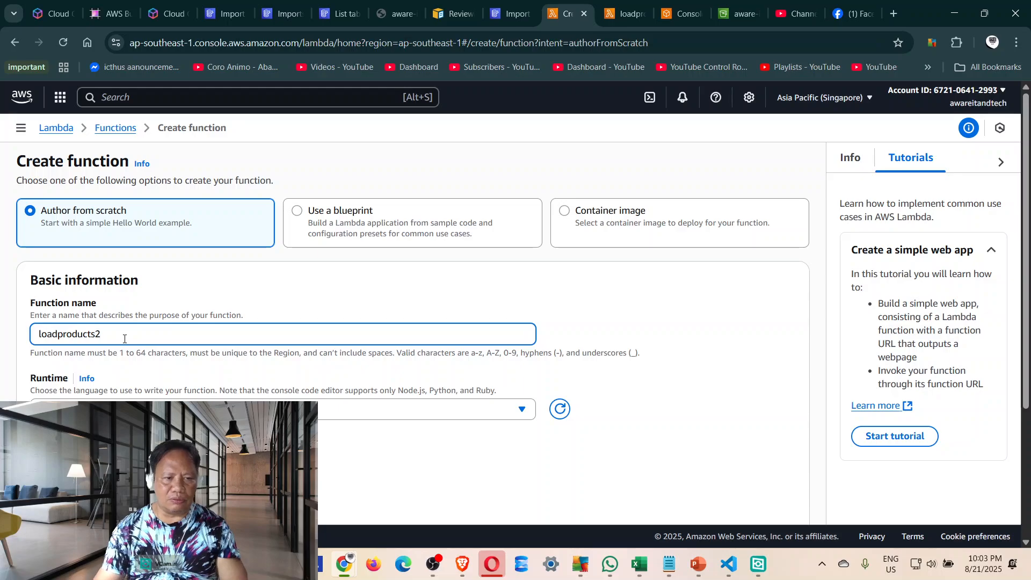
Set the function's runtime to Python 3.13.
{"action": "left_click", "coordinate": [521, 409]}
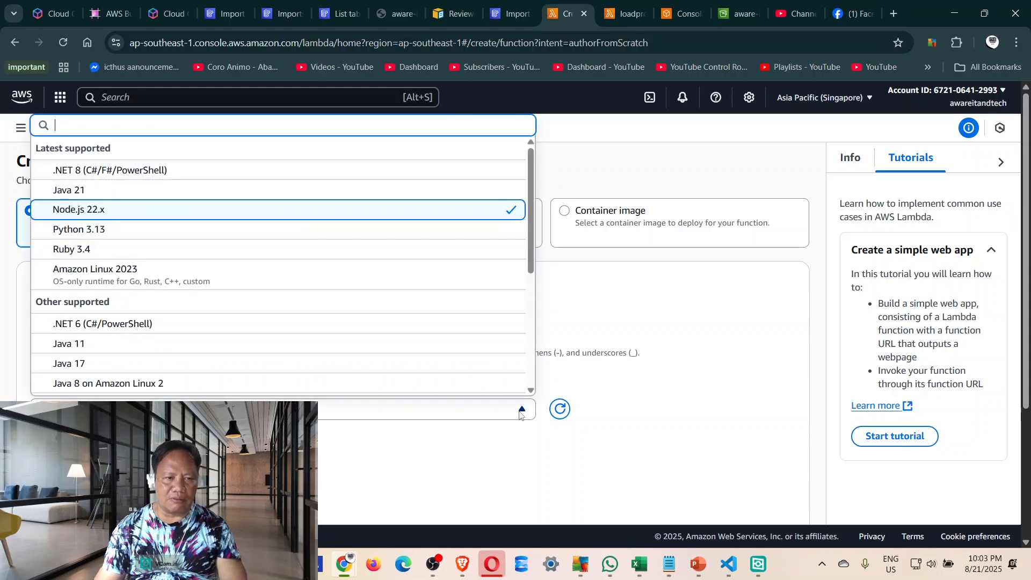
{"action": "left_click", "coordinate": [113, 230]}
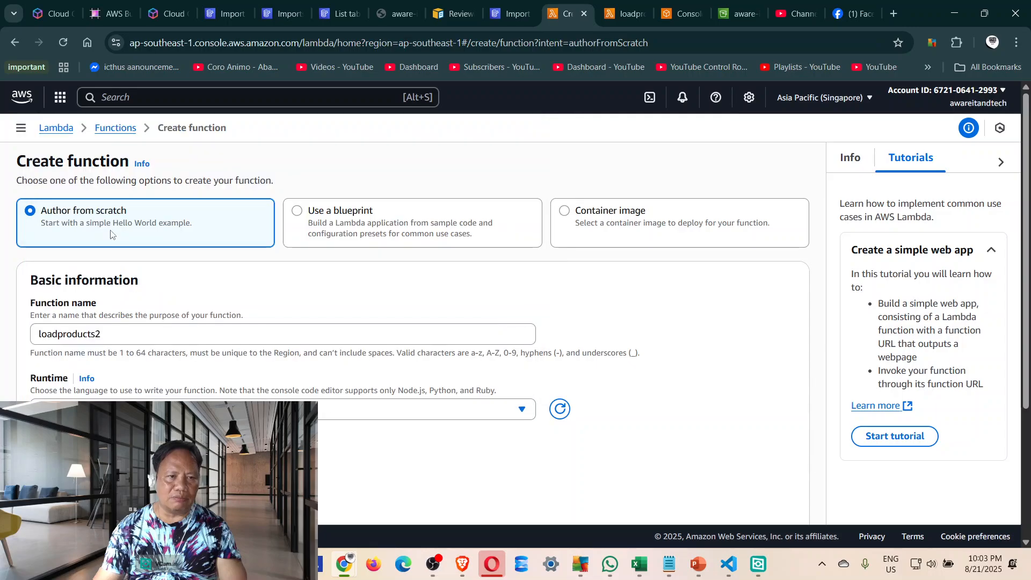
{"action": "left_click", "coordinate": [521, 411]}
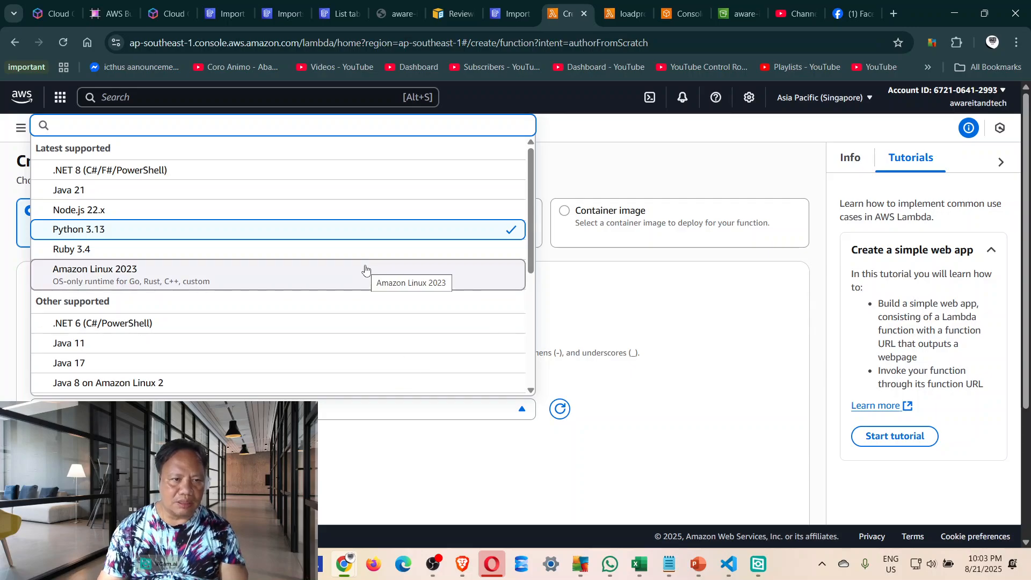
{"action": "left_click", "coordinate": [141, 232]}
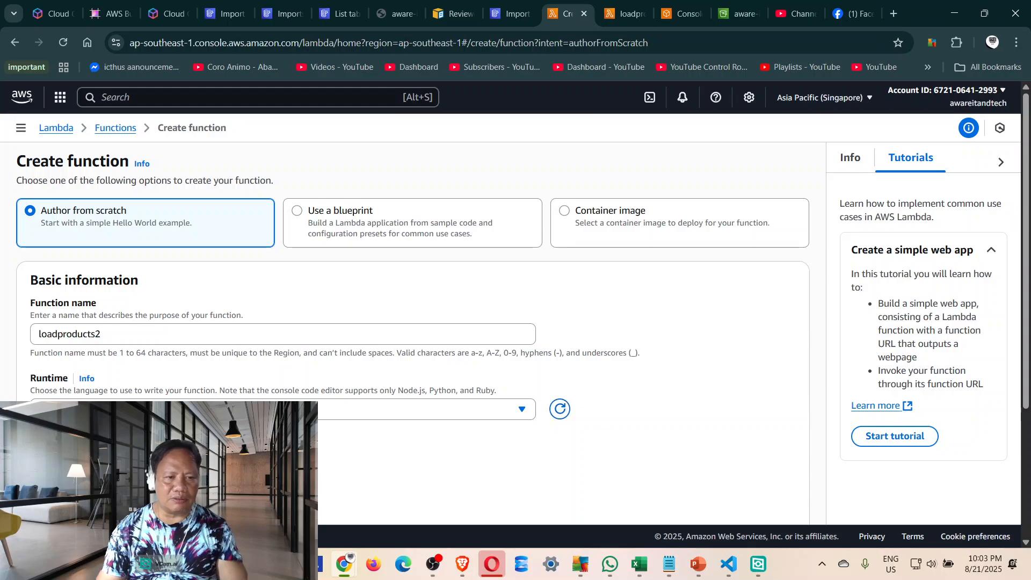
Choose the arm64 architecture, create the function and dismiss the getting-started dialog.
{"action": "scroll", "coordinate": [252, 376], "scroll_direction": "down", "scroll_amount": 3}
{"action": "left_click", "coordinate": [36, 280]}
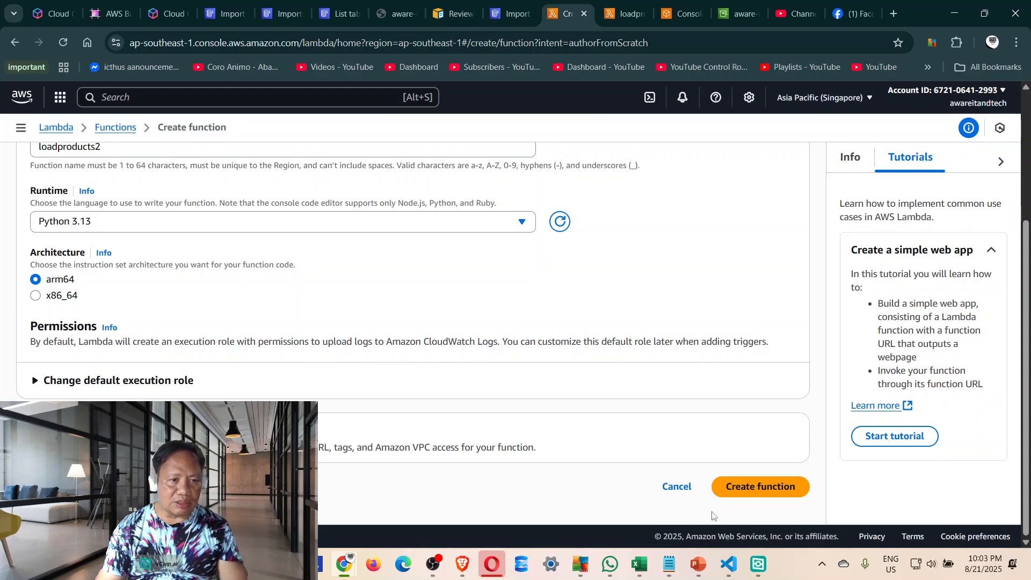
{"action": "left_click", "coordinate": [793, 493]}
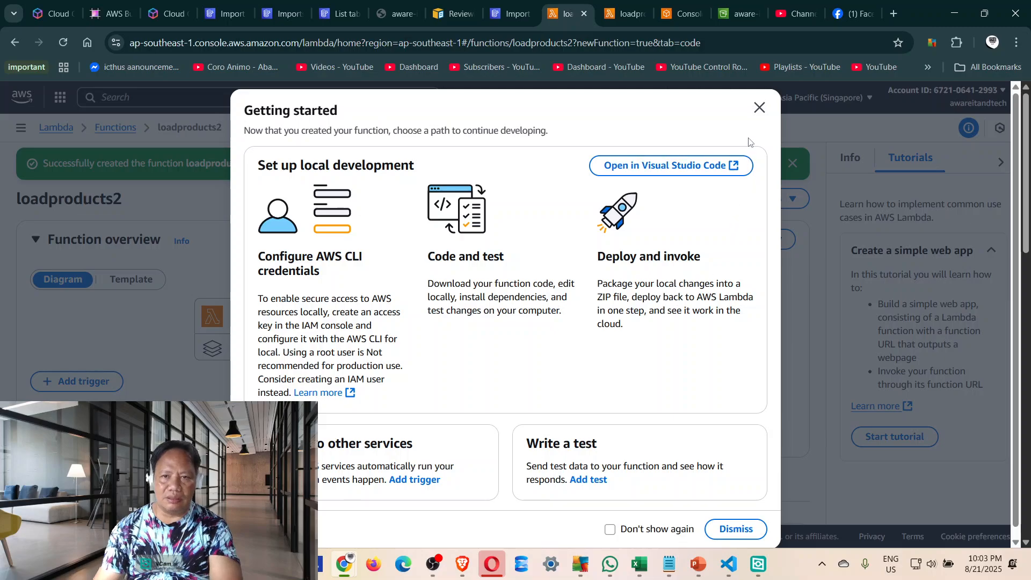
{"action": "left_click", "coordinate": [759, 108]}
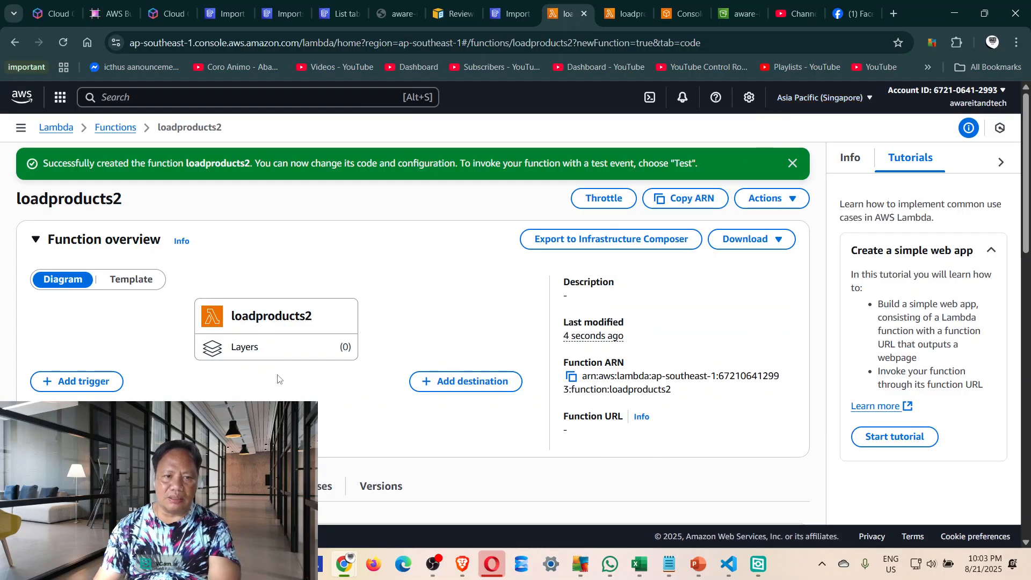
Switch to Visual Studio Code with the Python script that loads products into DynamoDB and maximize its window.
{"action": "left_click", "coordinate": [738, 564]}
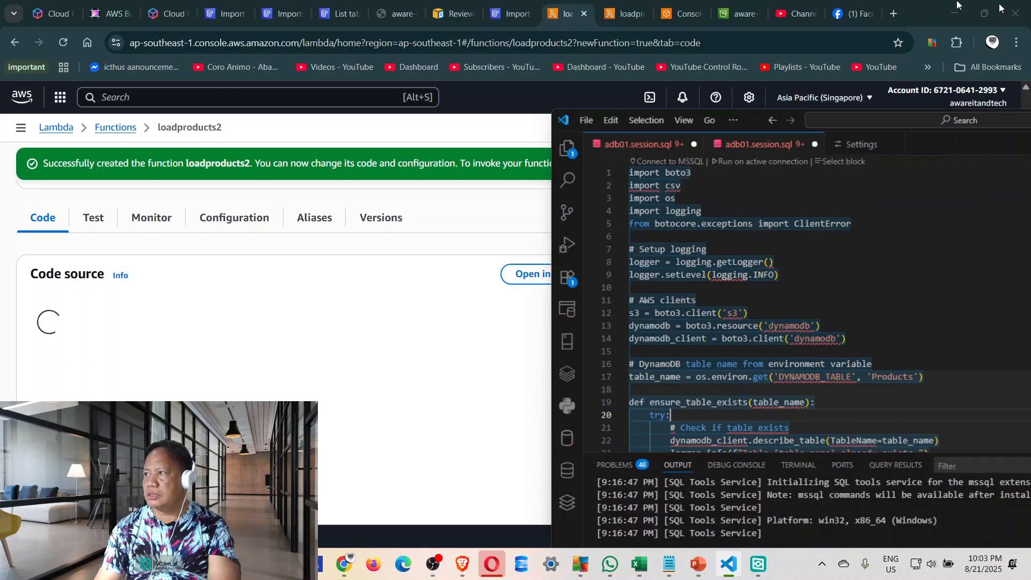
{"action": "left_click_drag", "start_coordinate": [956, 2], "coordinate": [604, 29]}
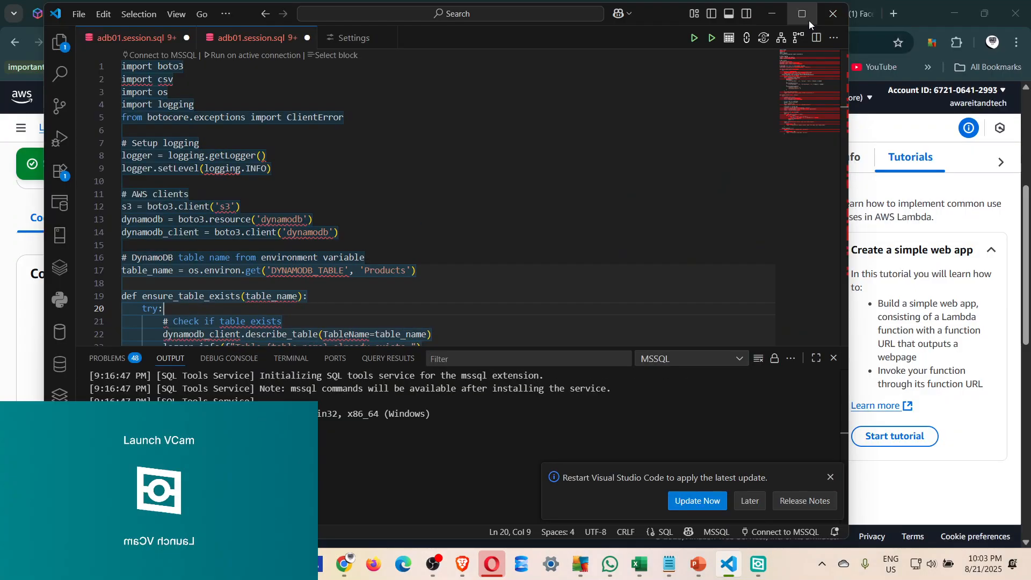
{"action": "left_click", "coordinate": [809, 20]}
{"action": "left_click", "coordinate": [526, 168]}
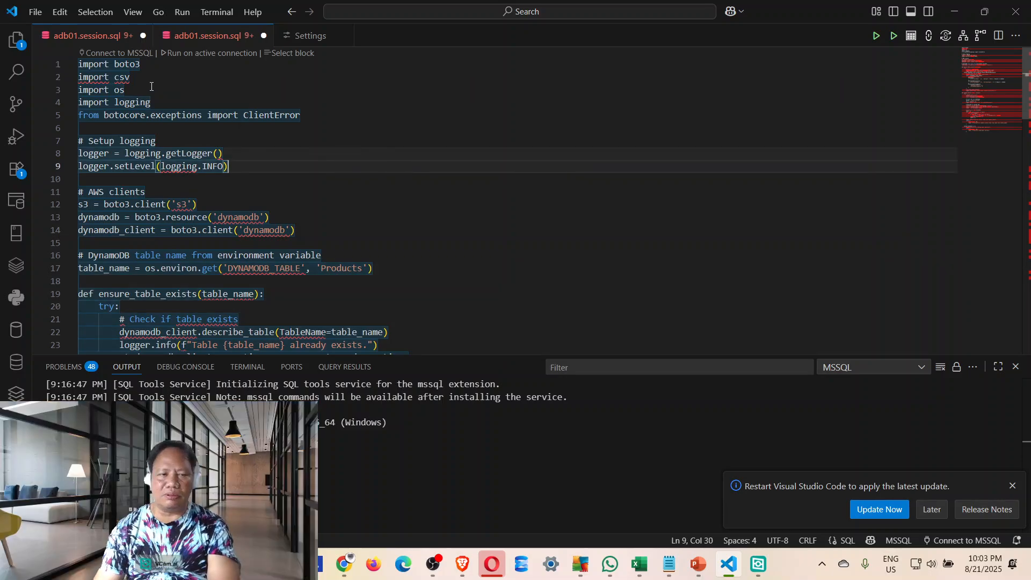
Examine the script's import statements, AWS clients, ensure_table_exists function and lambda_handler, including the S3 file reference and row insertion.
{"action": "left_click", "coordinate": [114, 65]}
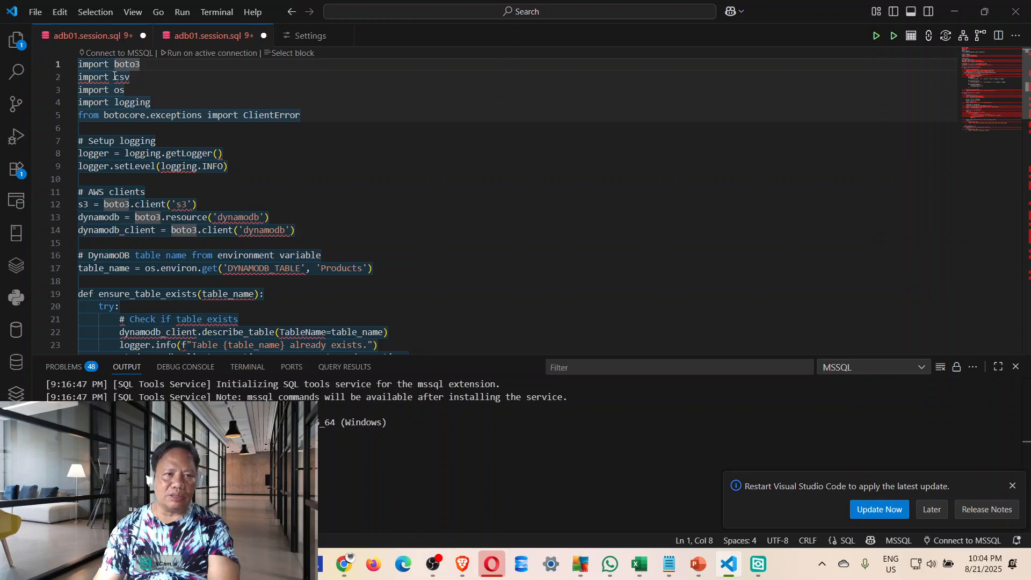
{"action": "left_click", "coordinate": [114, 77]}
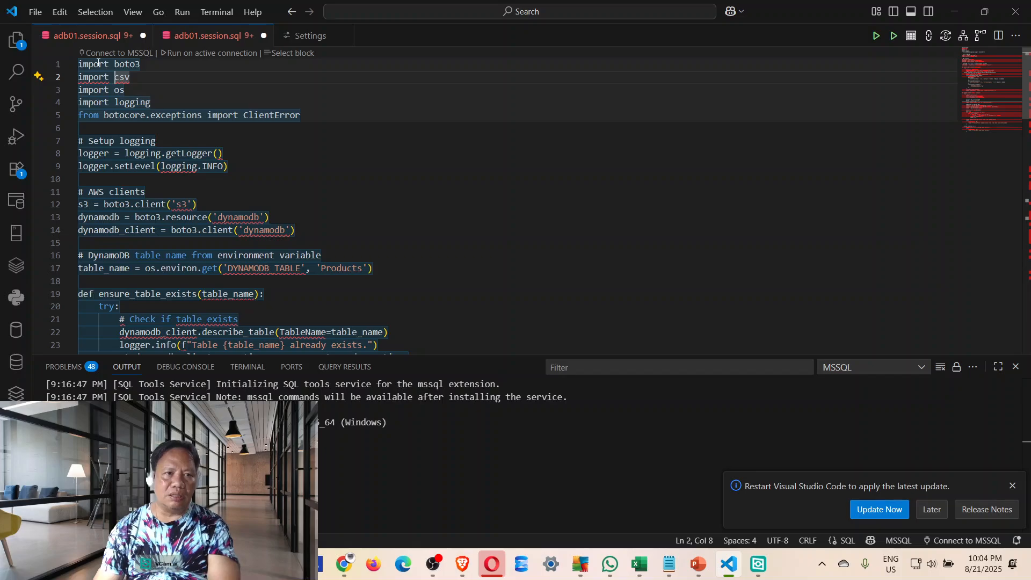
{"action": "left_click", "coordinate": [99, 64]}
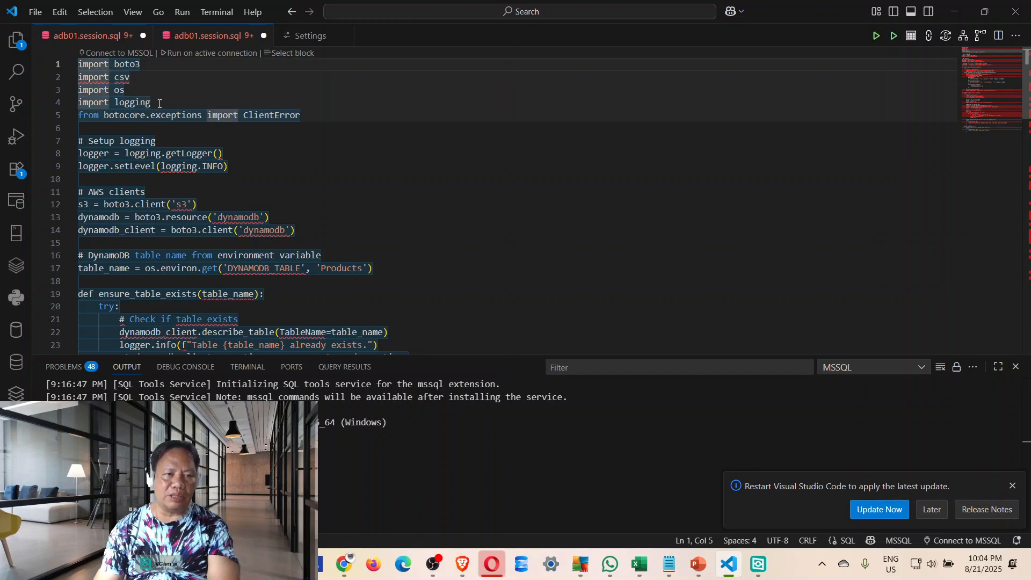
{"action": "left_click", "coordinate": [128, 81]}
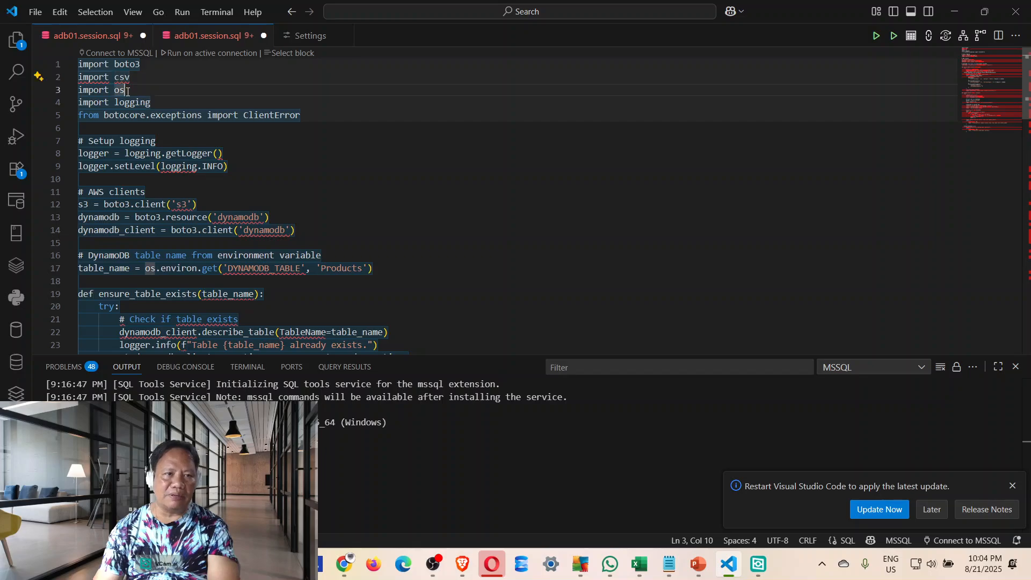
{"action": "left_click", "coordinate": [140, 102]}
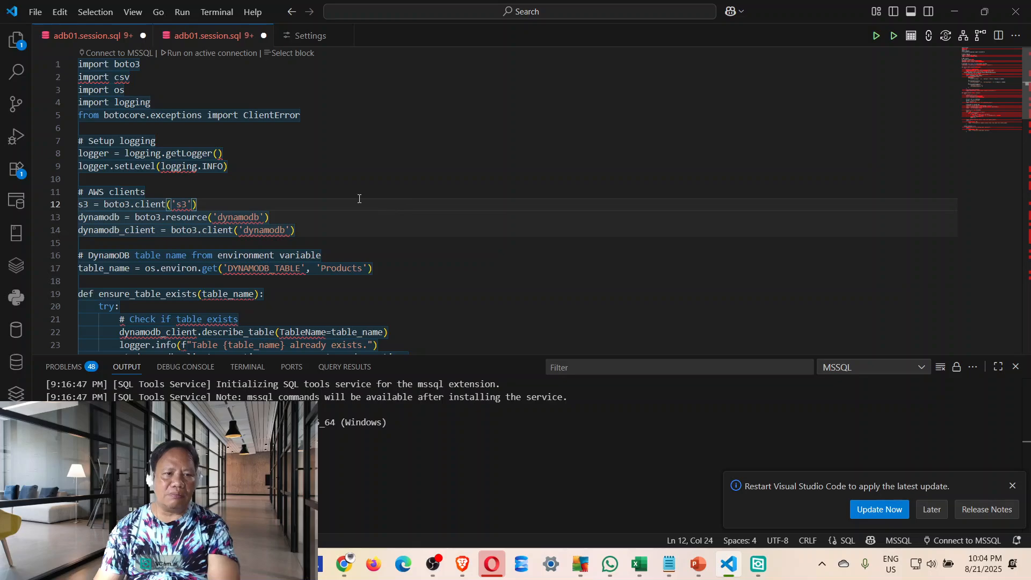
{"action": "scroll", "coordinate": [359, 199], "scroll_direction": "down", "scroll_amount": 2}
{"action": "scroll", "coordinate": [319, 226], "scroll_direction": "down", "scroll_amount": 2}
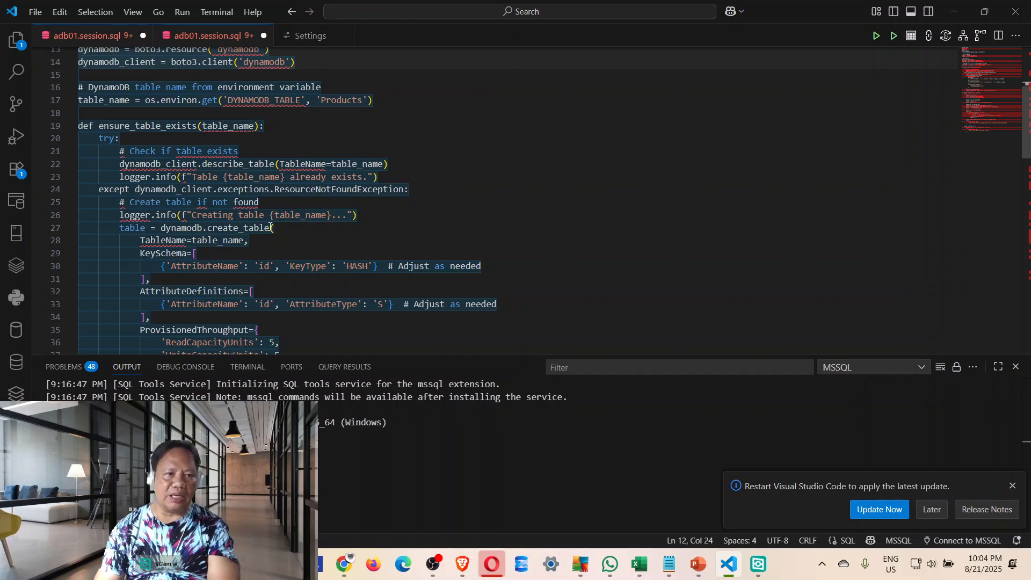
{"action": "scroll", "coordinate": [271, 229], "scroll_direction": "down", "scroll_amount": 4}
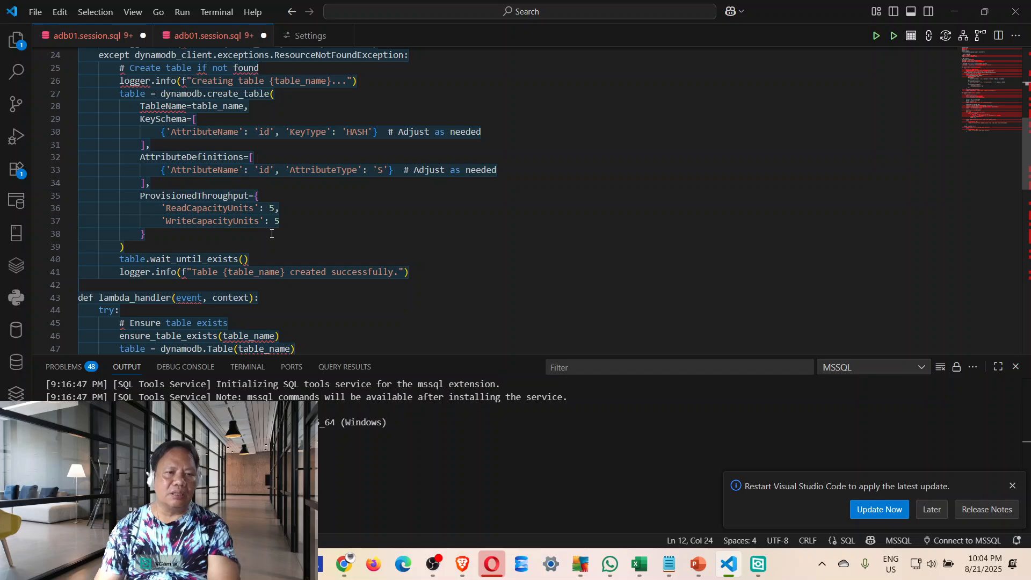
{"action": "scroll", "coordinate": [272, 234], "scroll_direction": "down", "scroll_amount": 5}
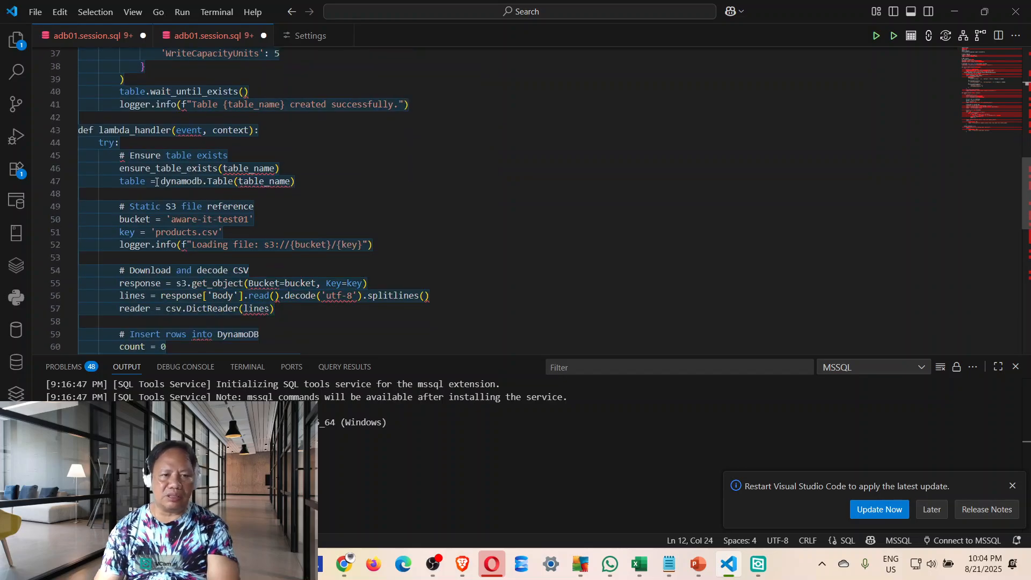
{"action": "scroll", "coordinate": [156, 185], "scroll_direction": "down", "scroll_amount": 7}
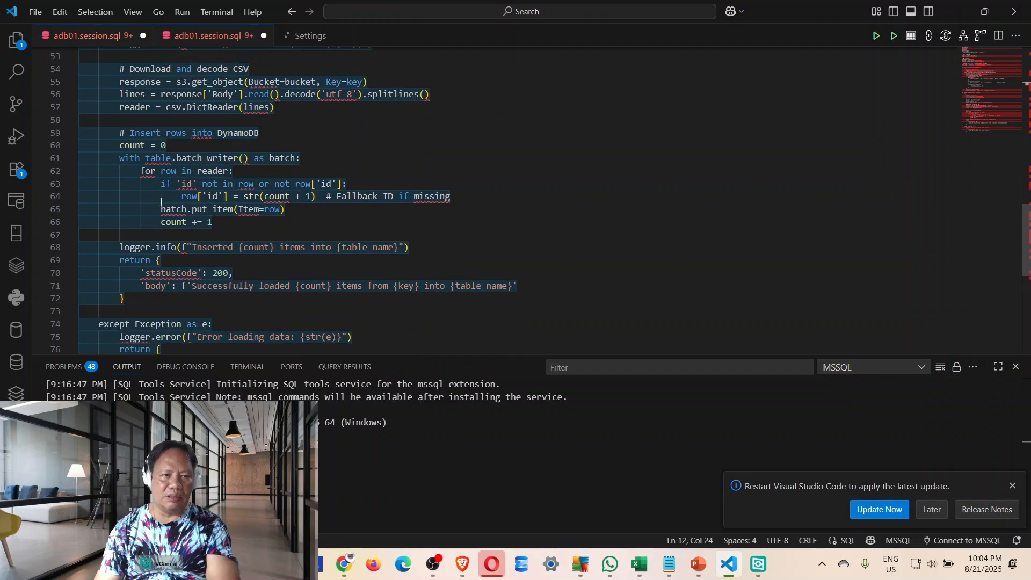
{"action": "scroll", "coordinate": [164, 203], "scroll_direction": "down", "scroll_amount": 3}
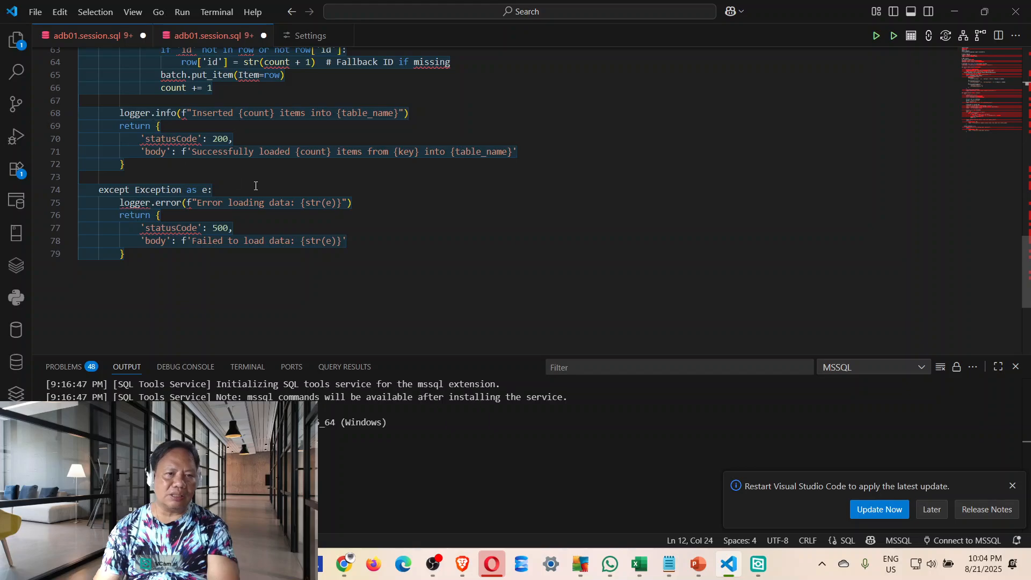
{"action": "scroll", "coordinate": [256, 187], "scroll_direction": "up", "scroll_amount": 3}
{"action": "scroll", "coordinate": [255, 186], "scroll_direction": "up", "scroll_amount": 7}
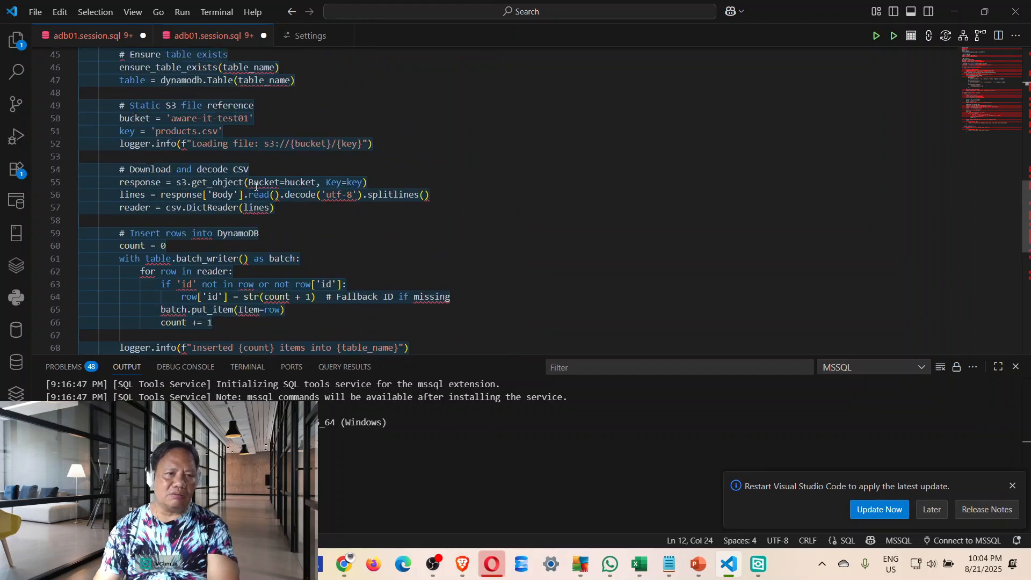
{"action": "scroll", "coordinate": [256, 186], "scroll_direction": "up", "scroll_amount": 8}
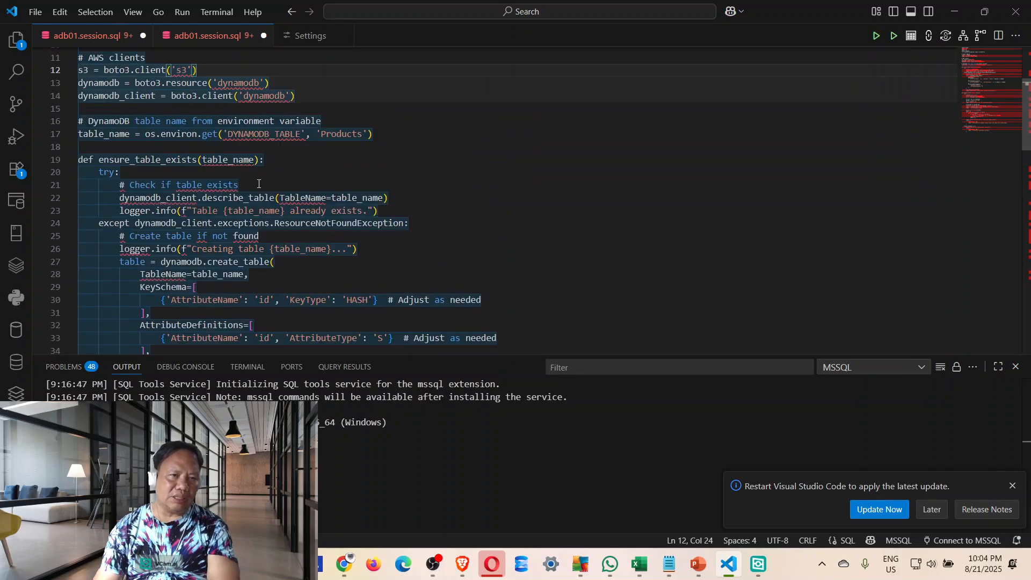
{"action": "scroll", "coordinate": [263, 185], "scroll_direction": "up", "scroll_amount": 1}
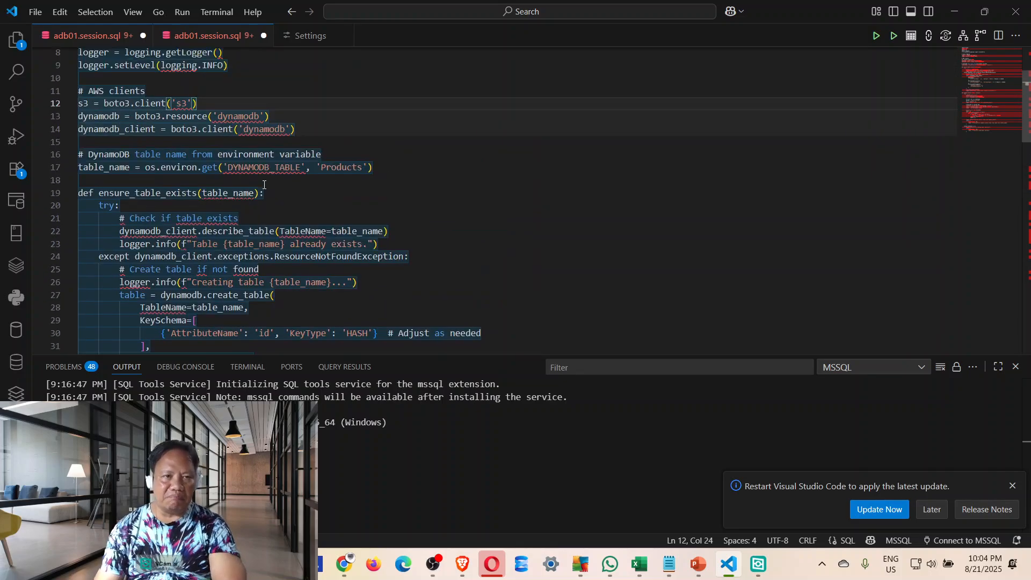
{"action": "scroll", "coordinate": [387, 200], "scroll_direction": "down", "scroll_amount": 7}
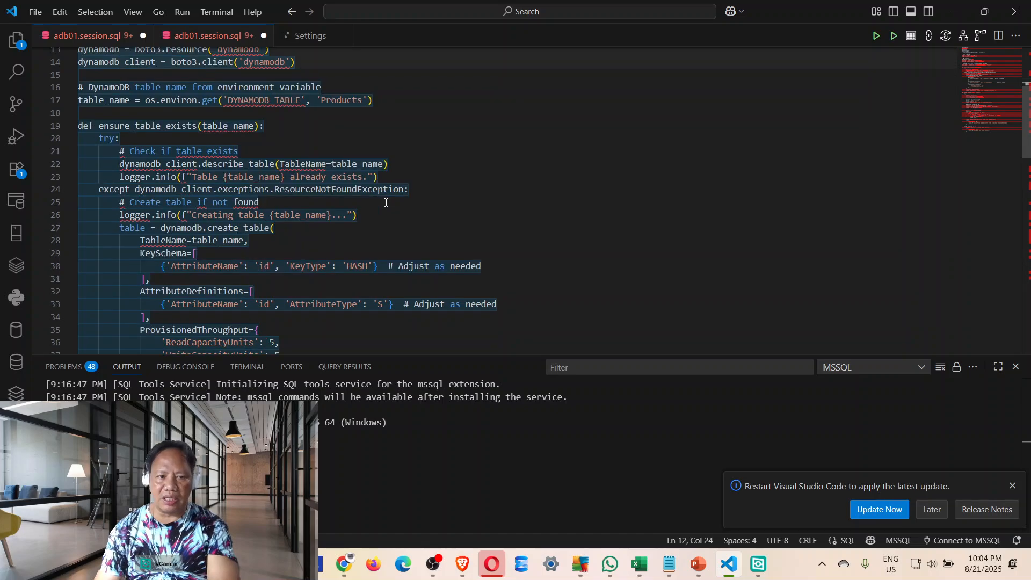
{"action": "scroll", "coordinate": [385, 204], "scroll_direction": "down", "scroll_amount": 4}
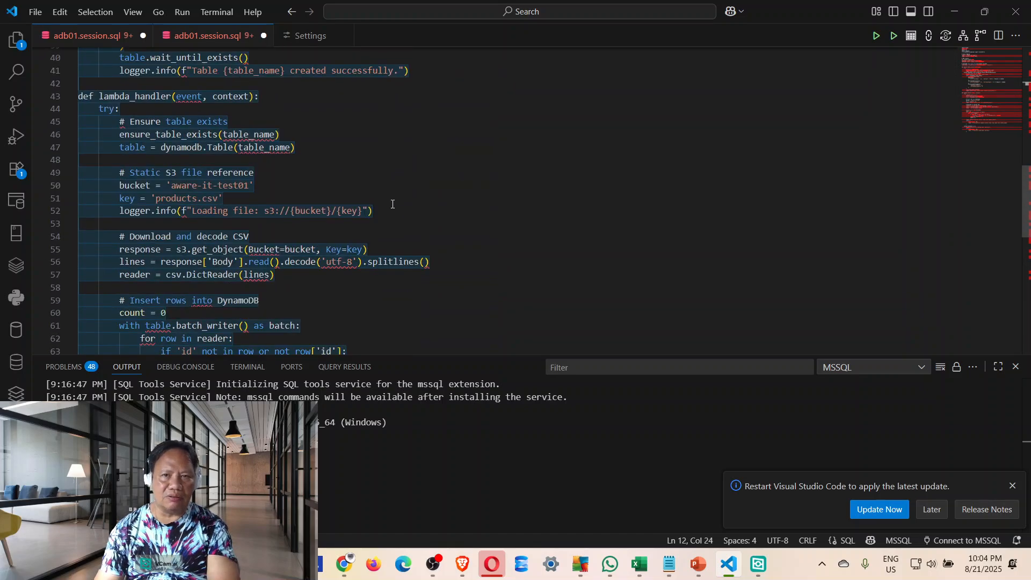
{"action": "scroll", "coordinate": [445, 204], "scroll_direction": "up", "scroll_amount": 3}
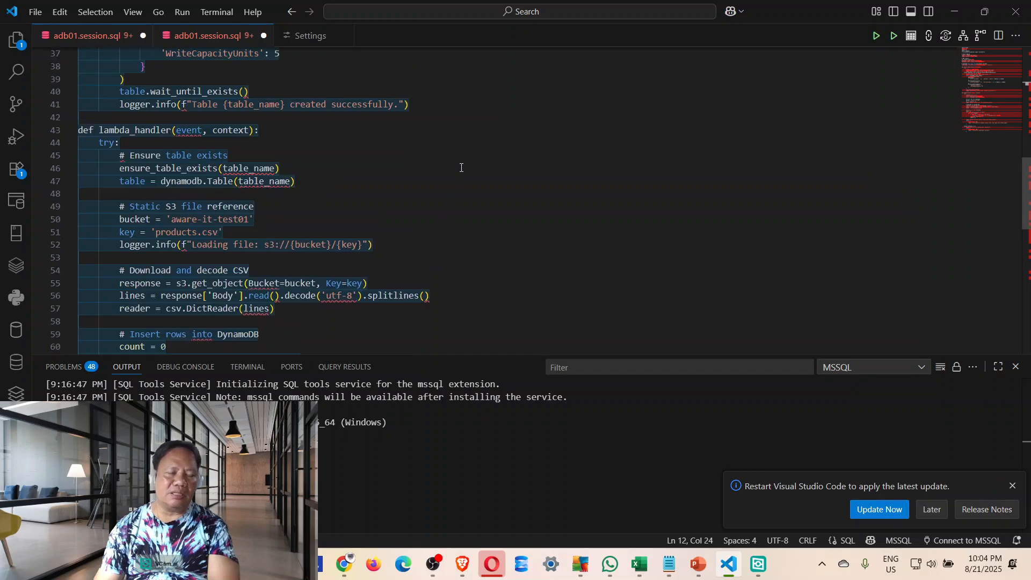
Select the entire script, switch back to Chrome and return to the Lambda functions list.
{"action": "left_click", "coordinate": [585, 217]}
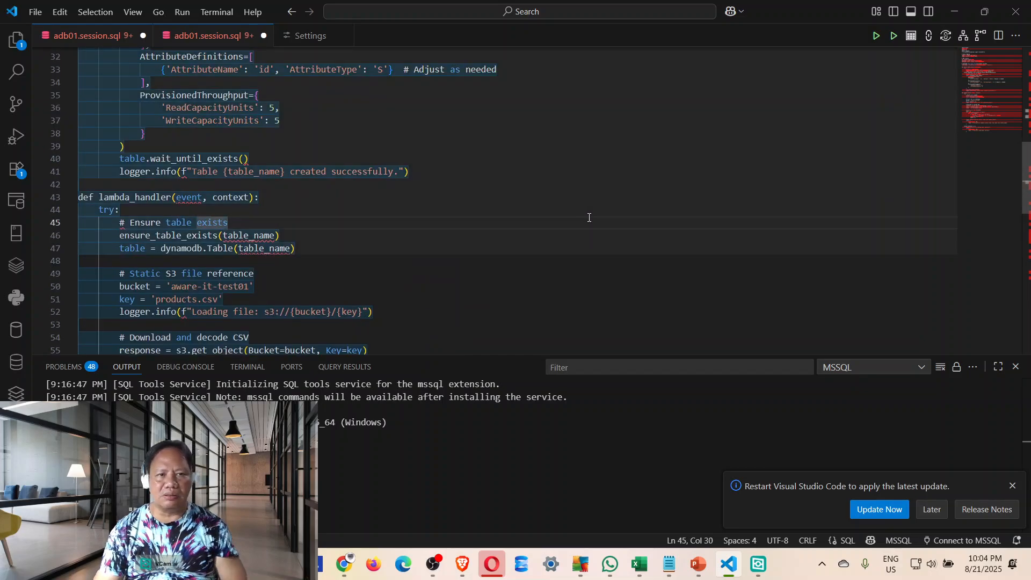
{"action": "key", "text": "ctrl+a"}
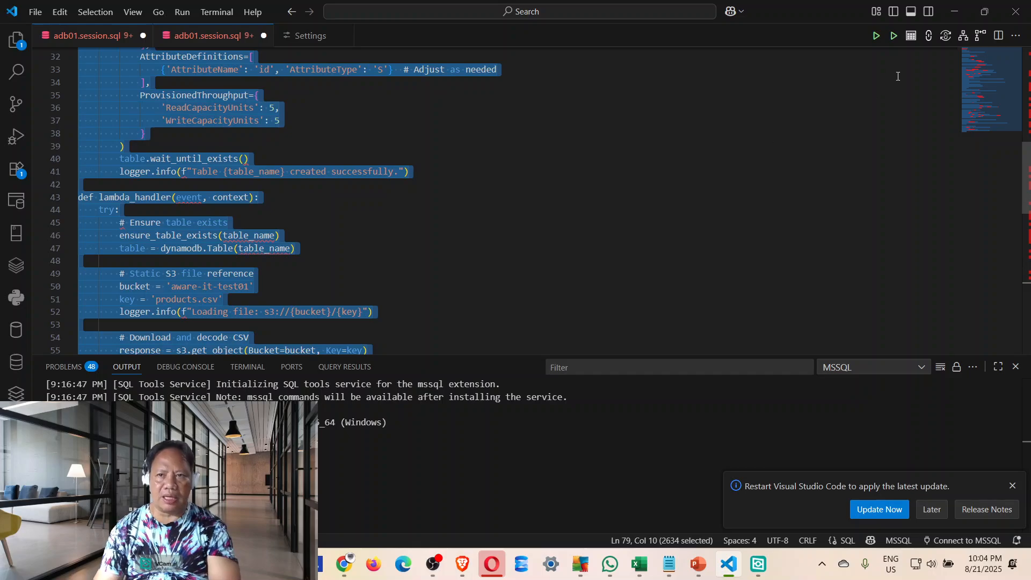
{"action": "left_click", "coordinate": [951, 16]}
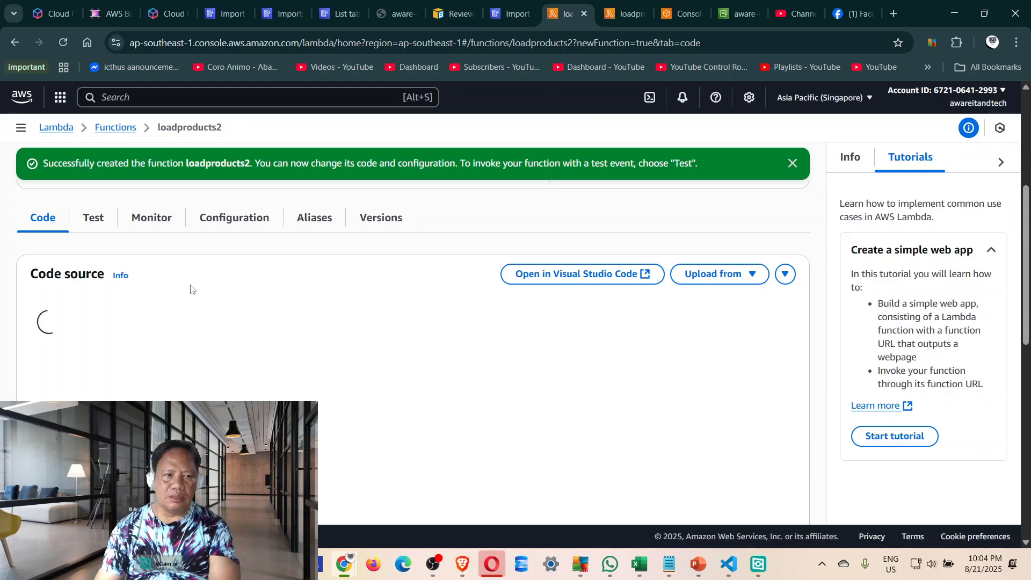
{"action": "left_click", "coordinate": [114, 129]}
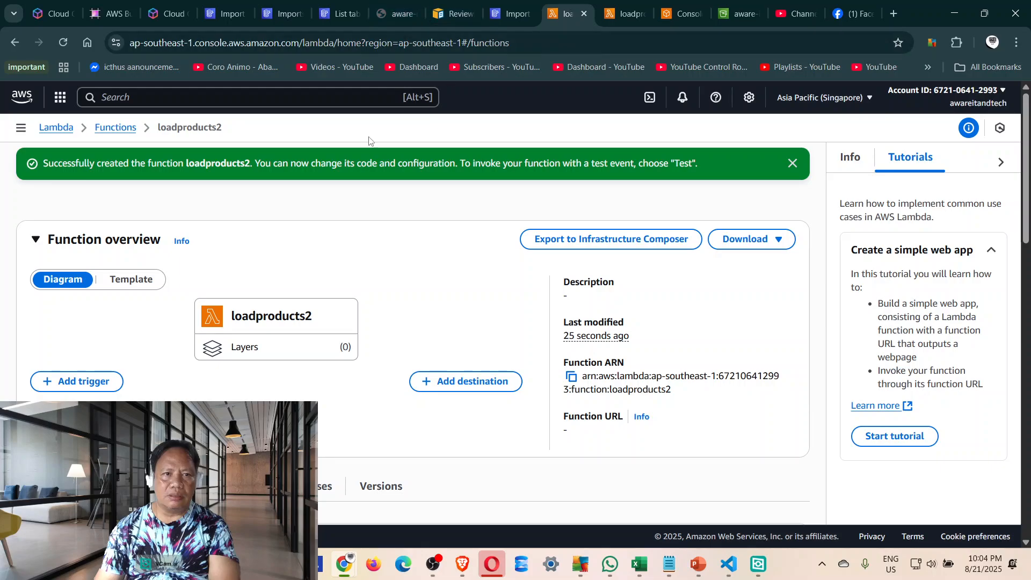
Open the loadproducts2 function and go to its code source.
{"action": "scroll", "coordinate": [144, 354], "scroll_direction": "down", "scroll_amount": 4}
{"action": "scroll", "coordinate": [143, 358], "scroll_direction": "down", "scroll_amount": 1}
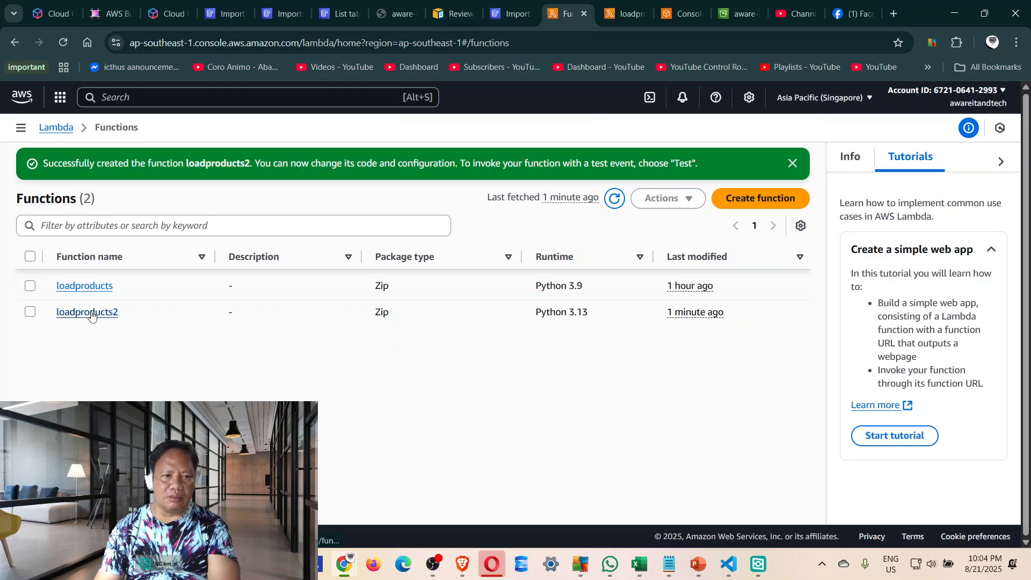
{"action": "left_click", "coordinate": [91, 313]}
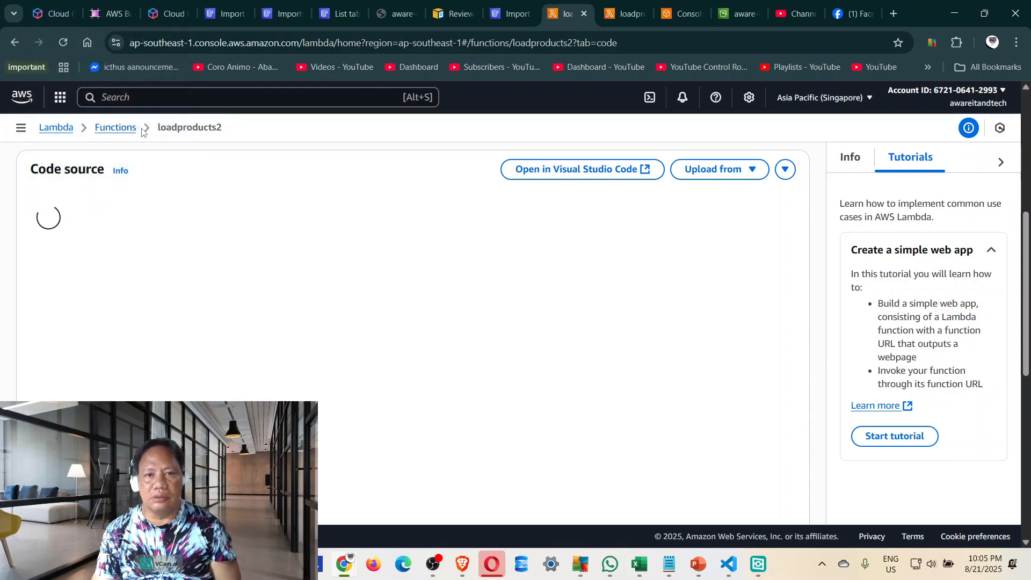
{"action": "scroll", "coordinate": [642, 333], "scroll_direction": "up", "scroll_amount": 4}
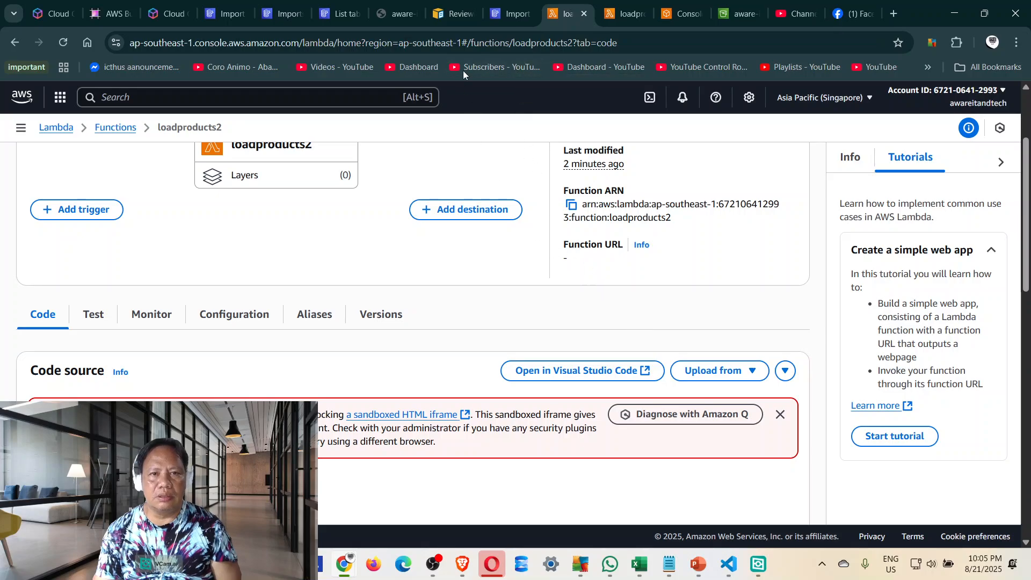
Try to reload the loadproducts2 code editor by switching between the function's code, test and monitoring views.
{"action": "left_click", "coordinate": [520, 18]}
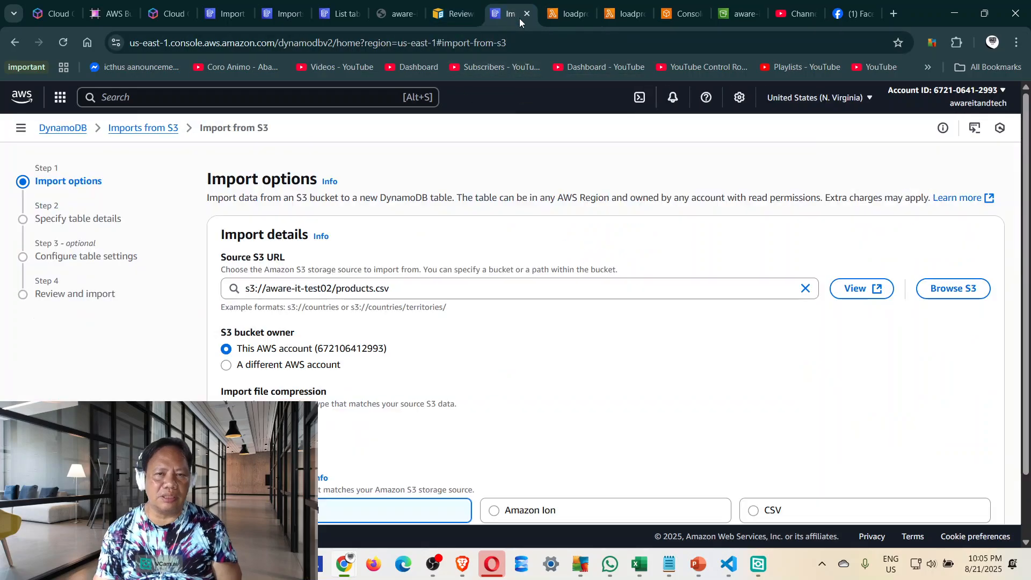
{"action": "left_click", "coordinate": [584, 18]}
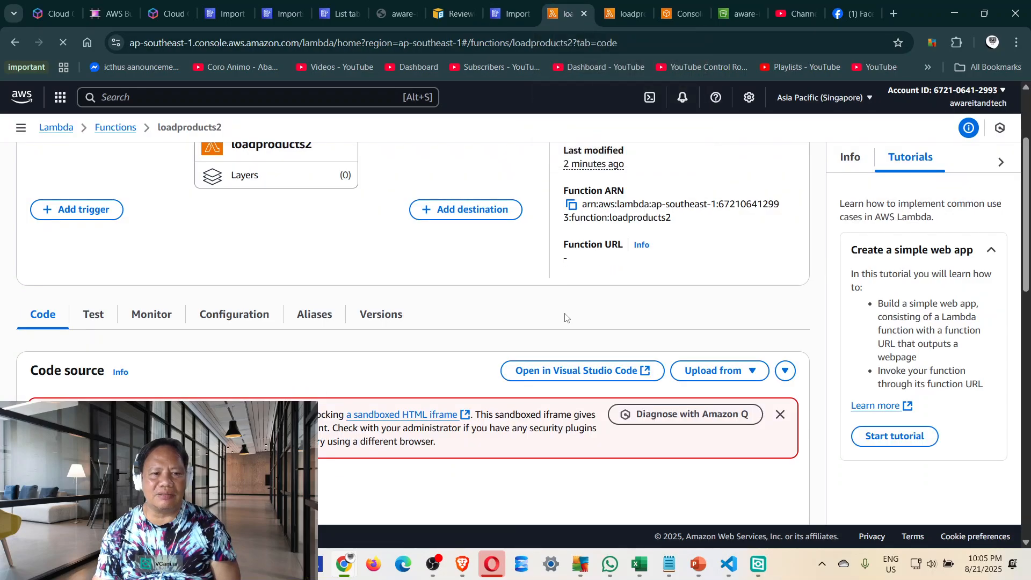
{"action": "left_click", "coordinate": [94, 317]}
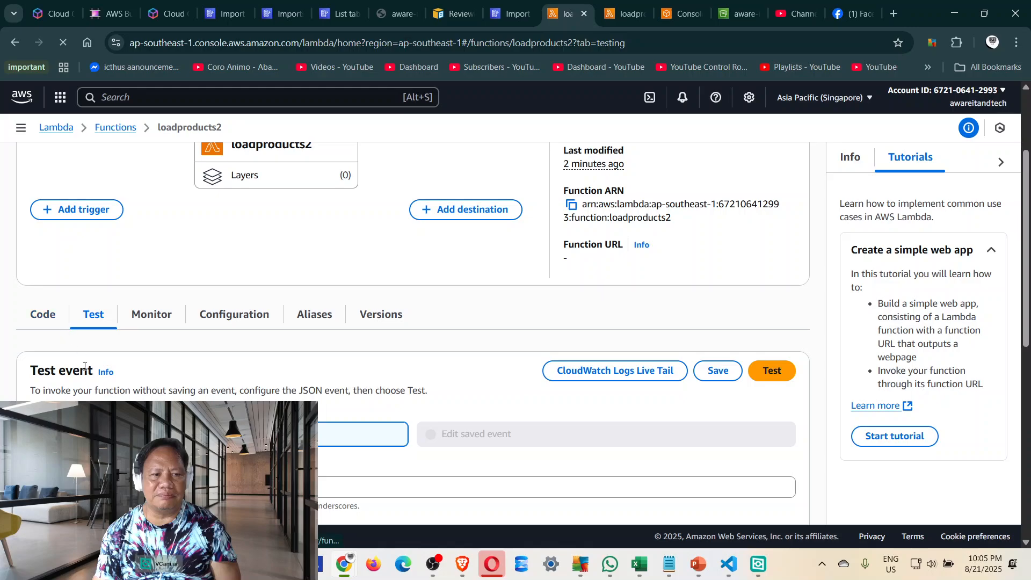
{"action": "left_click", "coordinate": [44, 322]}
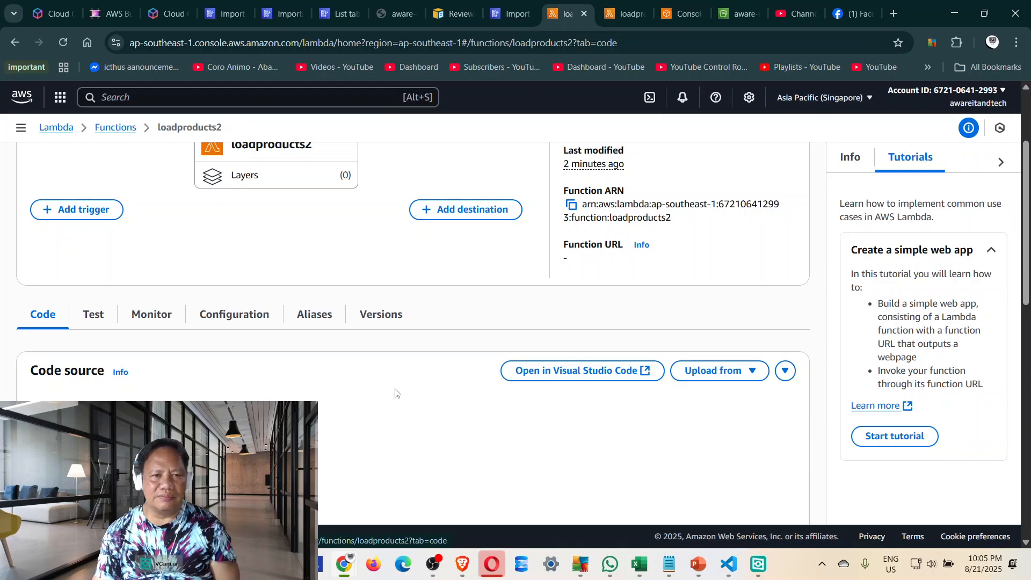
{"action": "scroll", "coordinate": [395, 393], "scroll_direction": "down", "scroll_amount": 2}
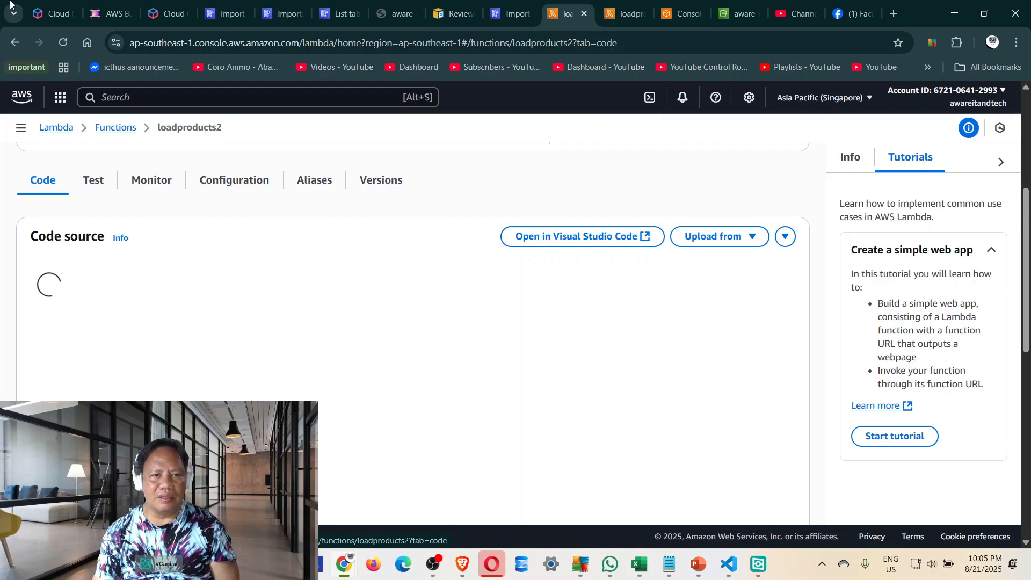
{"action": "left_click", "coordinate": [506, 16]}
{"action": "left_click", "coordinate": [561, 15]}
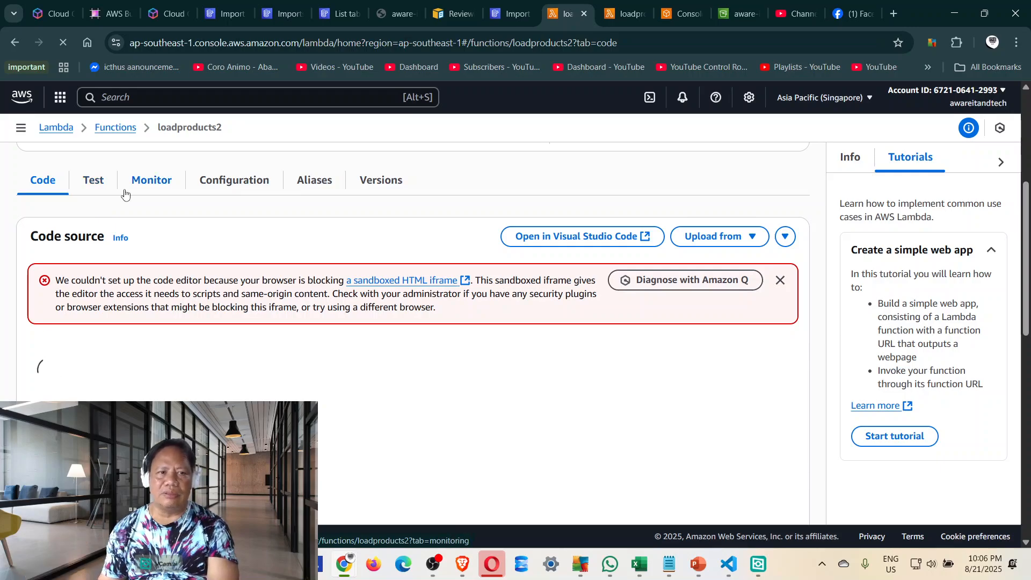
{"action": "left_click", "coordinate": [160, 182]}
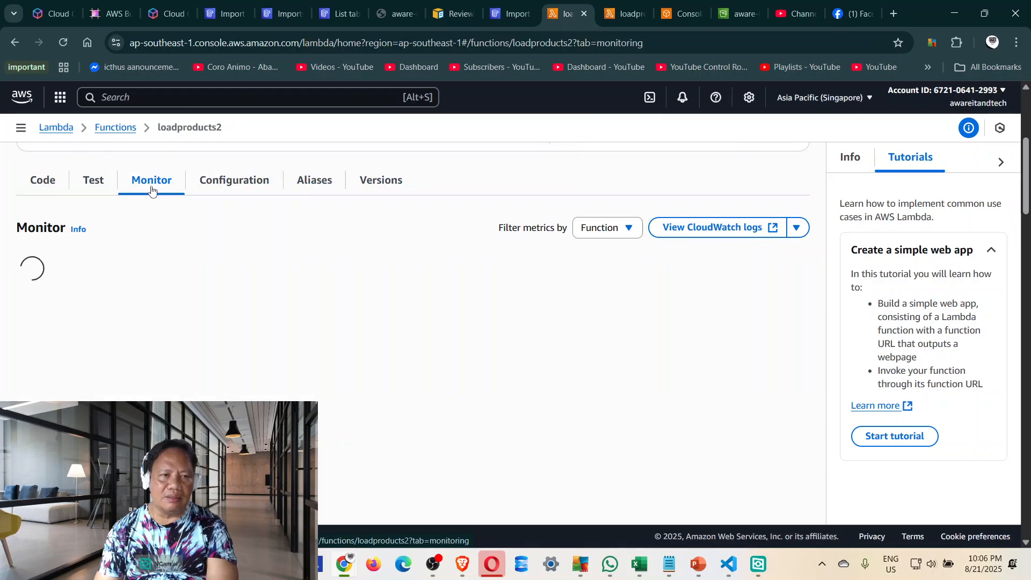
{"action": "left_click", "coordinate": [93, 181]}
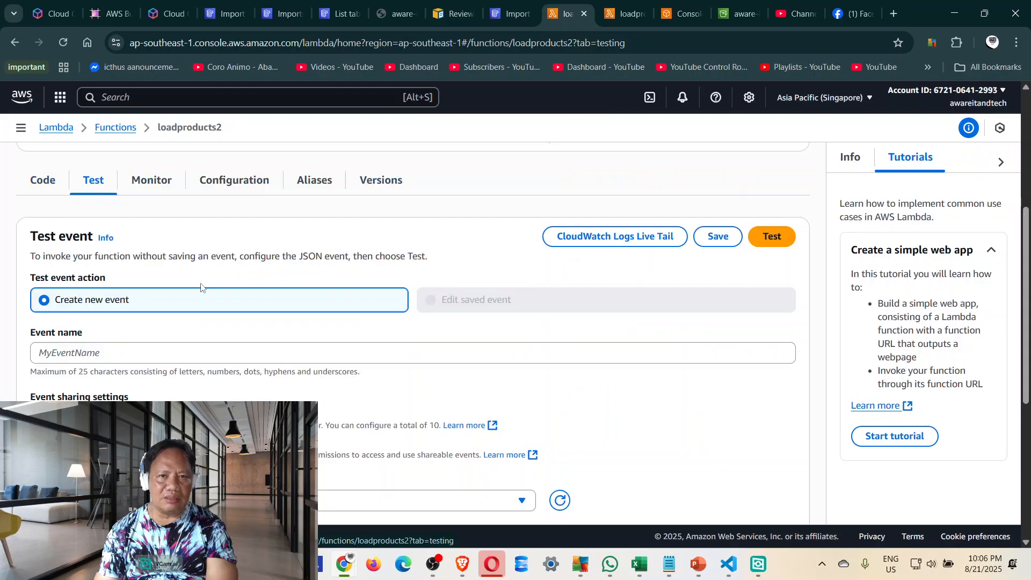
{"action": "left_click", "coordinate": [46, 182]}
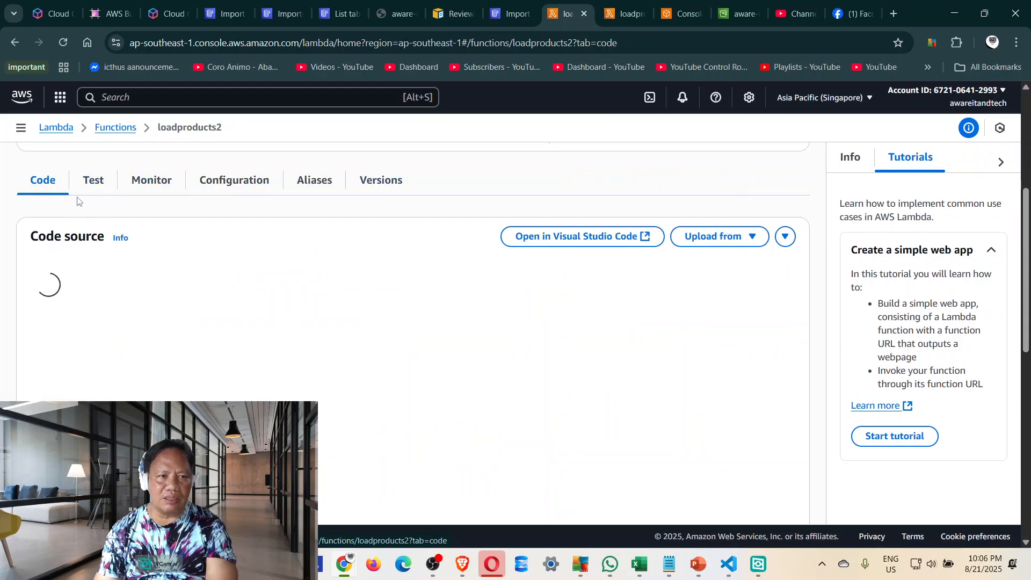
Go from the DynamoDB import details and Imports from S3 pages to the AWS console home, confirming leaving the site.
{"action": "left_click", "coordinate": [510, 14]}
{"action": "left_click", "coordinate": [454, 14]}
{"action": "left_click", "coordinate": [340, 14]}
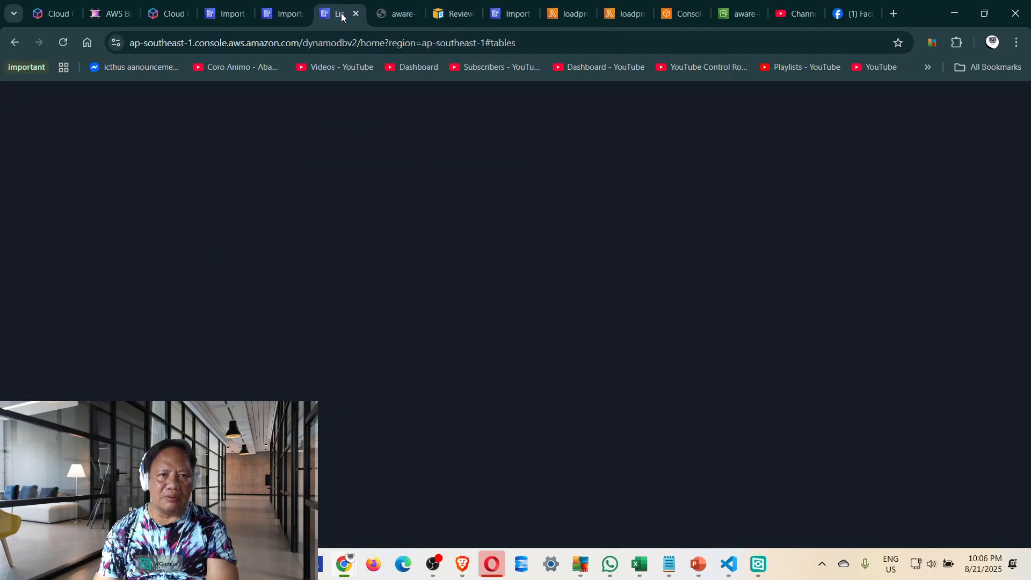
{"action": "left_click", "coordinate": [298, 15]}
{"action": "left_click", "coordinate": [243, 17]}
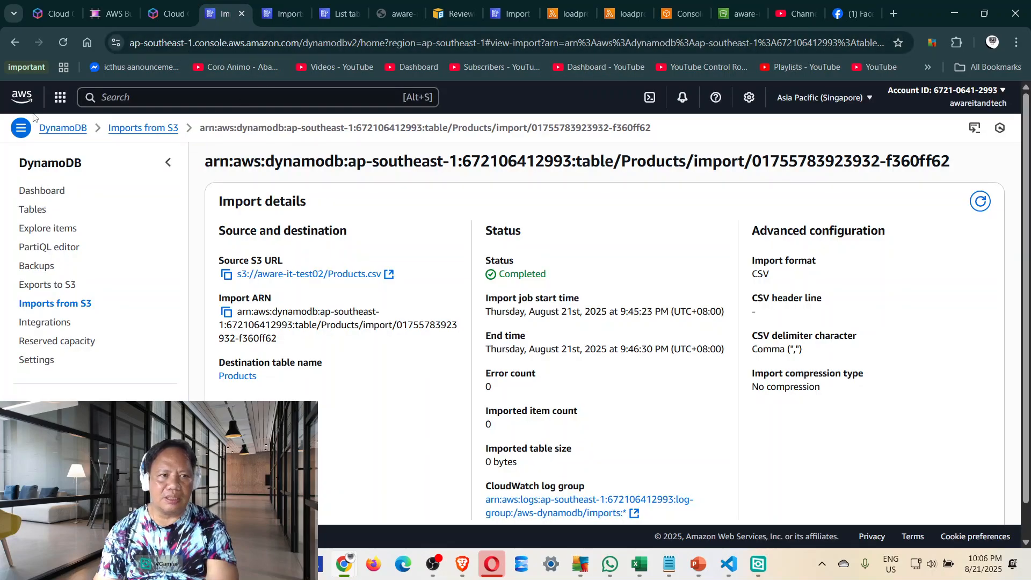
{"action": "left_click", "coordinate": [32, 104]}
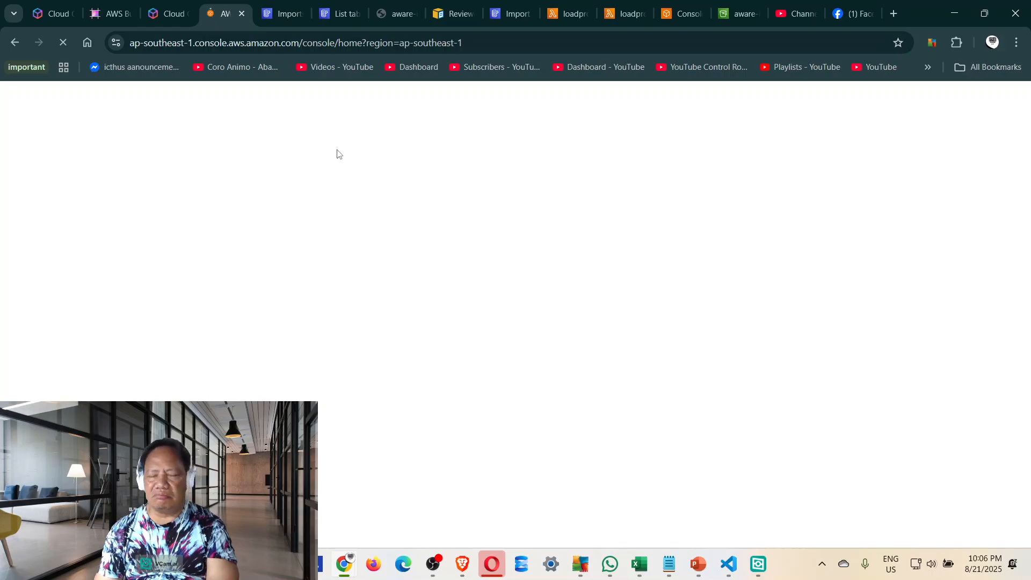
{"action": "left_click", "coordinate": [281, 22]}
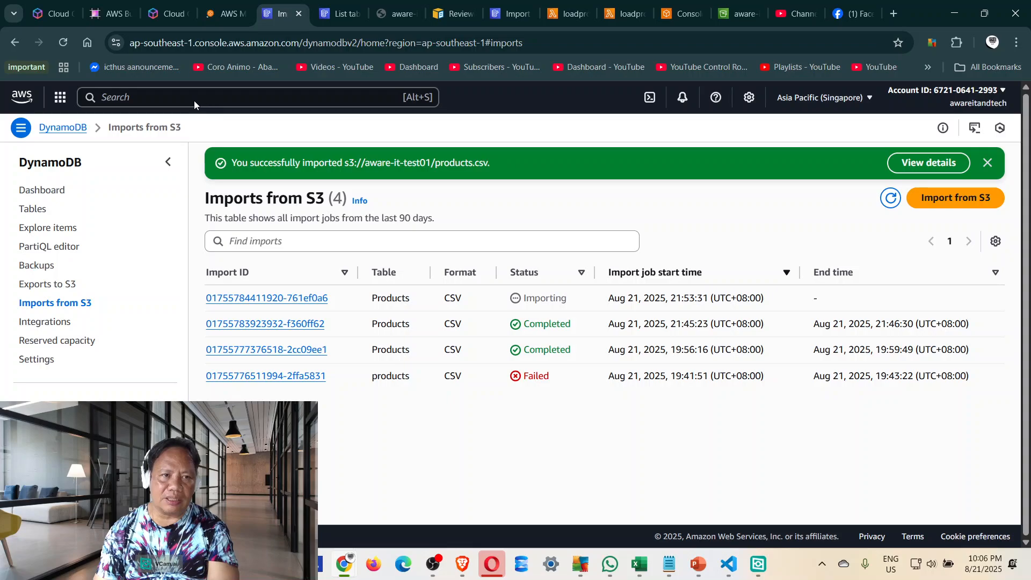
{"action": "left_click", "coordinate": [102, 97]}
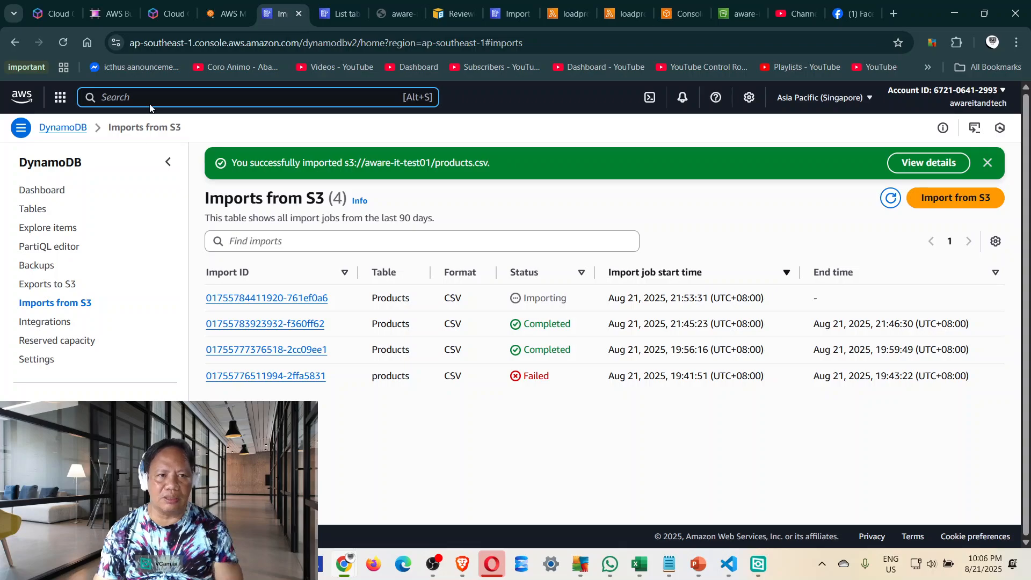
{"action": "left_click", "coordinate": [24, 98]}
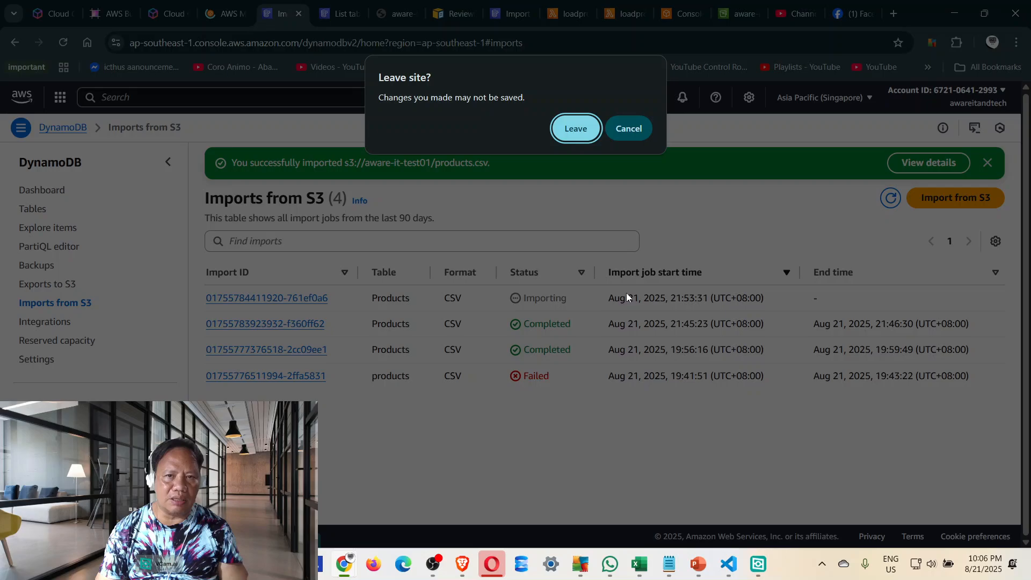
{"action": "left_click", "coordinate": [575, 128]}
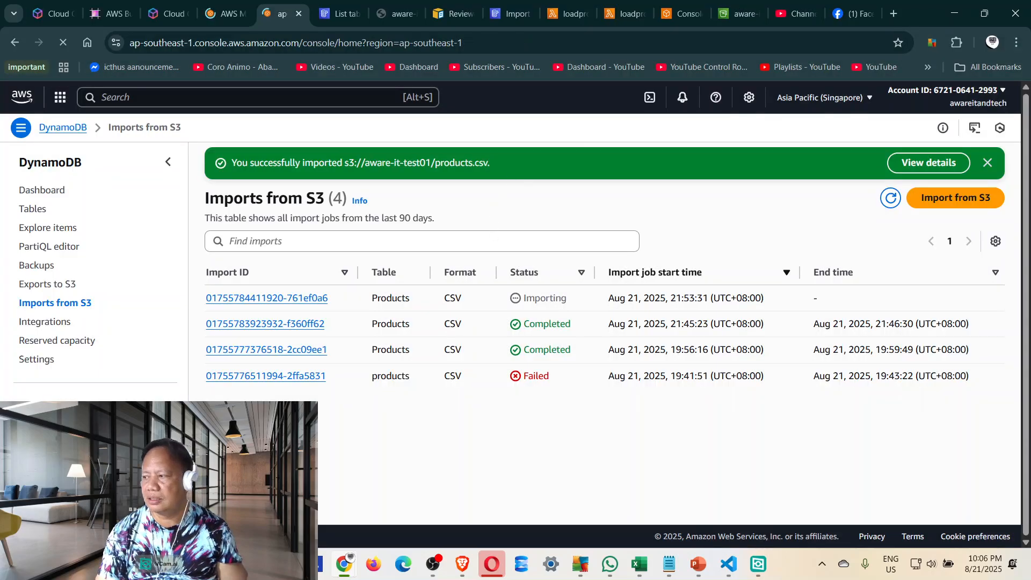
{"action": "left_click", "coordinate": [230, 18]}
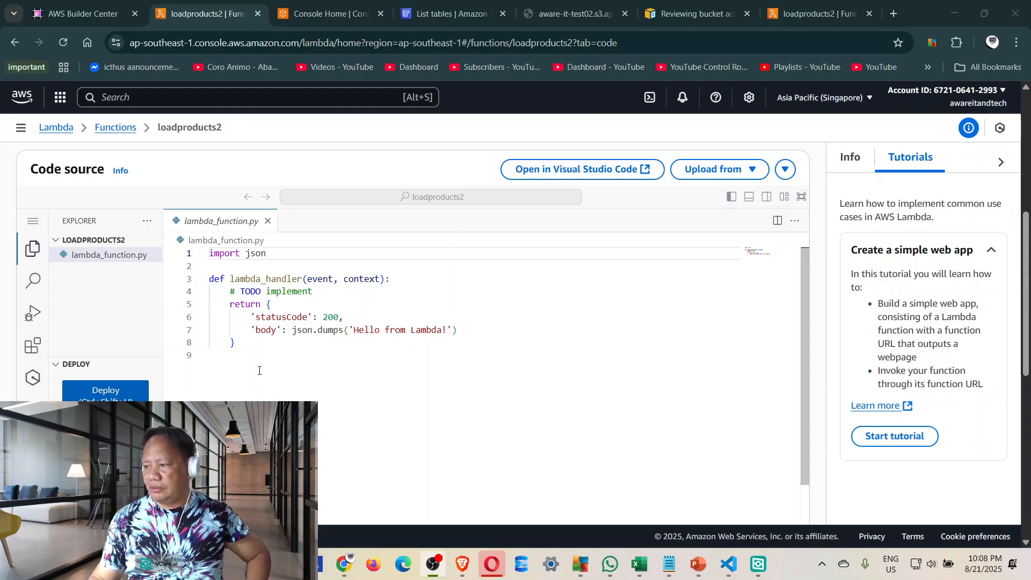
Replace all the default code in loadproducts2's lambda_function.py with the copied product-loading script.
{"action": "left_click", "coordinate": [369, 372]}
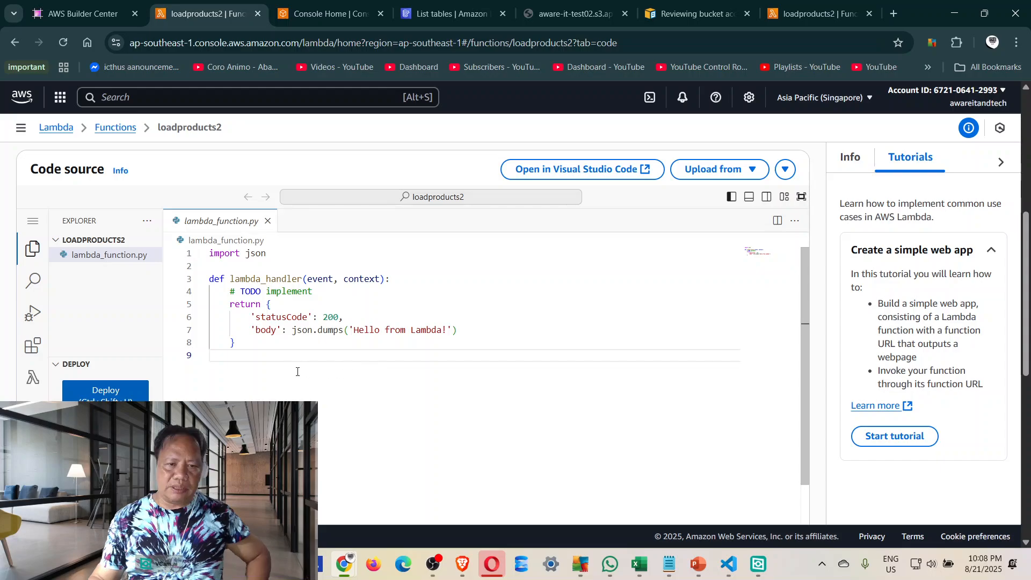
{"action": "scroll", "coordinate": [284, 392], "scroll_direction": "up", "scroll_amount": 3}
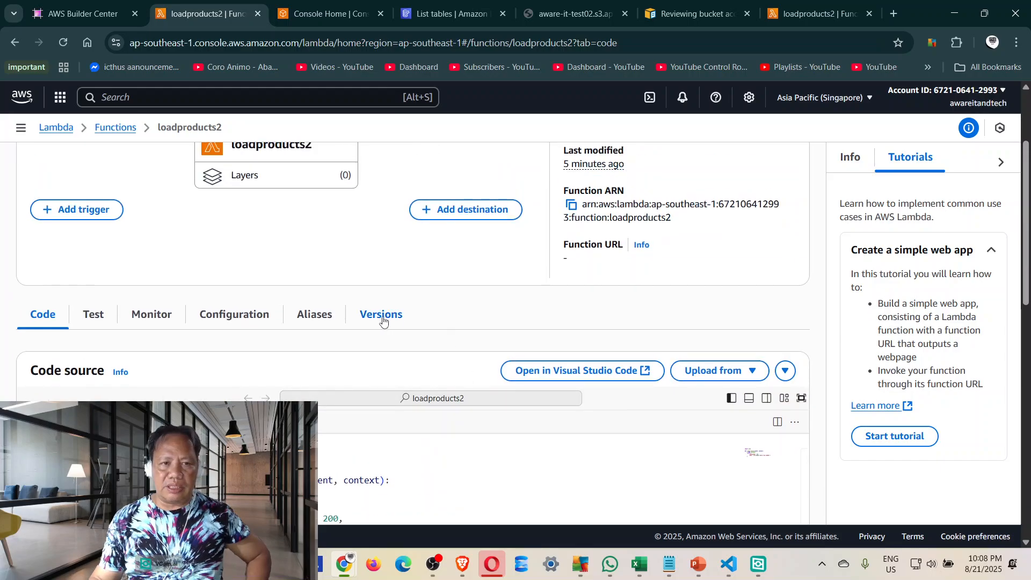
{"action": "scroll", "coordinate": [338, 286], "scroll_direction": "up", "scroll_amount": 2}
{"action": "scroll", "coordinate": [271, 278], "scroll_direction": "down", "scroll_amount": 3}
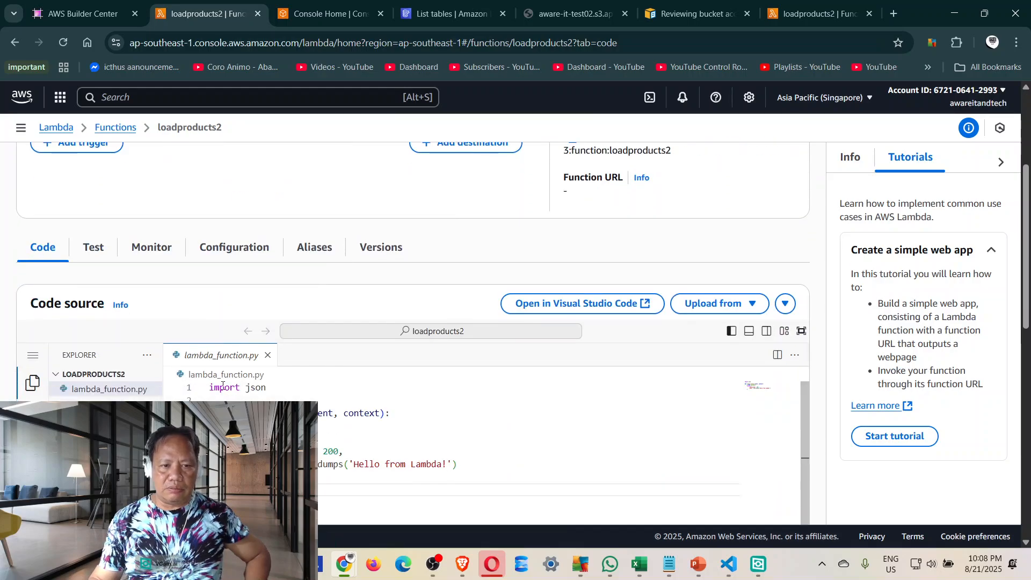
{"action": "scroll", "coordinate": [529, 440], "scroll_direction": "down", "scroll_amount": 1}
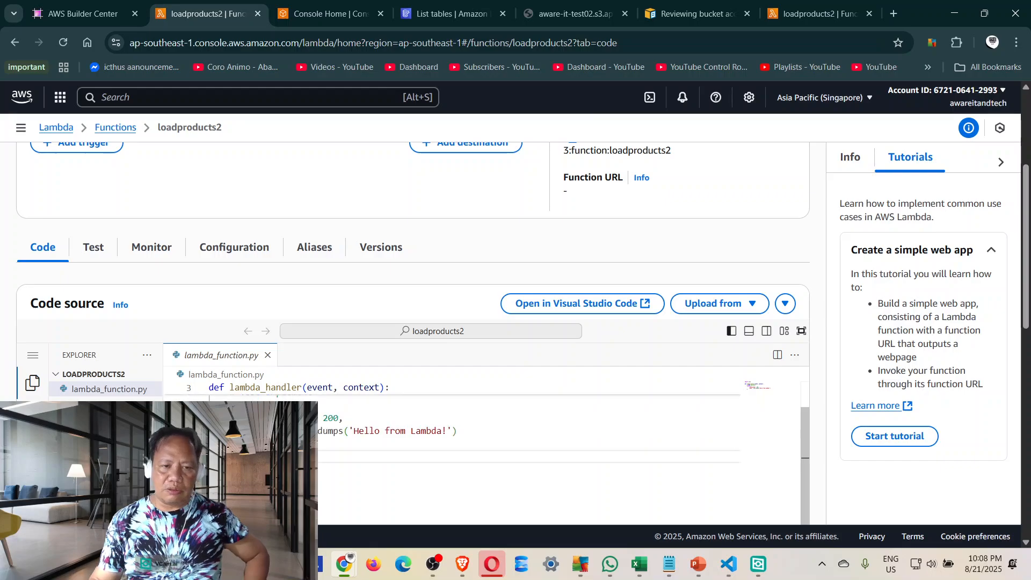
{"action": "scroll", "coordinate": [879, 396], "scroll_direction": "down", "scroll_amount": 3}
{"action": "scroll", "coordinate": [698, 371], "scroll_direction": "down", "scroll_amount": 1}
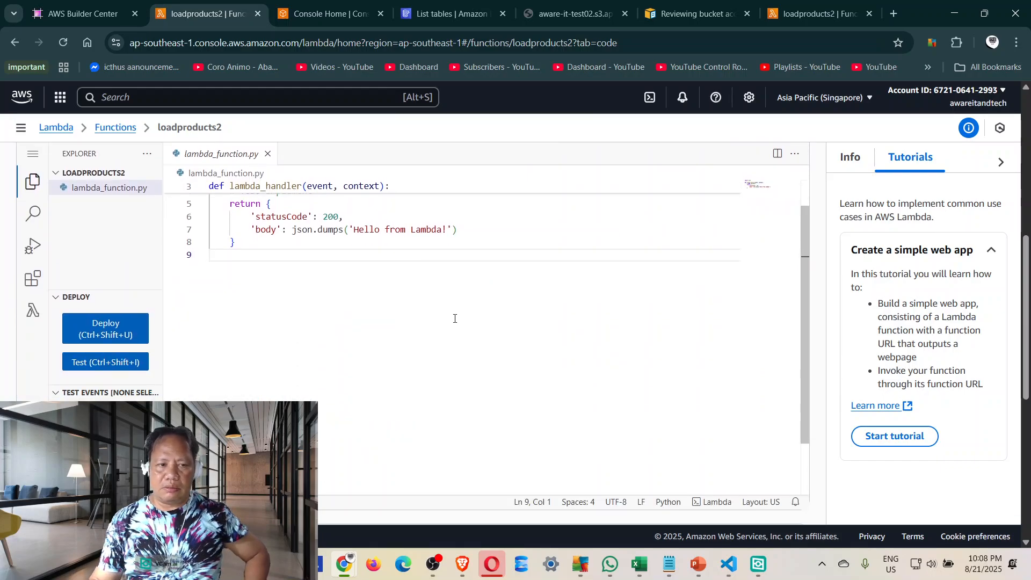
{"action": "scroll", "coordinate": [370, 317], "scroll_direction": "up", "scroll_amount": 1}
{"action": "scroll", "coordinate": [343, 330], "scroll_direction": "up", "scroll_amount": 1}
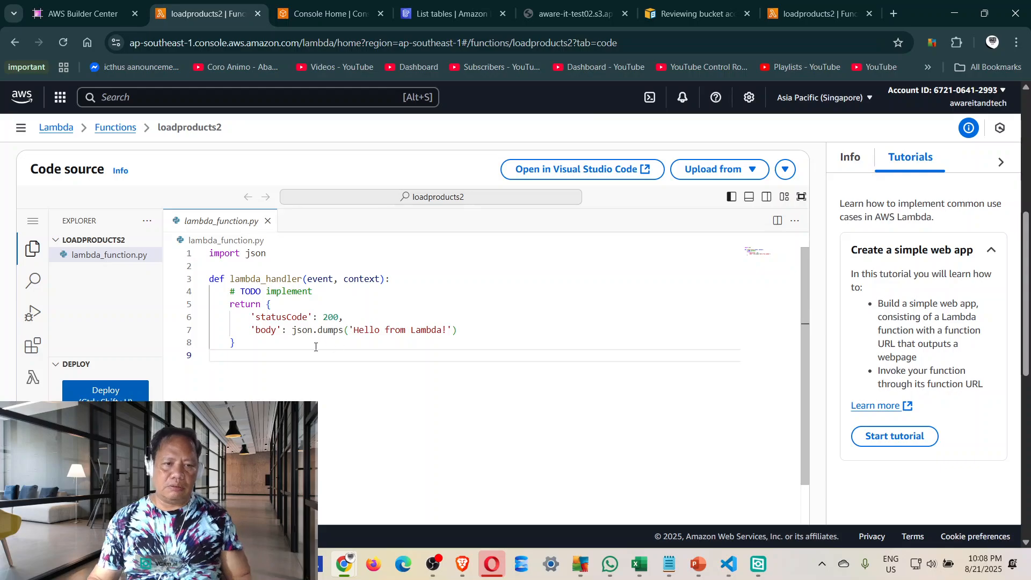
{"action": "key", "text": "ctrl+a"}
{"action": "key", "text": "BackSpace"}
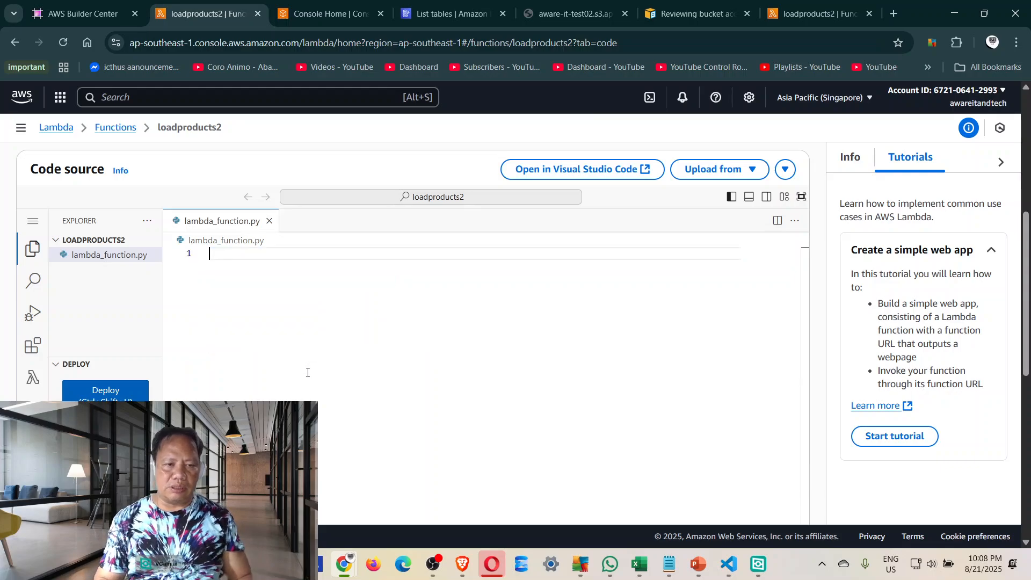
{"action": "key", "text": "ctrl+v"}
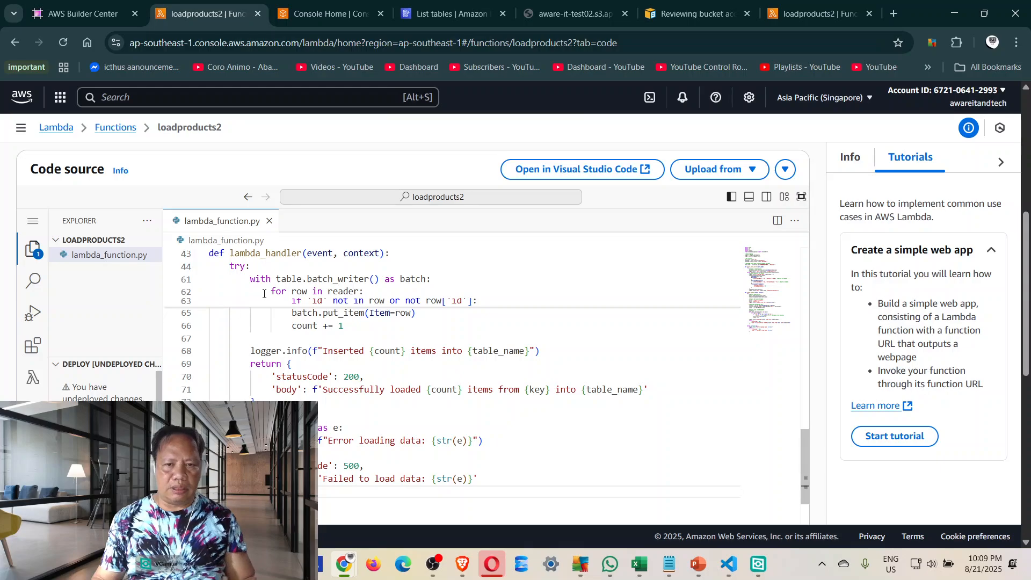
Examine the pasted script's imports, AWS clients, DynamoDB table name and ensure_table_exists function in lambda_function.py.
{"action": "scroll", "coordinate": [601, 391], "scroll_direction": "up", "scroll_amount": 15}
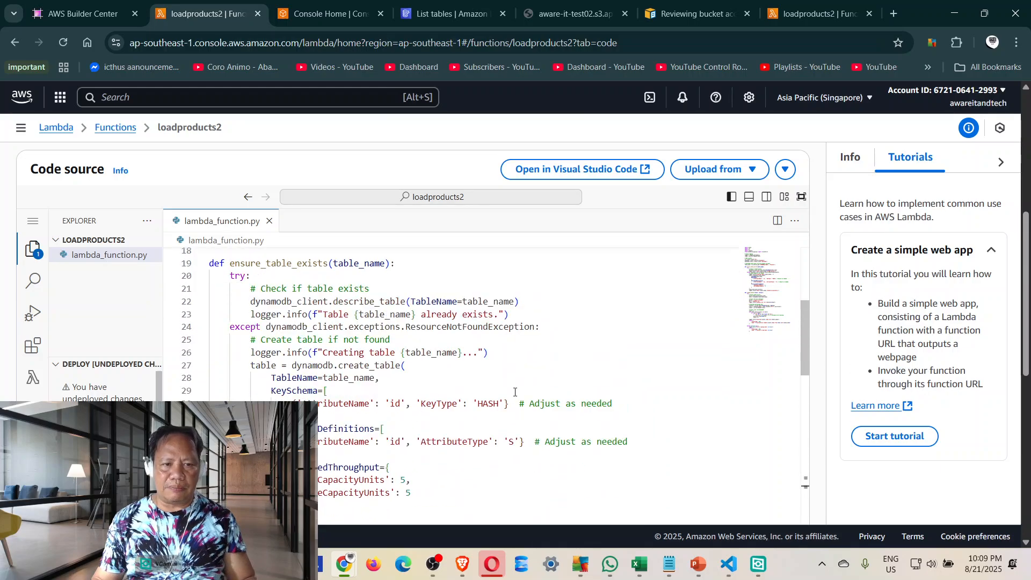
{"action": "scroll", "coordinate": [515, 392], "scroll_direction": "up", "scroll_amount": 3}
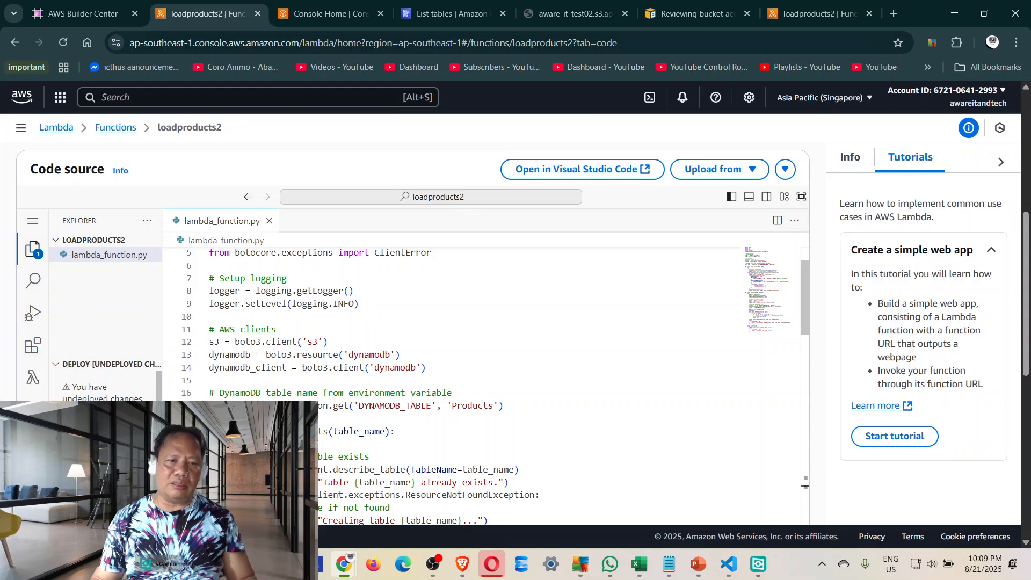
{"action": "scroll", "coordinate": [367, 361], "scroll_direction": "up", "scroll_amount": 5}
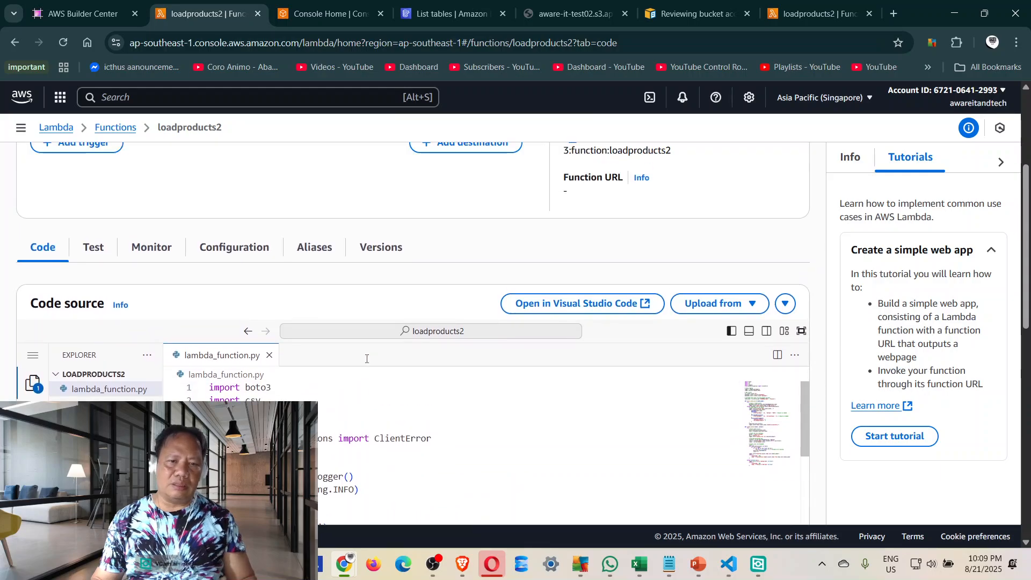
{"action": "left_click", "coordinate": [221, 388]}
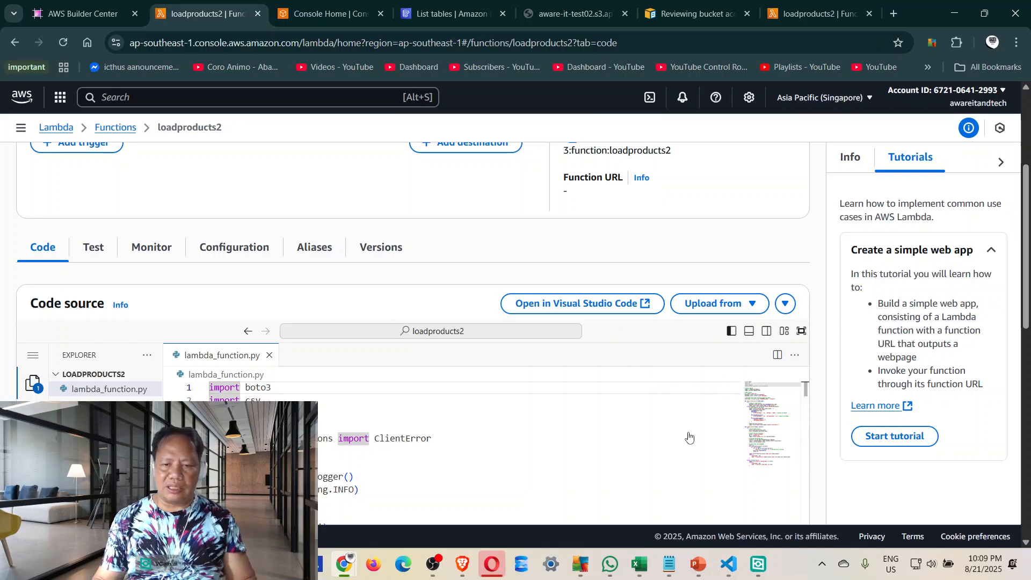
{"action": "scroll", "coordinate": [685, 434], "scroll_direction": "down", "scroll_amount": 3}
{"action": "scroll", "coordinate": [559, 392], "scroll_direction": "down", "scroll_amount": 3}
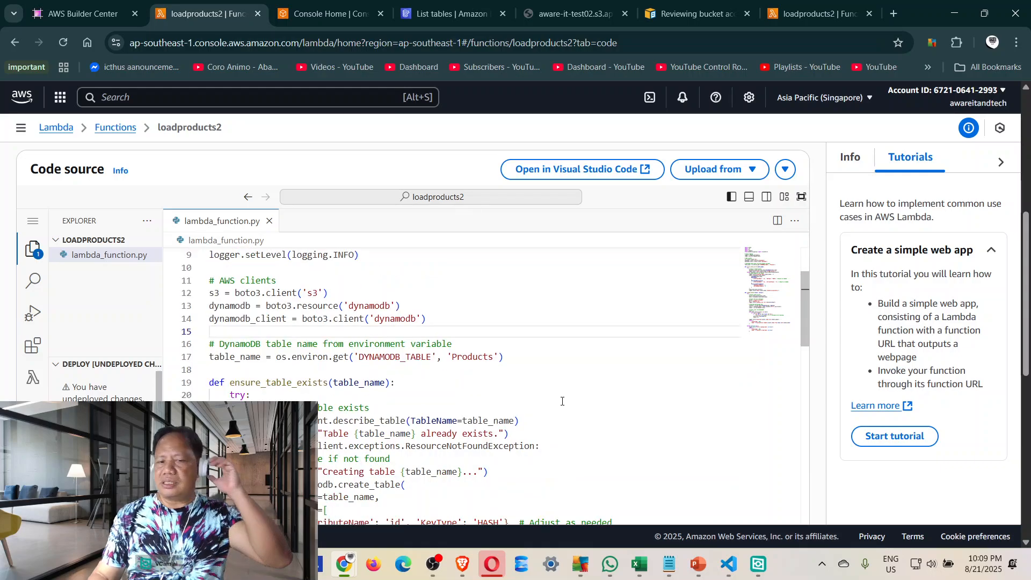
{"action": "scroll", "coordinate": [562, 404], "scroll_direction": "down", "scroll_amount": 1}
{"action": "scroll", "coordinate": [558, 411], "scroll_direction": "down", "scroll_amount": 3}
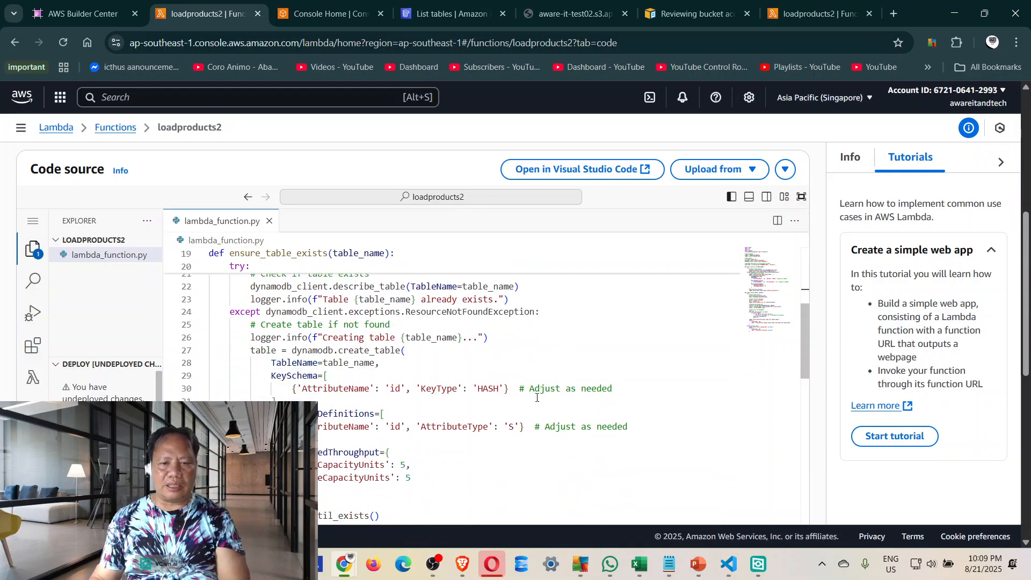
{"action": "scroll", "coordinate": [532, 407], "scroll_direction": "up", "scroll_amount": 1}
{"action": "scroll", "coordinate": [509, 404], "scroll_direction": "down", "scroll_amount": 1}
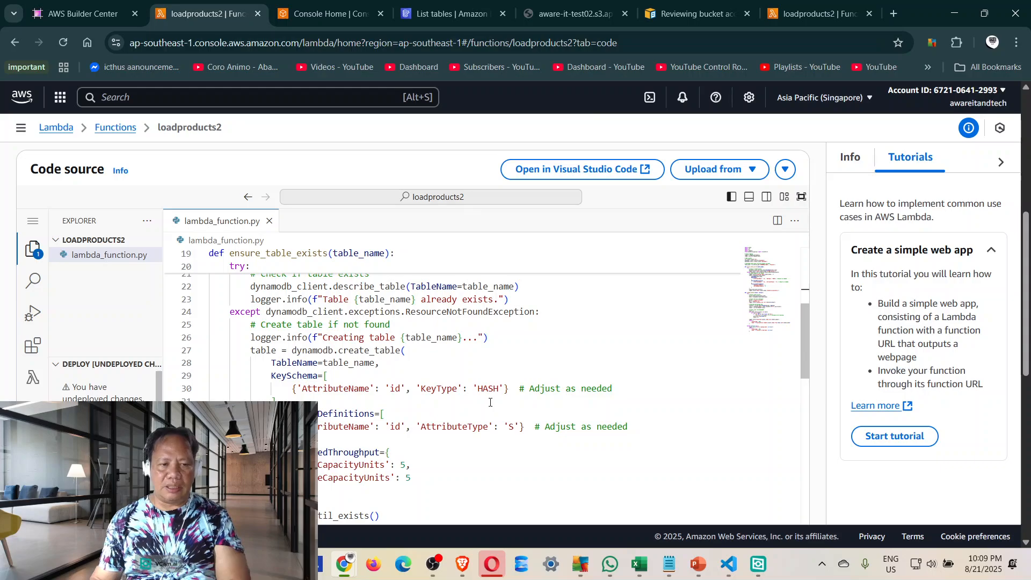
Review the rest of the script, including lambda_handler and its error handling, and deploy the code to loadproducts2.
{"action": "scroll", "coordinate": [490, 402], "scroll_direction": "down", "scroll_amount": 6}
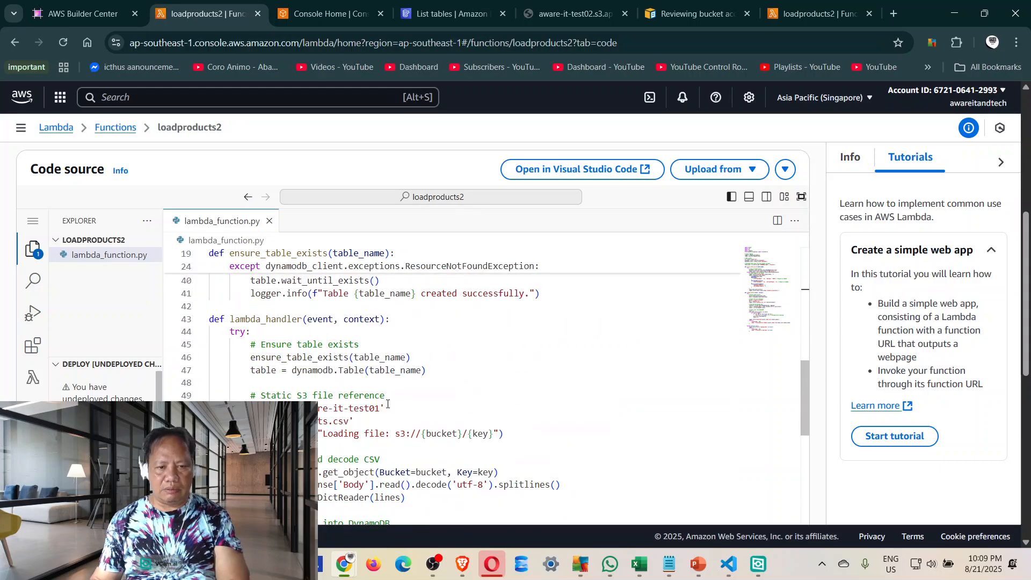
{"action": "scroll", "coordinate": [388, 404], "scroll_direction": "down", "scroll_amount": 2}
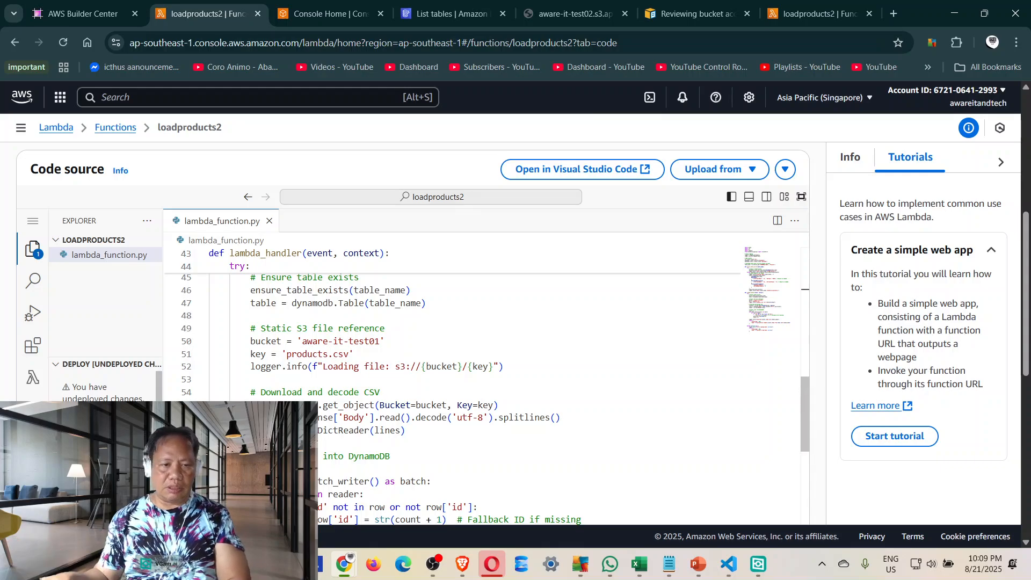
{"action": "scroll", "coordinate": [519, 455], "scroll_direction": "down", "scroll_amount": 7}
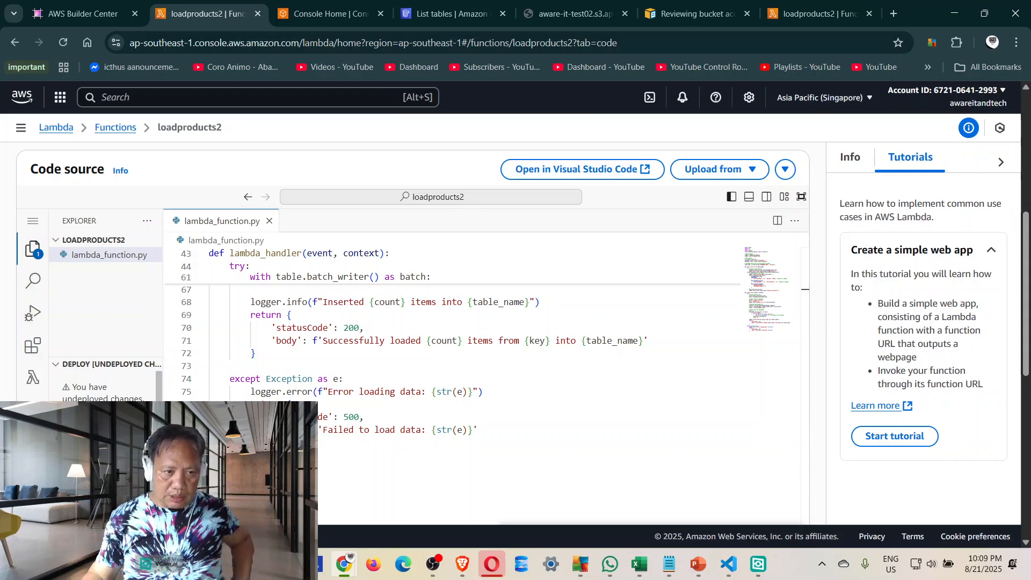
{"action": "key", "text": "ctrl+shift+u"}
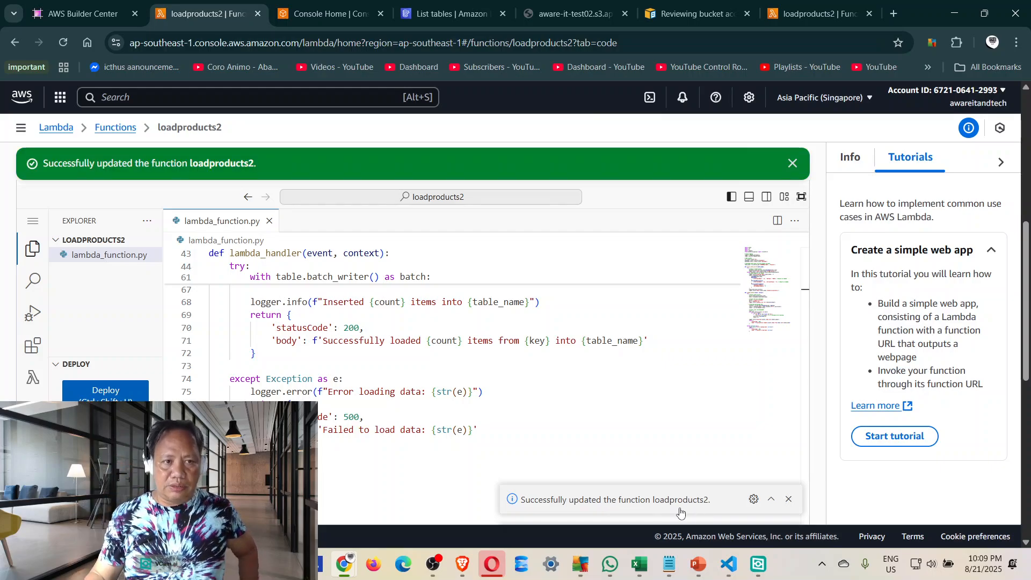
Try to create a new test event from within the loadproducts2 code editor, and close its blank page.
{"action": "scroll", "coordinate": [284, 294], "scroll_direction": "up", "scroll_amount": 2}
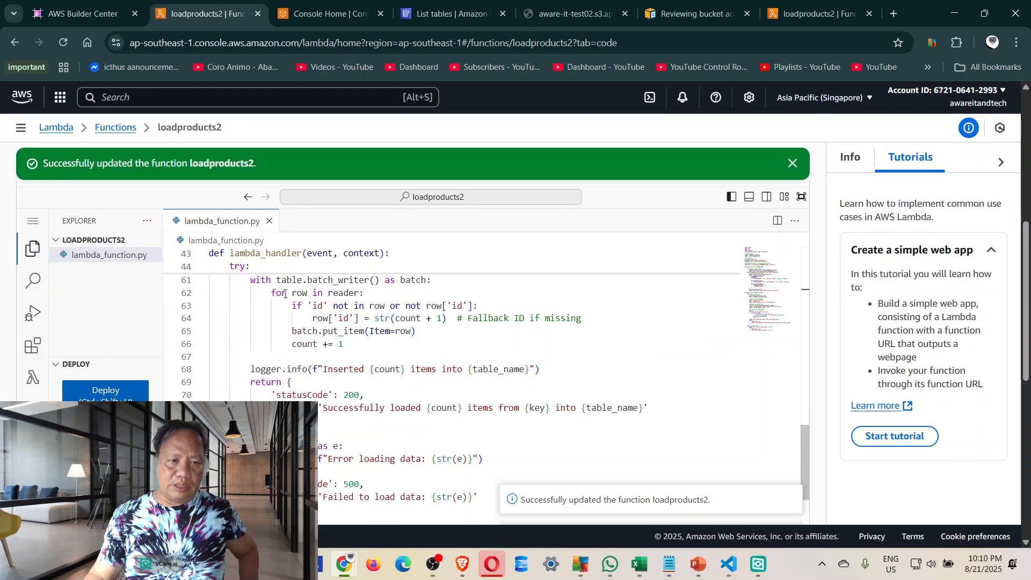
{"action": "scroll", "coordinate": [284, 294], "scroll_direction": "up", "scroll_amount": 13}
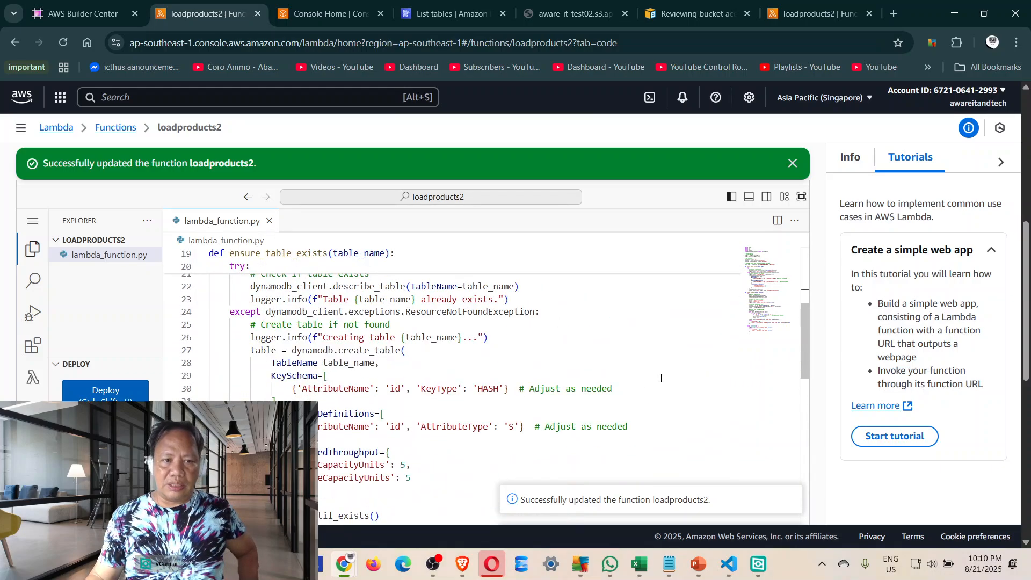
{"action": "key", "text": "ctrl+shift+i"}
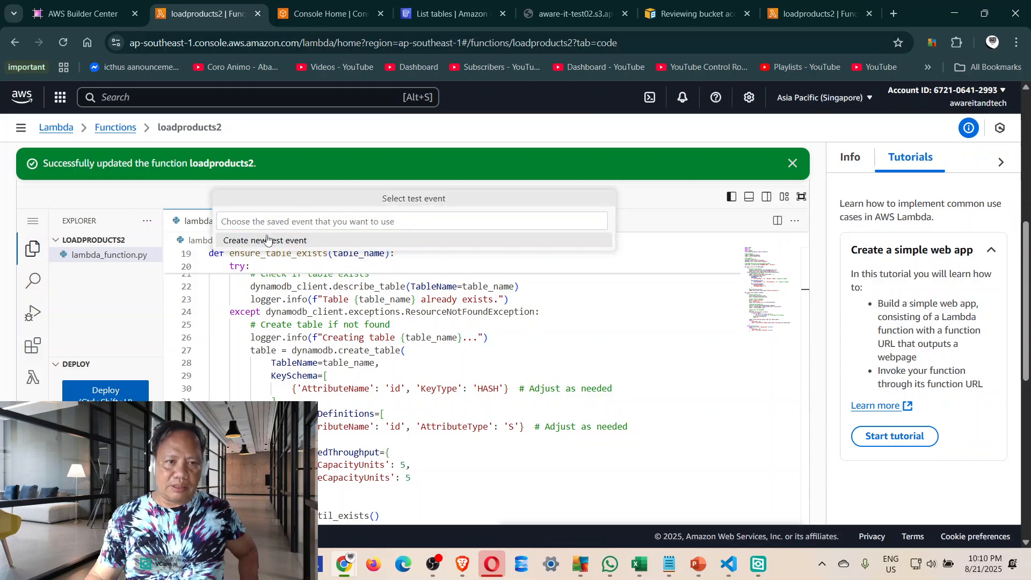
{"action": "left_click", "coordinate": [267, 240]}
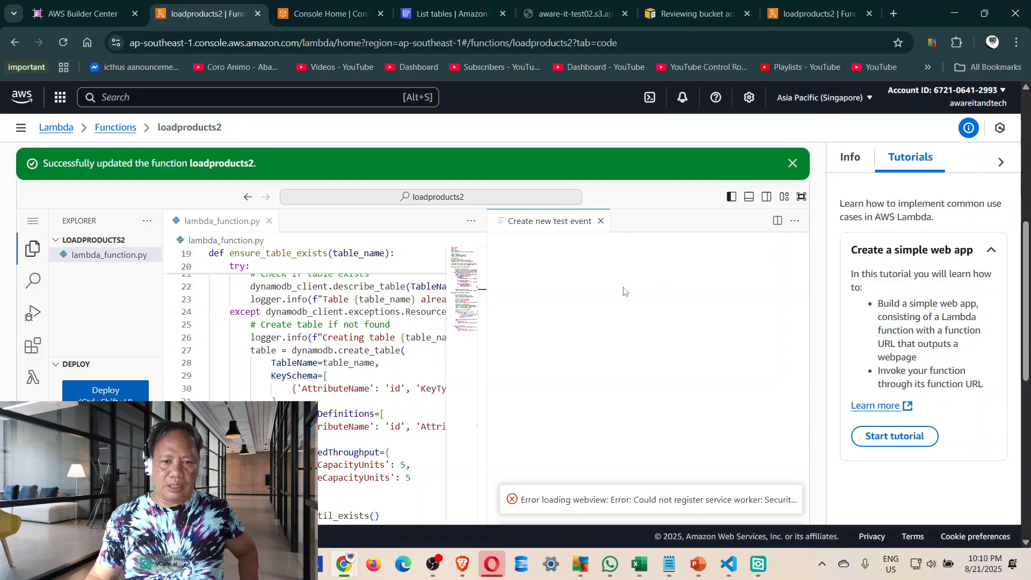
{"action": "left_click", "coordinate": [601, 221]}
Create and save a private test event named test01 in the loadproducts2 function's test settings.
{"action": "scroll", "coordinate": [483, 349], "scroll_direction": "up", "scroll_amount": 5}
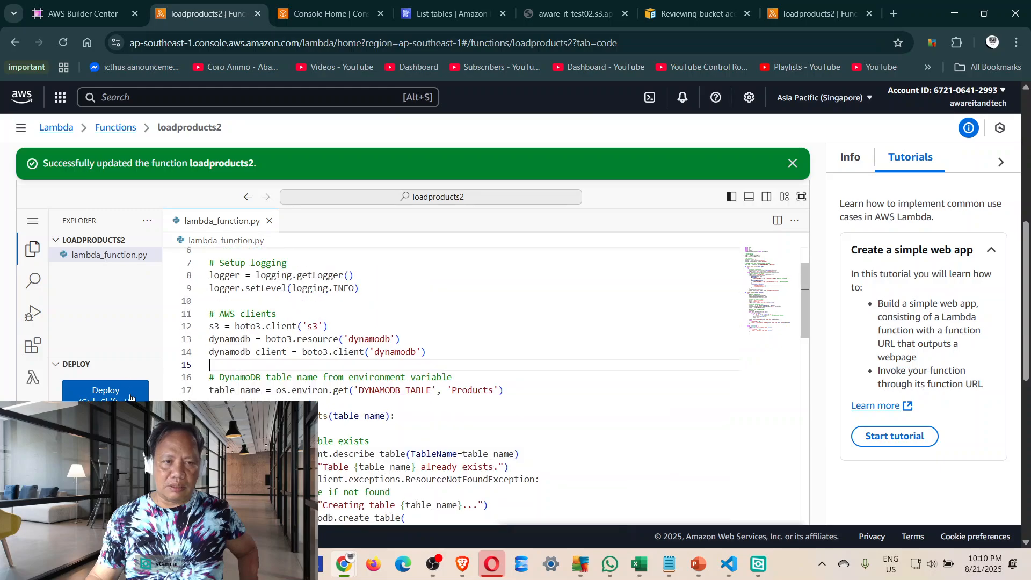
{"action": "scroll", "coordinate": [522, 429], "scroll_direction": "up", "scroll_amount": 5}
{"action": "scroll", "coordinate": [370, 394], "scroll_direction": "down", "scroll_amount": 3}
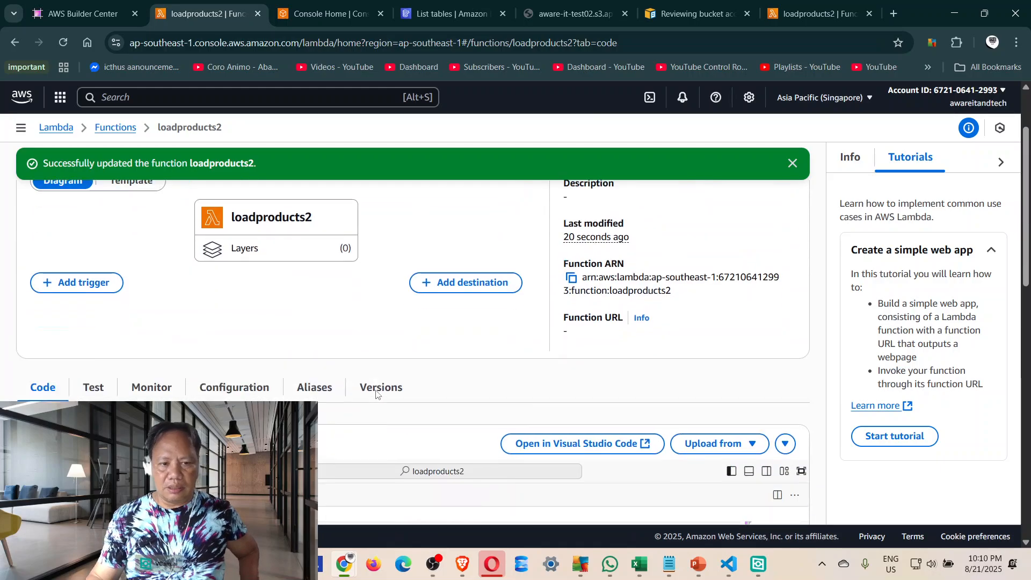
{"action": "left_click", "coordinate": [92, 313]}
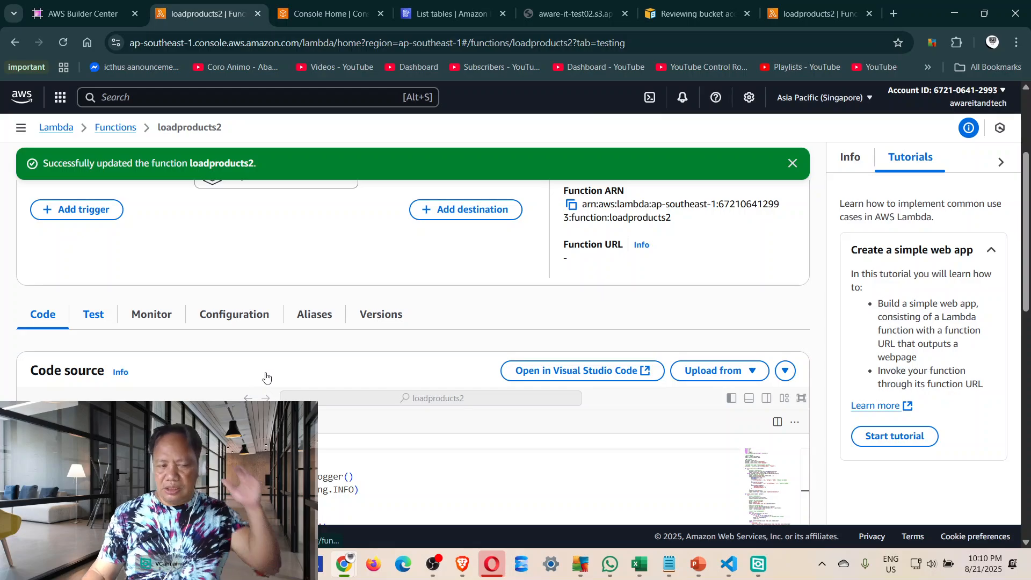
{"action": "scroll", "coordinate": [261, 375], "scroll_direction": "up", "scroll_amount": 3}
{"action": "scroll", "coordinate": [465, 368], "scroll_direction": "down", "scroll_amount": 3}
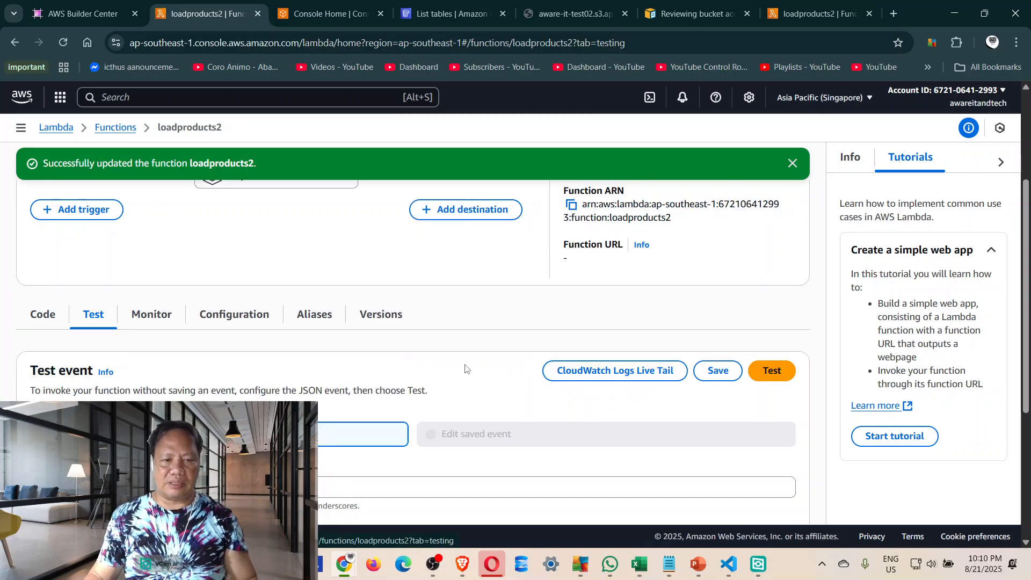
{"action": "scroll", "coordinate": [465, 376], "scroll_direction": "down", "scroll_amount": 3}
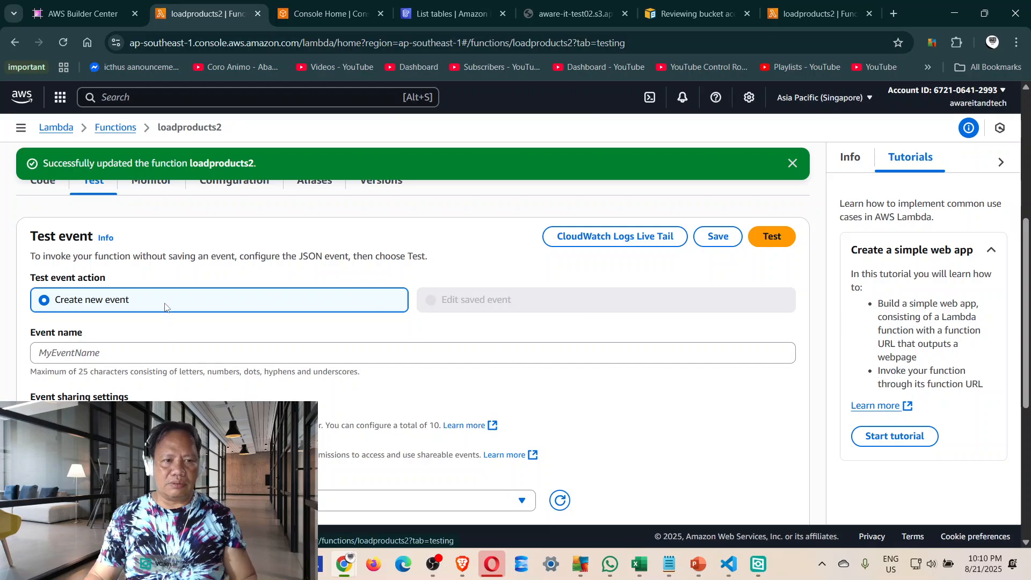
{"action": "left_click", "coordinate": [137, 353]}
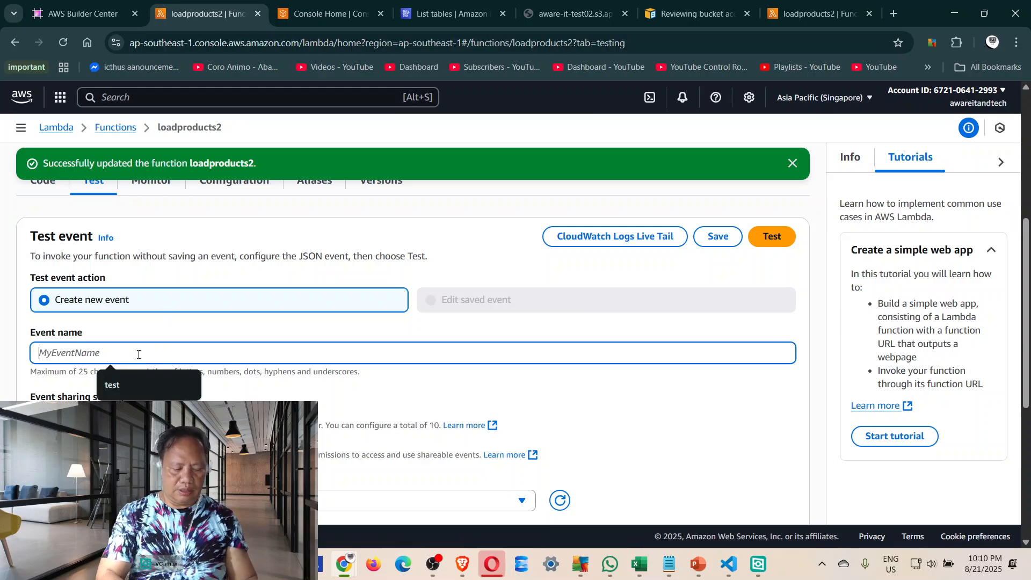
{"action": "type", "text": "test01"}
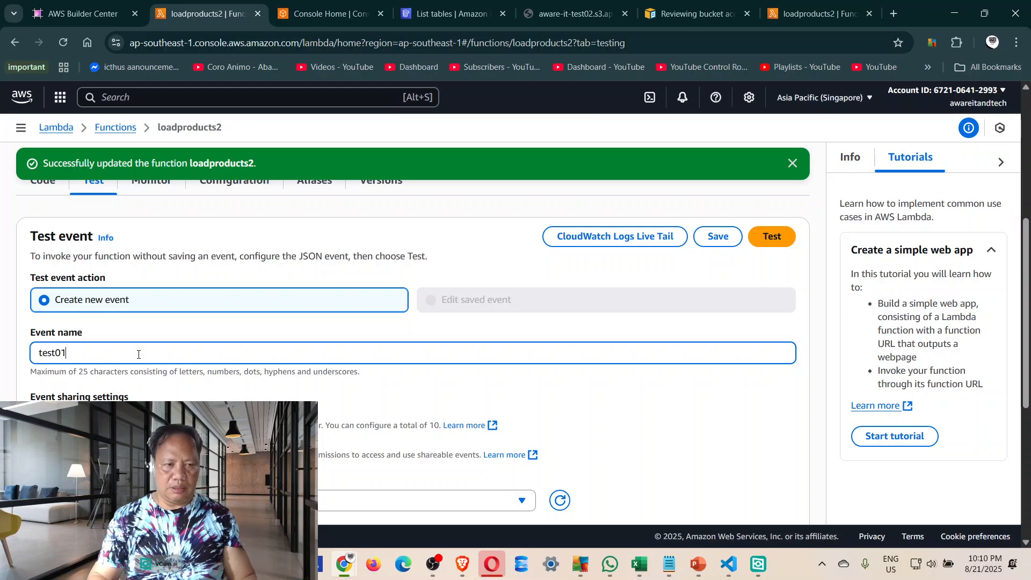
{"action": "scroll", "coordinate": [157, 368], "scroll_direction": "down", "scroll_amount": 3}
{"action": "scroll", "coordinate": [692, 310], "scroll_direction": "up", "scroll_amount": 3}
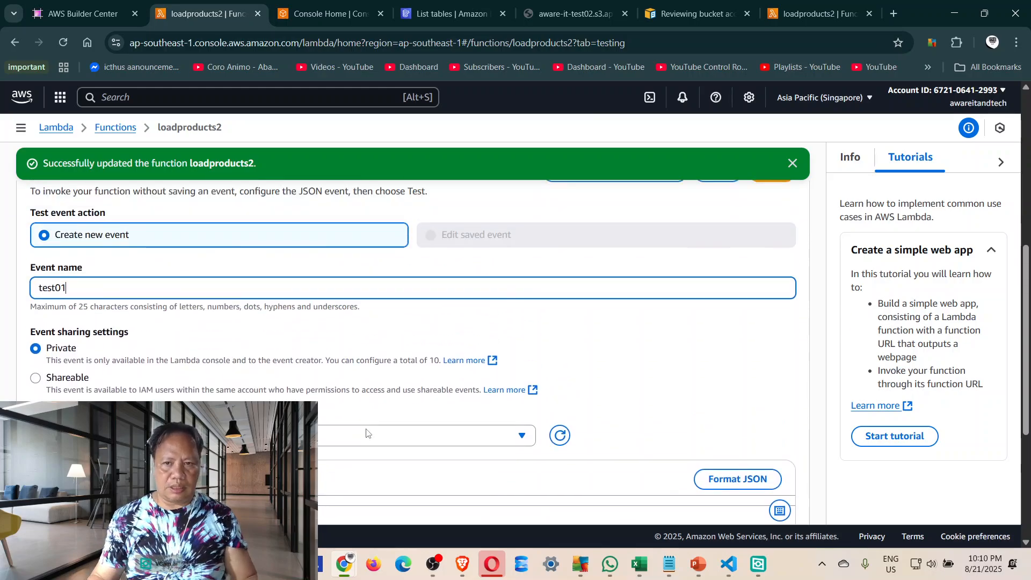
{"action": "left_click", "coordinate": [719, 237]}
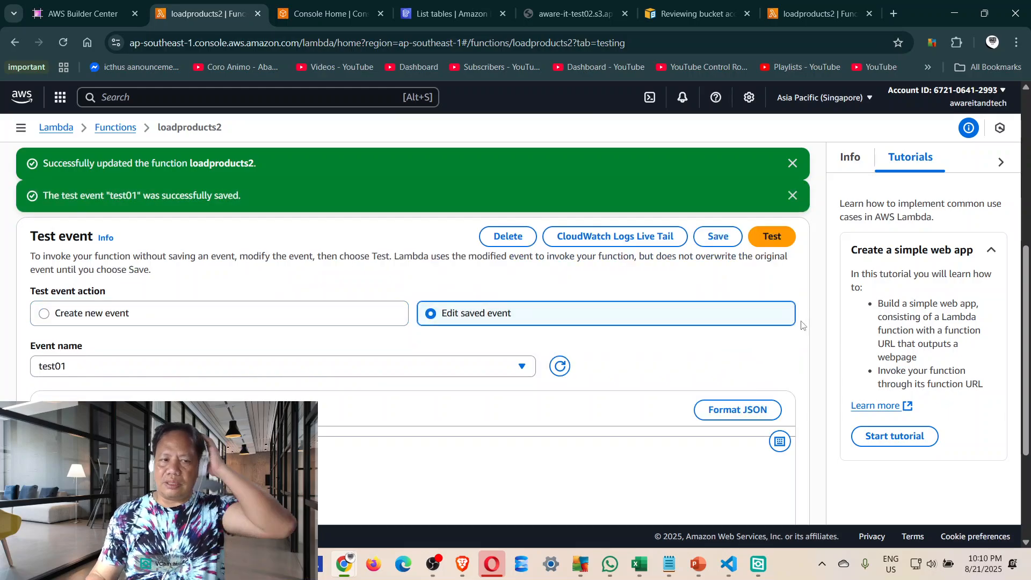
Run loadproducts2 with the test01 event and expand the execution details.
{"action": "left_click", "coordinate": [784, 235]}
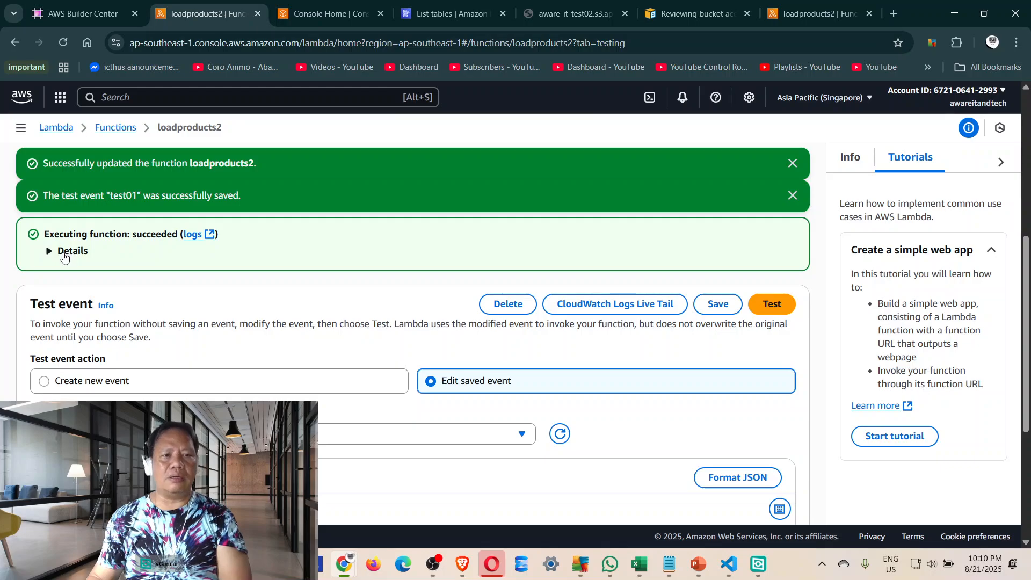
{"action": "left_click", "coordinate": [66, 253]}
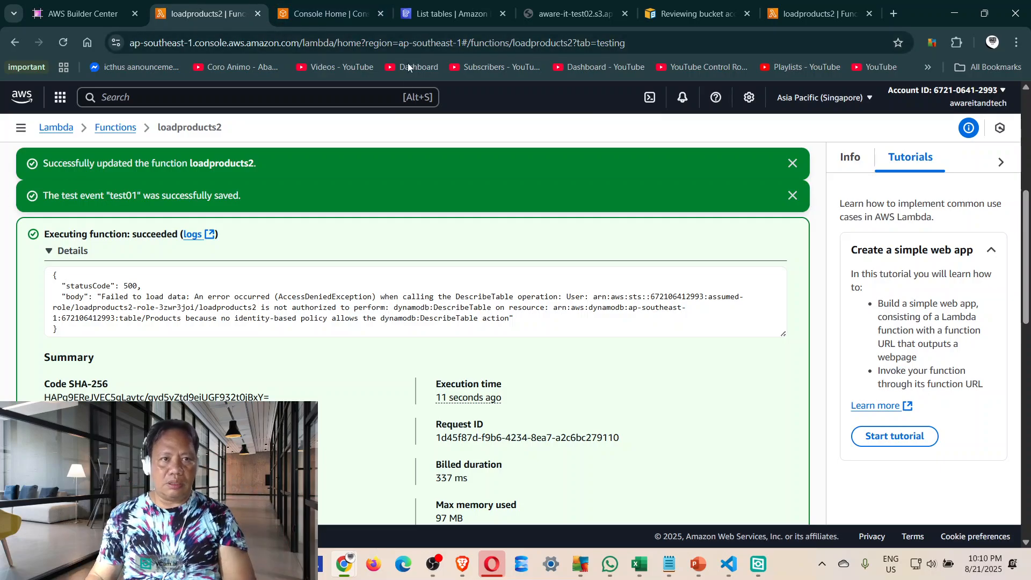
Permanently delete the DynamoDB Products table together with its CloudWatch alarms, entering "confirm" as the confirmation.
{"action": "left_click", "coordinate": [318, 20]}
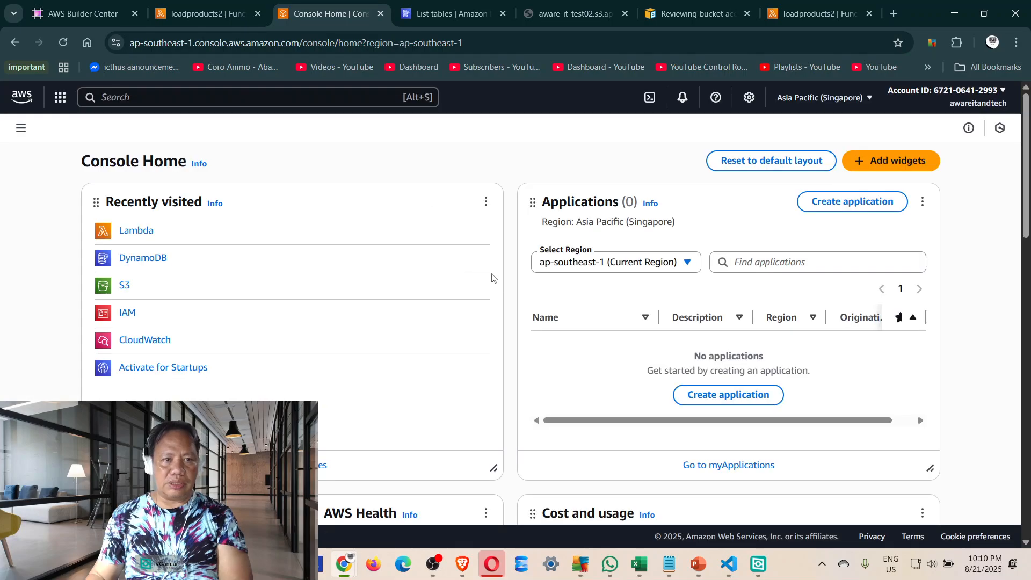
{"action": "left_click", "coordinate": [155, 258]}
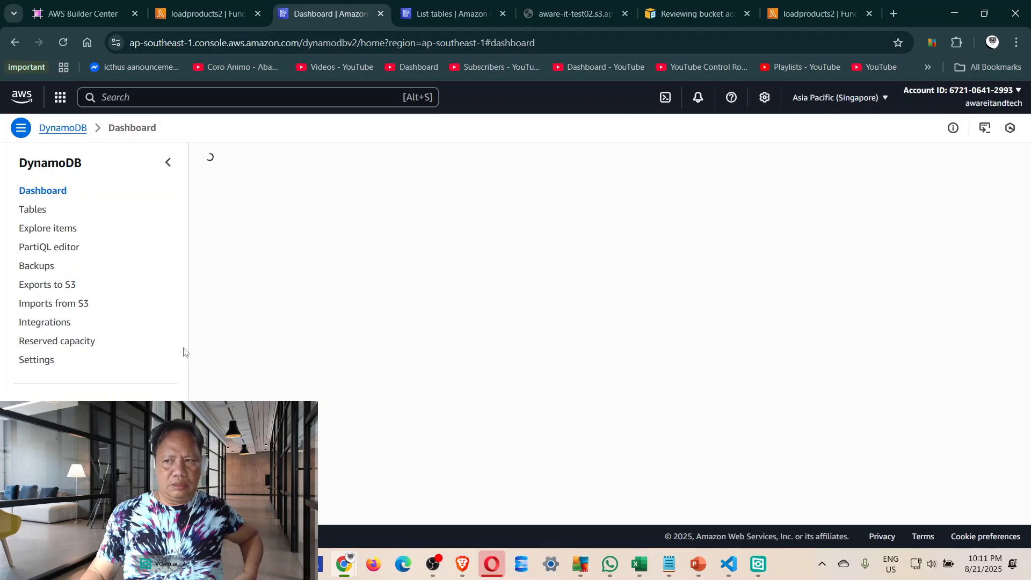
{"action": "left_click", "coordinate": [32, 209]}
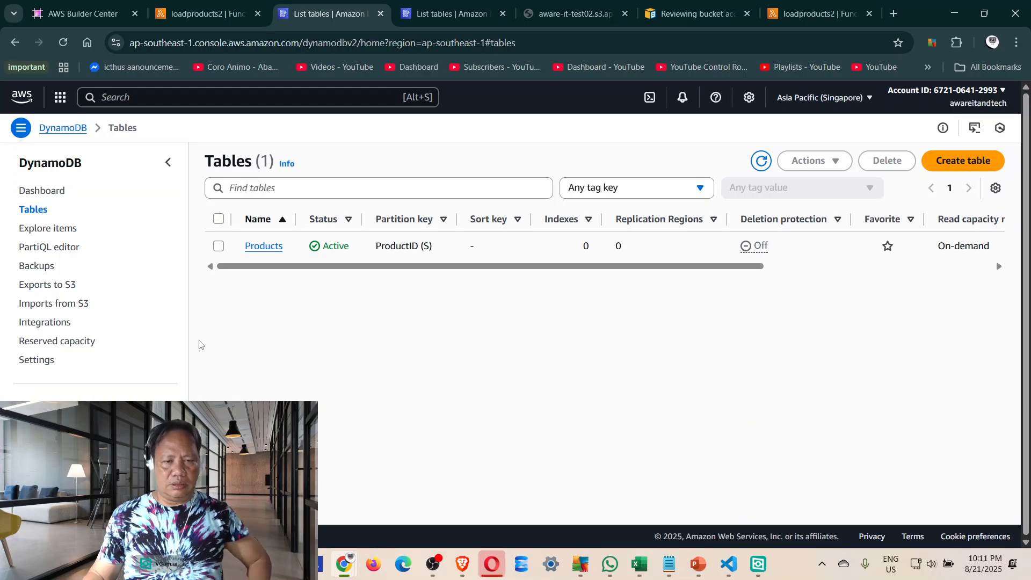
{"action": "left_click", "coordinate": [225, 250]}
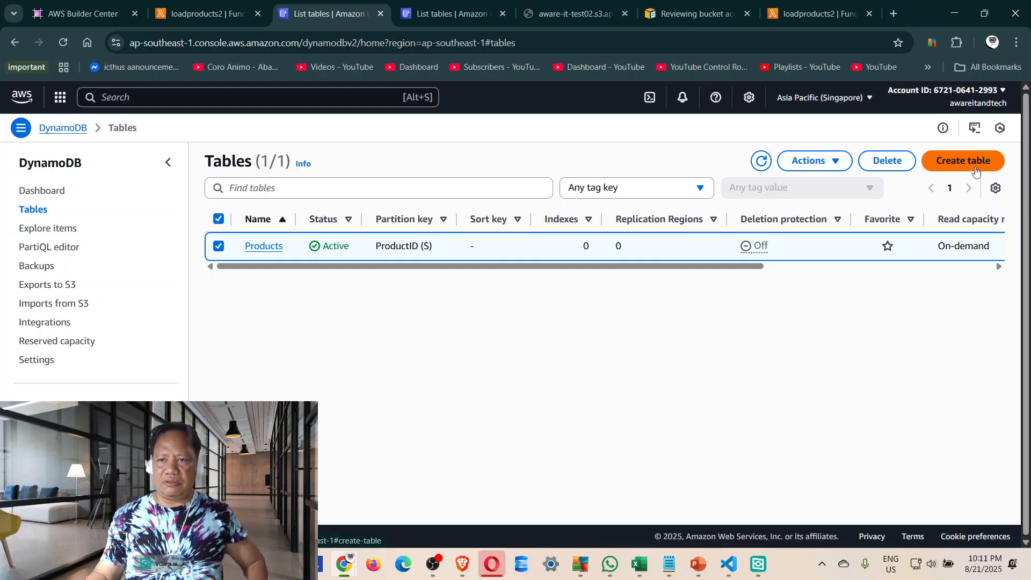
{"action": "left_click", "coordinate": [900, 164]}
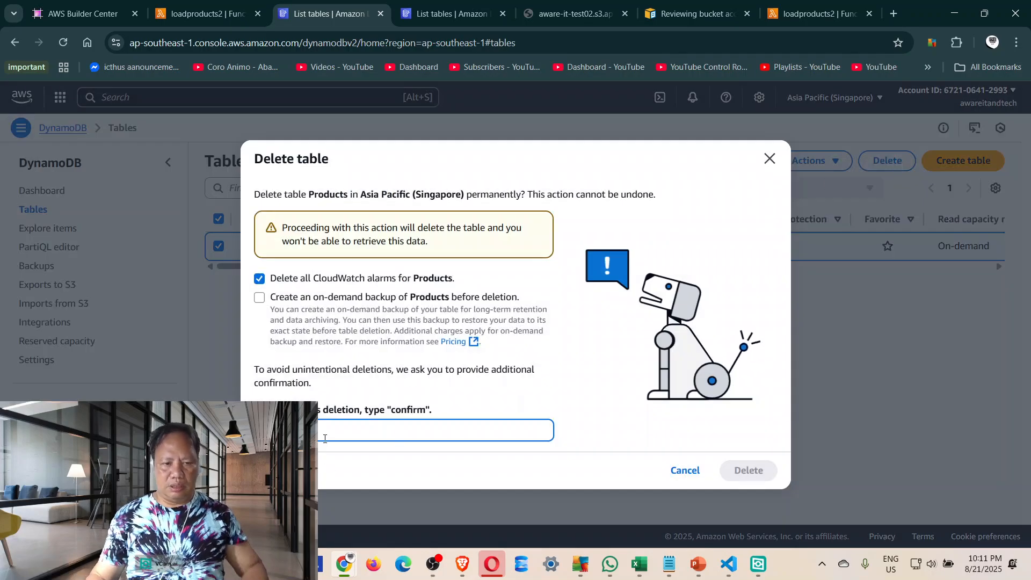
{"action": "type", "text": "confirm"}
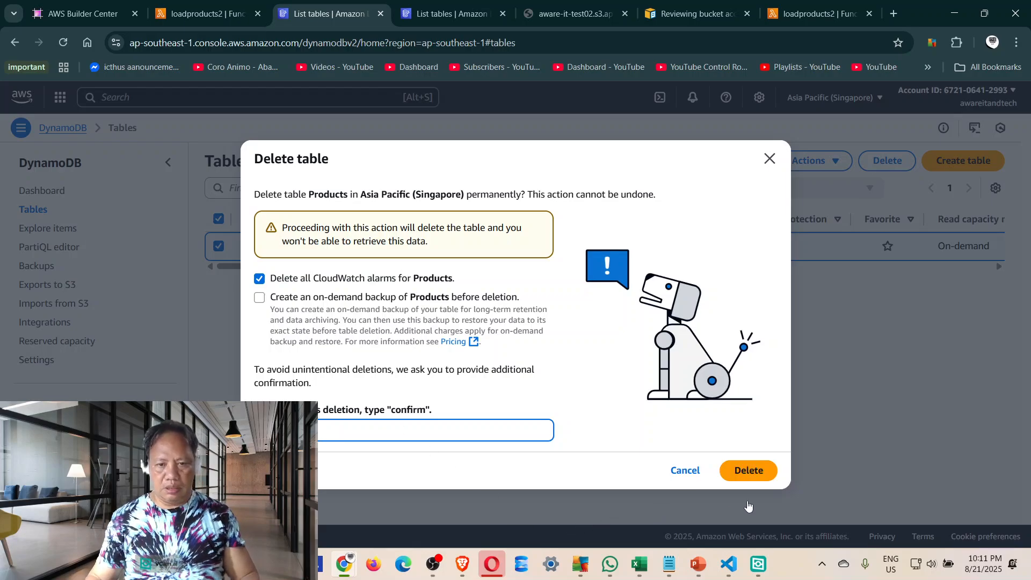
{"action": "left_click", "coordinate": [759, 475]}
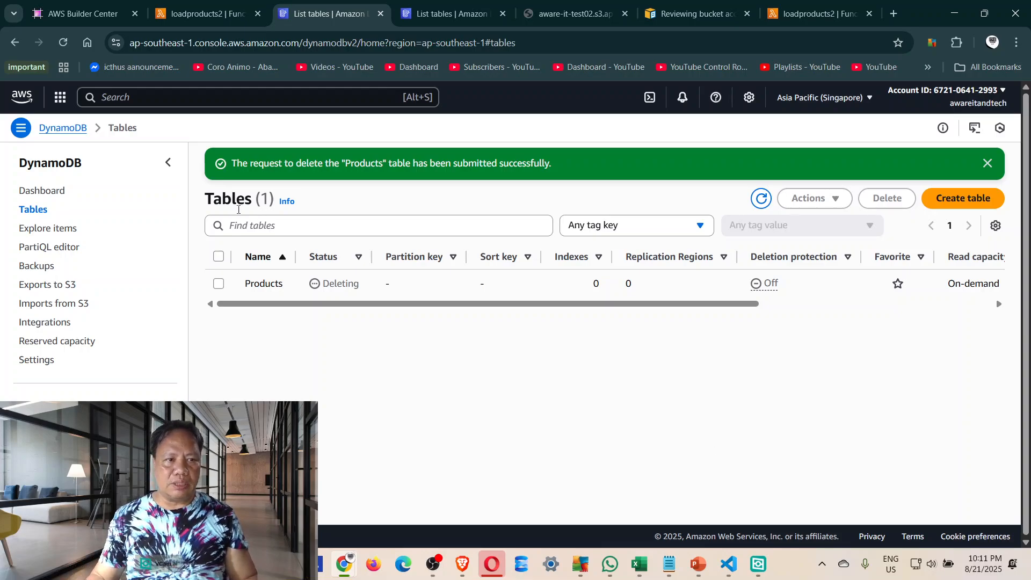
Find the IAM service and open the permissions of the role loadproducts2-role-3zwr3joi.
{"action": "left_click", "coordinate": [209, 14]}
{"action": "left_click", "coordinate": [352, 14]}
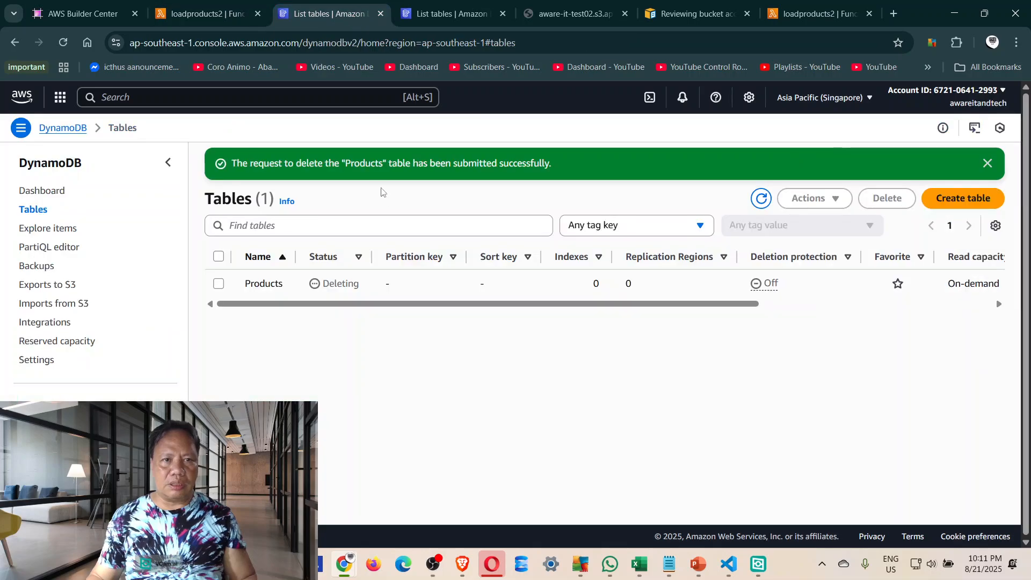
{"action": "left_click", "coordinate": [111, 98]}
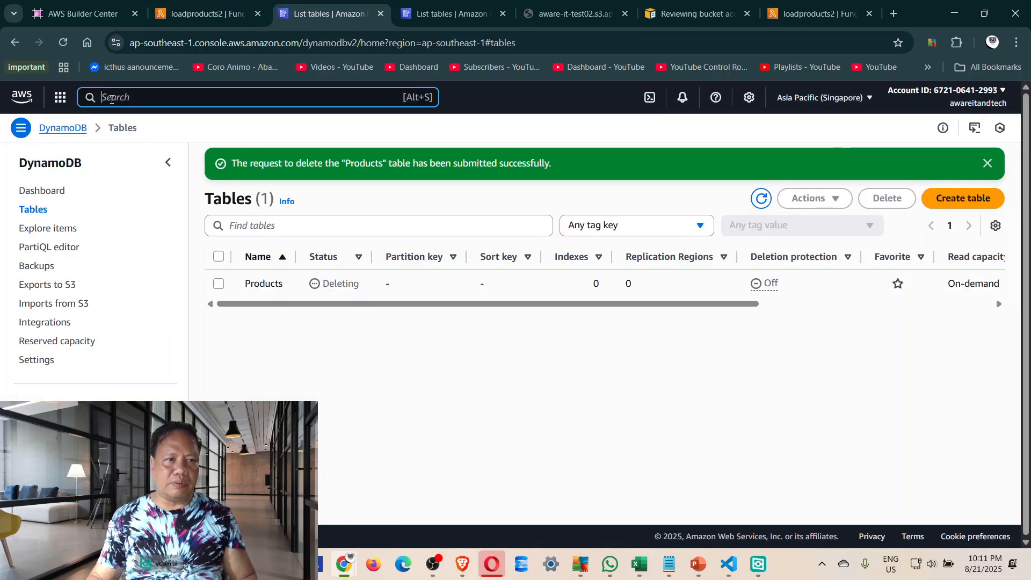
{"action": "type", "text": "iam"}
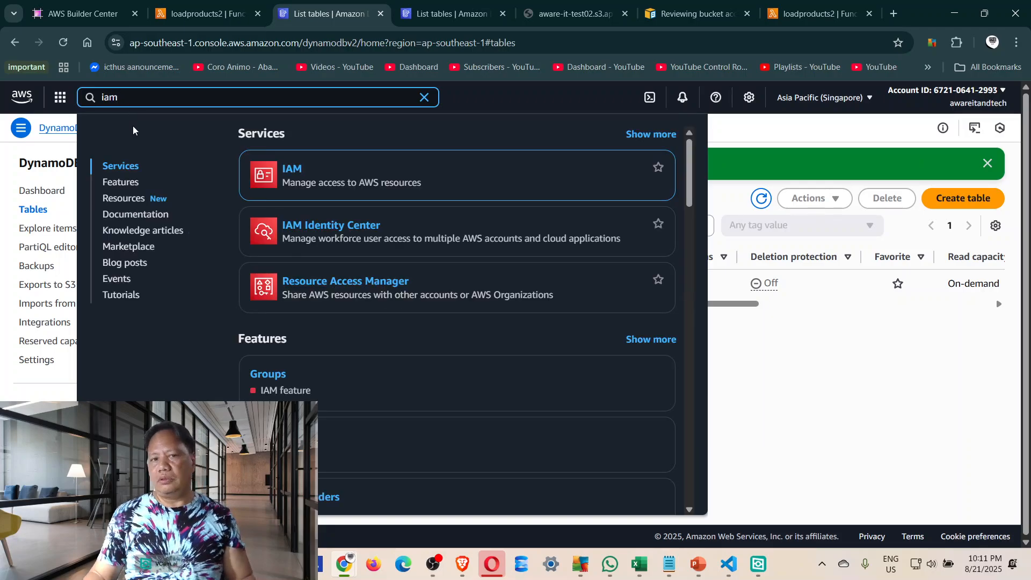
{"action": "left_click", "coordinate": [292, 170]}
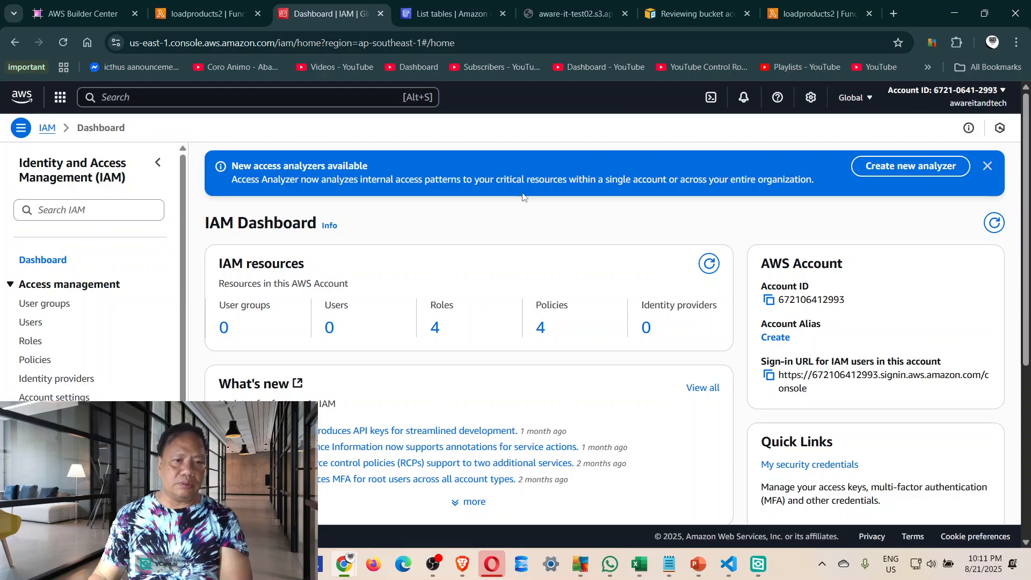
{"action": "left_click", "coordinate": [31, 342]}
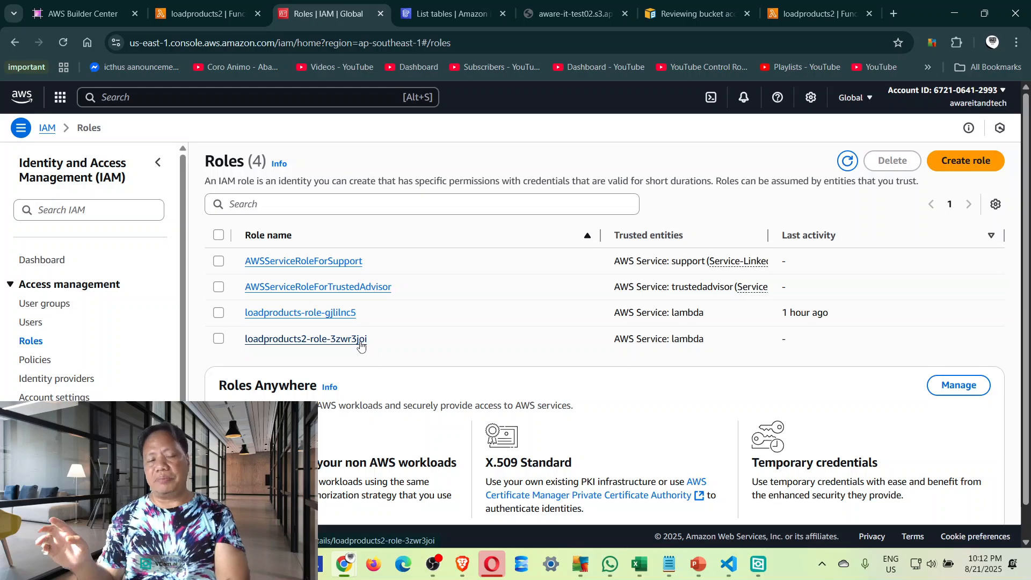
{"action": "left_click", "coordinate": [215, 341]}
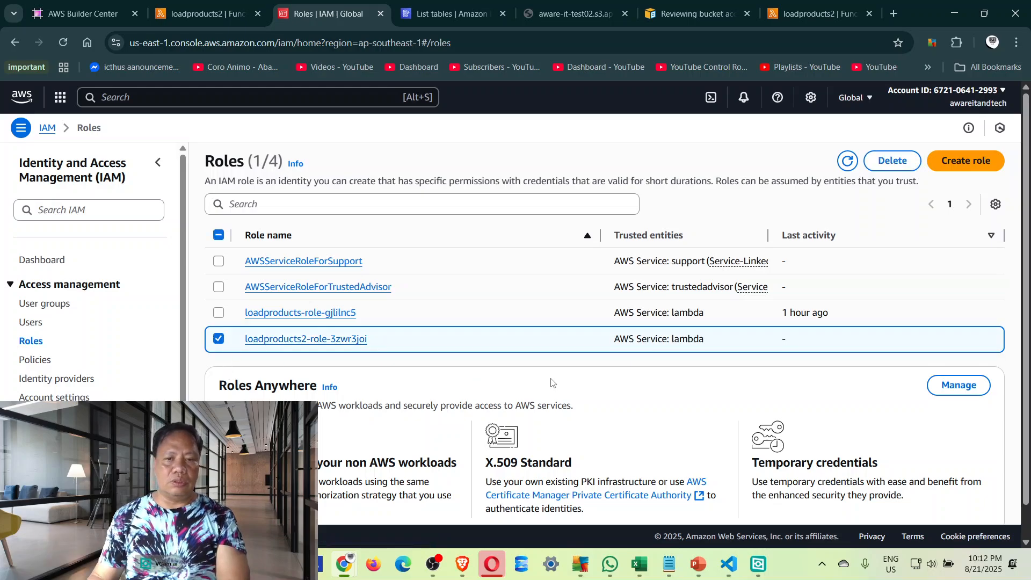
{"action": "scroll", "coordinate": [622, 374], "scroll_direction": "down", "scroll_amount": 1}
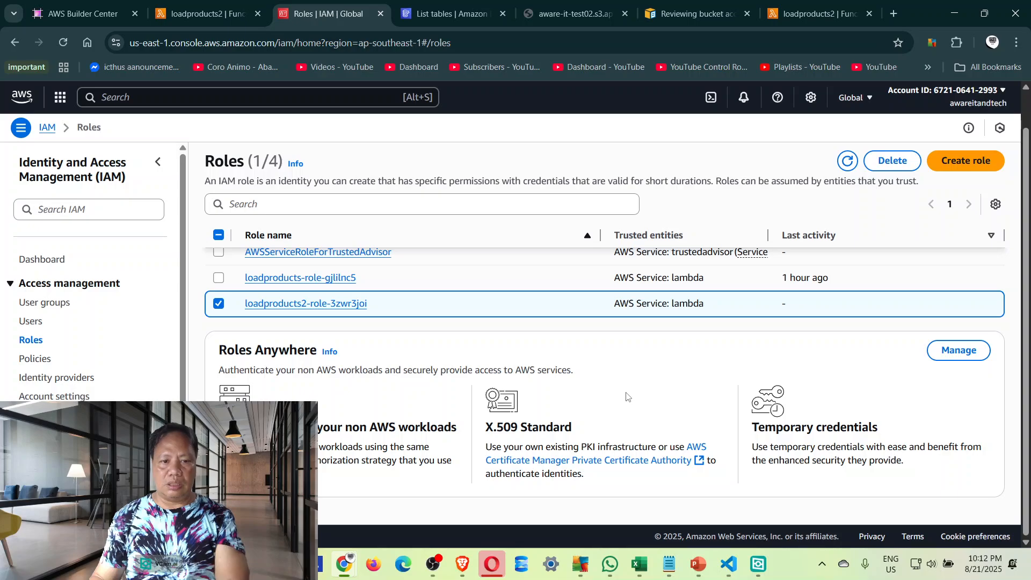
{"action": "scroll", "coordinate": [748, 402], "scroll_direction": "up", "scroll_amount": 1}
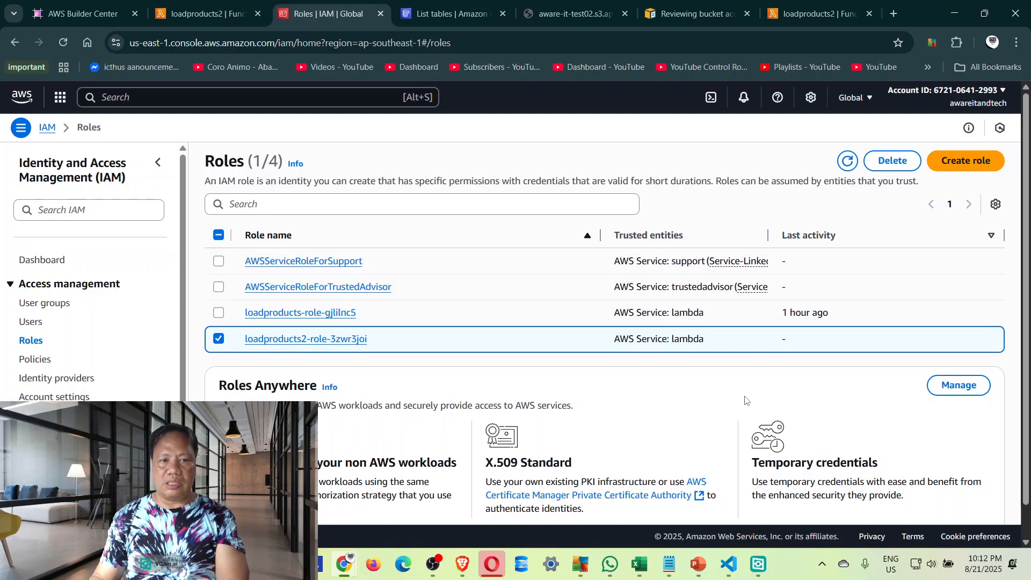
{"action": "left_click", "coordinate": [289, 343]}
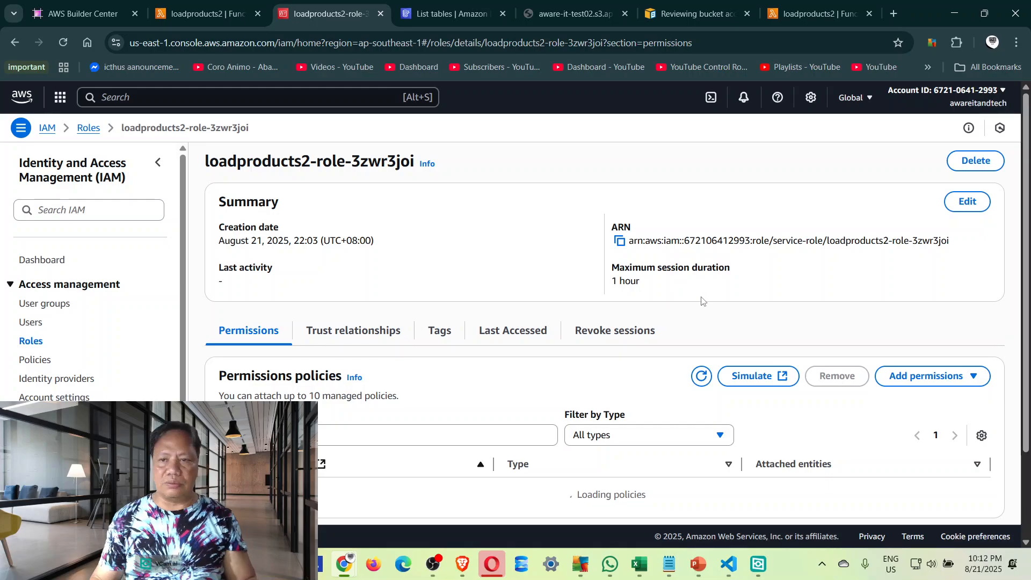
Start attaching policies to the loadproducts2 role, search for "s3" and select the AmazonS3FullAccess policy.
{"action": "scroll", "coordinate": [838, 344], "scroll_direction": "down", "scroll_amount": 1}
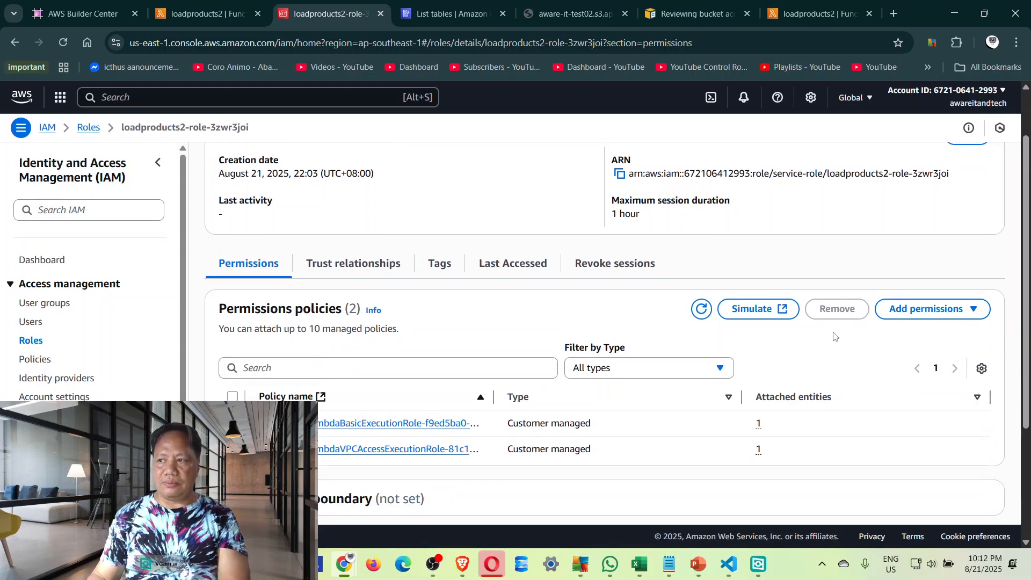
{"action": "scroll", "coordinate": [589, 322], "scroll_direction": "down", "scroll_amount": 1}
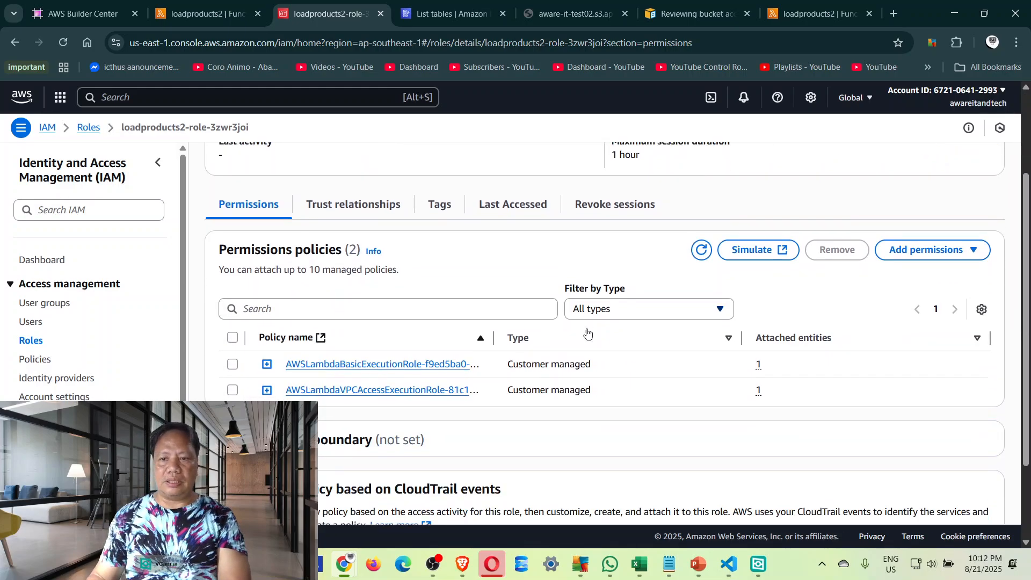
{"action": "left_click", "coordinate": [915, 249]}
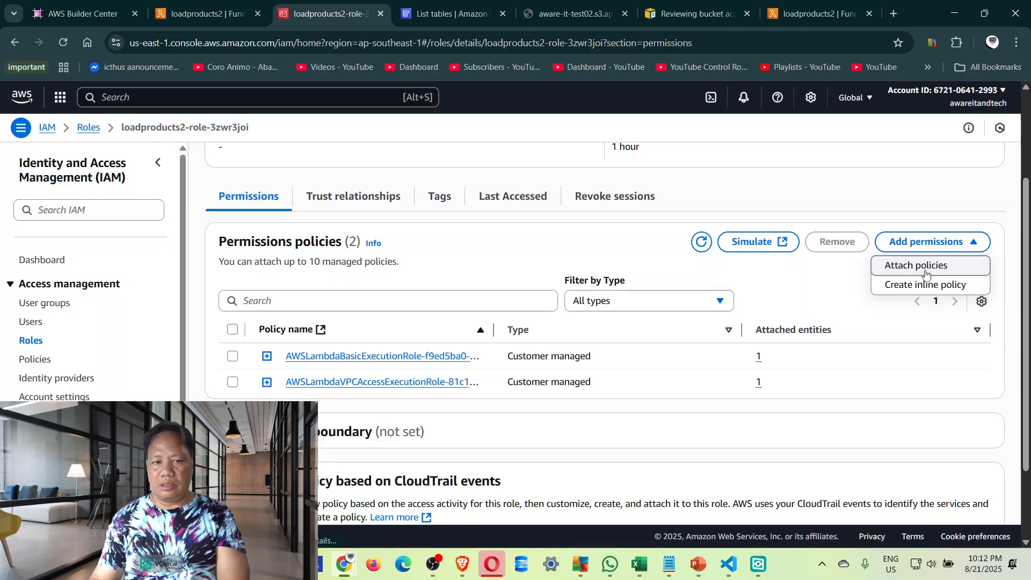
{"action": "left_click", "coordinate": [925, 268]}
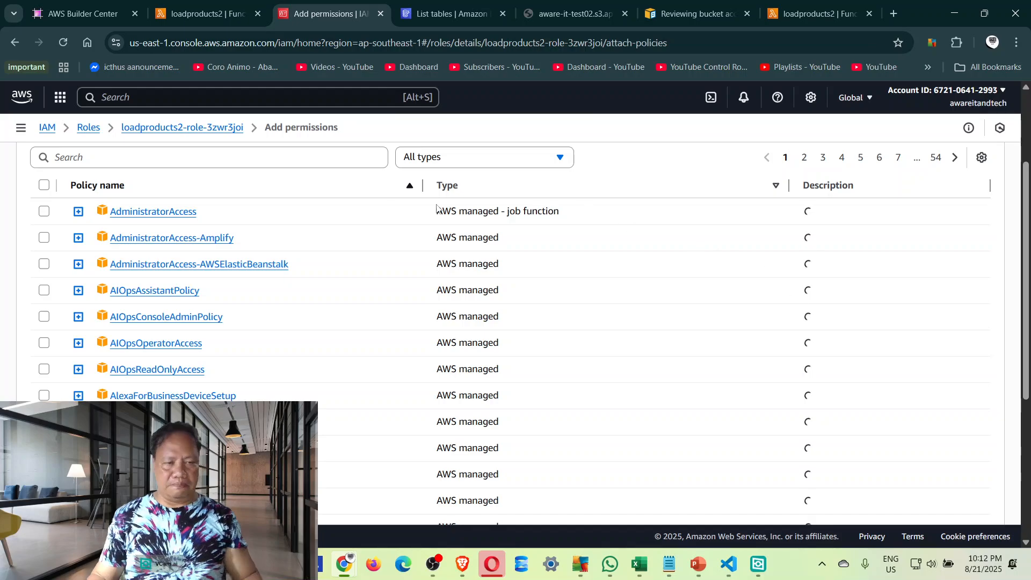
{"action": "left_click", "coordinate": [175, 160]}
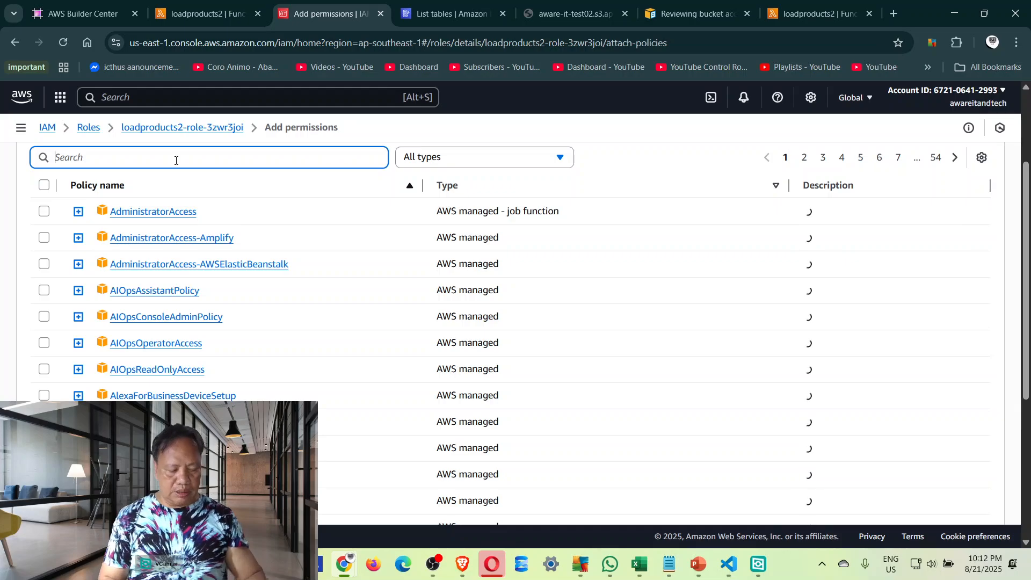
{"action": "type", "text": "s3"}
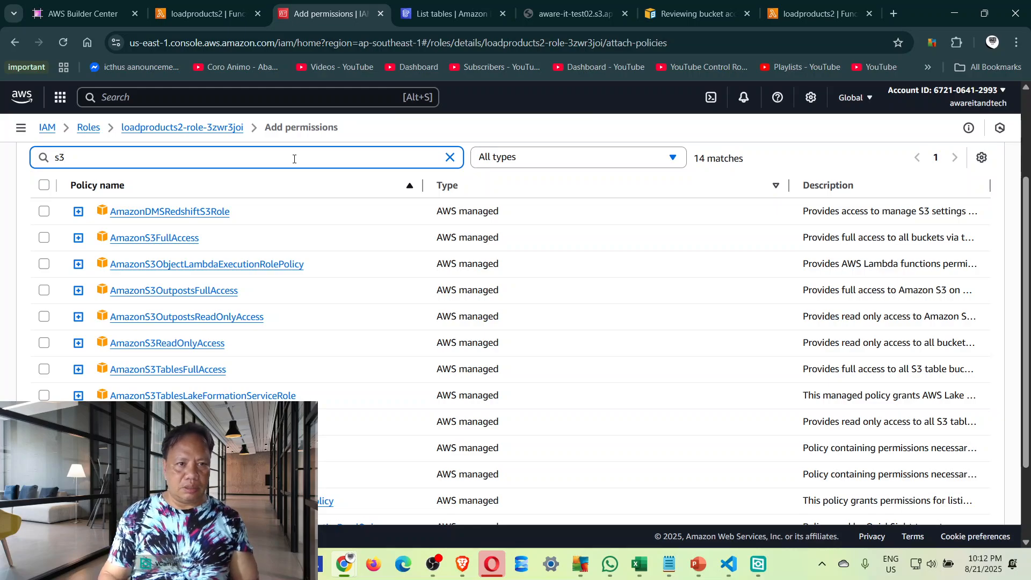
{"action": "key", "text": "BackSpace"}
{"action": "key", "text": "BackSpace"}
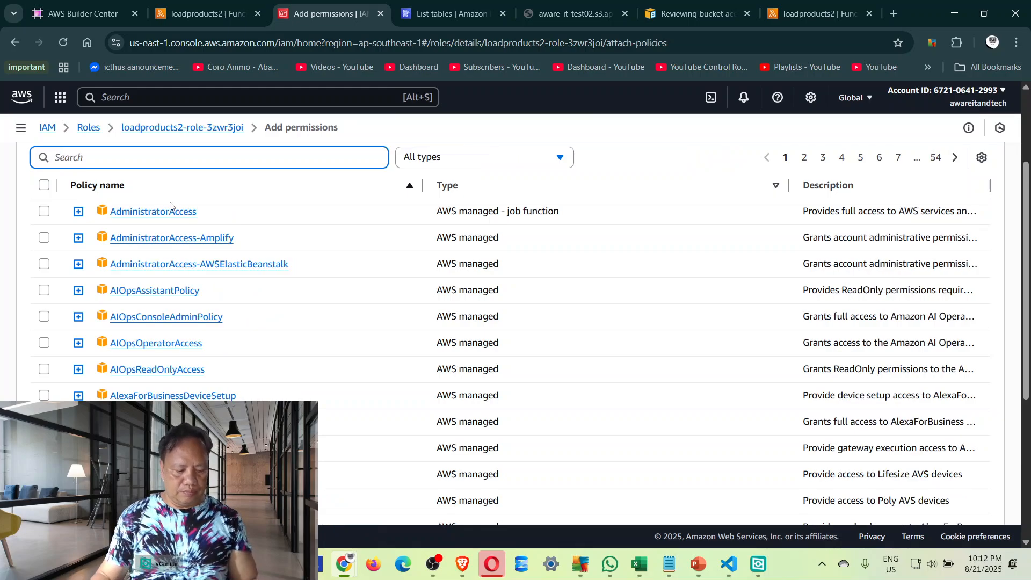
{"action": "type", "text": "s3"}
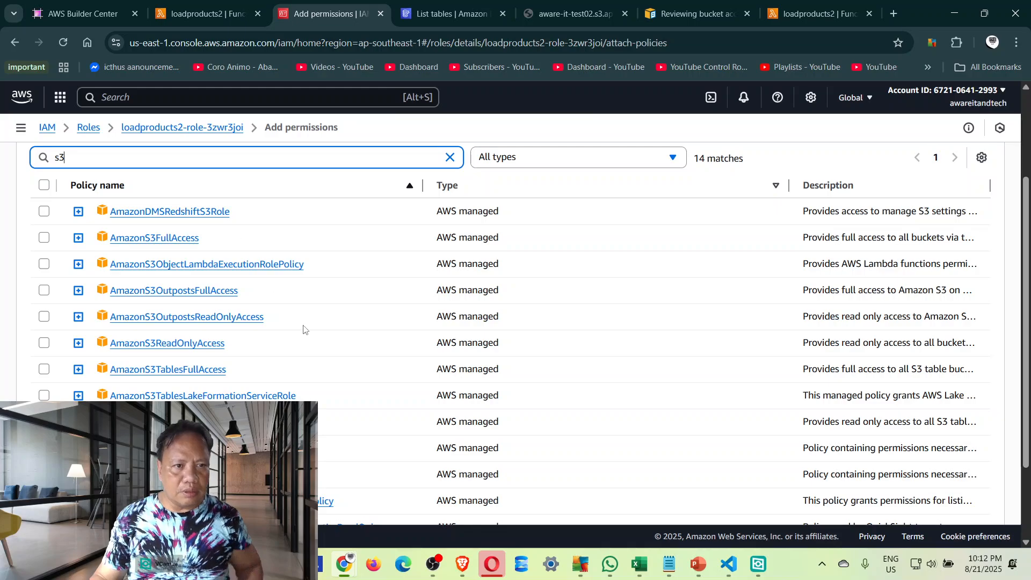
{"action": "left_click", "coordinate": [44, 239]}
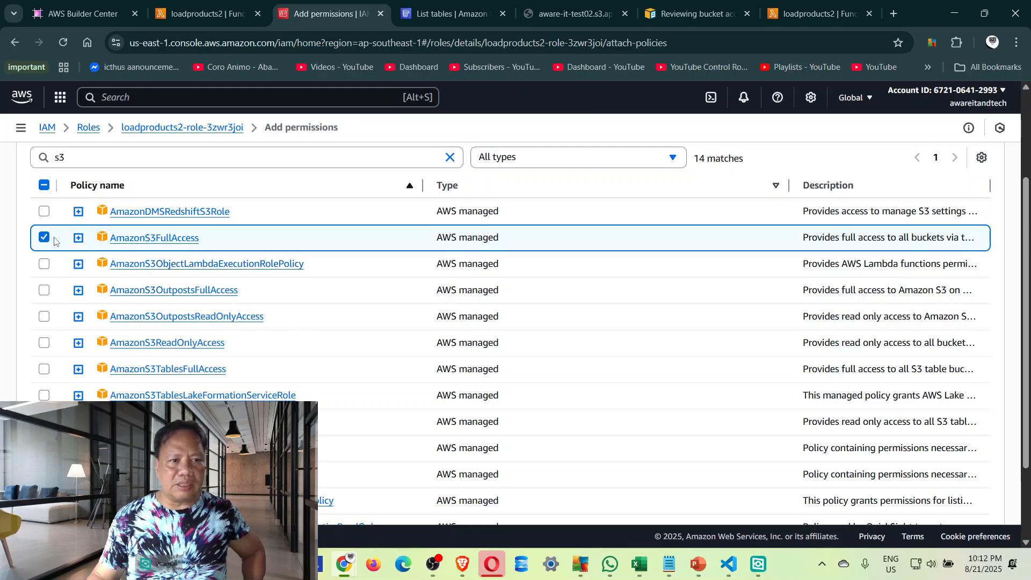
Search the policies for "dyna", select AmazonDynamoDBFullAccess as well and add the selected permissions to the role.
{"action": "left_click_drag", "start_coordinate": [92, 156], "coordinate": [2, 149]}
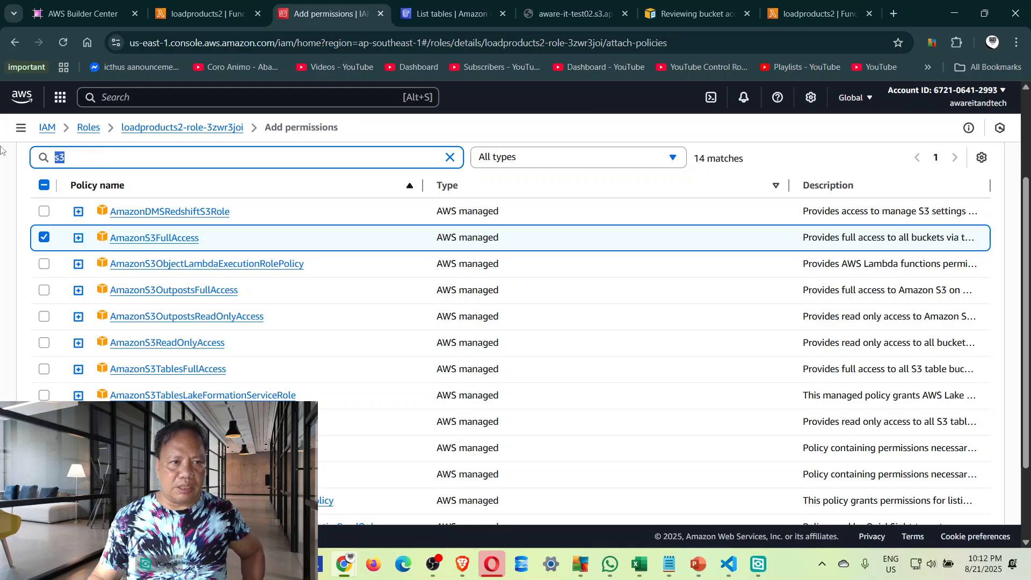
{"action": "type", "text": "dyna"}
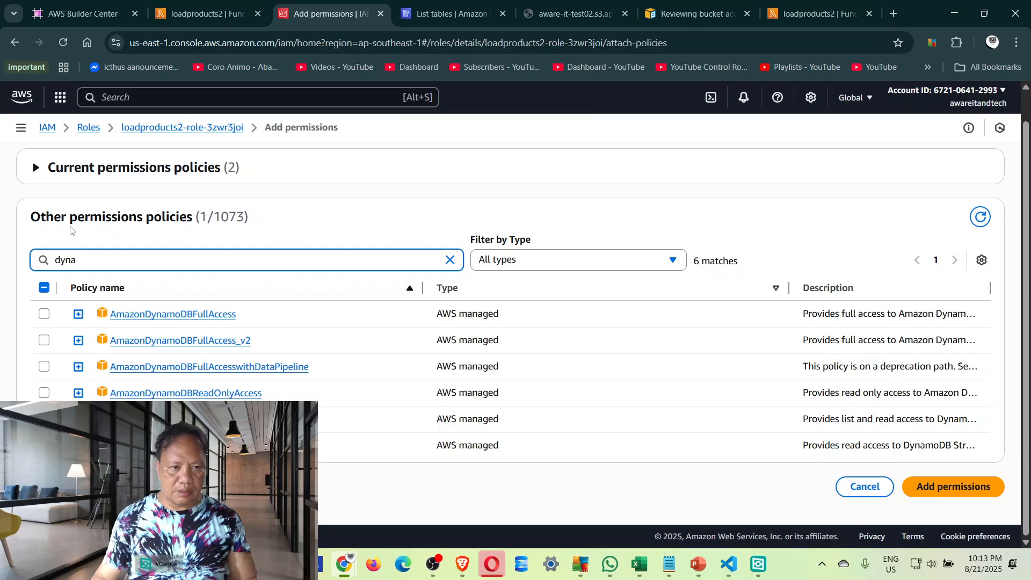
{"action": "left_click", "coordinate": [44, 314]}
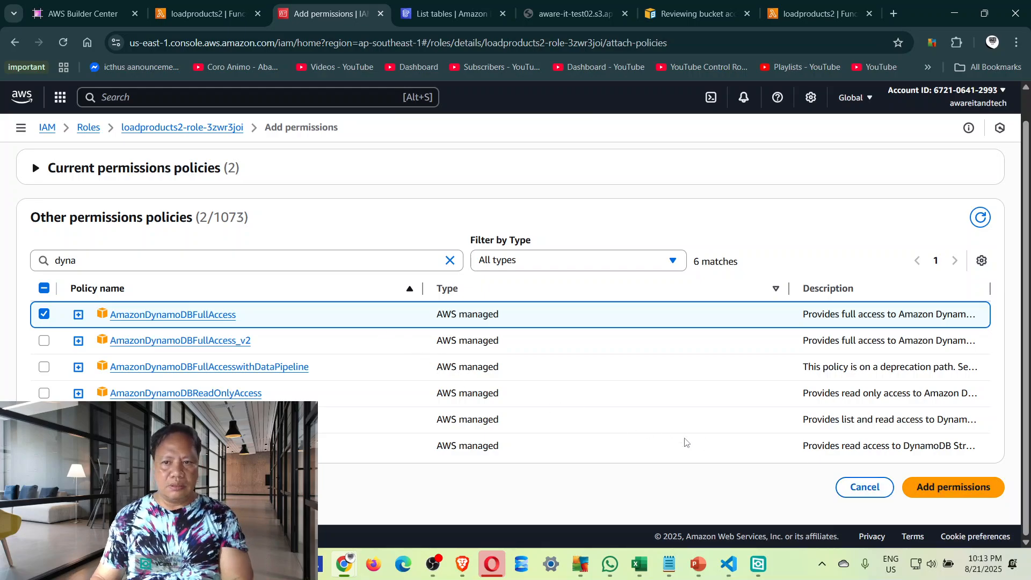
{"action": "left_click", "coordinate": [921, 487]}
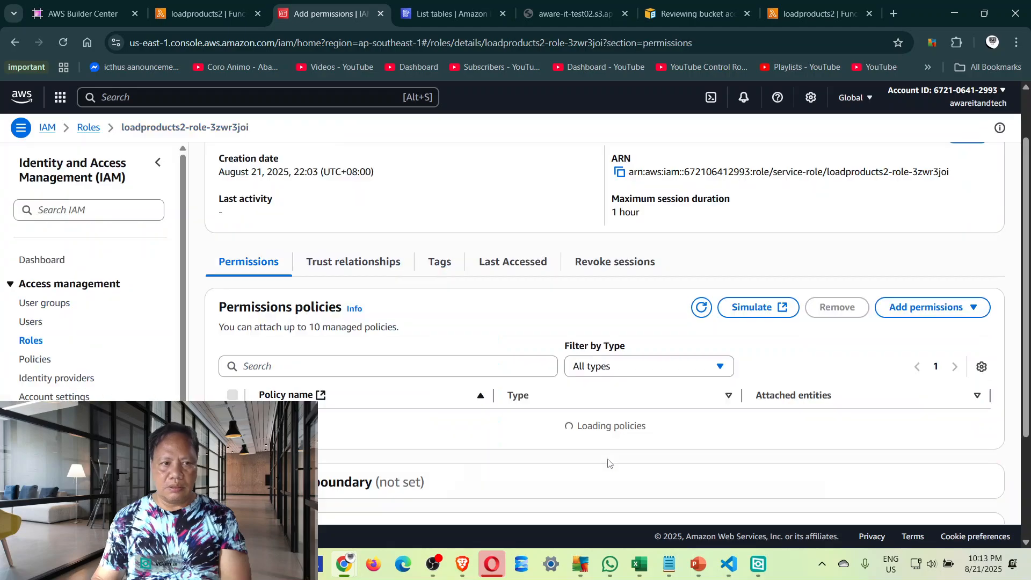
{"action": "scroll", "coordinate": [556, 381], "scroll_direction": "down", "scroll_amount": 3}
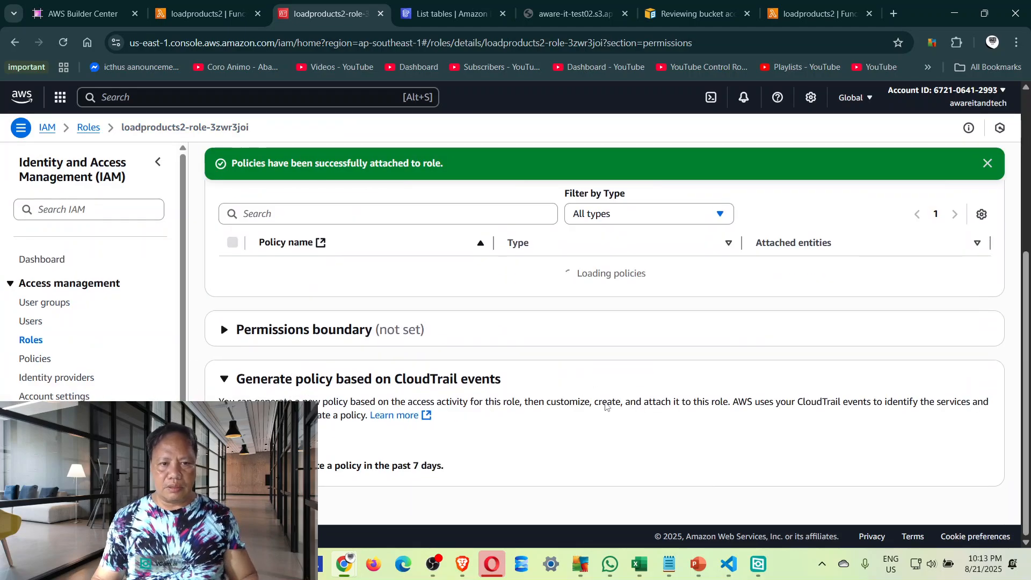
{"action": "scroll", "coordinate": [757, 368], "scroll_direction": "up", "scroll_amount": 1}
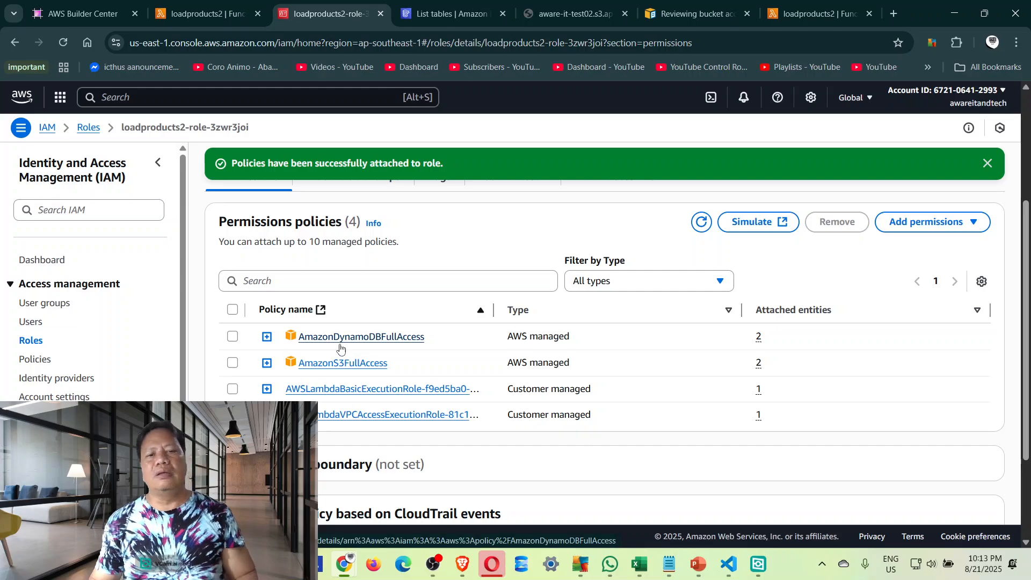
{"action": "scroll", "coordinate": [428, 408], "scroll_direction": "up", "scroll_amount": 4}
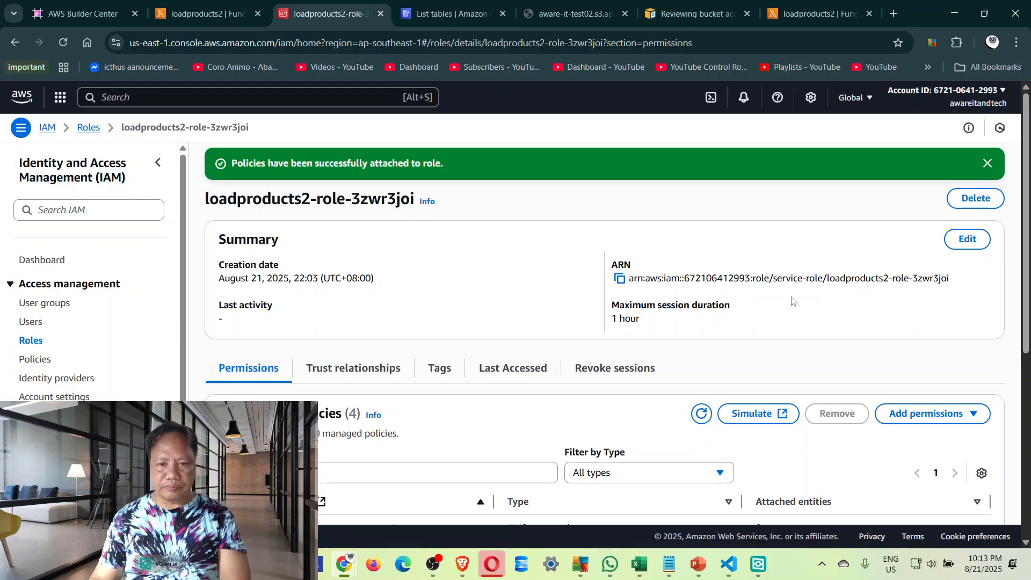
{"action": "scroll", "coordinate": [792, 299], "scroll_direction": "down", "scroll_amount": 3}
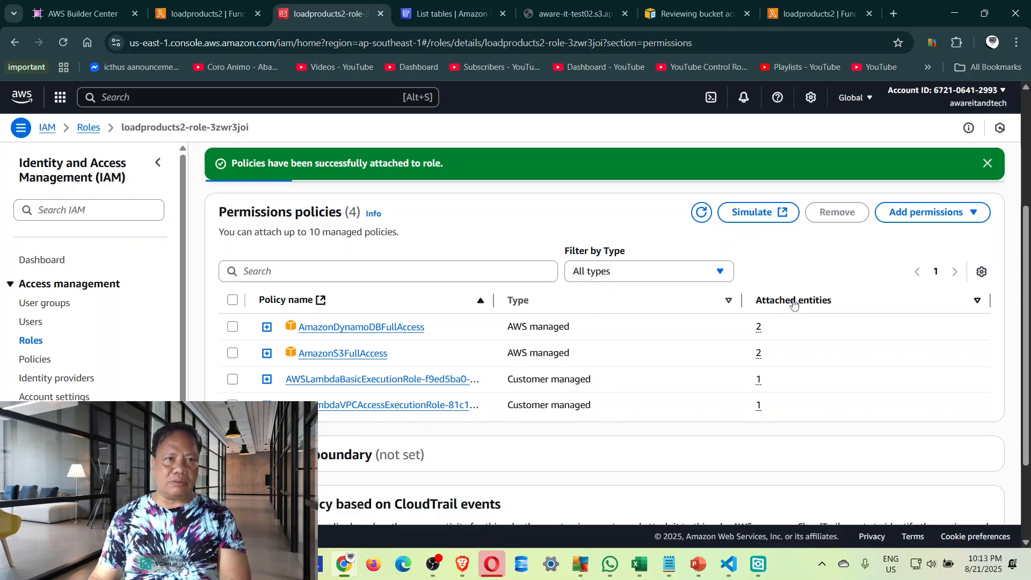
Open the DynamoDB service from the console home and show its list of tables.
{"action": "left_click", "coordinate": [249, 16]}
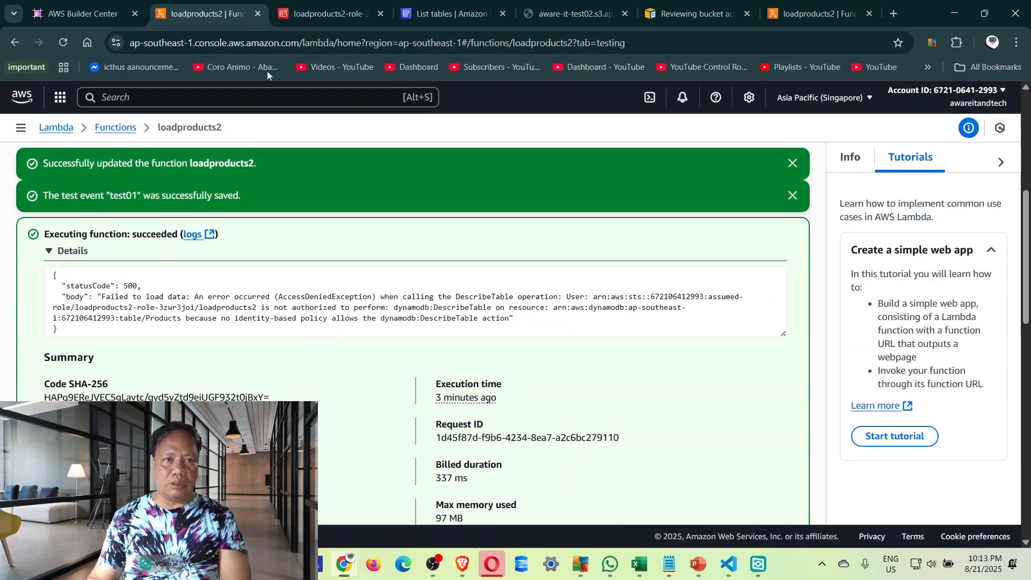
{"action": "scroll", "coordinate": [667, 369], "scroll_direction": "down", "scroll_amount": 7}
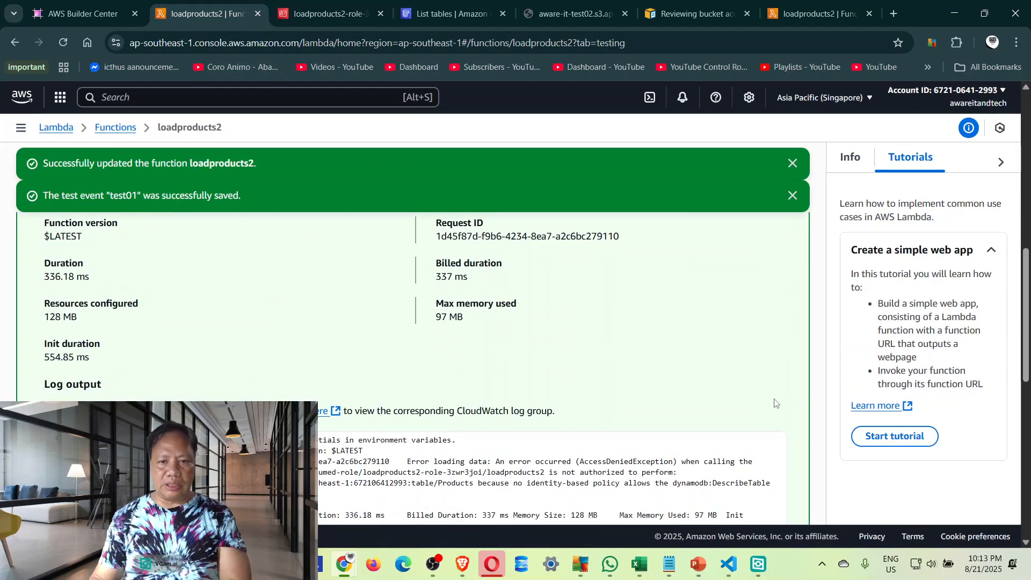
{"action": "left_click", "coordinate": [317, 11]}
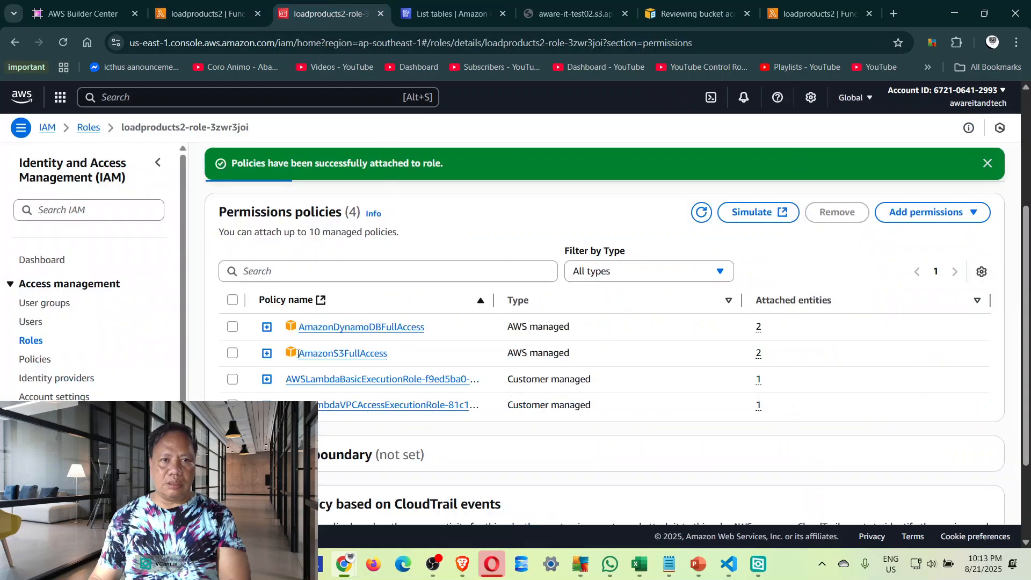
{"action": "left_click", "coordinate": [31, 97]}
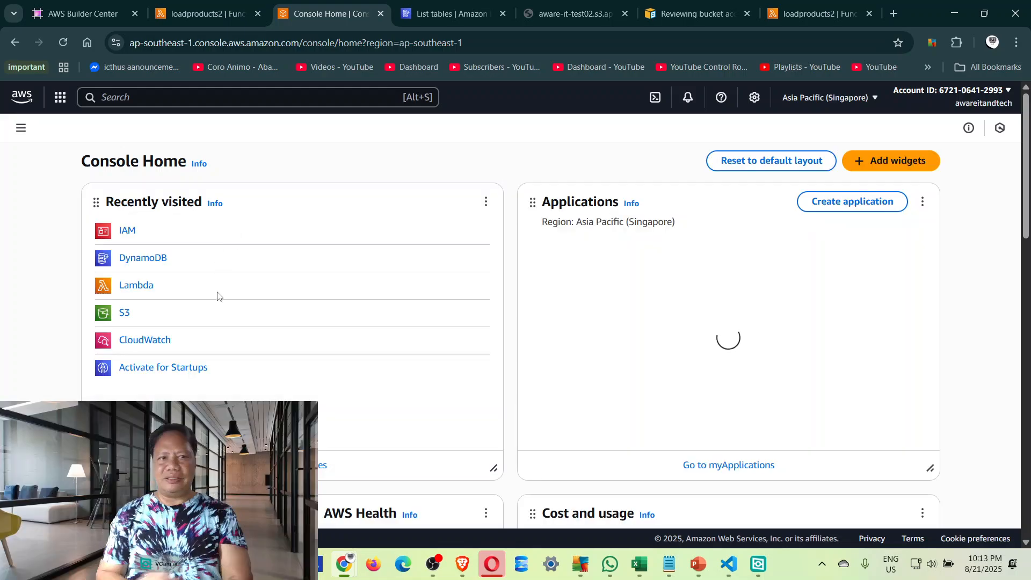
{"action": "left_click", "coordinate": [139, 263]}
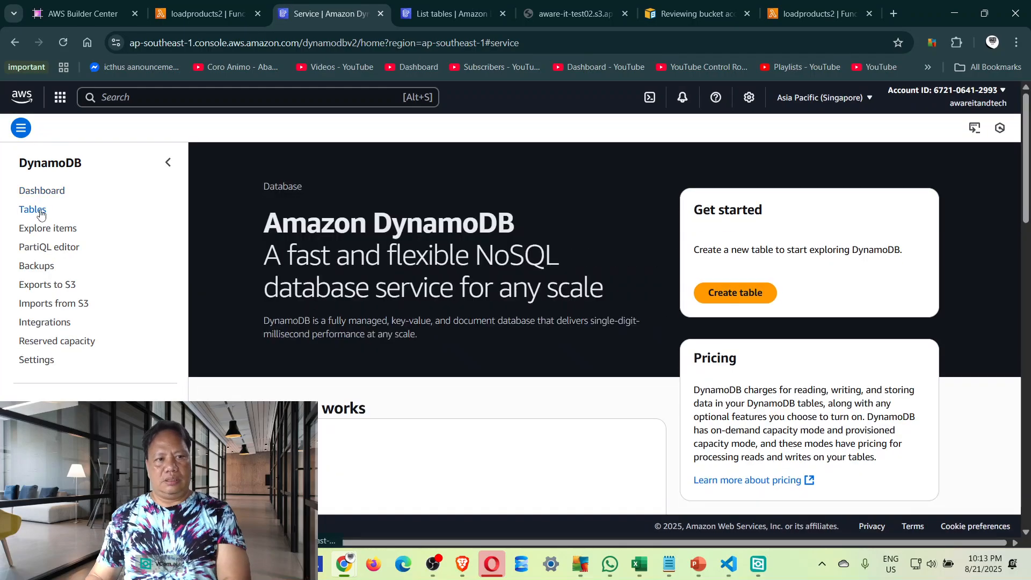
{"action": "left_click", "coordinate": [40, 213]}
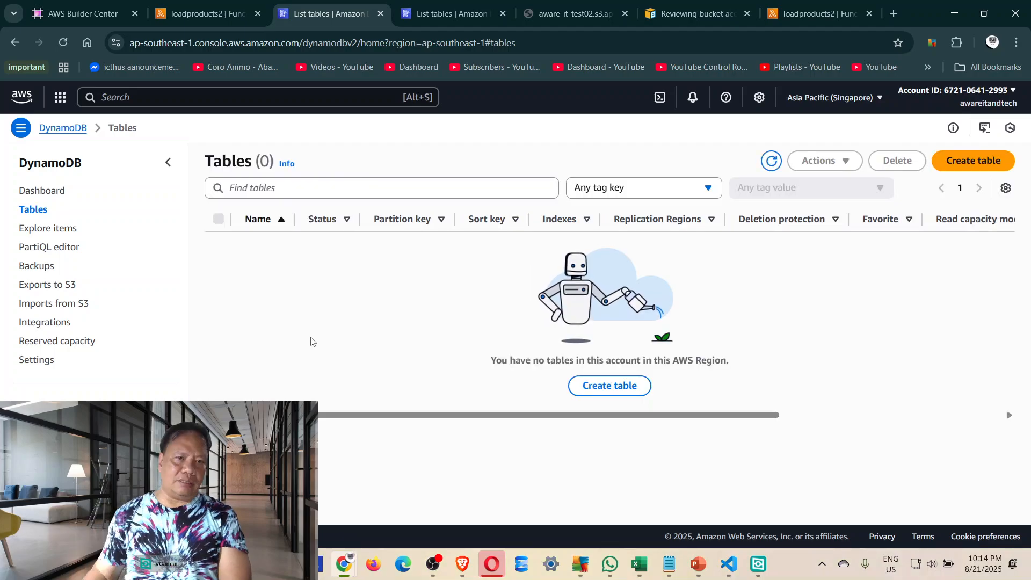
Return to the loadproducts2 function, run the test01 event and review the execution details and log output.
{"action": "left_click", "coordinate": [195, 10]}
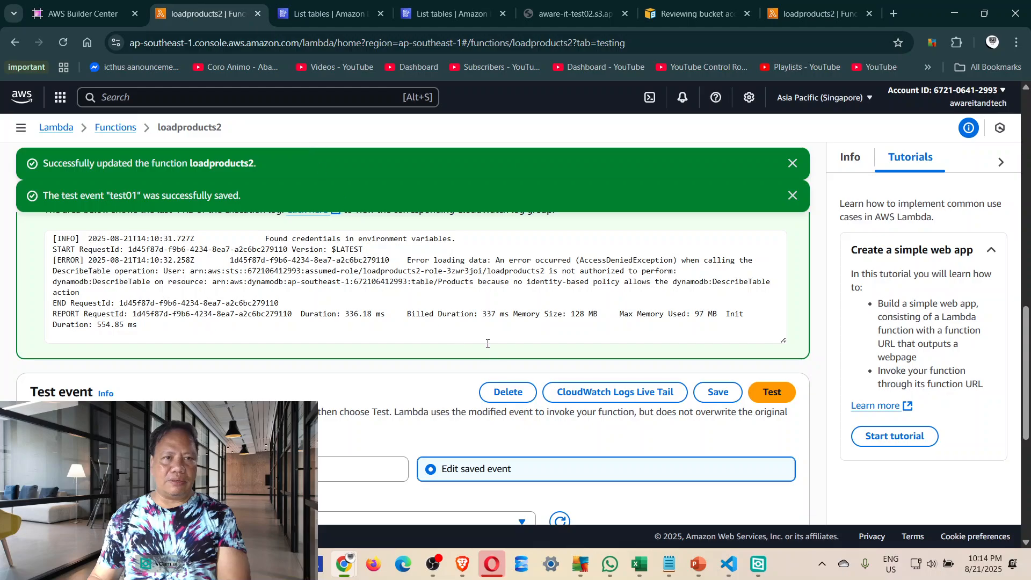
{"action": "left_click", "coordinate": [771, 392]}
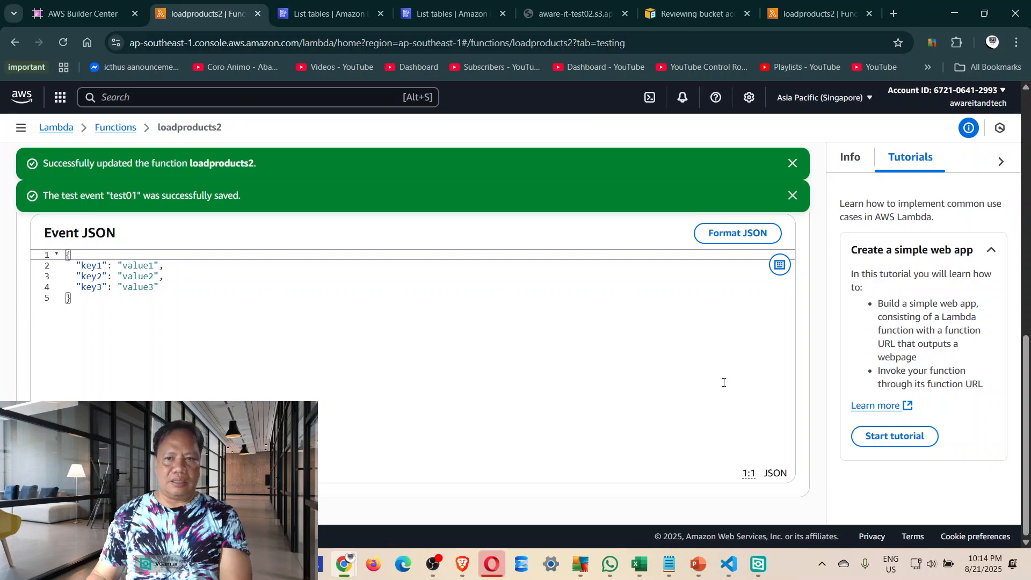
{"action": "scroll", "coordinate": [584, 356], "scroll_direction": "up", "scroll_amount": 7}
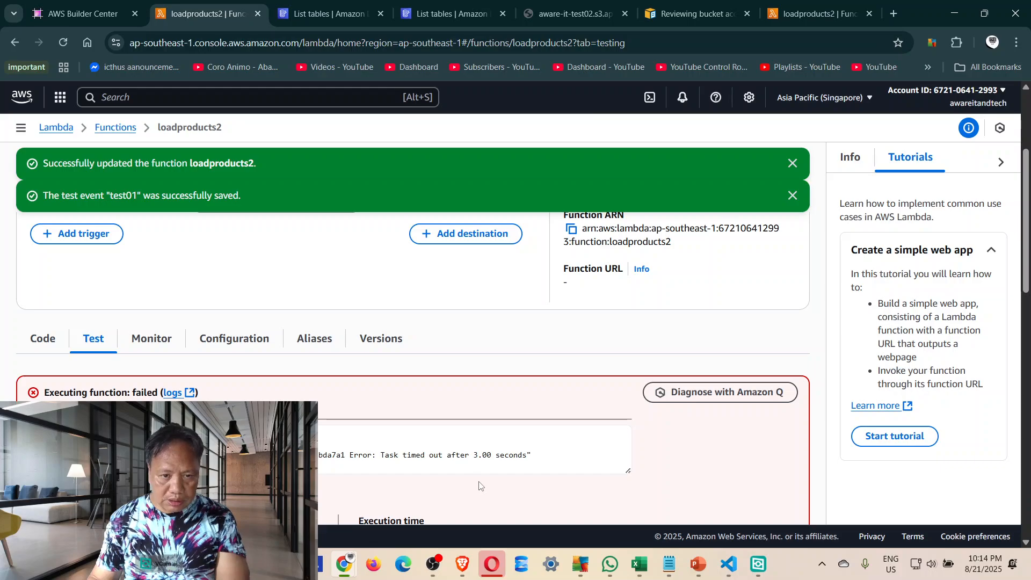
{"action": "scroll", "coordinate": [661, 479], "scroll_direction": "down", "scroll_amount": 2}
{"action": "scroll", "coordinate": [662, 479], "scroll_direction": "up", "scroll_amount": 2}
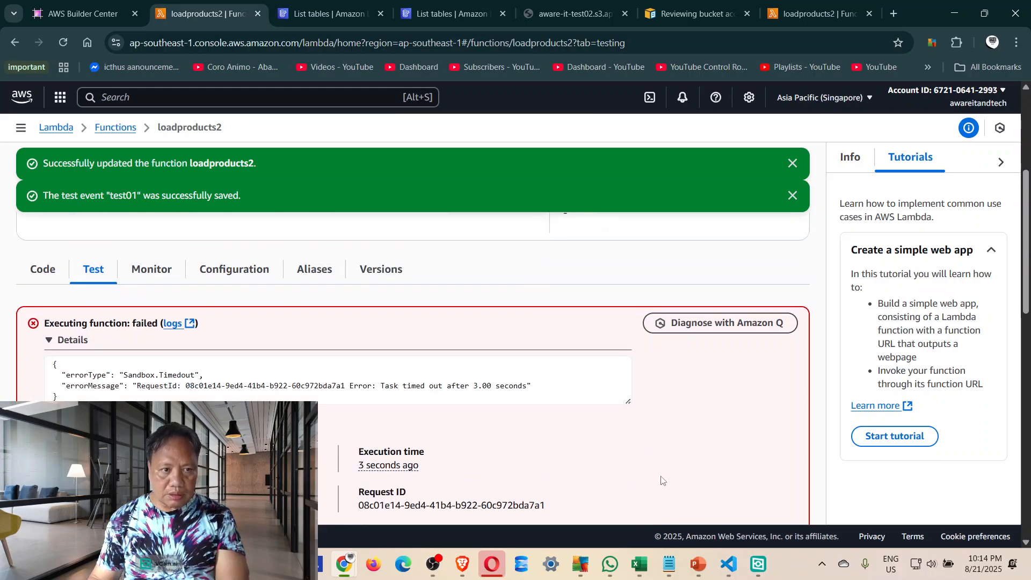
{"action": "scroll", "coordinate": [661, 481], "scroll_direction": "down", "scroll_amount": 3}
{"action": "scroll", "coordinate": [714, 502], "scroll_direction": "down", "scroll_amount": 3}
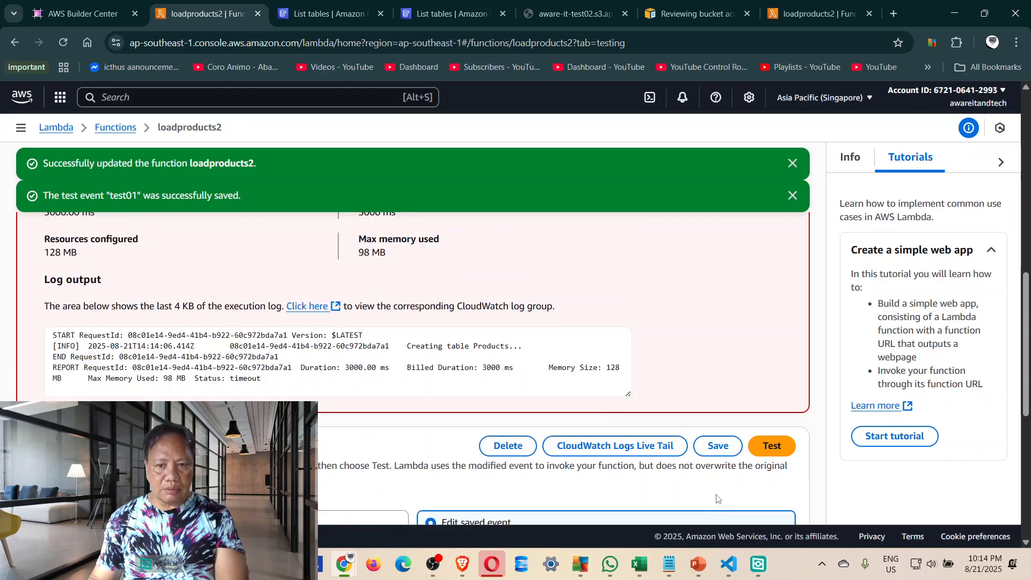
Dismiss the notifications, run the test01 event once more and expand its execution details to read the response.
{"action": "left_click", "coordinate": [792, 195]}
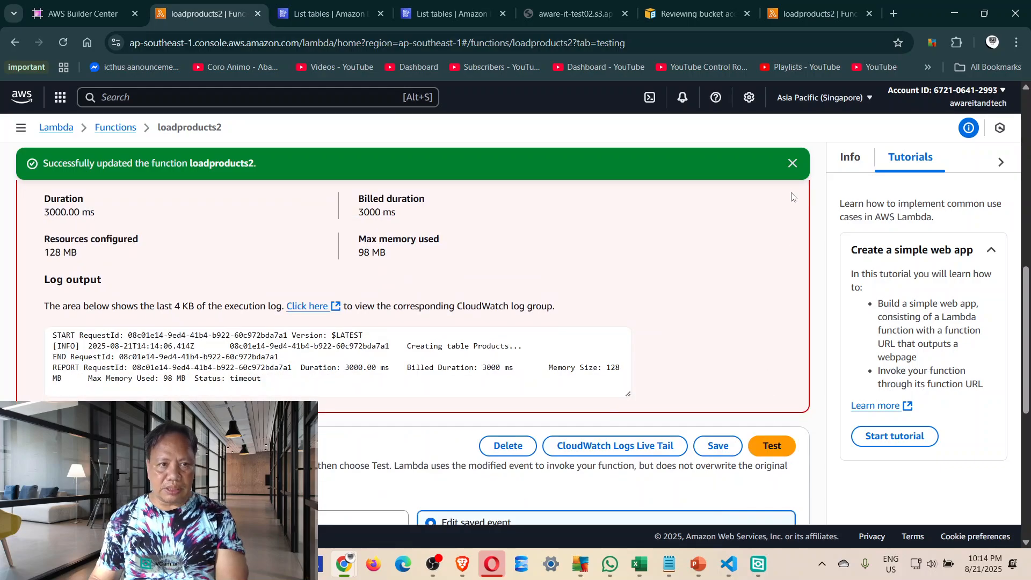
{"action": "left_click", "coordinate": [793, 163]}
{"action": "scroll", "coordinate": [786, 444], "scroll_direction": "down", "scroll_amount": 5}
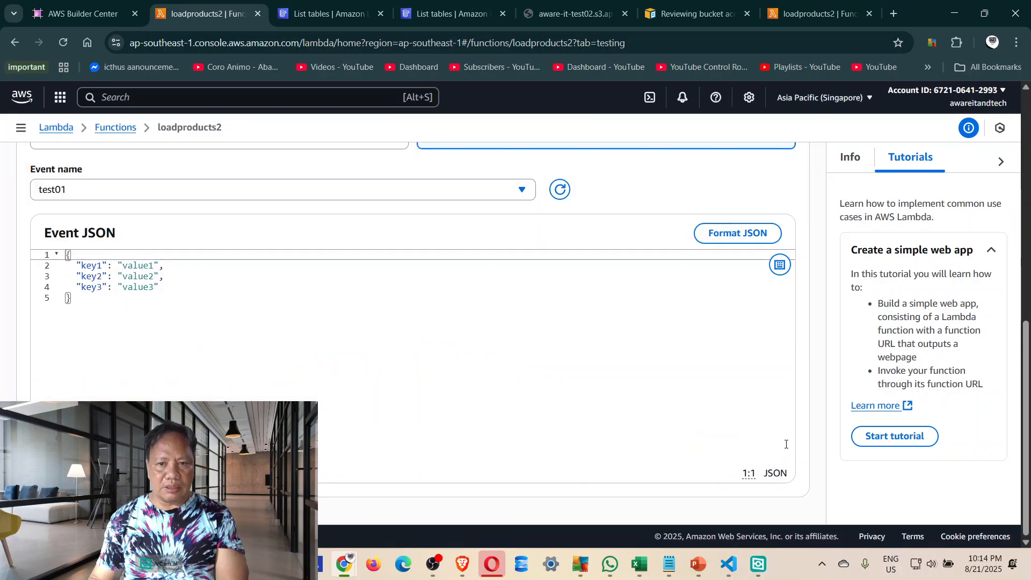
{"action": "scroll", "coordinate": [548, 394], "scroll_direction": "up", "scroll_amount": 2}
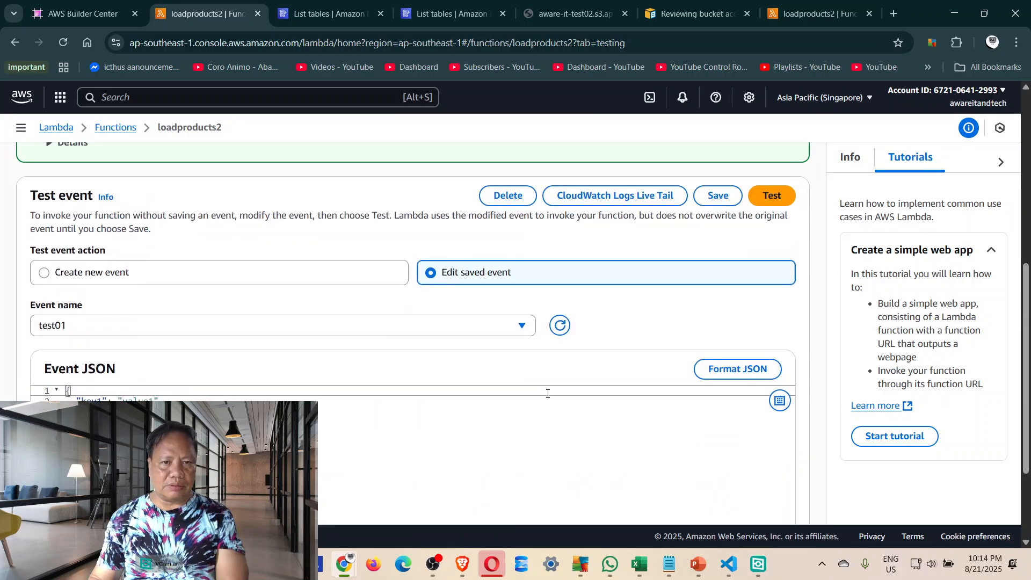
{"action": "scroll", "coordinate": [548, 392], "scroll_direction": "up", "scroll_amount": 2}
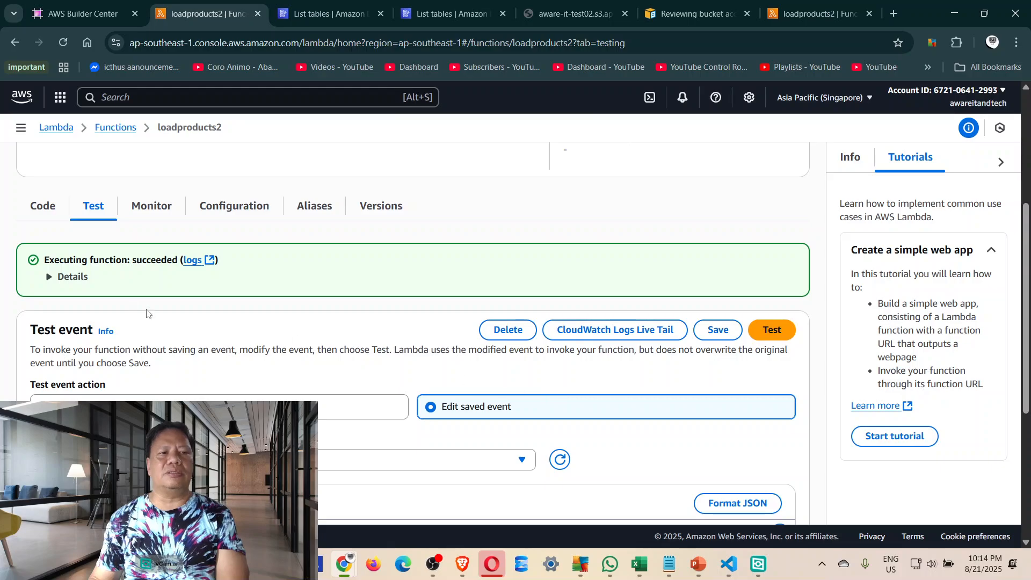
{"action": "left_click", "coordinate": [54, 278]}
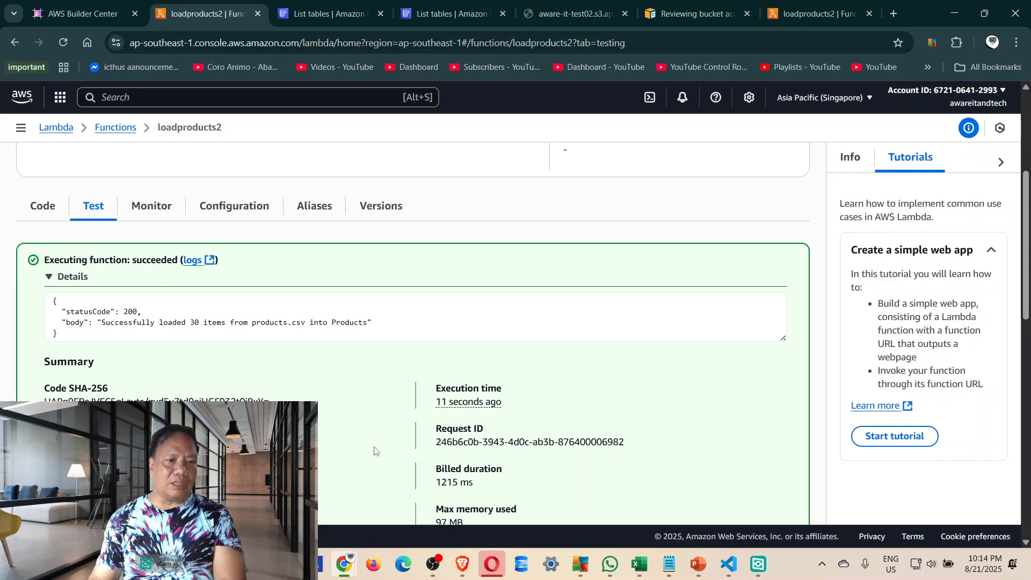
{"action": "left_click_drag", "start_coordinate": [191, 322], "coordinate": [291, 322]}
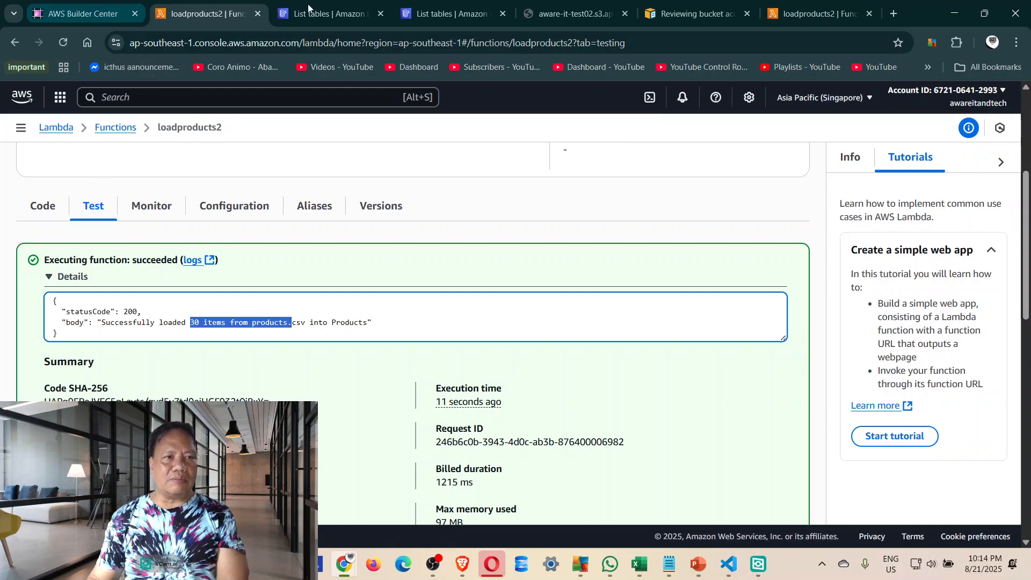
Check the DynamoDB tables list for the Products table and close the duplicate tables page.
{"action": "left_click", "coordinate": [333, 14]}
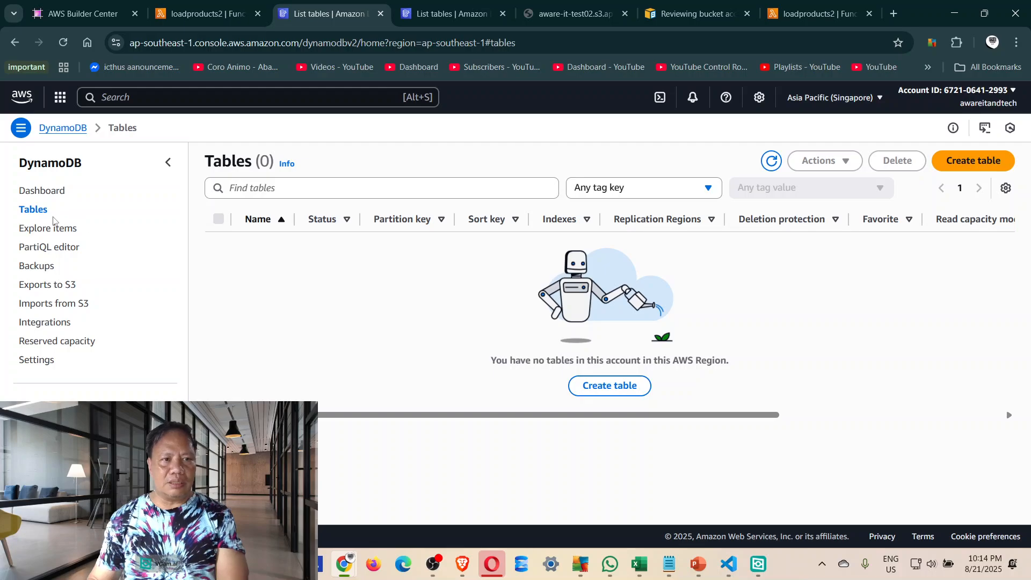
{"action": "right_click", "coordinate": [46, 215]}
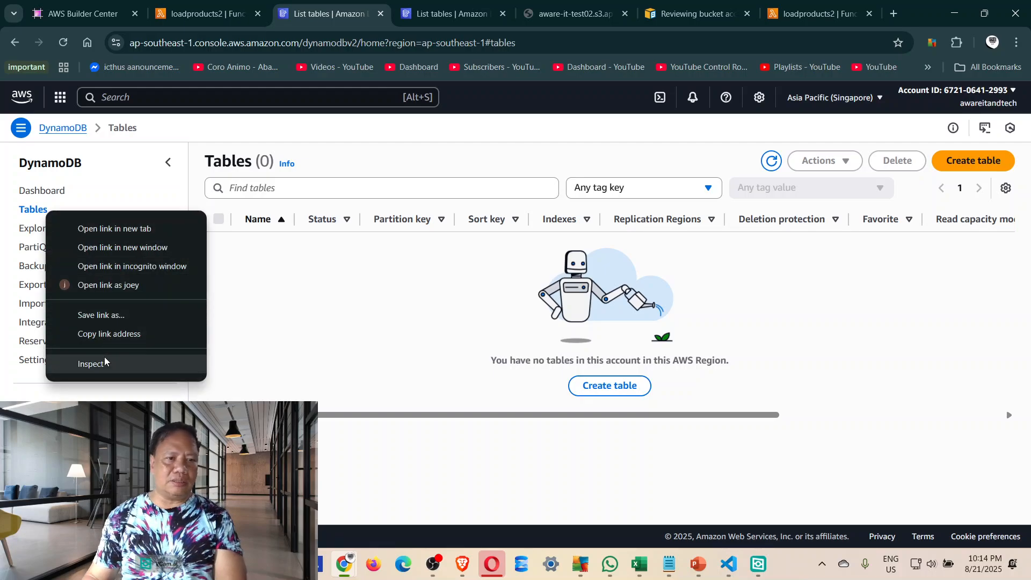
{"action": "left_click", "coordinate": [327, 316]}
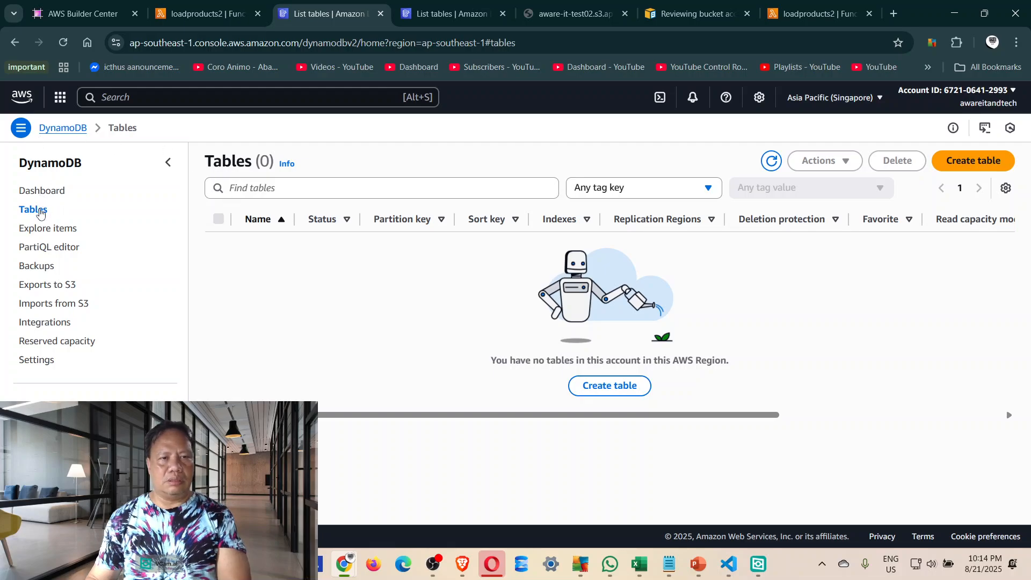
{"action": "left_click", "coordinate": [458, 22]}
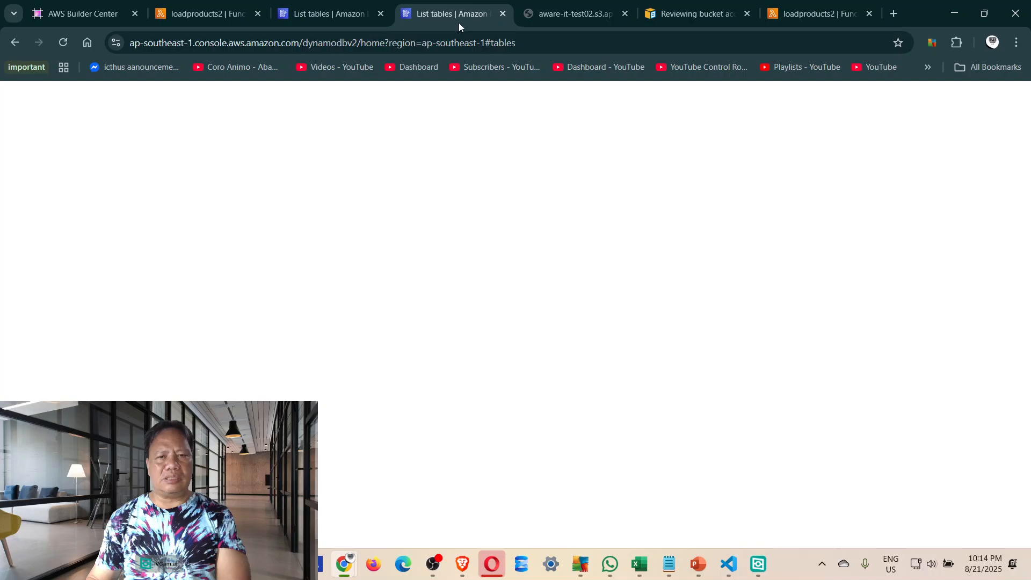
{"action": "left_click", "coordinate": [501, 15]}
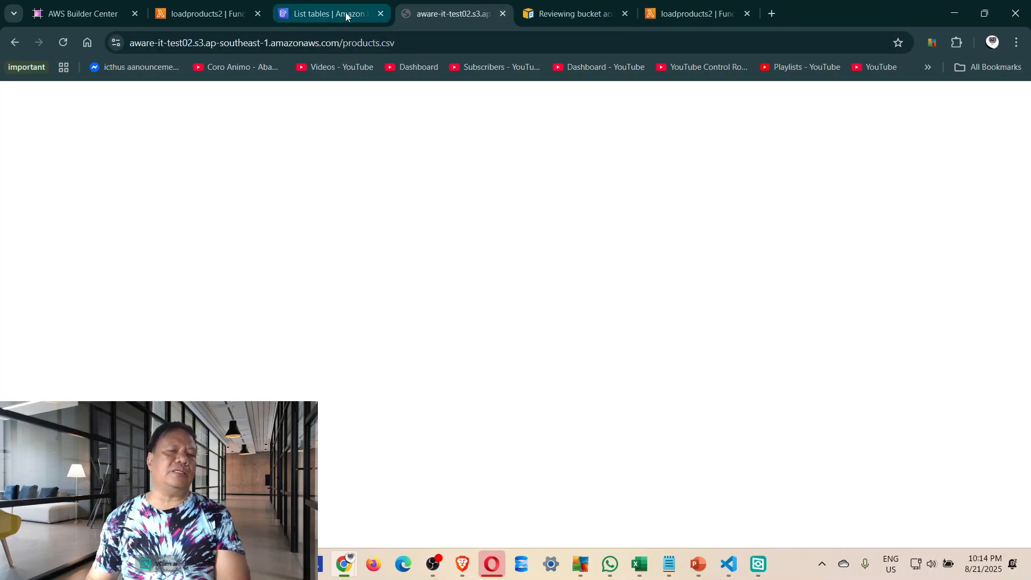
{"action": "left_click", "coordinate": [346, 15]}
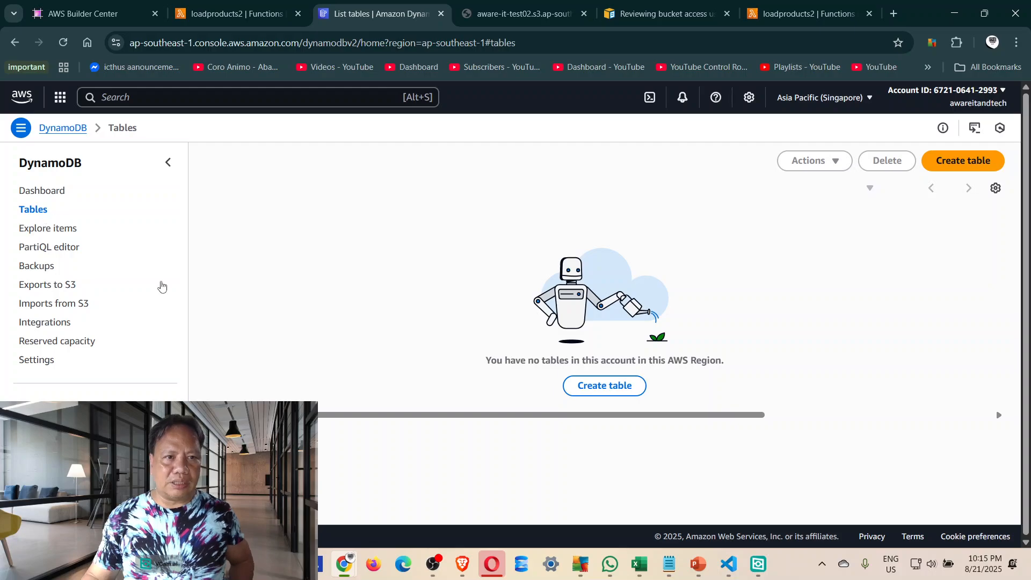
Compare the loadproducts2 test response with the DynamoDB tables list and close the remaining tables page.
{"action": "left_click", "coordinate": [233, 15]}
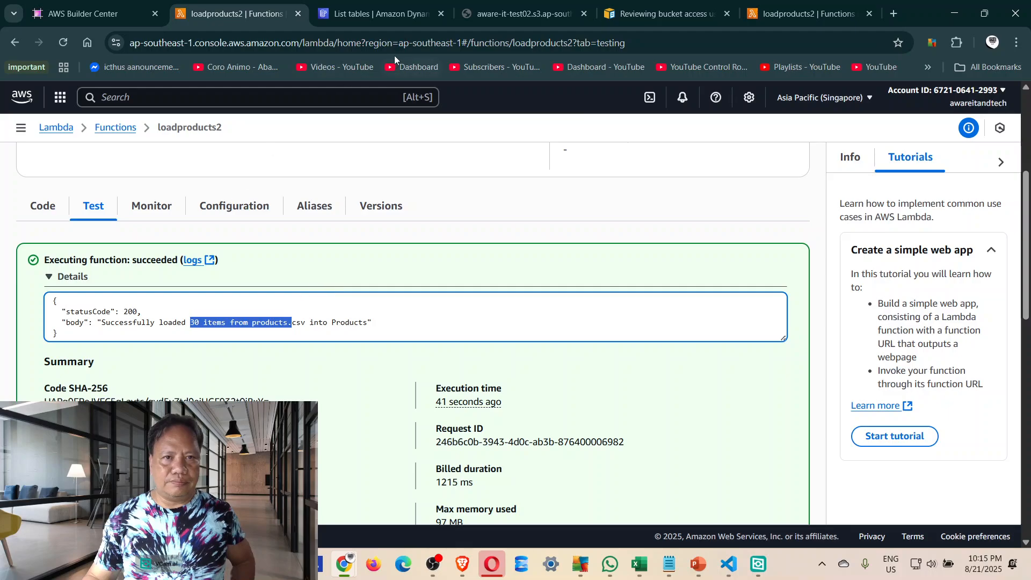
{"action": "left_click", "coordinate": [373, 14]}
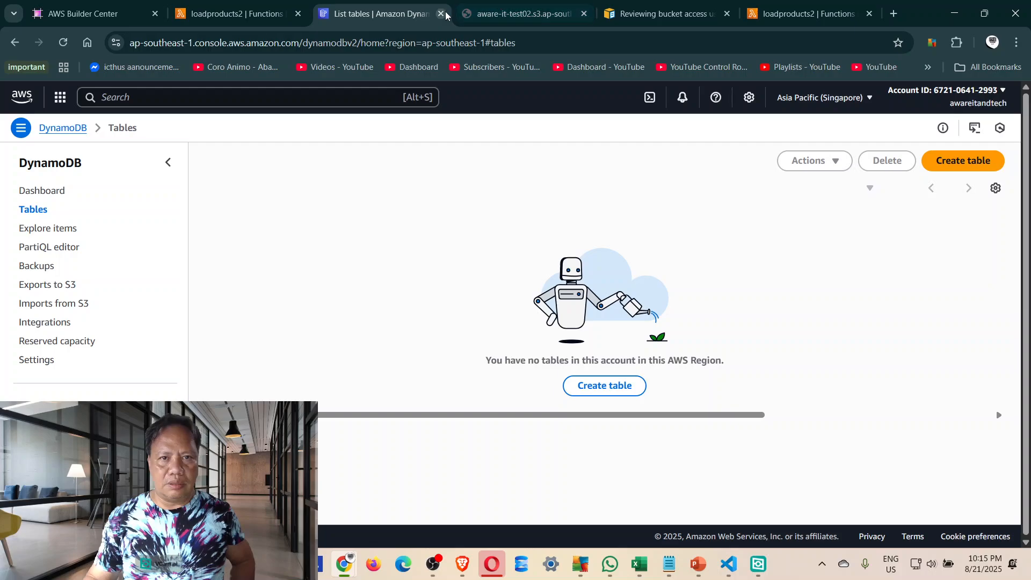
{"action": "left_click", "coordinate": [656, 13]}
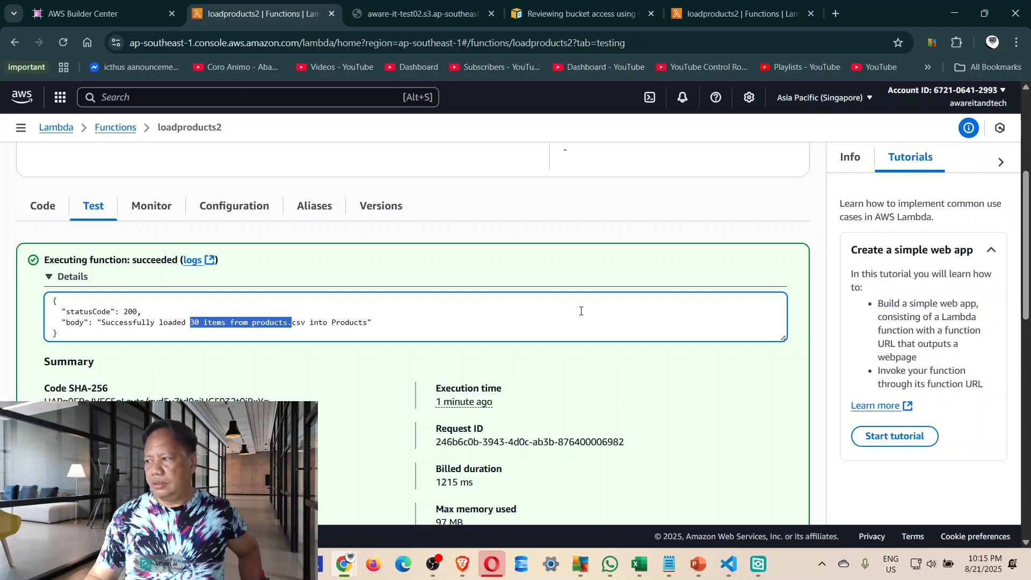
{"action": "left_click", "coordinate": [362, 12]}
{"action": "left_click", "coordinate": [278, 16]}
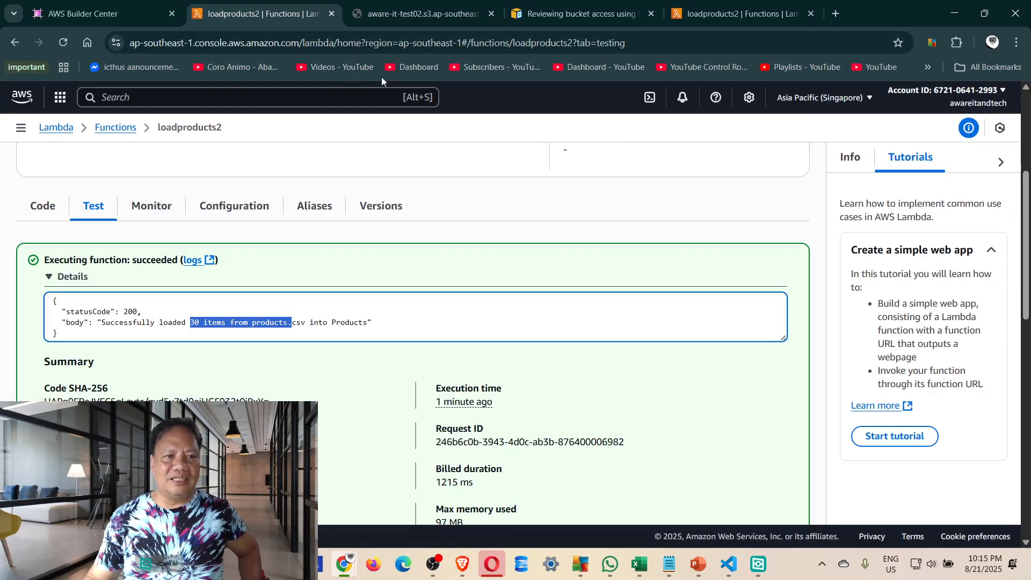
From the loadproducts2 function page, open the AWS console home in a new browser tab and switch to it.
{"action": "left_click", "coordinate": [418, 24]}
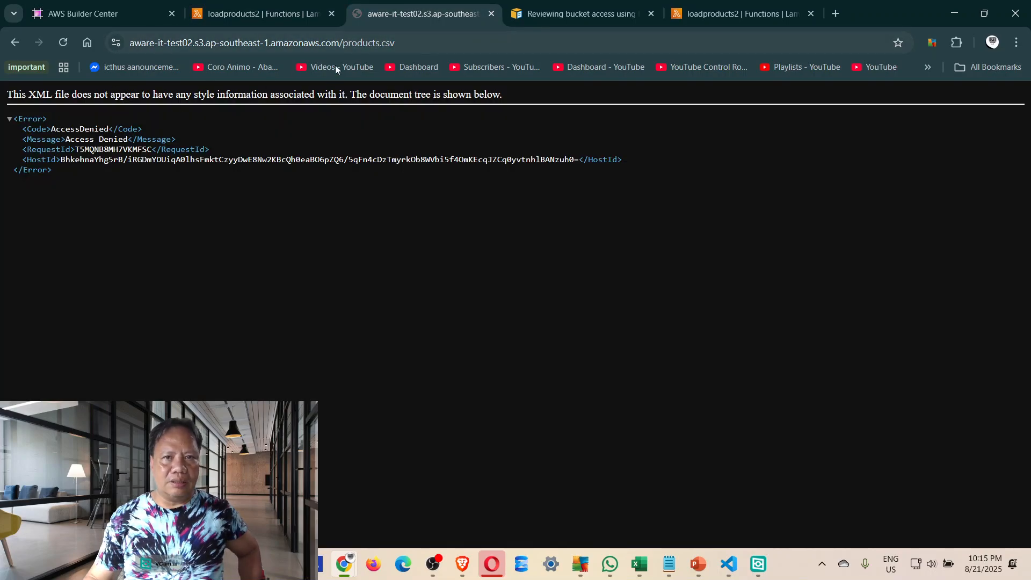
{"action": "left_click", "coordinate": [595, 16]}
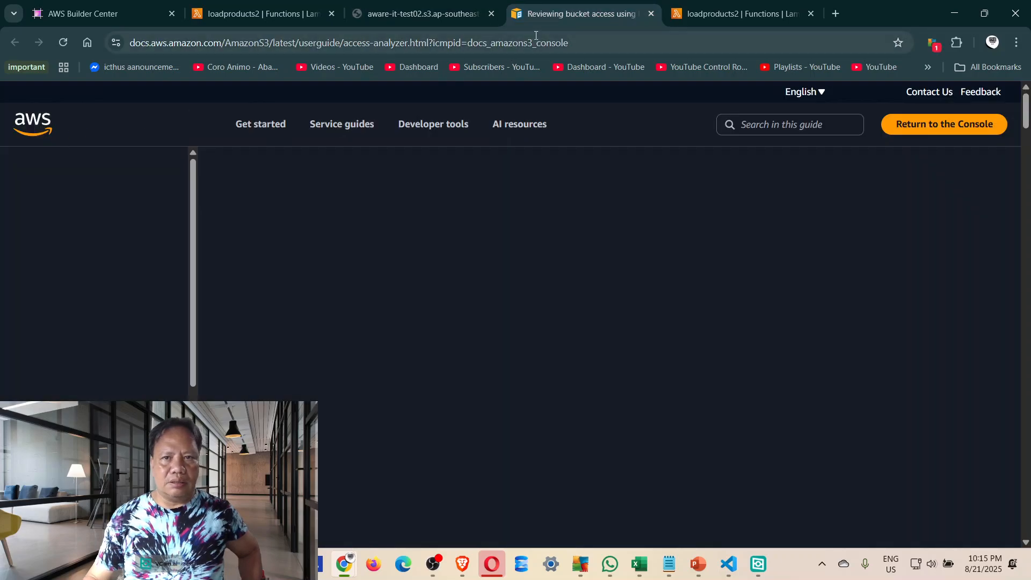
{"action": "left_click", "coordinate": [298, 21]}
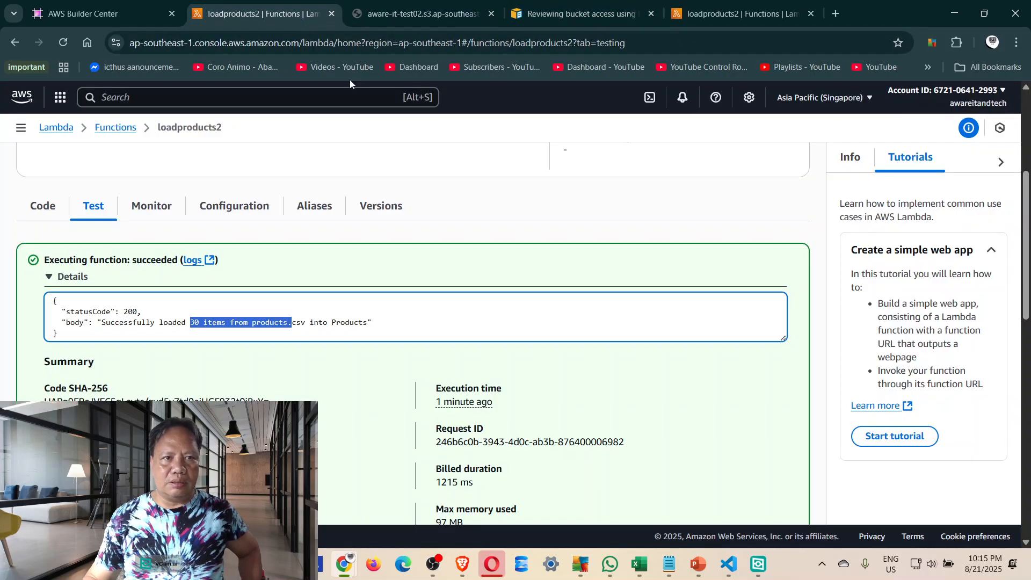
{"action": "right_click", "coordinate": [24, 107]}
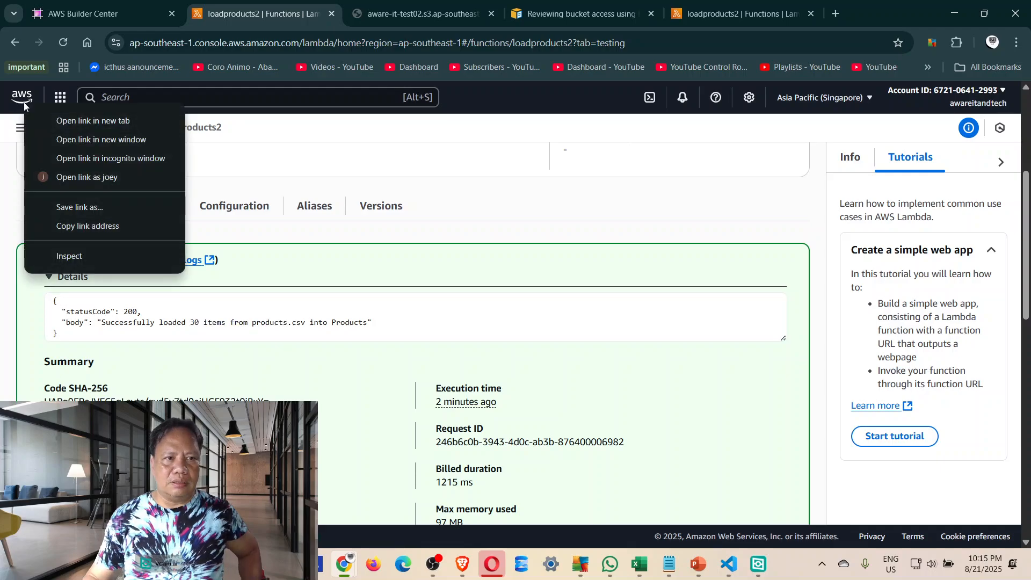
{"action": "left_click", "coordinate": [55, 121]}
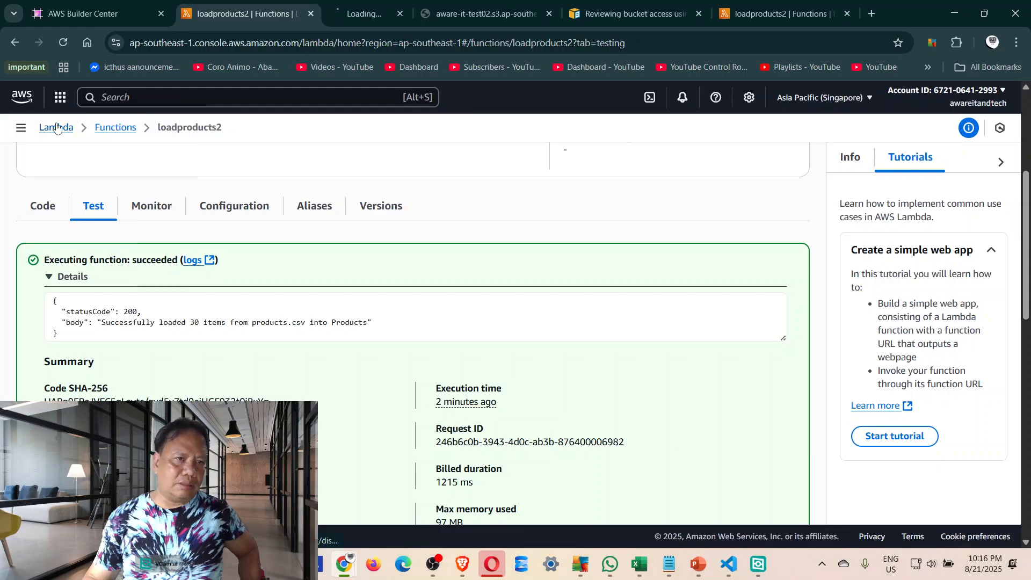
{"action": "left_click", "coordinate": [362, 17]}
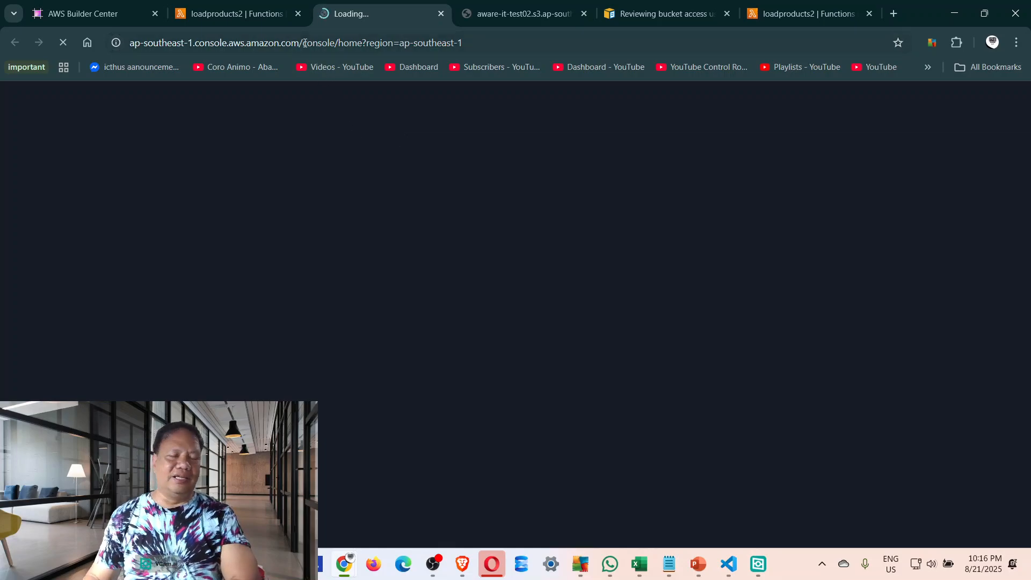
{"action": "mouse_move", "coordinate": [288, 24]}
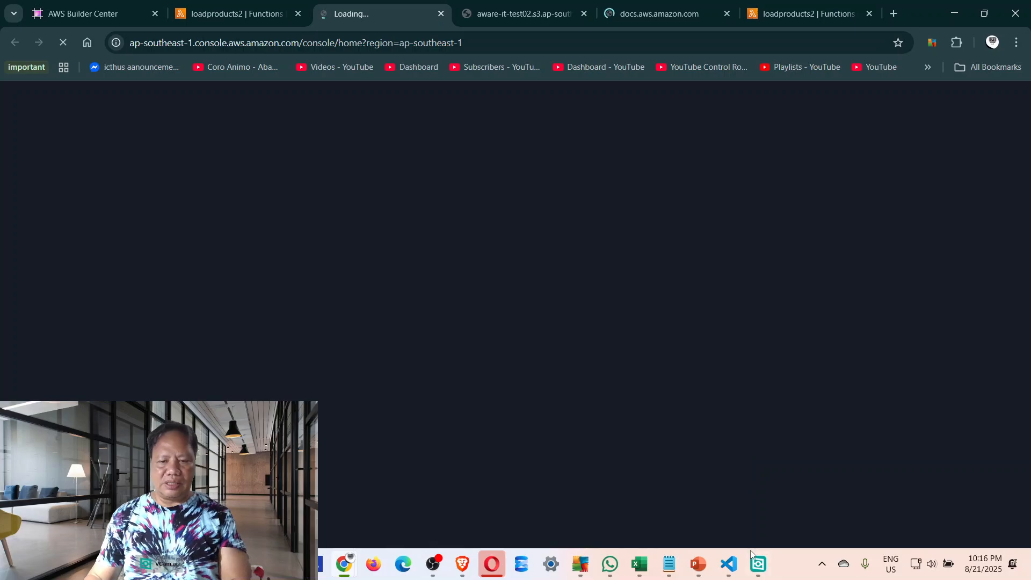
{"action": "left_click", "coordinate": [518, 22]}
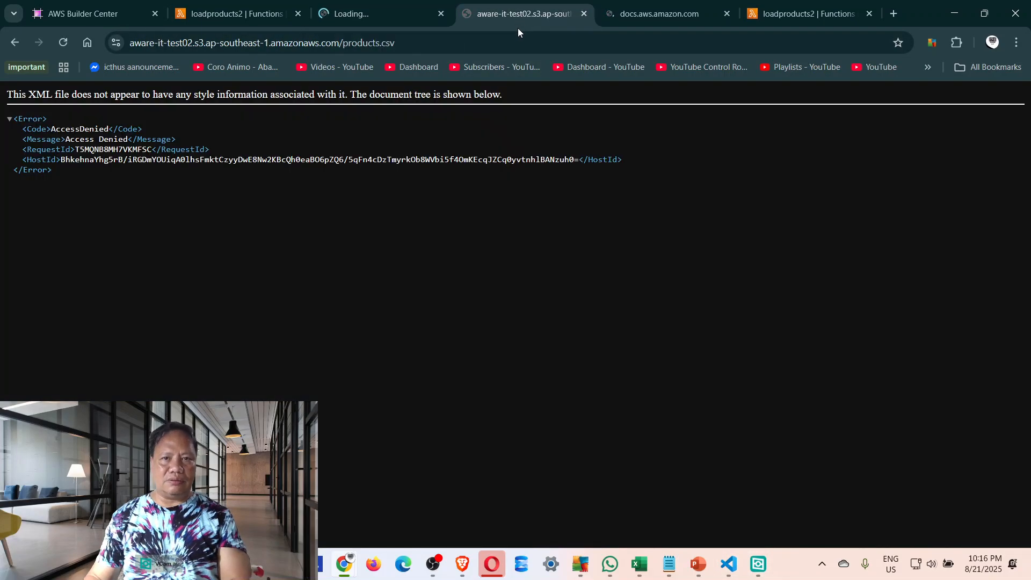
{"action": "left_click", "coordinate": [403, 22]}
{"action": "left_click", "coordinate": [273, 17]}
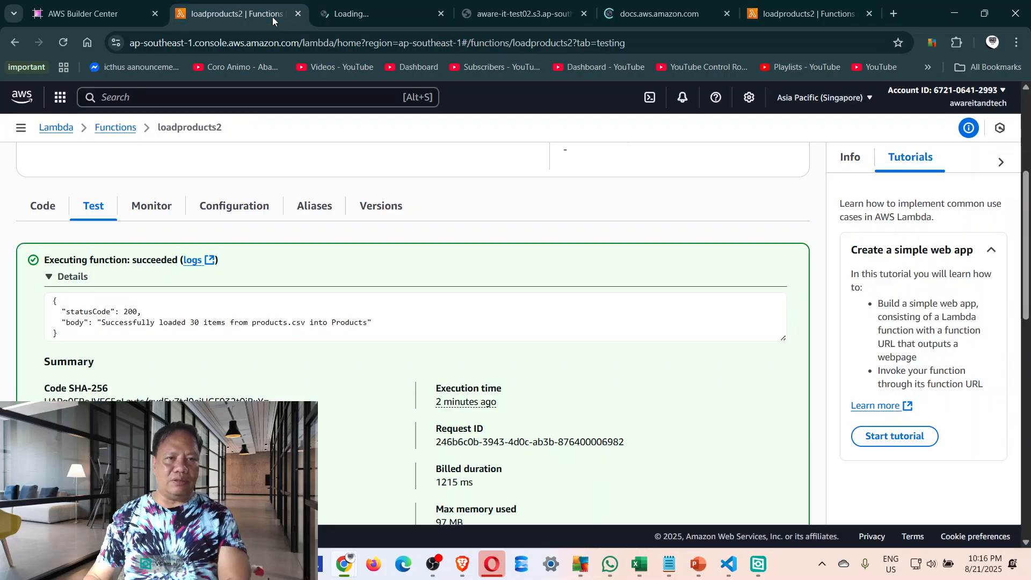
{"action": "left_click", "coordinate": [331, 14]}
Switch to Visual Studio Code and review the script's s3 and dynamodb client definitions and the table_name setting.
{"action": "left_click", "coordinate": [729, 565]}
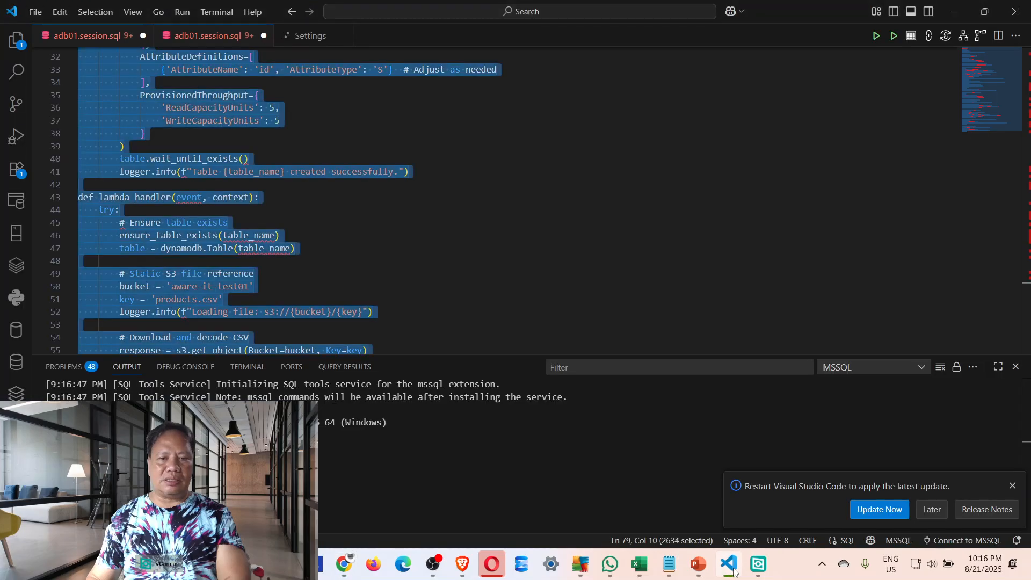
{"action": "scroll", "coordinate": [272, 252], "scroll_direction": "up", "scroll_amount": 10}
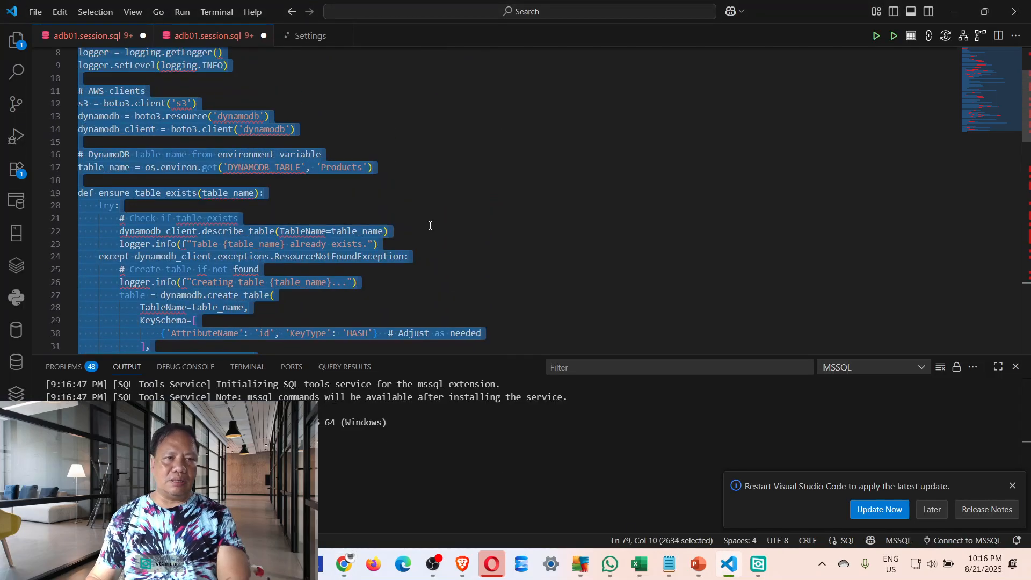
{"action": "scroll", "coordinate": [424, 209], "scroll_direction": "up", "scroll_amount": 1}
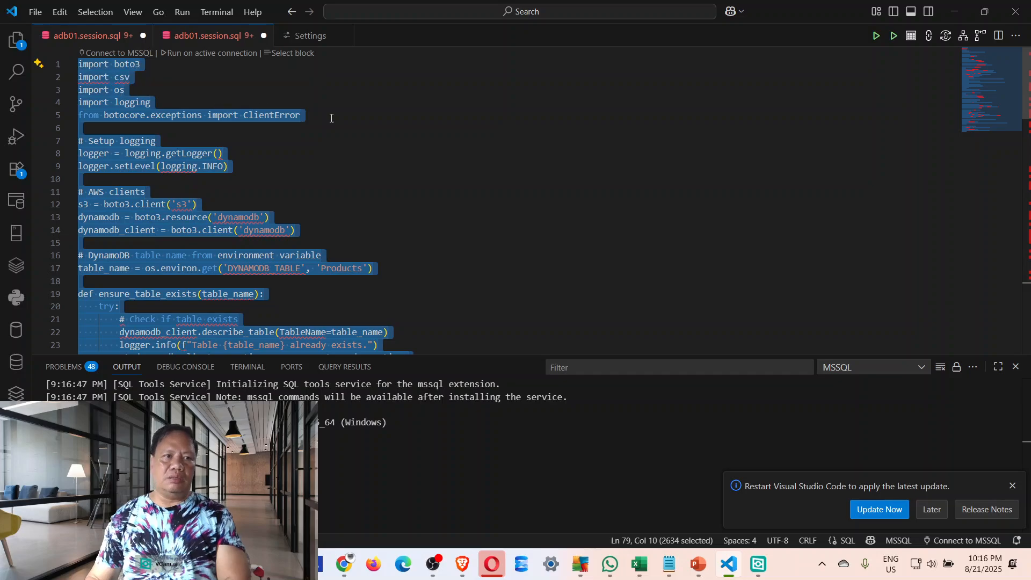
{"action": "left_click", "coordinate": [348, 223]}
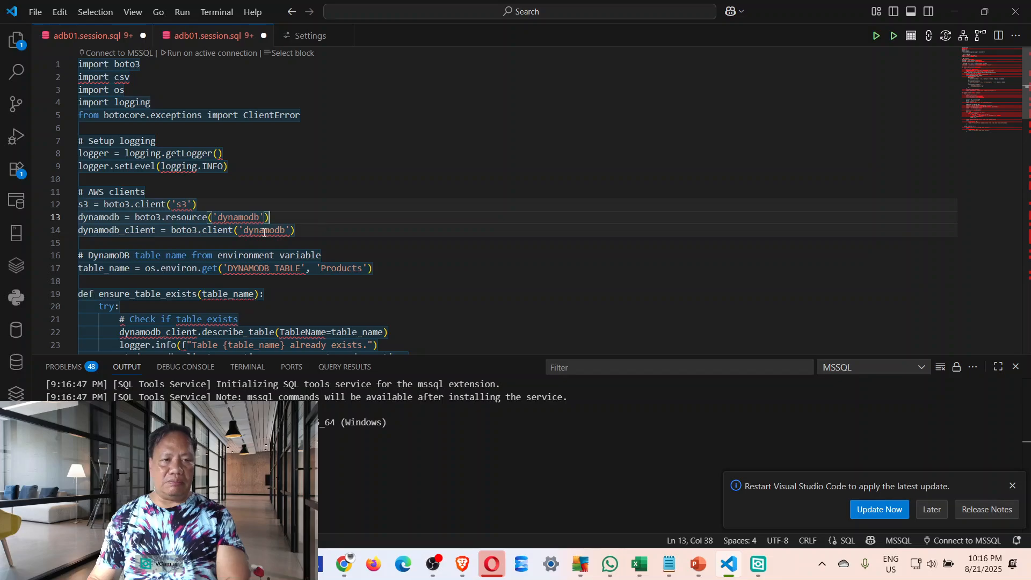
{"action": "left_click_drag", "start_coordinate": [329, 235], "coordinate": [62, 203]}
{"action": "scroll", "coordinate": [421, 203], "scroll_direction": "down", "scroll_amount": 1}
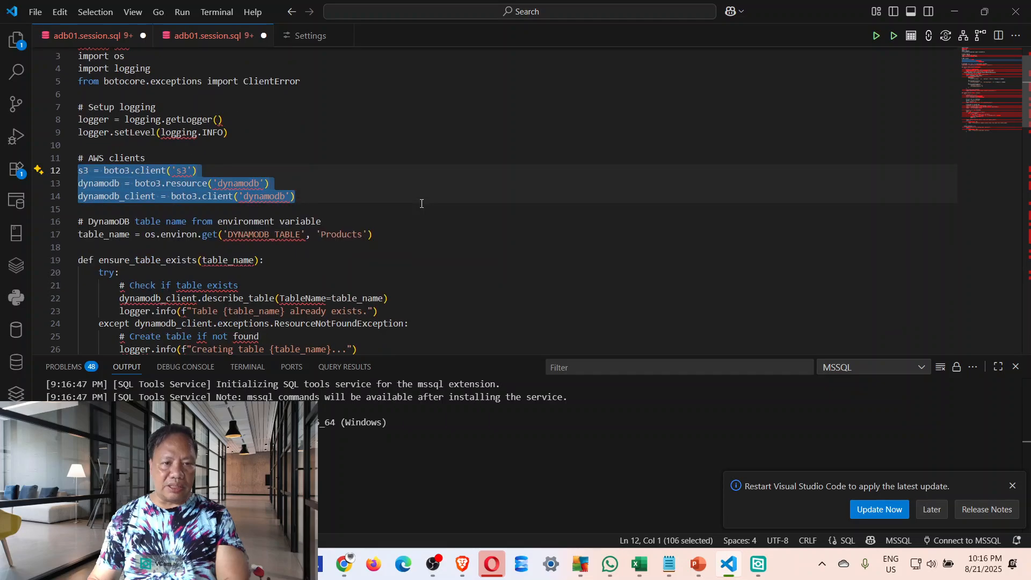
{"action": "scroll", "coordinate": [421, 203], "scroll_direction": "down", "scroll_amount": 1}
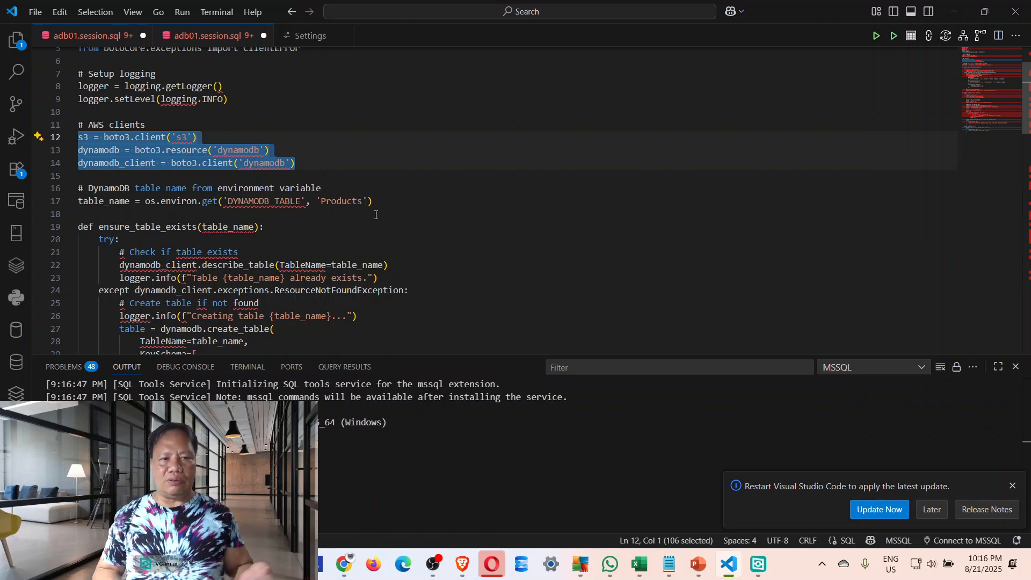
{"action": "left_click", "coordinate": [471, 259]}
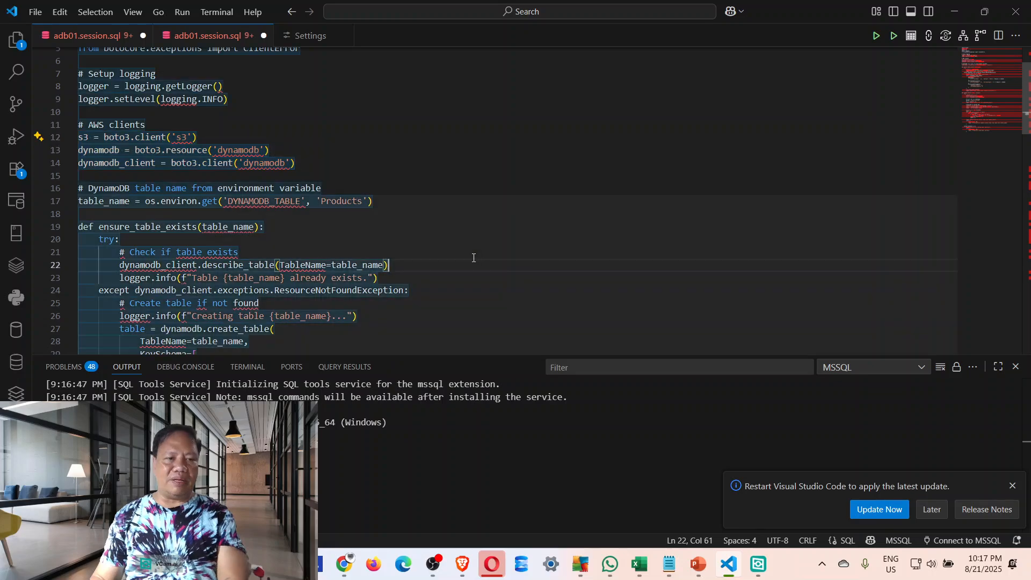
{"action": "left_click", "coordinate": [442, 171]}
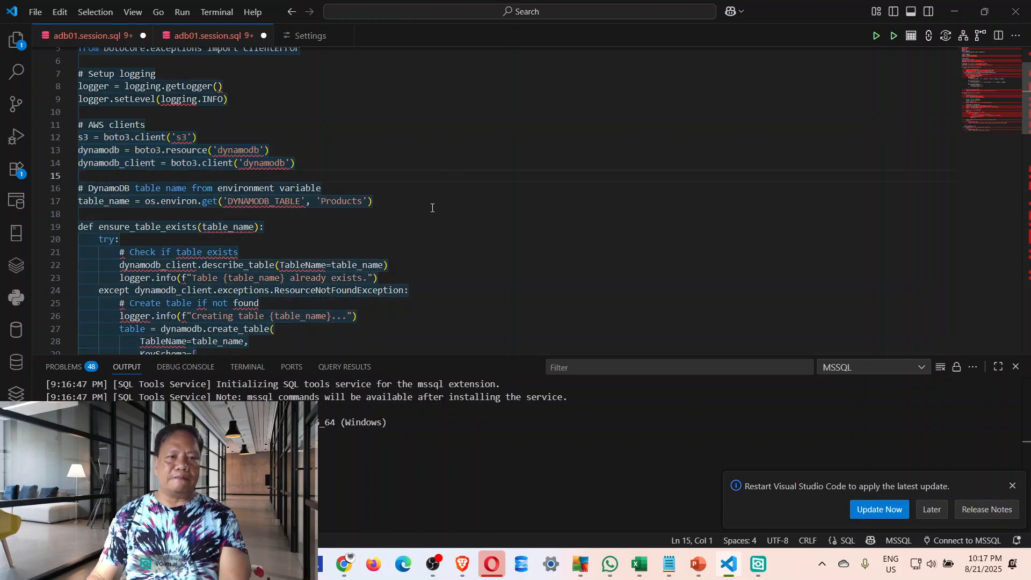
Review the ensure_table_exists function, including its create_table call with the key schema, attribute definitions and provisioned throughput.
{"action": "scroll", "coordinate": [432, 210], "scroll_direction": "down", "scroll_amount": 3}
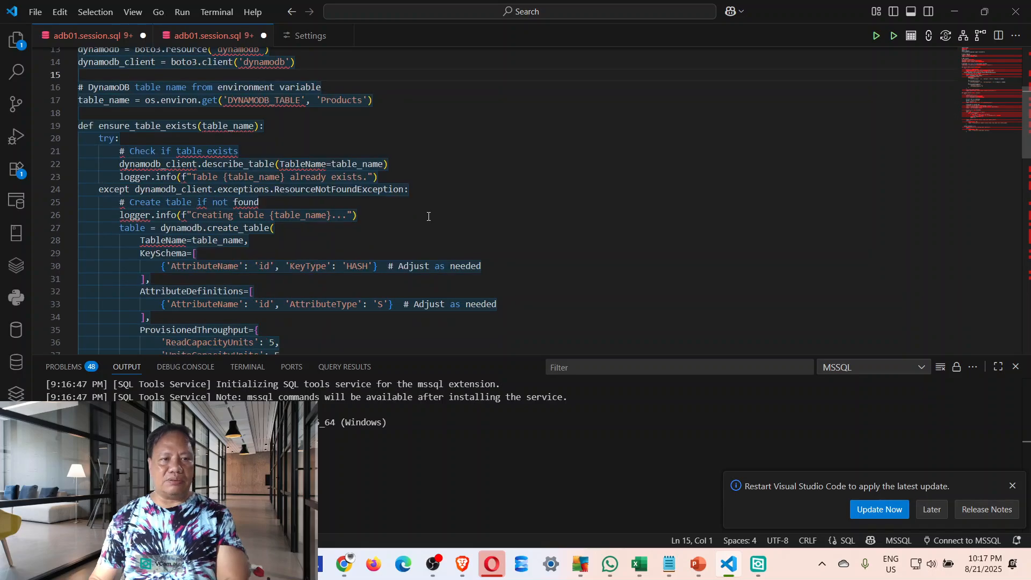
{"action": "scroll", "coordinate": [429, 216], "scroll_direction": "down", "scroll_amount": 3}
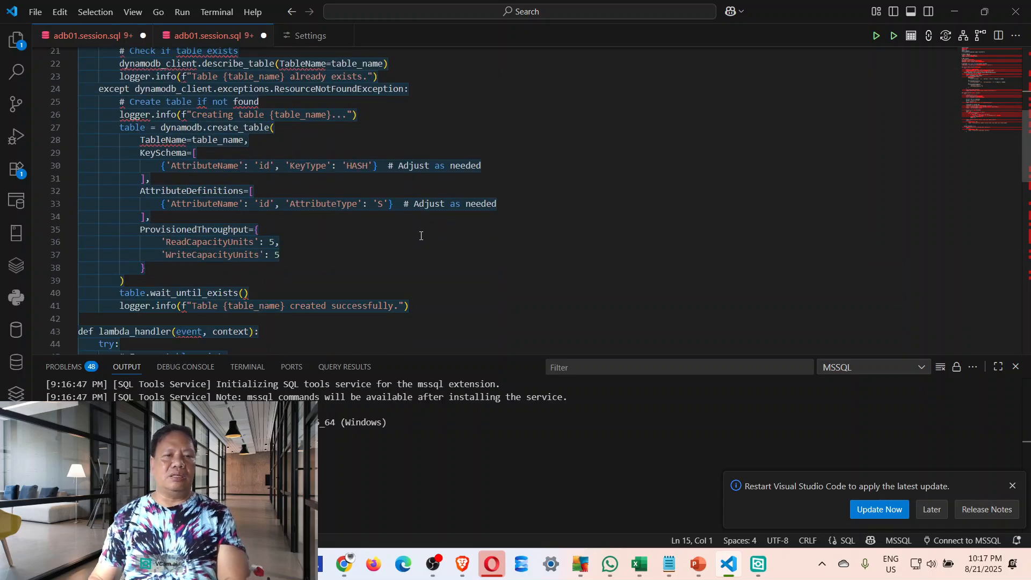
{"action": "scroll", "coordinate": [419, 237], "scroll_direction": "up", "scroll_amount": 2}
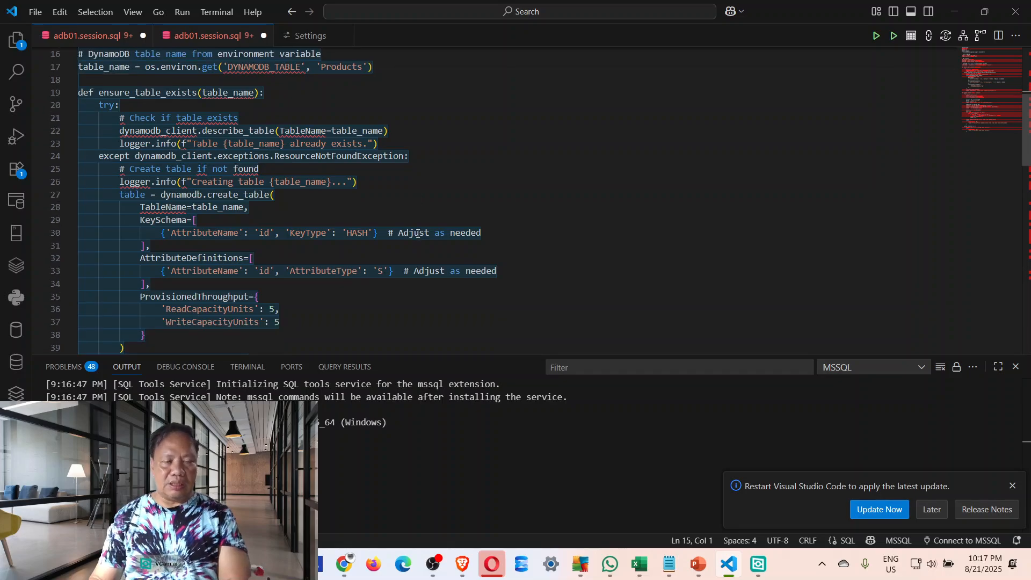
{"action": "scroll", "coordinate": [418, 233], "scroll_direction": "down", "scroll_amount": 1}
{"action": "left_click", "coordinate": [515, 175]}
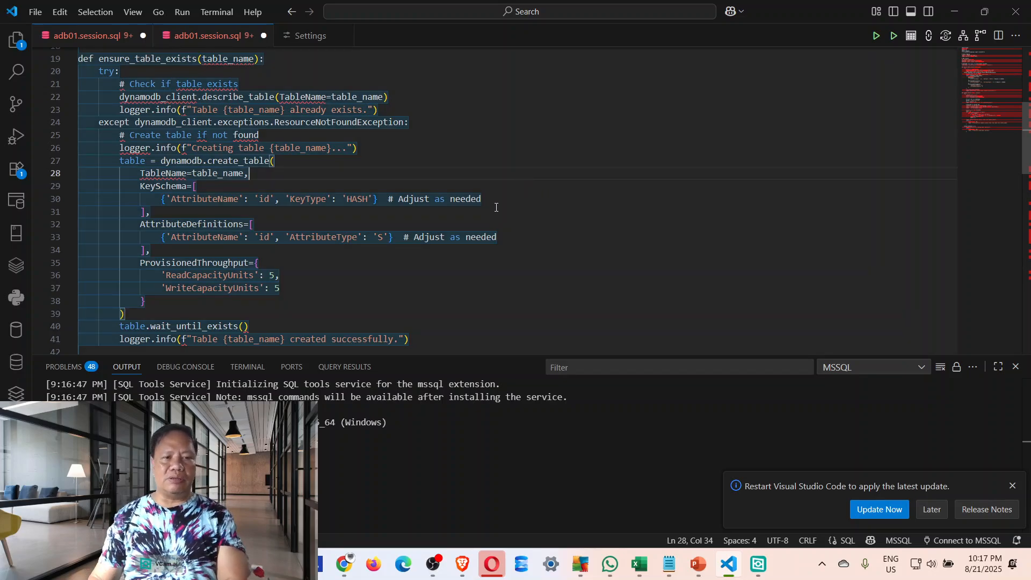
{"action": "scroll", "coordinate": [508, 204], "scroll_direction": "down", "scroll_amount": 1}
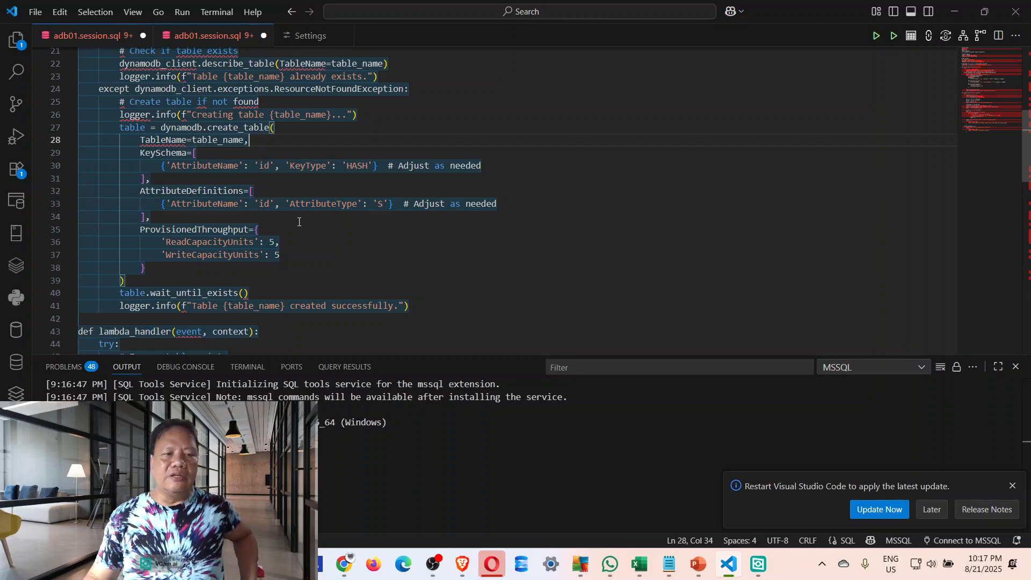
Review the lambda_handler function's S3 file reference, CSV decoding and batch insertion of rows into DynamoDB.
{"action": "scroll", "coordinate": [295, 225], "scroll_direction": "down", "scroll_amount": 4}
{"action": "scroll", "coordinate": [295, 225], "scroll_direction": "down", "scroll_amount": 1}
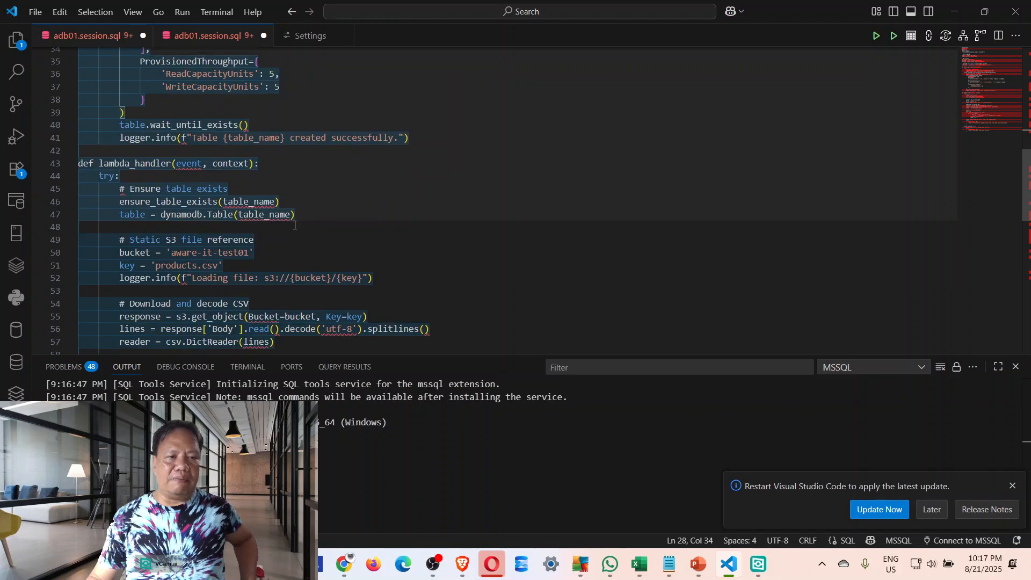
{"action": "scroll", "coordinate": [295, 225], "scroll_direction": "down", "scroll_amount": 3}
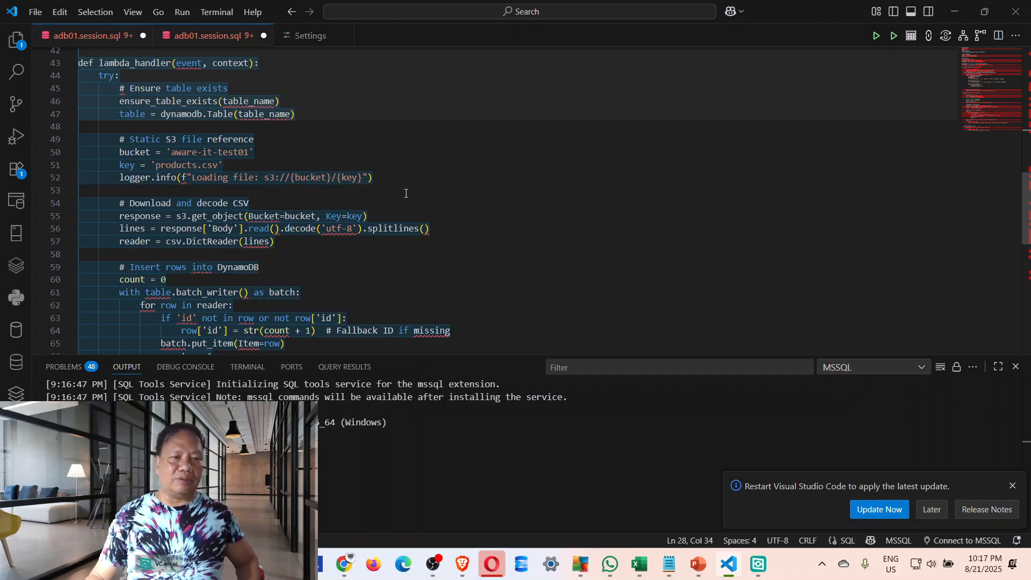
{"action": "scroll", "coordinate": [407, 194], "scroll_direction": "down", "scroll_amount": 1}
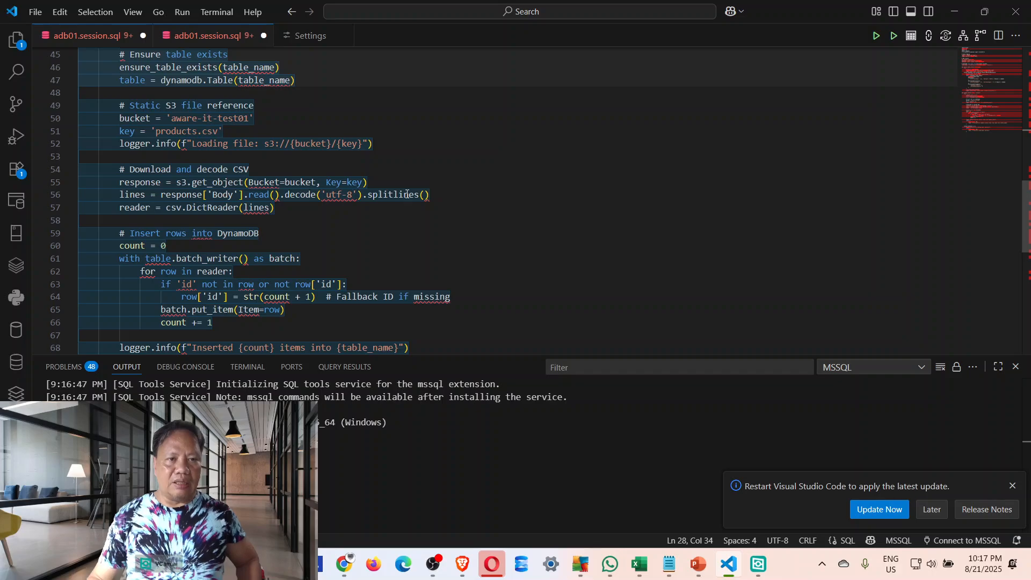
Review the end of the lambda_handler function, covering the fallback ID, the success return and the exception handling.
{"action": "scroll", "coordinate": [406, 193], "scroll_direction": "down", "scroll_amount": 3}
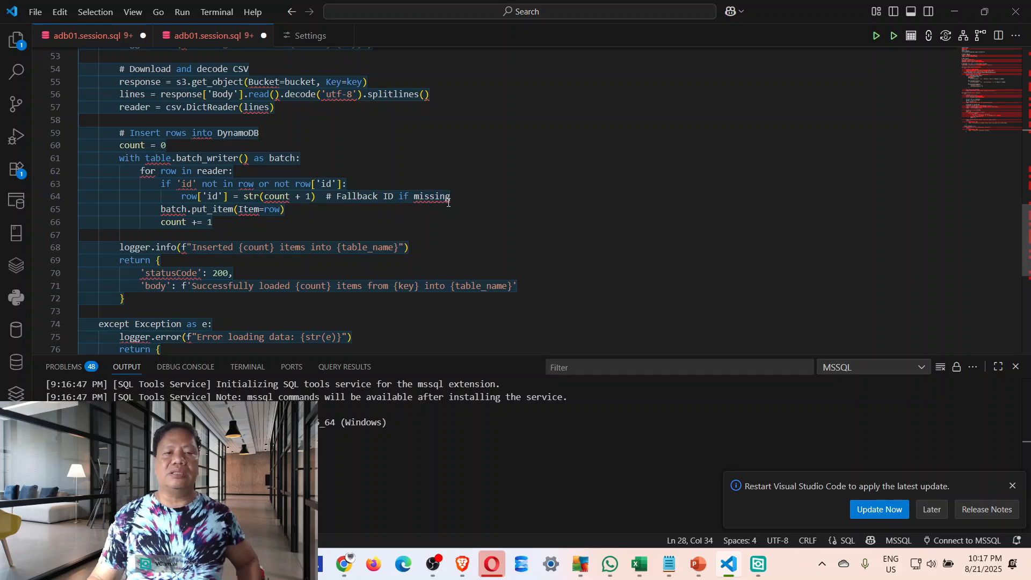
{"action": "scroll", "coordinate": [448, 202], "scroll_direction": "down", "scroll_amount": 1}
{"action": "scroll", "coordinate": [448, 202], "scroll_direction": "down", "scroll_amount": 1}
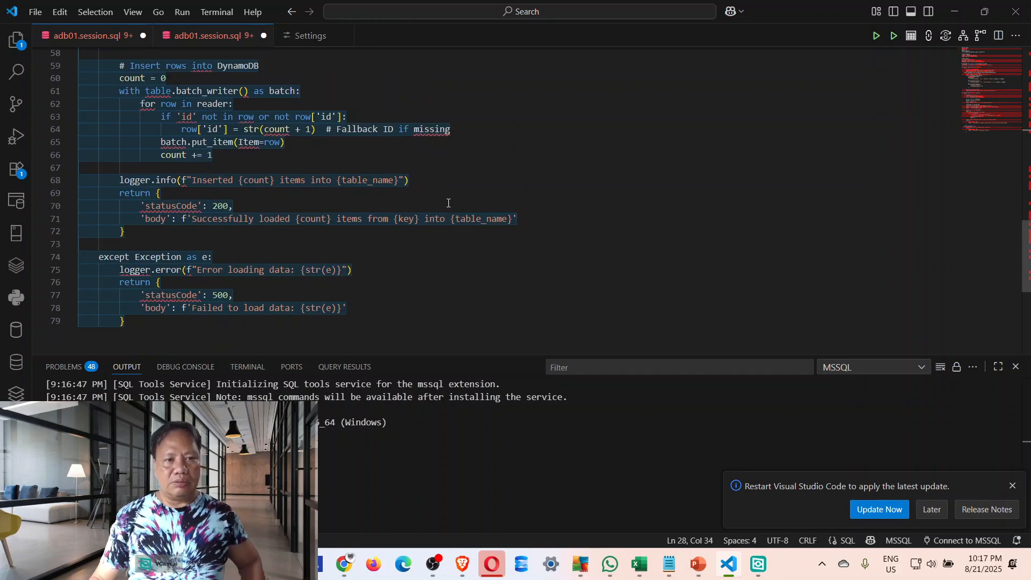
{"action": "scroll", "coordinate": [455, 202], "scroll_direction": "up", "scroll_amount": 1}
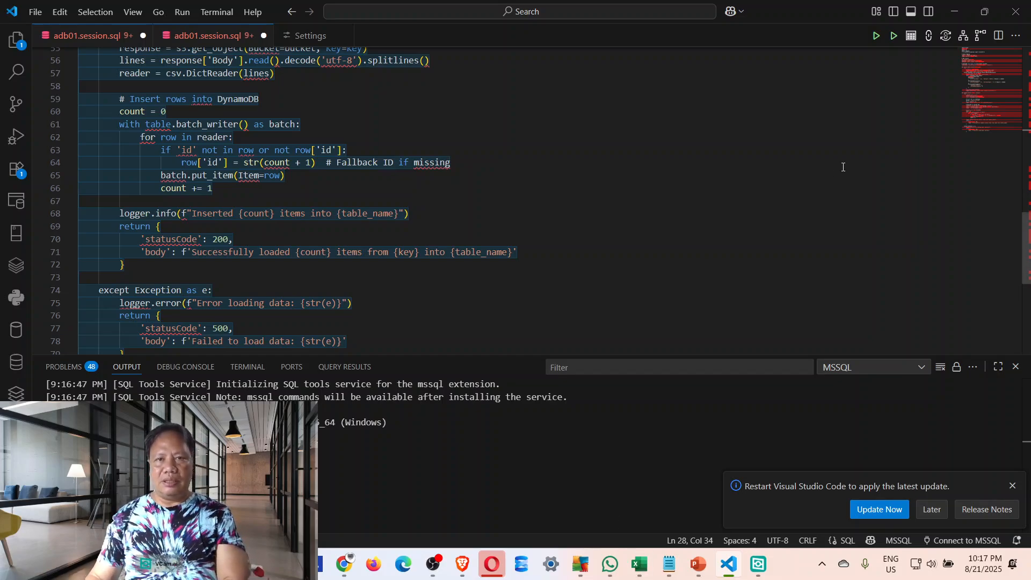
Switch to the AWS console in Chrome and open the item explorer for the Products table in DynamoDB.
{"action": "left_click", "coordinate": [960, 12]}
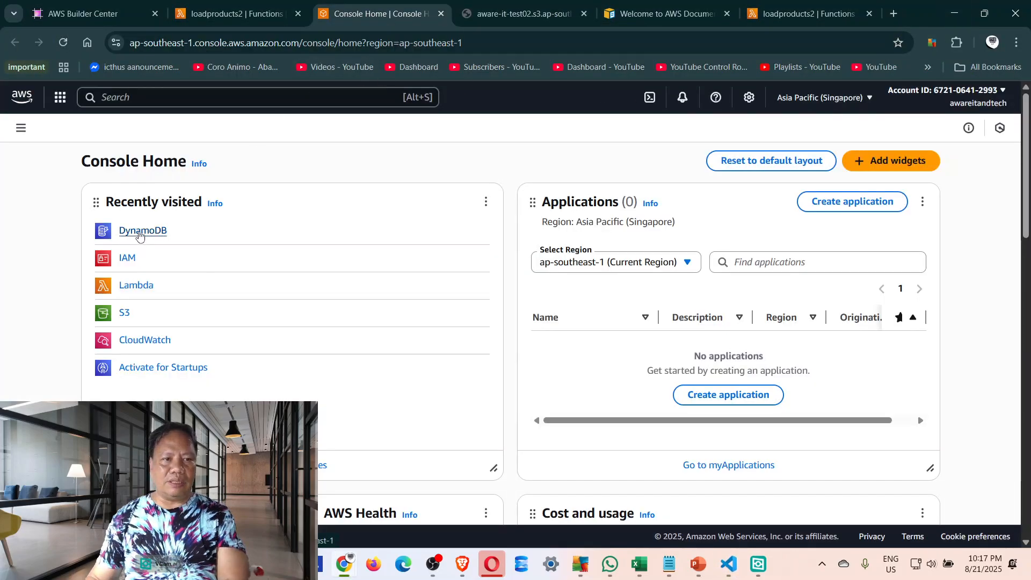
{"action": "left_click", "coordinate": [139, 234]}
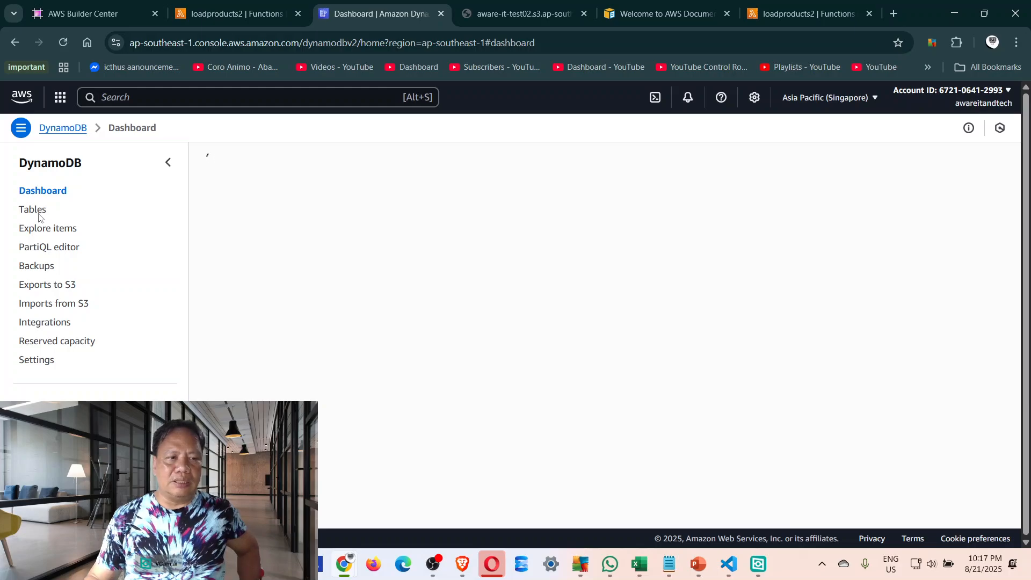
{"action": "left_click", "coordinate": [33, 210]}
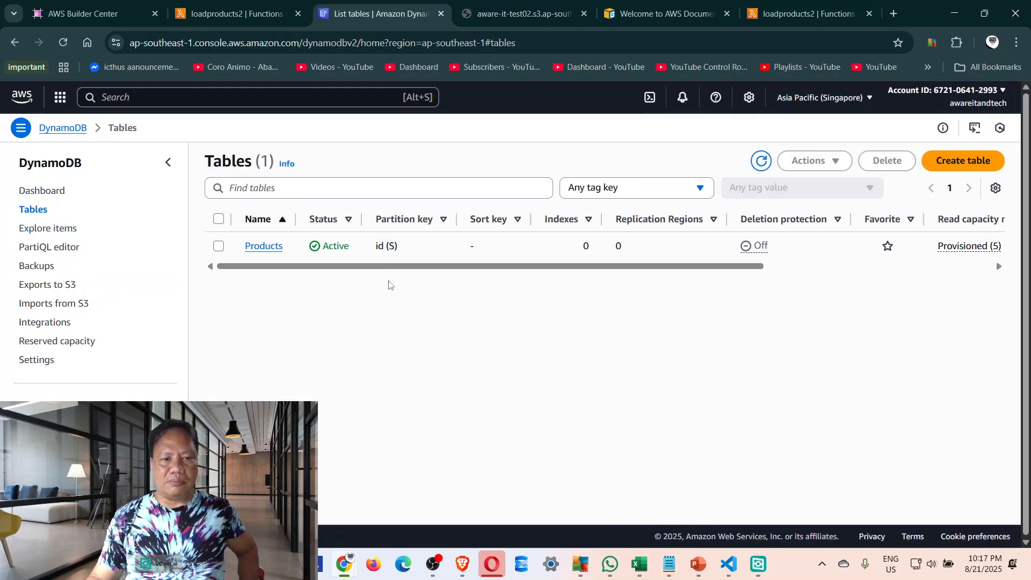
{"action": "left_click", "coordinate": [268, 247]}
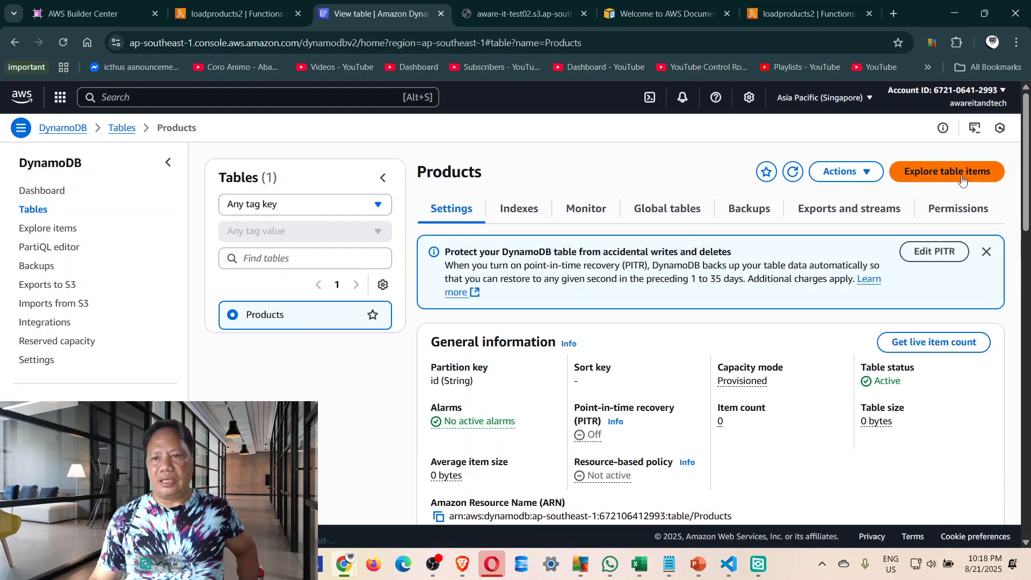
{"action": "left_click", "coordinate": [961, 177]}
Examine the items returned for the Products table, checking all rows and the columns through UnitsOnOrder.
{"action": "scroll", "coordinate": [773, 325], "scroll_direction": "down", "scroll_amount": 5}
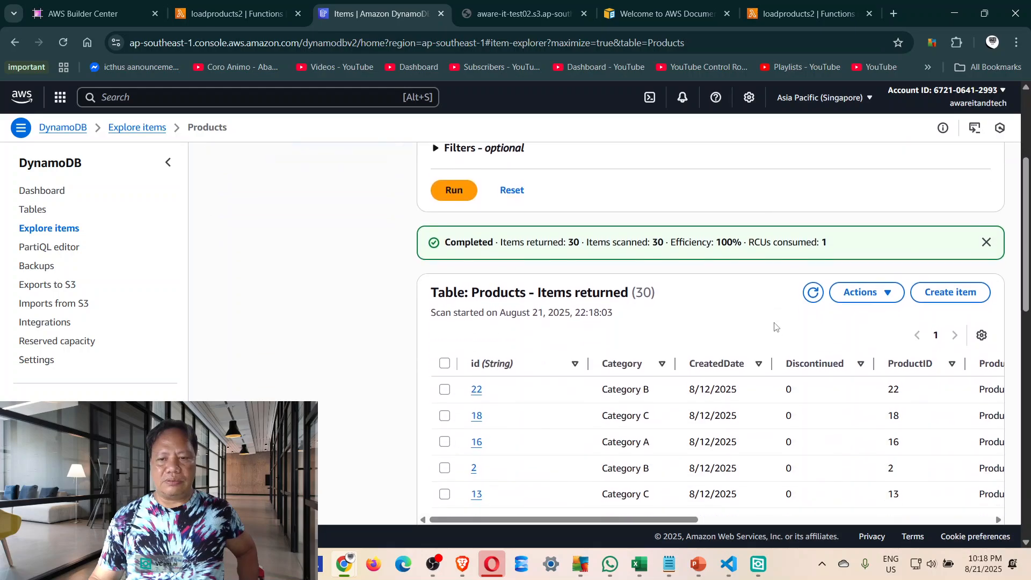
{"action": "scroll", "coordinate": [555, 329], "scroll_direction": "up", "scroll_amount": 2}
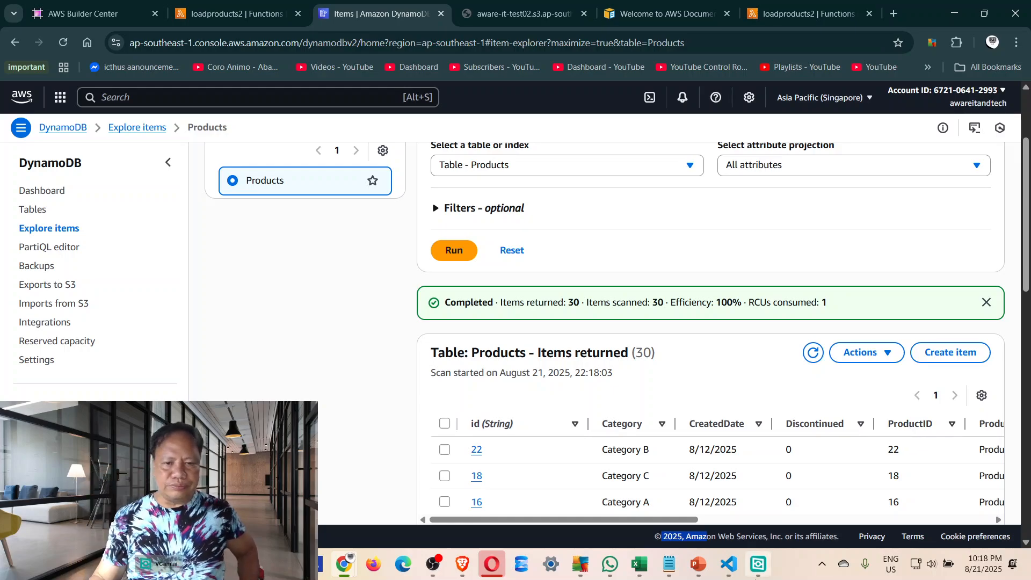
{"action": "left_click_drag", "start_coordinate": [693, 519], "coordinate": [694, 520]}
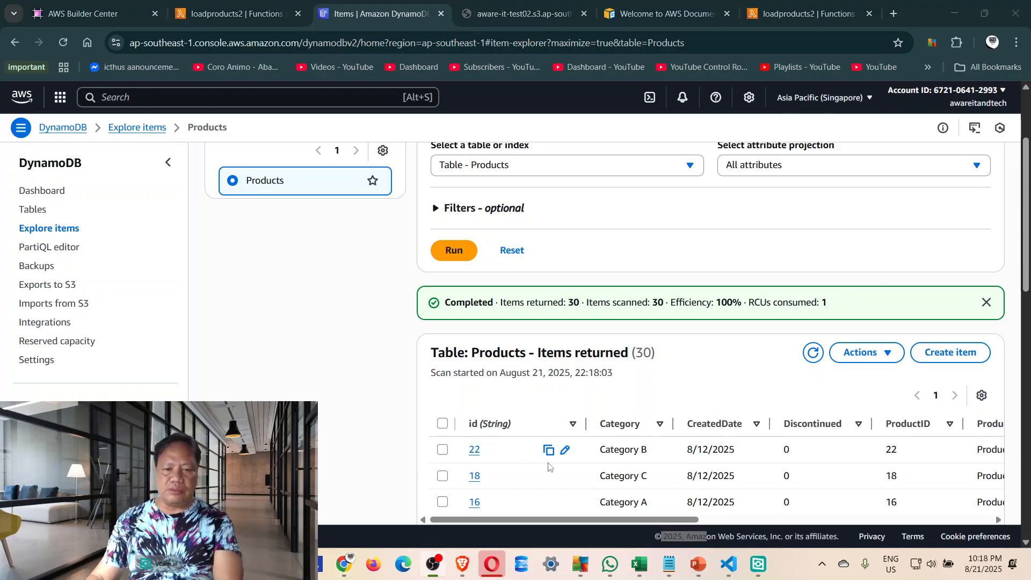
{"action": "left_click_drag", "start_coordinate": [679, 520], "coordinate": [974, 520]}
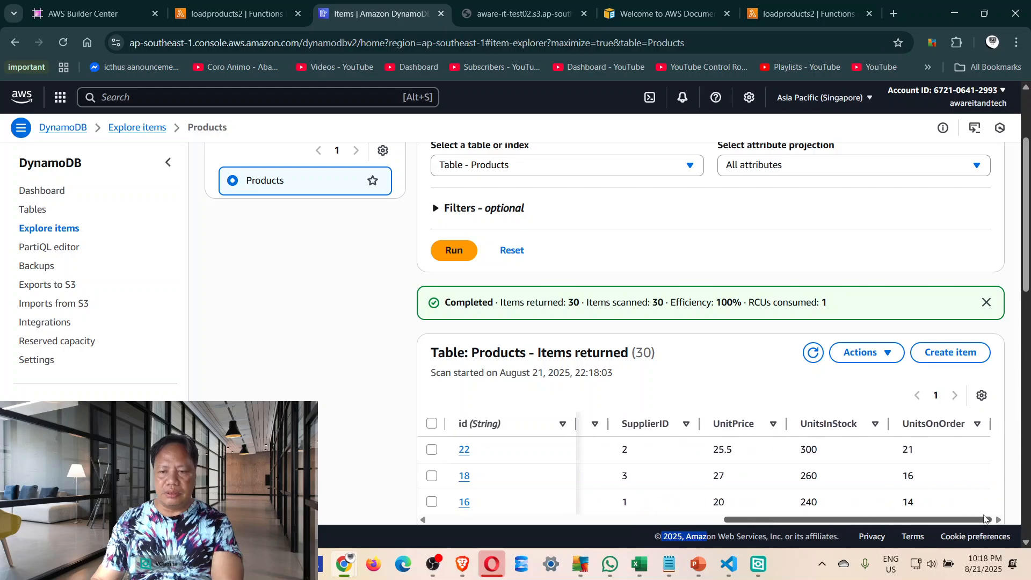
{"action": "scroll", "coordinate": [965, 469], "scroll_direction": "down", "scroll_amount": 3}
{"action": "scroll", "coordinate": [965, 470], "scroll_direction": "down", "scroll_amount": 8}
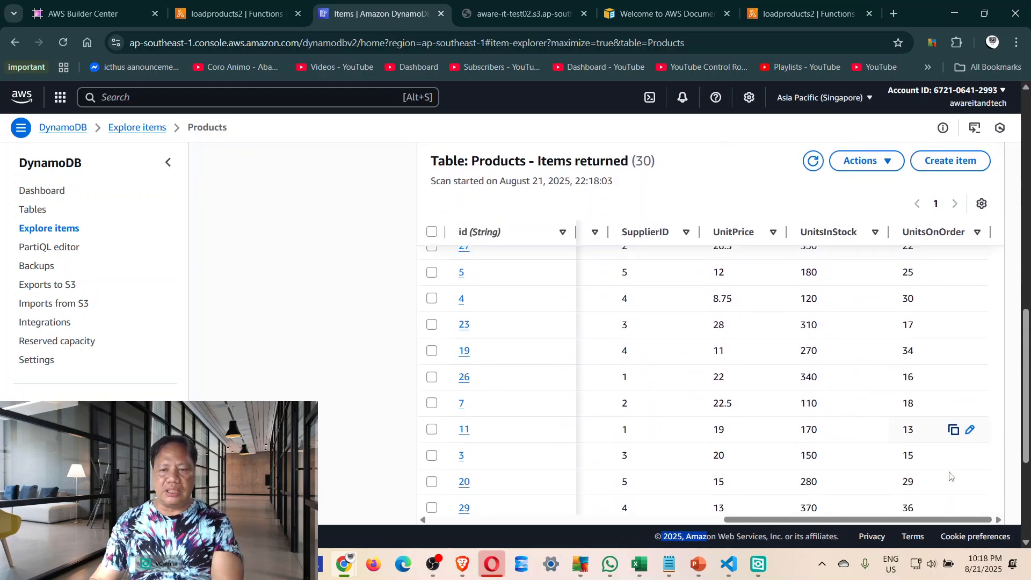
{"action": "scroll", "coordinate": [949, 477], "scroll_direction": "down", "scroll_amount": 3}
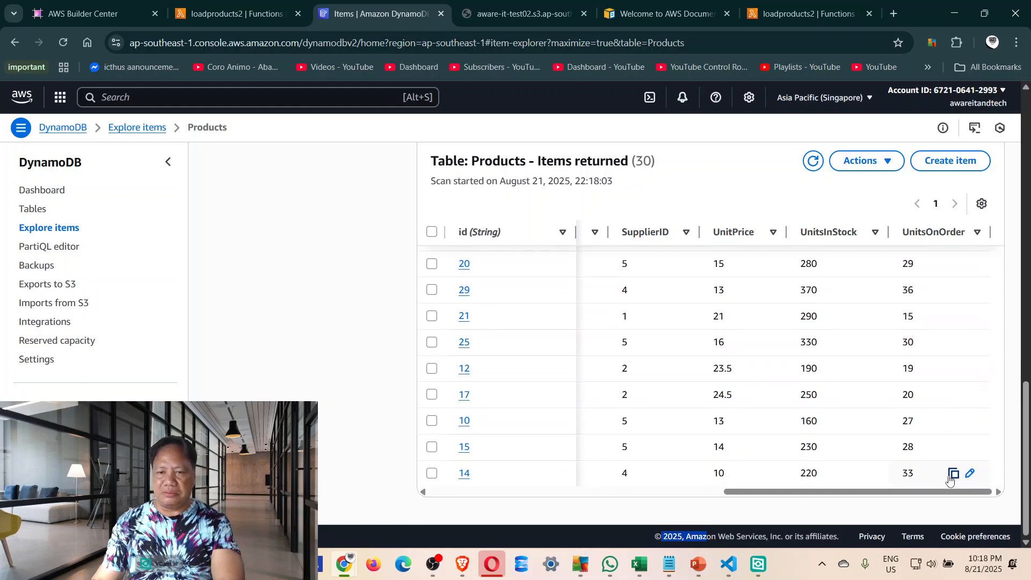
{"action": "scroll", "coordinate": [949, 478], "scroll_direction": "up", "scroll_amount": 12}
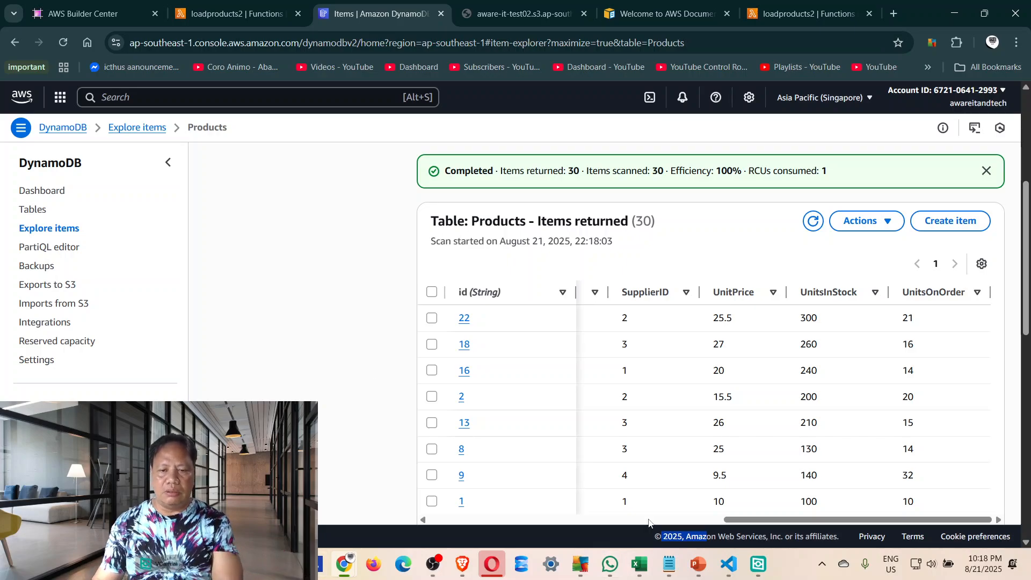
Switch back to Visual Studio Code and reread lambda_handler from the table check and S3 file reference through the return and error blocks.
{"action": "mouse_move", "coordinate": [729, 564]}
{"action": "left_click", "coordinate": [426, 344]}
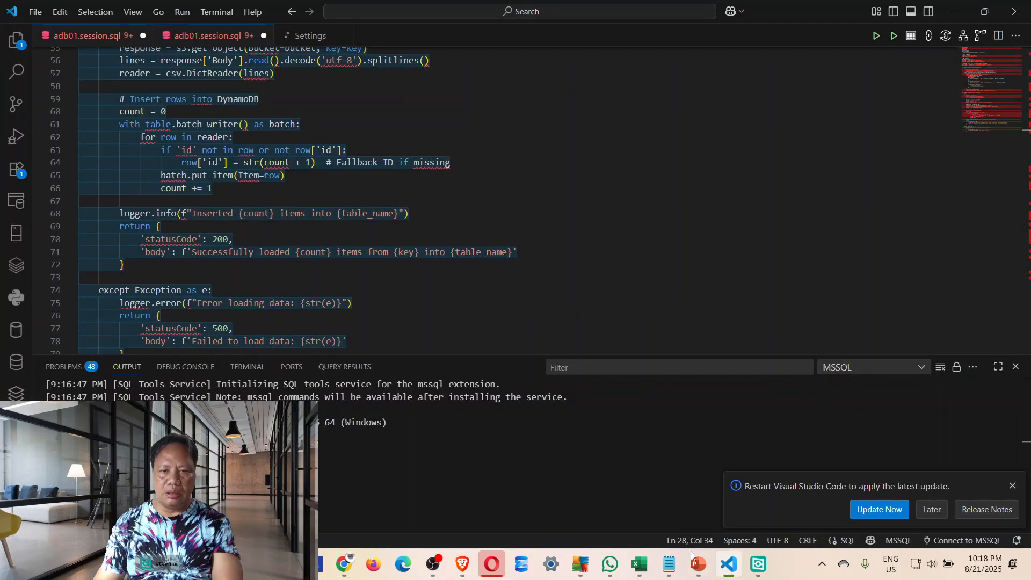
{"action": "left_click", "coordinate": [489, 265]}
{"action": "scroll", "coordinate": [476, 247], "scroll_direction": "up", "scroll_amount": 4}
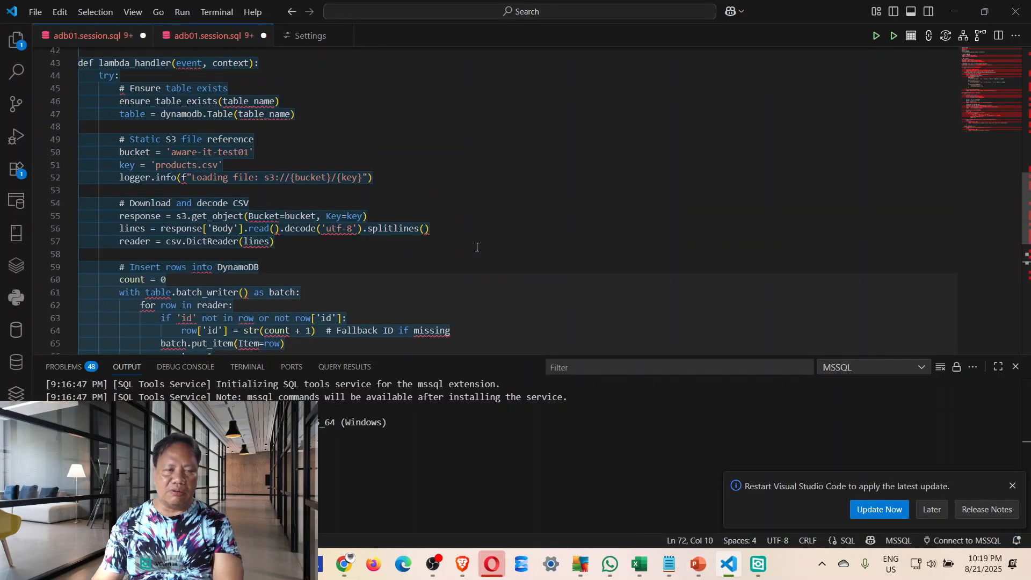
{"action": "scroll", "coordinate": [493, 284], "scroll_direction": "down", "scroll_amount": 4}
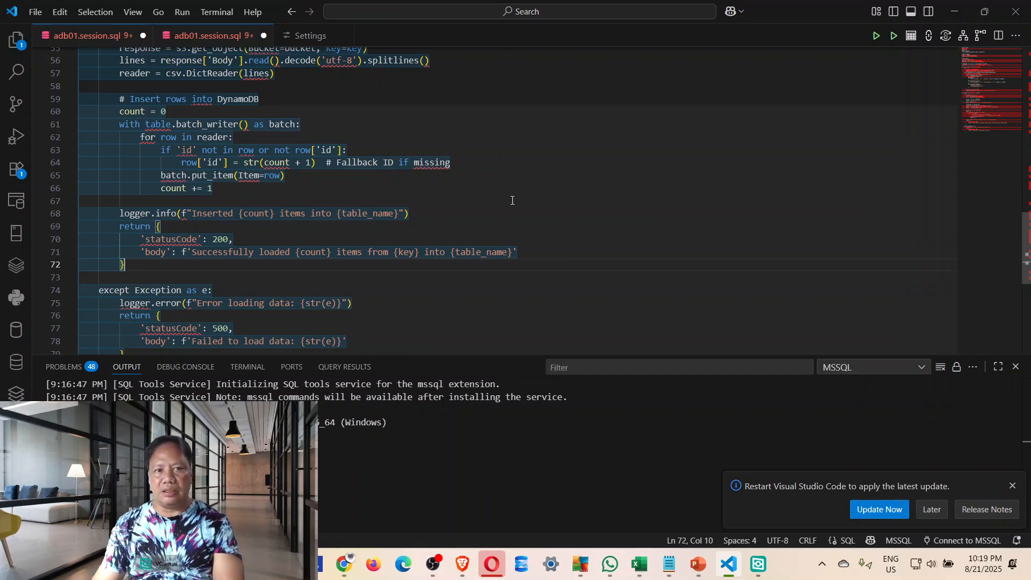
{"action": "left_click", "coordinate": [512, 200]}
{"action": "scroll", "coordinate": [505, 191], "scroll_direction": "down", "scroll_amount": 3}
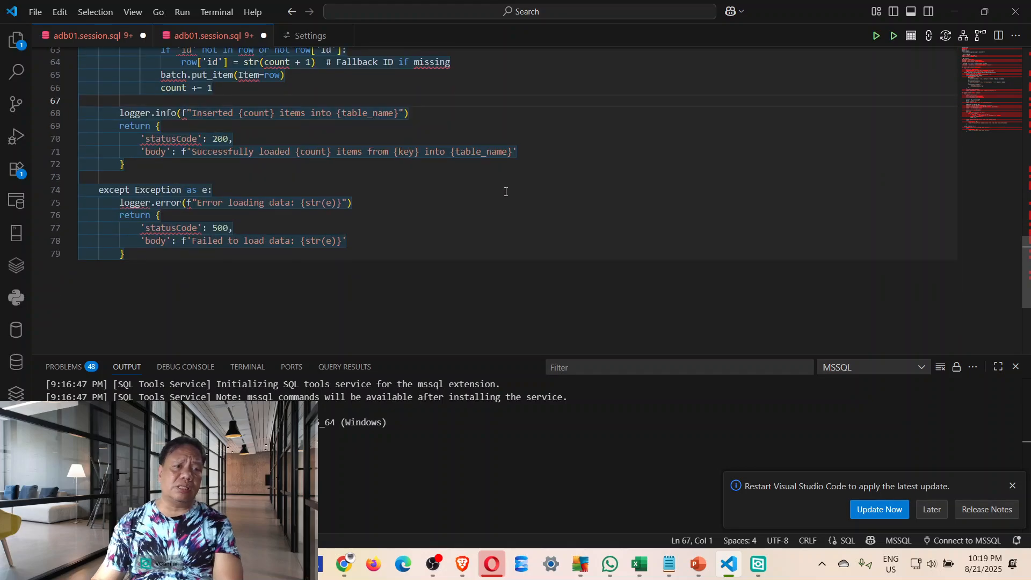
{"action": "scroll", "coordinate": [501, 184], "scroll_direction": "up", "scroll_amount": 4}
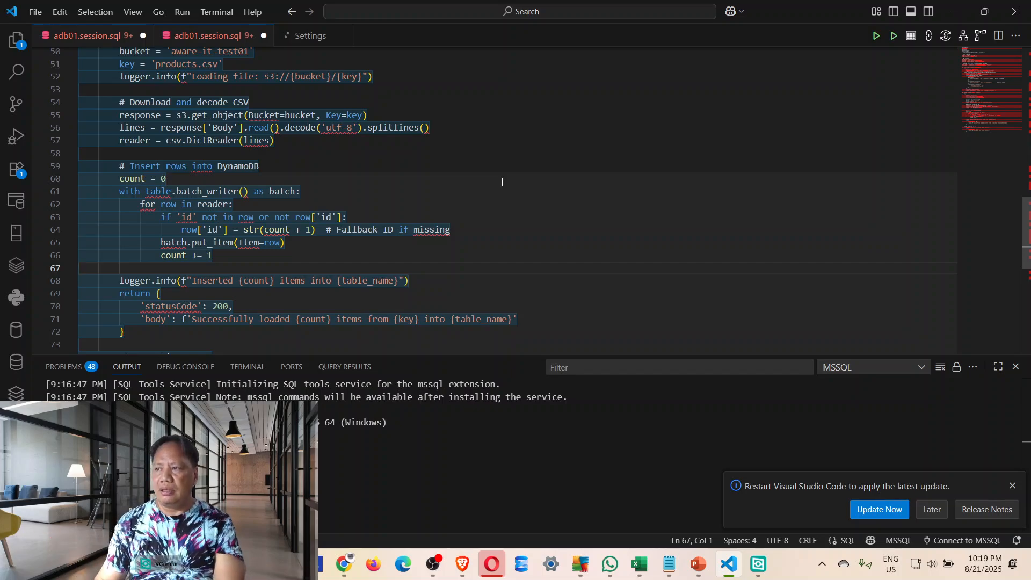
{"action": "scroll", "coordinate": [444, 149], "scroll_direction": "up", "scroll_amount": 3}
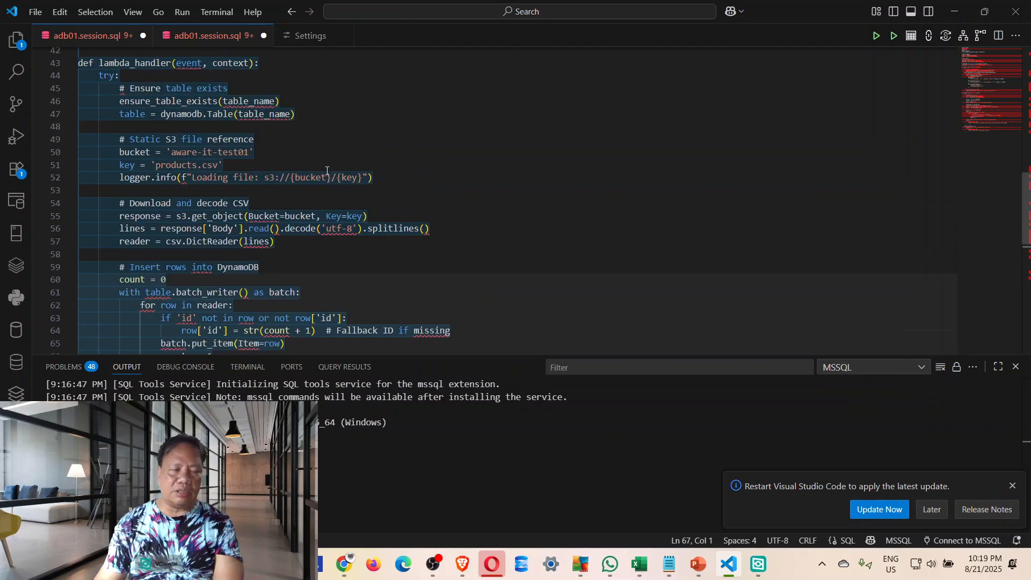
{"action": "scroll", "coordinate": [368, 264], "scroll_direction": "down", "scroll_amount": 4}
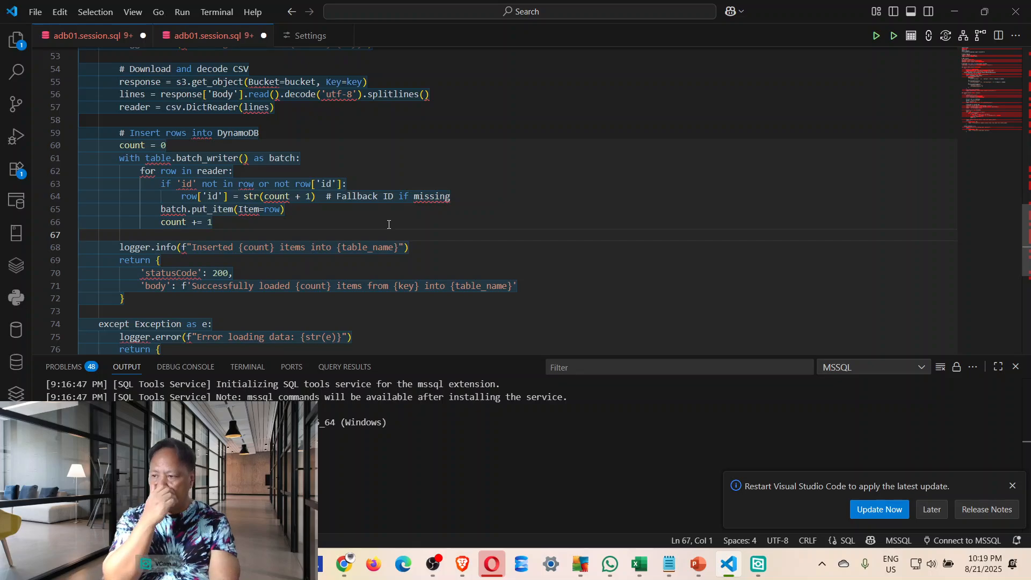
{"action": "scroll", "coordinate": [445, 252], "scroll_direction": "down", "scroll_amount": 3}
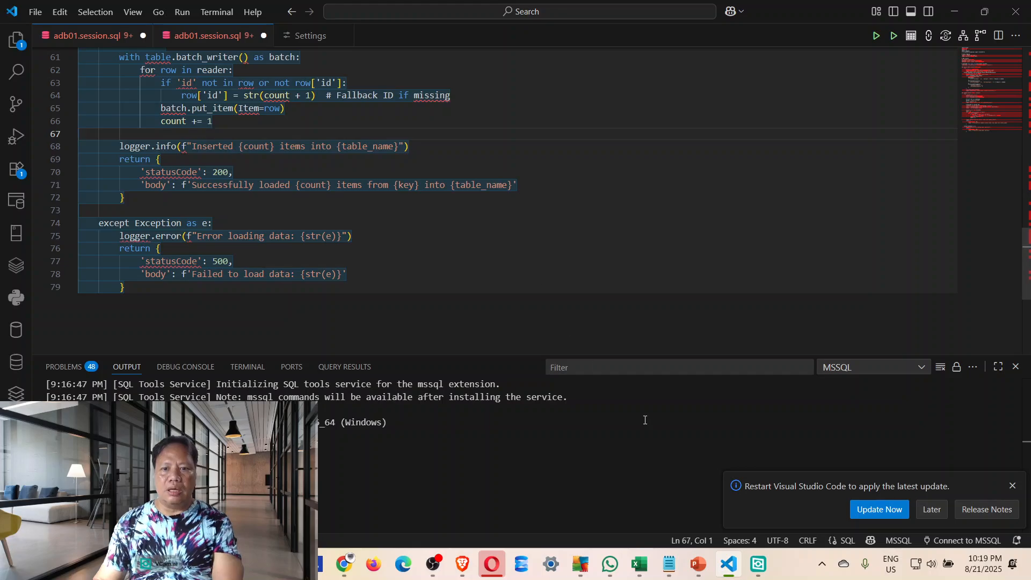
Switch to the Introduction to AWS DATA ENGINEERING presentation in PowerPoint and start the slide show from the current slide.
{"action": "left_click", "coordinate": [694, 566]}
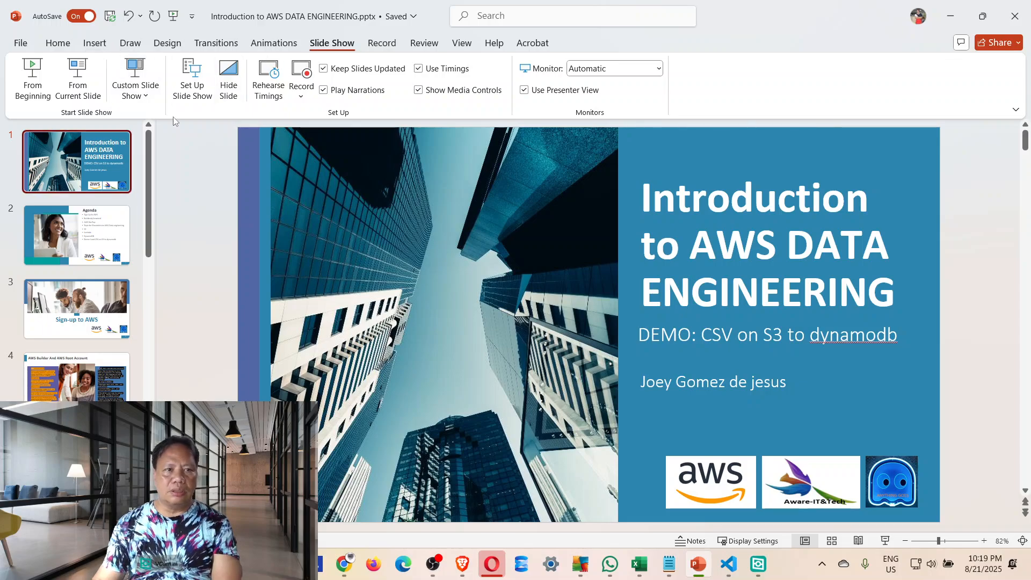
{"action": "left_click", "coordinate": [98, 99]}
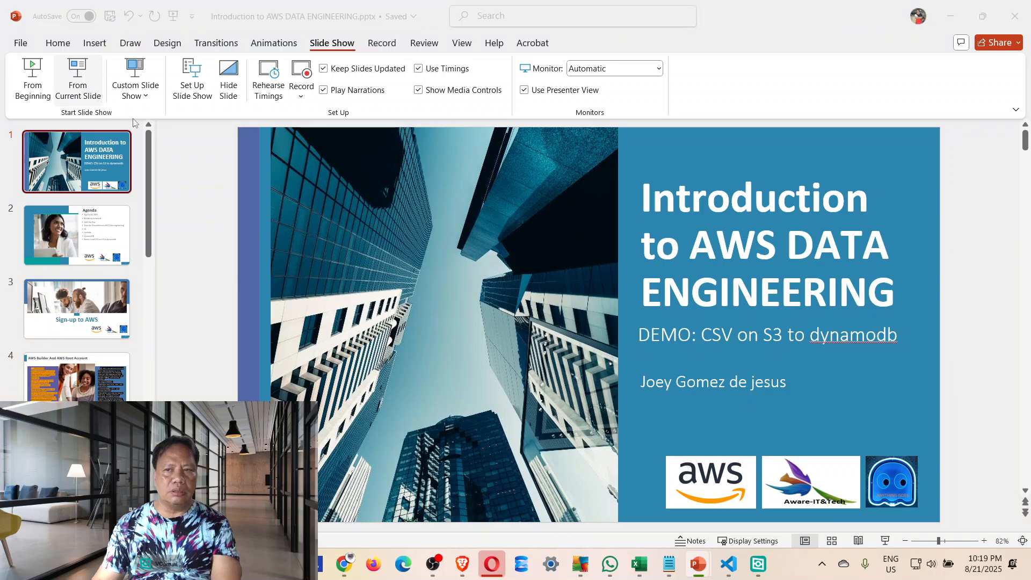